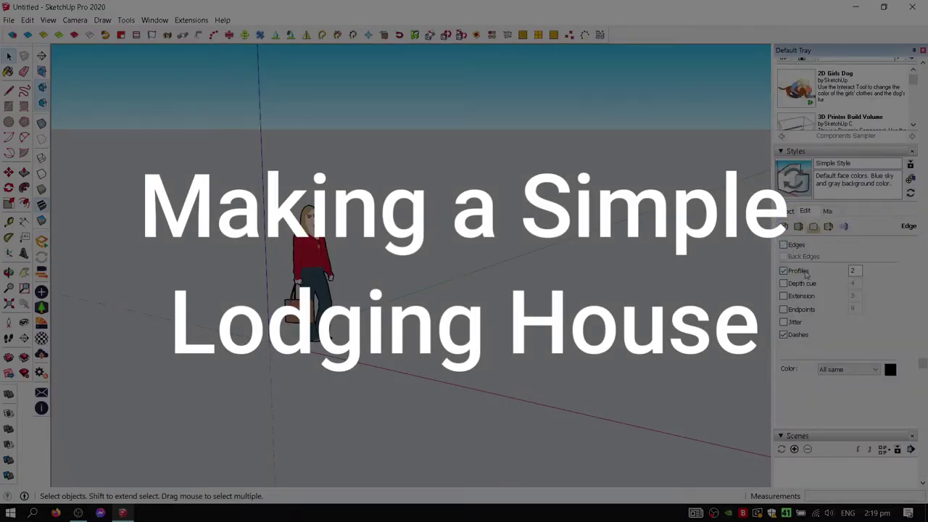
Turn off the sky, switch to Two-Point Perspective, and place a guide parallel to the green axis
left_click(812, 226)
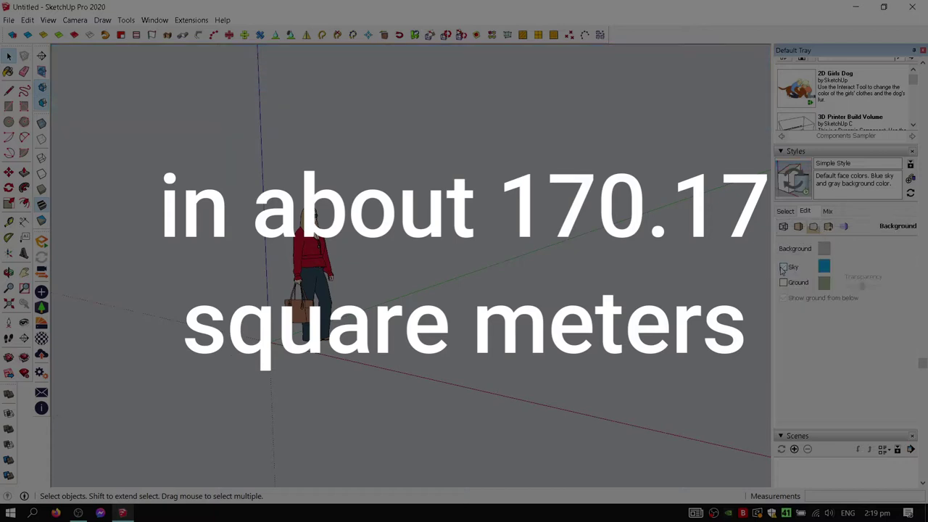
key("t")
left_click(47, 20)
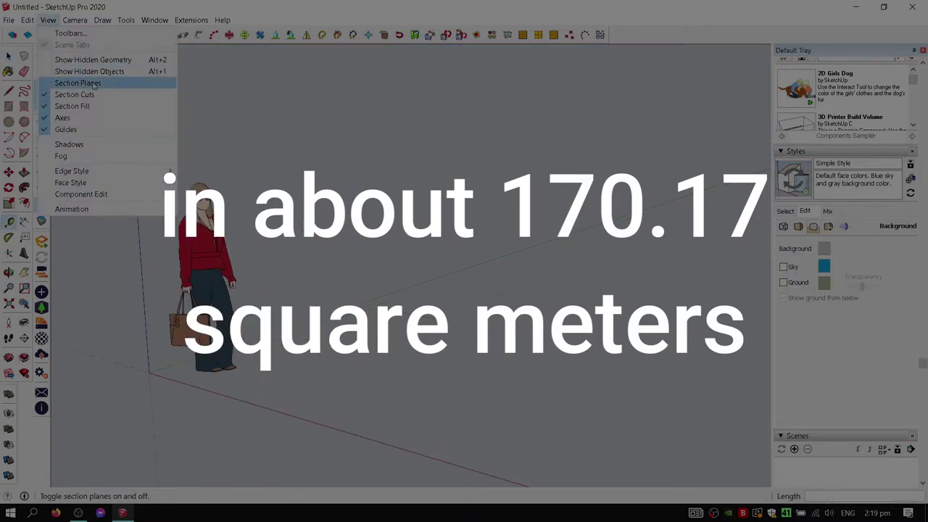
left_click(102, 93)
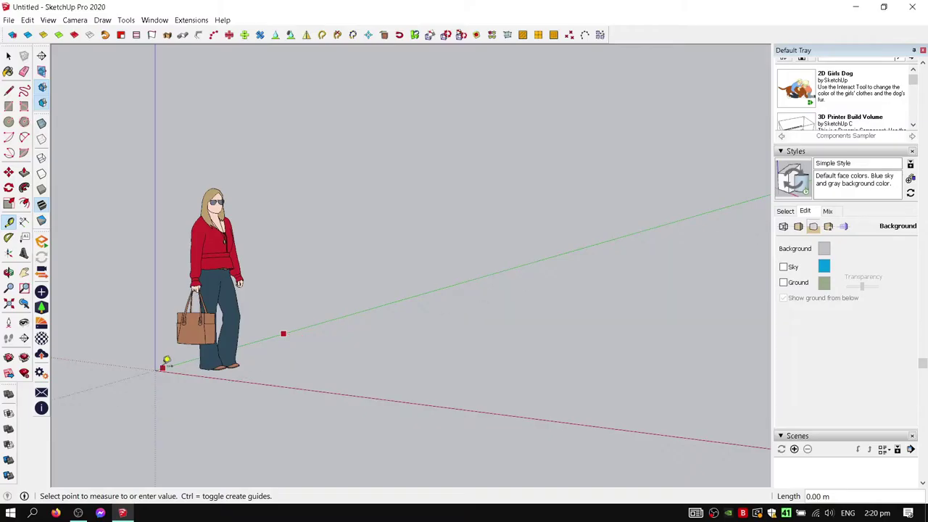
scroll(353, 274, "down", 2)
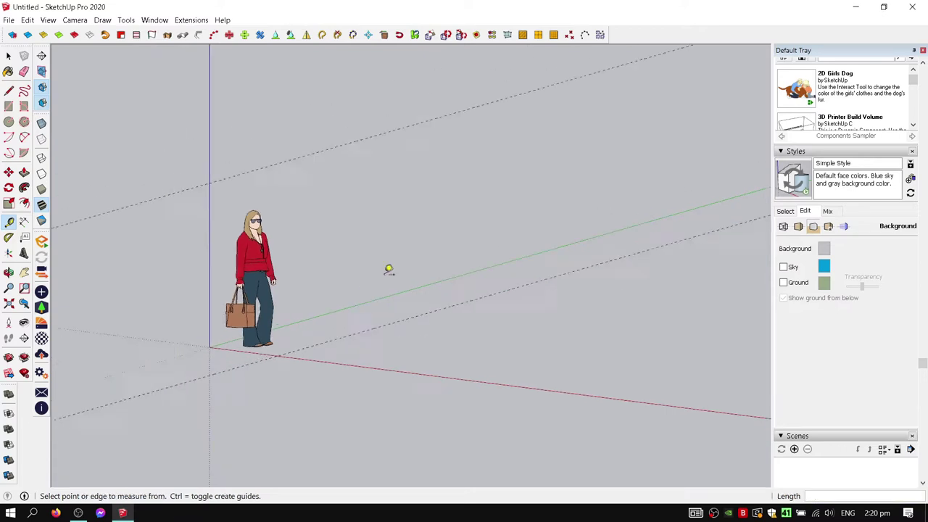
left_click(387, 269)
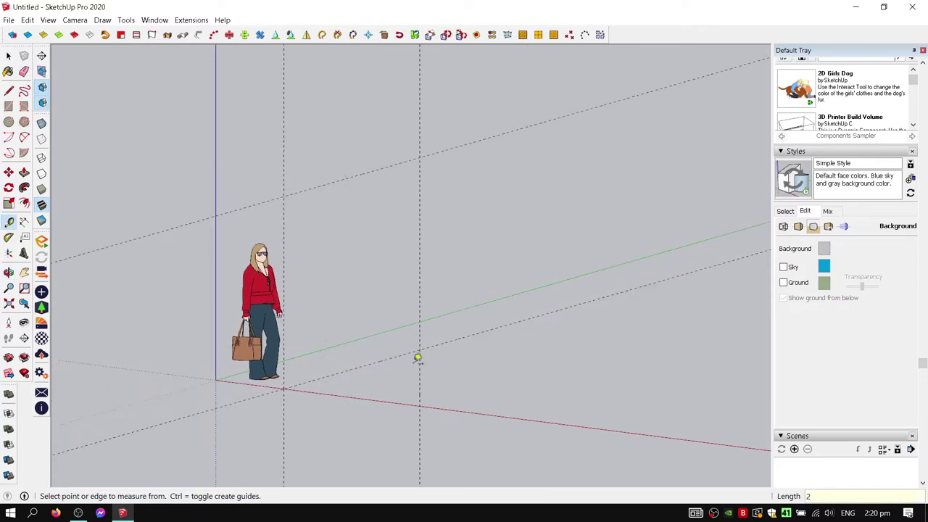
scroll(344, 278, "up", 2)
Draw a 2 m by 2.4 m rectangle between the guides and Push/Pull it into a box
key("r")
left_click(281, 239)
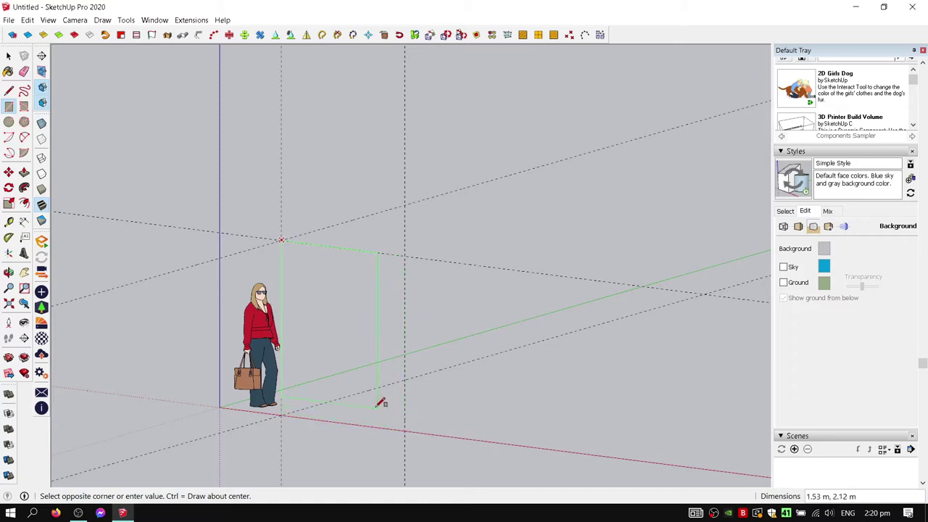
key("t")
key("r")
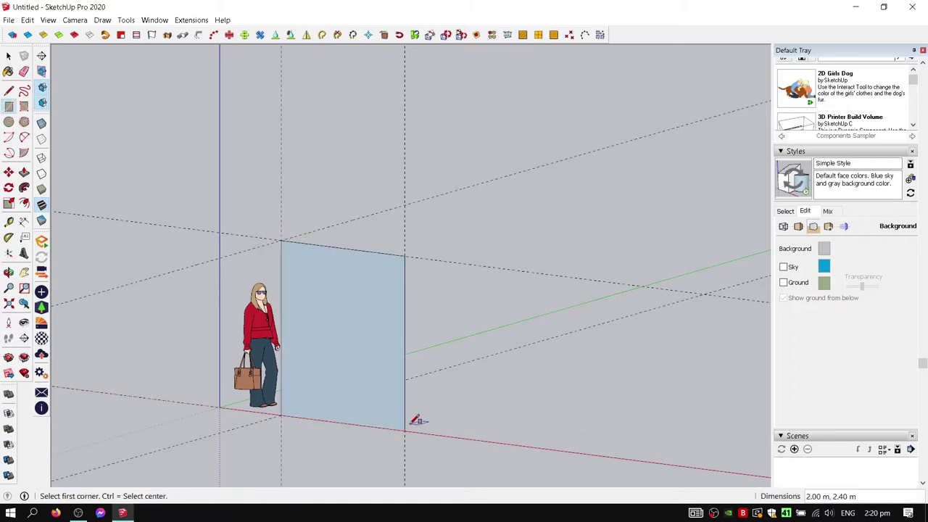
key("p")
left_click_drag(399, 399, 481, 343)
mouse_move(480, 343)
middle_mouse_down()
mouse_move(480, 353)
mouse_move(497, 321)
mouse_move(495, 276)
mouse_move(493, 337)
mouse_move(470, 429)
middle_mouse_up()
Lengthen the box by pulling out its end face, then select the box and figure
key("space")
key("p")
left_click_drag(456, 345, 482, 361)
key("e")
mouse_move(482, 362)
middle_mouse_down()
mouse_move(416, 265)
mouse_move(373, 269)
mouse_move(322, 228)
mouse_move(491, 321)
mouse_move(483, 317)
mouse_move(472, 356)
mouse_move(610, 235)
mouse_move(609, 182)
mouse_move(366, 307)
middle_mouse_up()
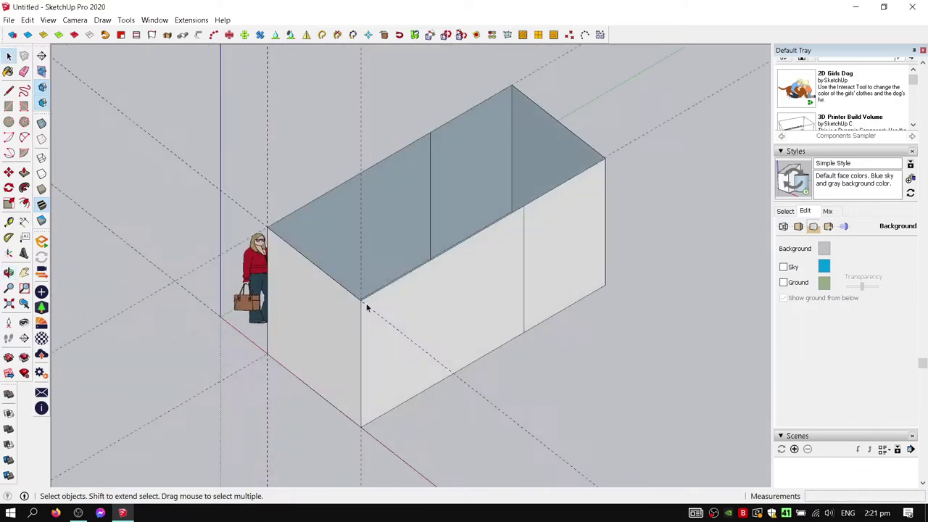
key("ctrl+a")
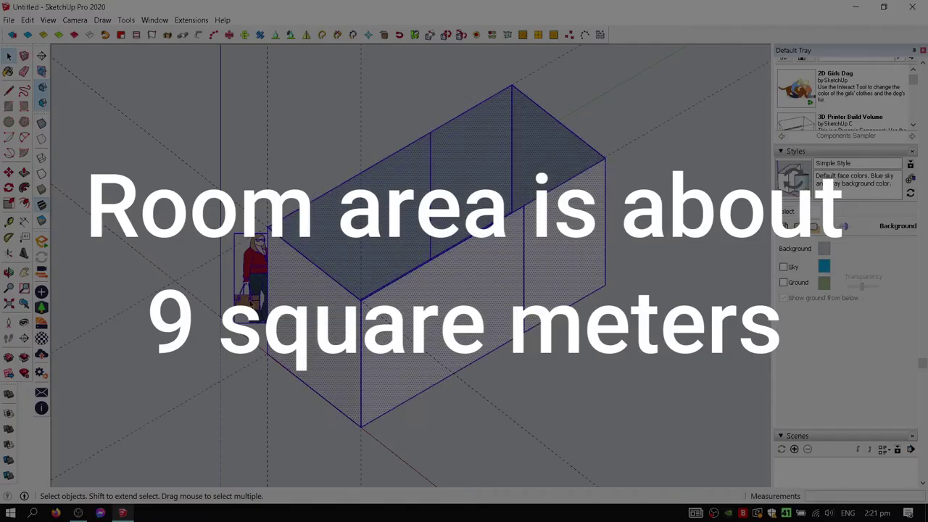
Set the model's length units to meters and offset the floor outline inward
left_click(204, 319)
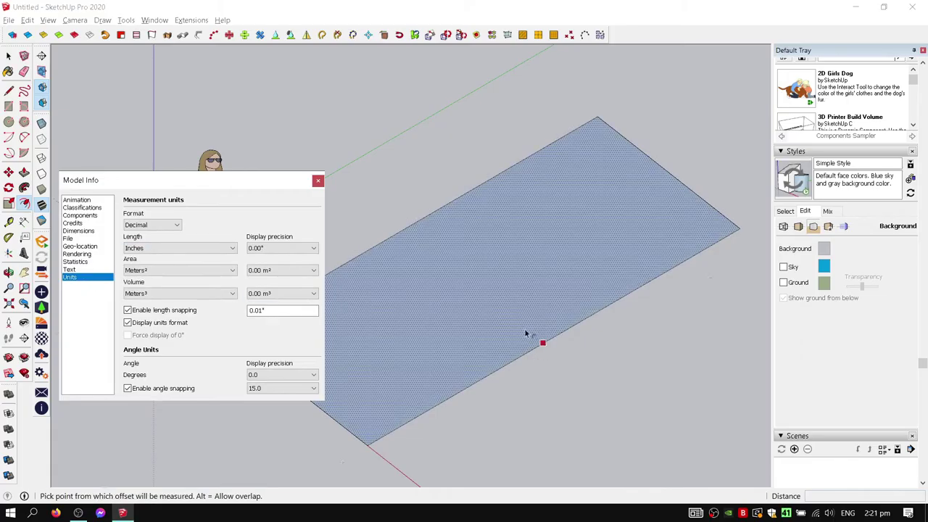
left_click(540, 339)
left_click(560, 365)
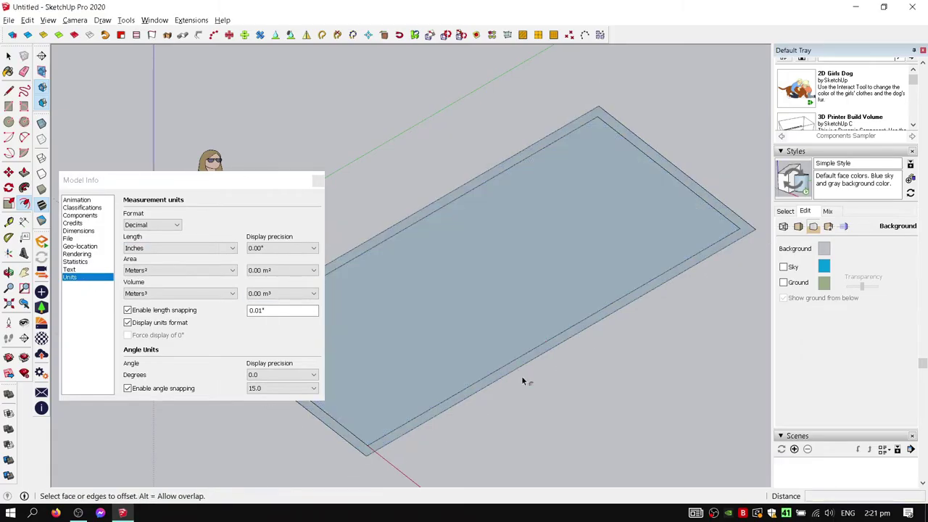
left_click(179, 248)
left_click(179, 293)
Push/Pull the outer floor ring up 2.4 m to form the room walls
mouse_move(356, 345)
middle_mouse_down()
mouse_move(370, 363)
mouse_move(446, 267)
middle_mouse_up()
scroll(362, 326, "up", 3)
key("p")
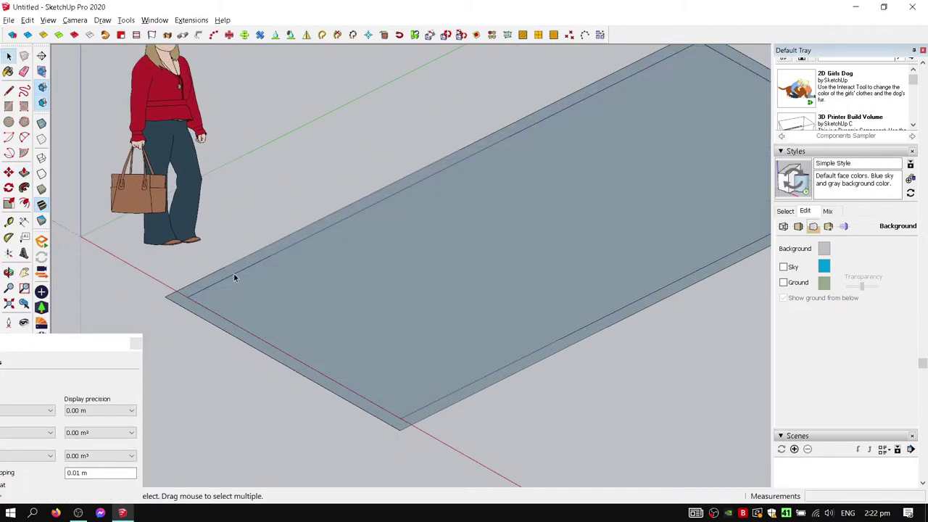
left_click(234, 275)
type("2.4")
key("Return")
key("space")
scroll(262, 223, "down", 3)
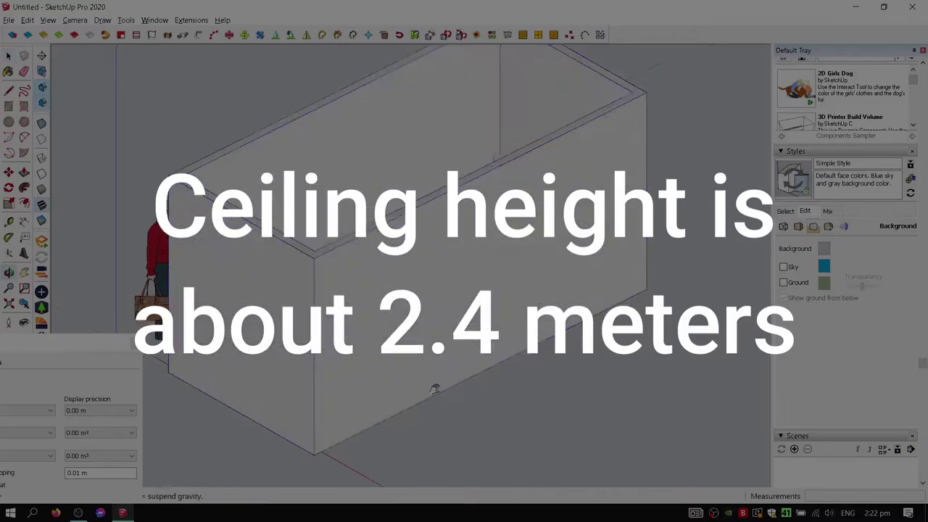
mouse_move(435, 385)
middle_mouse_down()
mouse_move(410, 290)
mouse_move(630, 382)
middle_mouse_up()
Switch the length units back to inches
key("r")
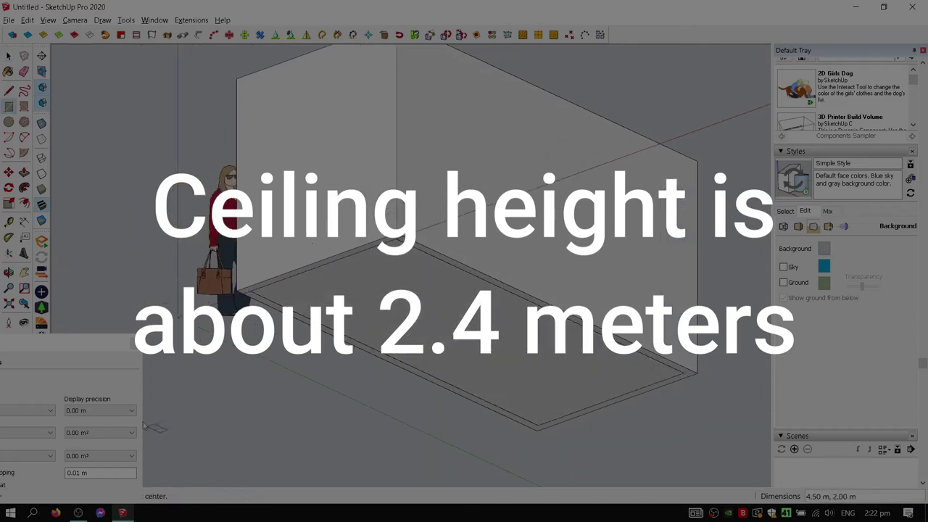
left_click_drag(29, 342, 231, 202)
left_click(208, 269)
left_click(199, 280)
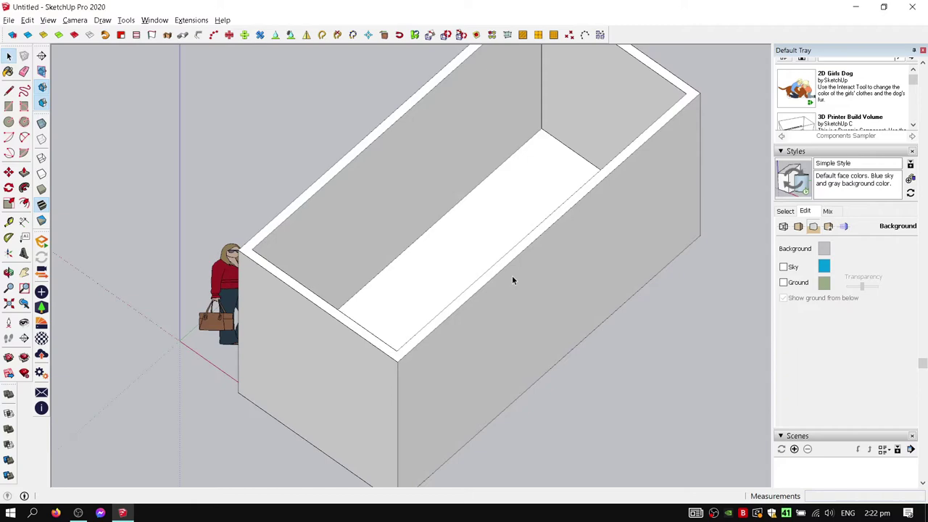
mouse_move(512, 277)
middle_mouse_down()
mouse_move(659, 413)
mouse_move(568, 476)
mouse_move(442, 310)
mouse_move(489, 367)
mouse_move(402, 310)
mouse_move(466, 286)
mouse_move(532, 309)
mouse_move(294, 174)
mouse_move(290, 278)
mouse_move(449, 327)
mouse_move(445, 314)
middle_mouse_up()
Move the woman figure out of the box so she stands beside its corner
key("space")
triple_click(445, 314)
scroll(489, 229, "up", 3)
mouse_move(489, 229)
middle_mouse_down()
mouse_move(401, 330)
mouse_move(279, 242)
mouse_move(379, 271)
mouse_move(309, 344)
middle_mouse_up()
key("m")
key("space")
key("m")
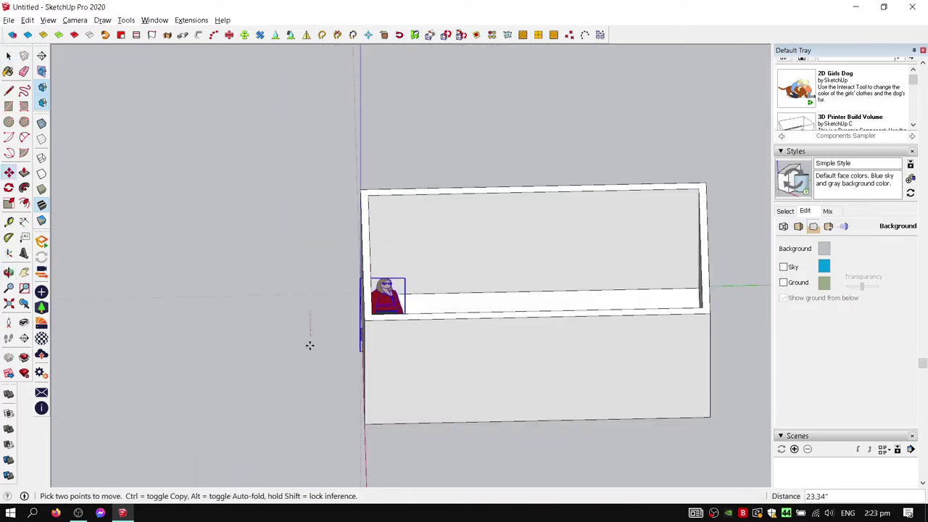
left_click_drag(309, 344, 304, 406)
key("space")
mouse_move(305, 406)
middle_mouse_down()
mouse_move(374, 99)
mouse_move(590, 206)
mouse_move(636, 445)
mouse_move(588, 253)
middle_mouse_up()
scroll(587, 253, "up", 3)
Measure from the wall corner and set the model's length units to meters
key("t")
left_click(576, 182)
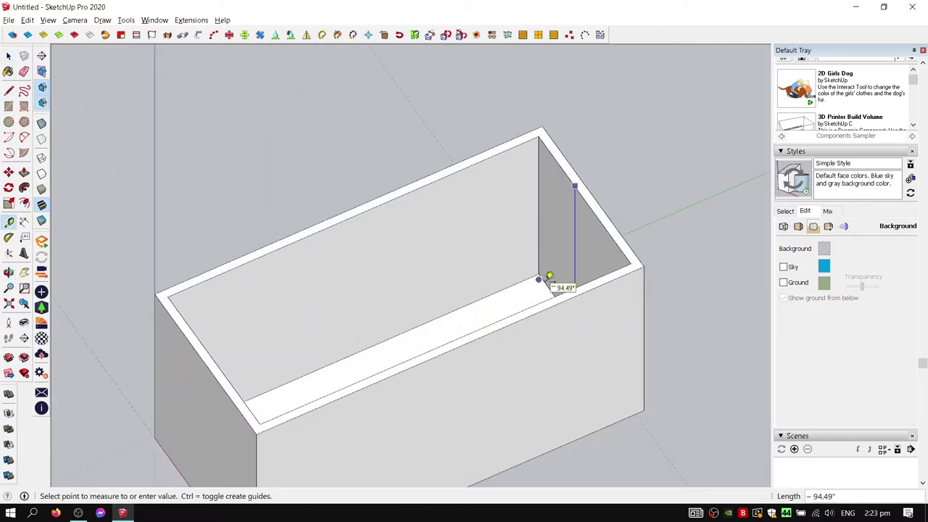
middle_click_drag(555, 284, 527, 170)
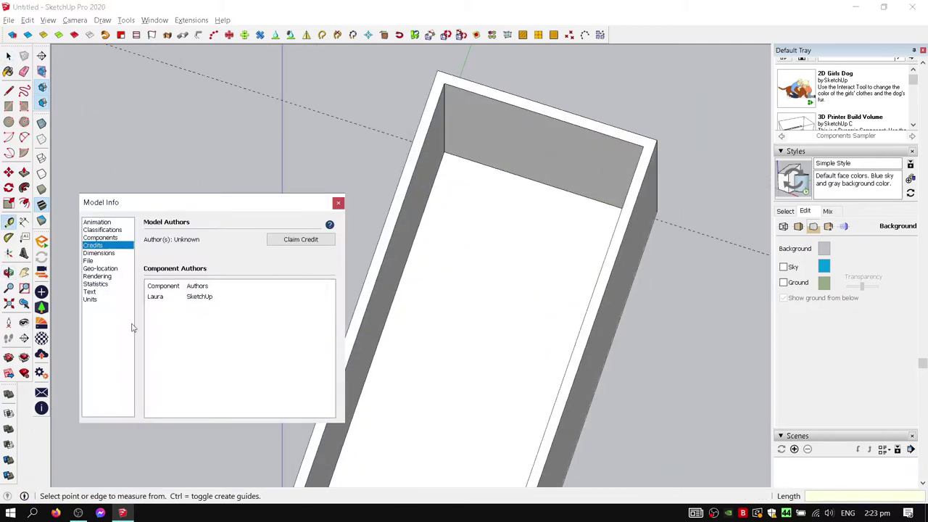
left_click(107, 299)
left_click(200, 270)
left_click(174, 313)
left_click(338, 203)
key("space")
mouse_move(337, 202)
middle_mouse_down()
mouse_move(427, 186)
mouse_move(178, 290)
mouse_move(613, 265)
mouse_move(663, 253)
middle_mouse_up()
scroll(493, 230, "up", 5)
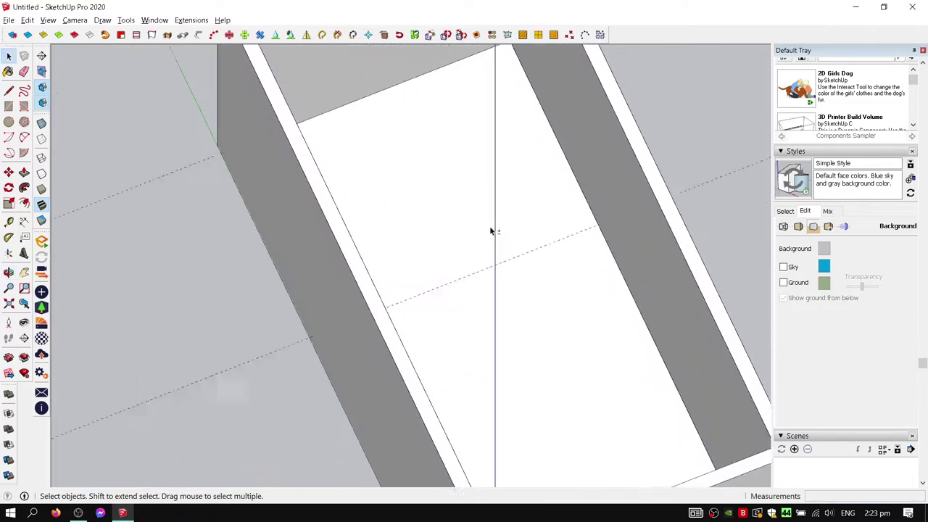
Draw a rectangle across the room floor marking off a 3 m² area
key("l")
left_click(280, 253)
middle_click_drag(543, 226, 353, 240)
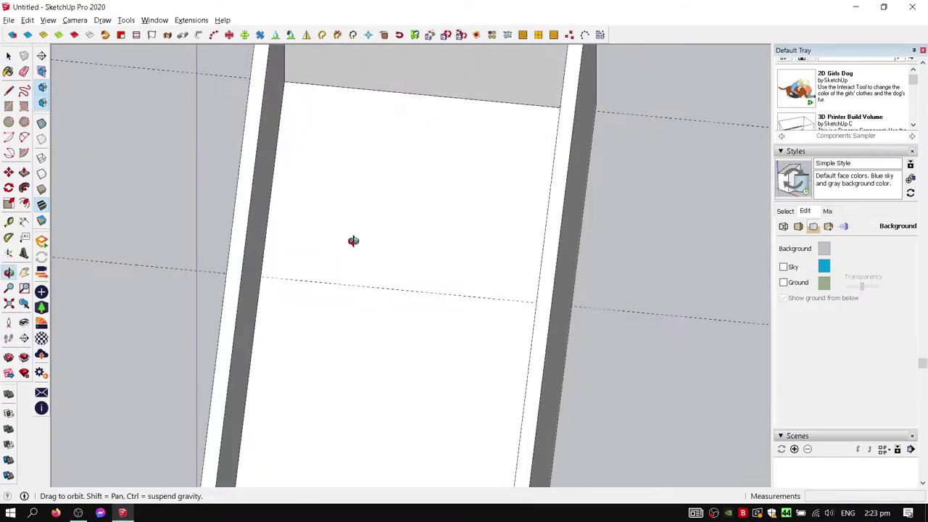
mouse_move(425, 266)
middle_mouse_down()
mouse_move(543, 196)
mouse_move(375, 291)
middle_mouse_up()
key("r")
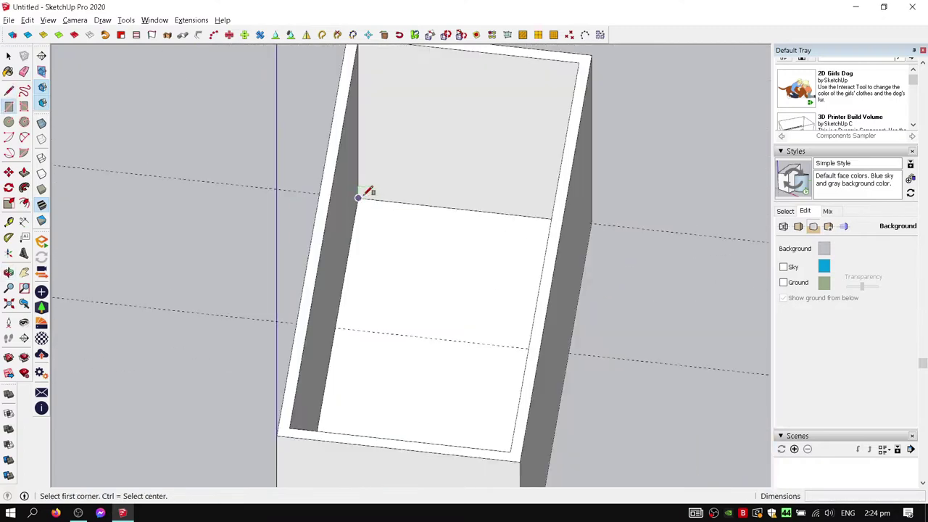
left_click(364, 193)
middle_click_drag(365, 193, 536, 304)
left_click(536, 310)
key("space")
left_click(435, 261)
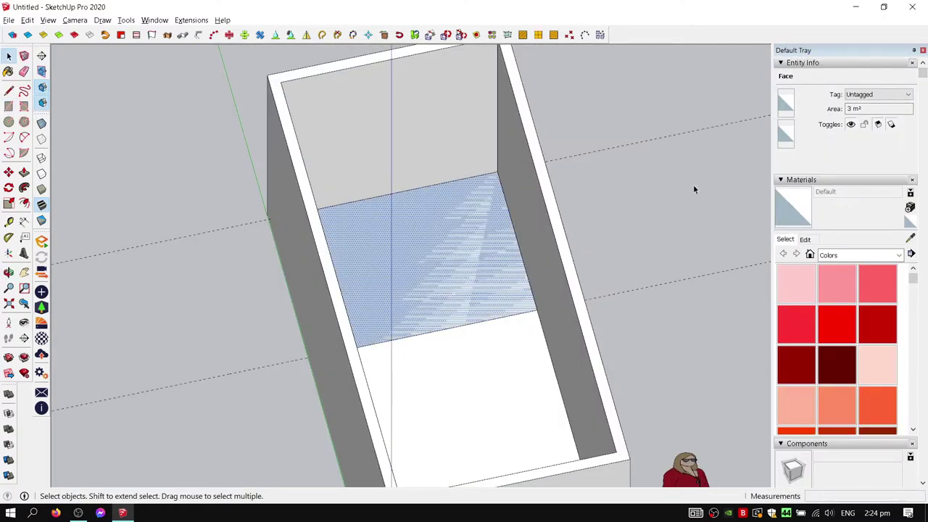
left_click(609, 251)
Insert the standing man figure (Chris) into the room
middle_click_drag(608, 251, 428, 257)
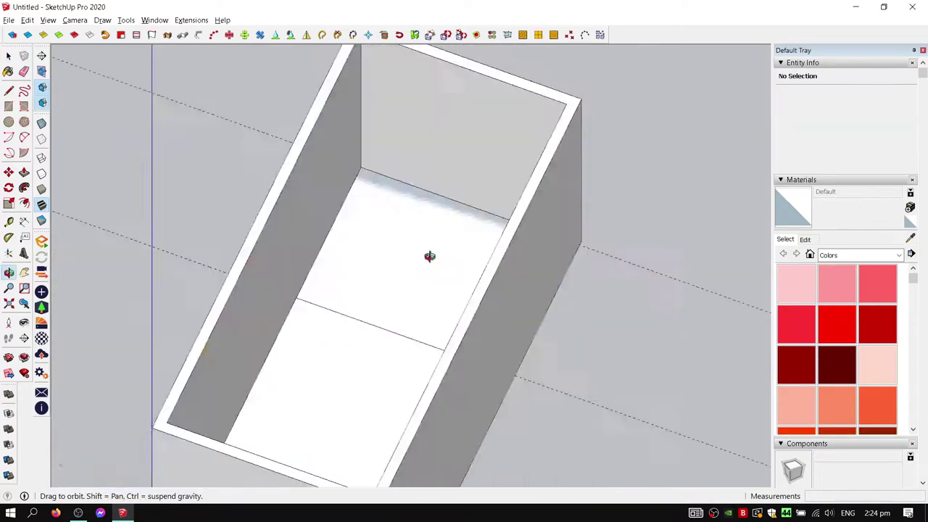
scroll(926, 331, "down", 5)
left_click(796, 236)
left_click(385, 239)
Hide the box walls, leaving only the floor slab visible
mouse_move(644, 310)
middle_mouse_down()
mouse_move(261, 354)
mouse_move(287, 234)
middle_mouse_up()
right_click(489, 61)
left_click(563, 88)
mouse_move(108, 169)
middle_mouse_down()
mouse_move(555, 261)
mouse_move(474, 222)
mouse_move(651, 324)
middle_mouse_up()
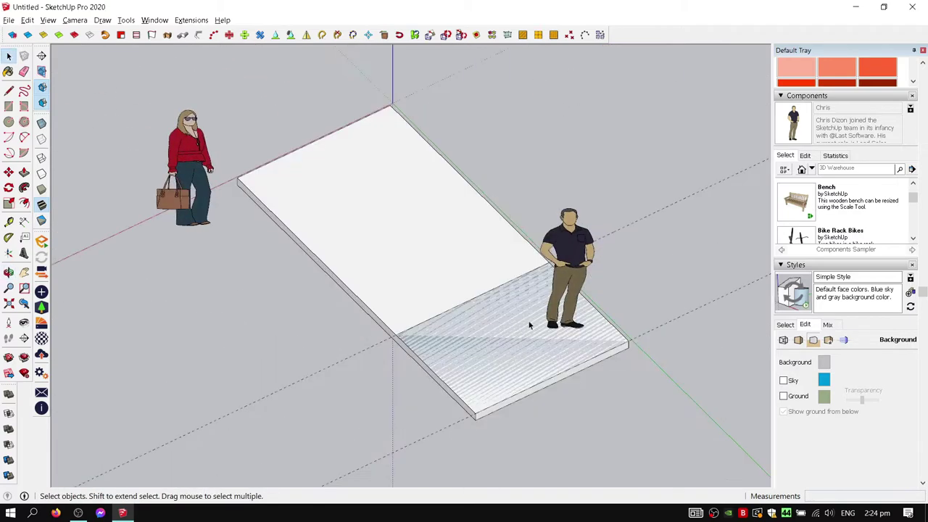
Search 3D Warehouse for 'toilet' and place the model on the floor slab
middle_click_drag(528, 326, 827, 293)
left_click(843, 168)
type("toilet")
key("Return")
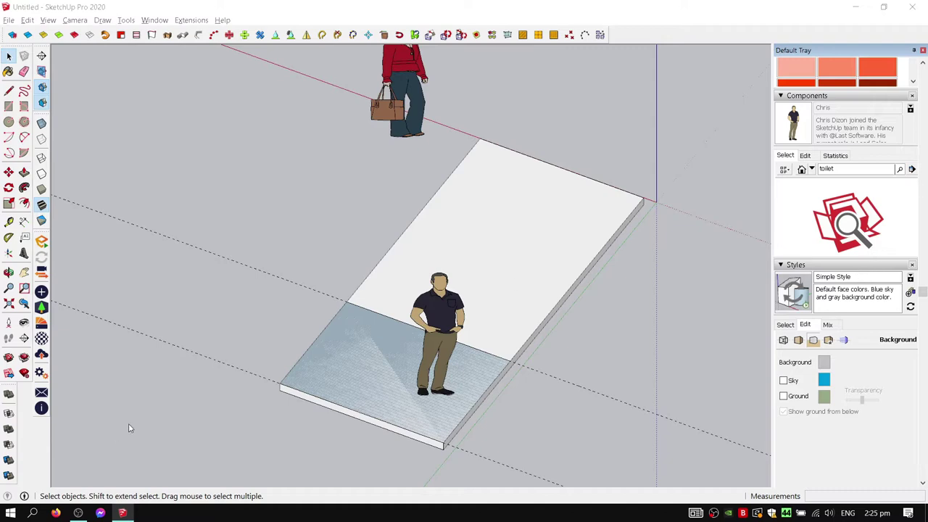
left_click_drag(913, 190, 913, 272)
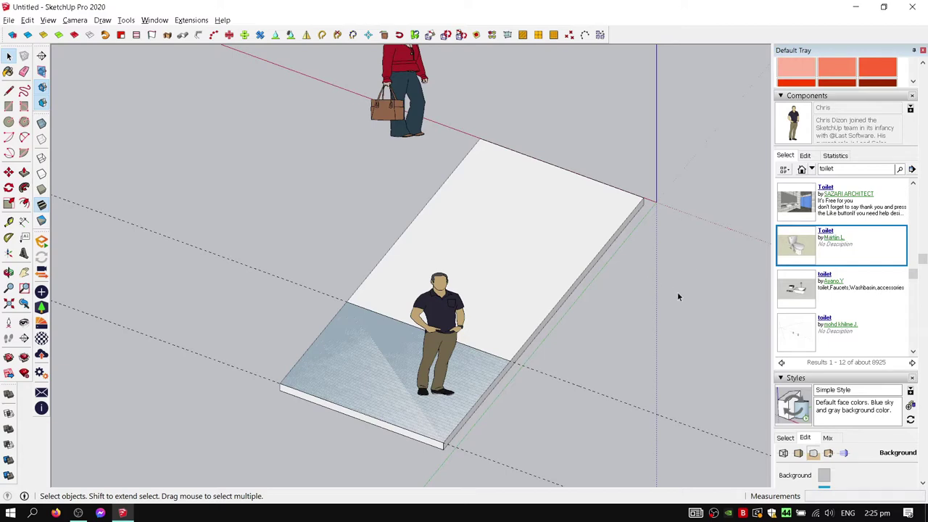
scroll(689, 279, "down", 5)
scroll(700, 261, "up", 4)
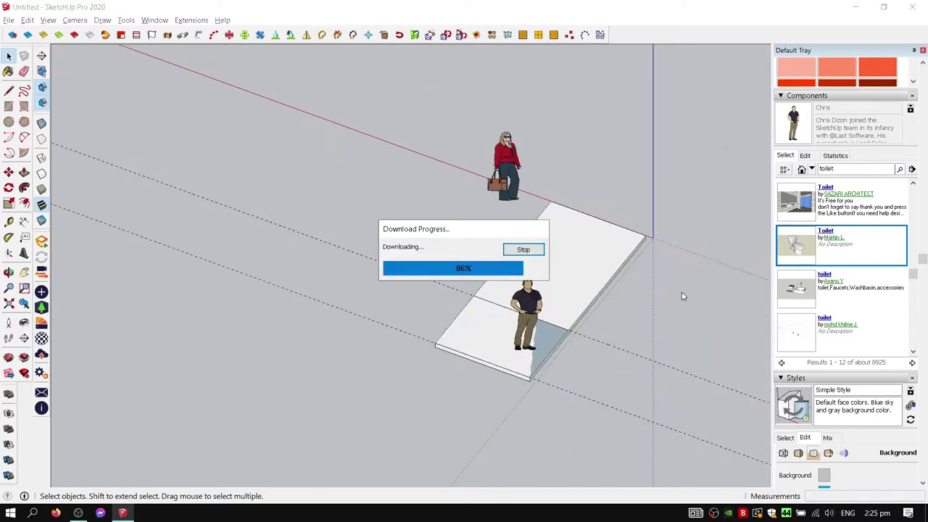
scroll(473, 341, "up", 5)
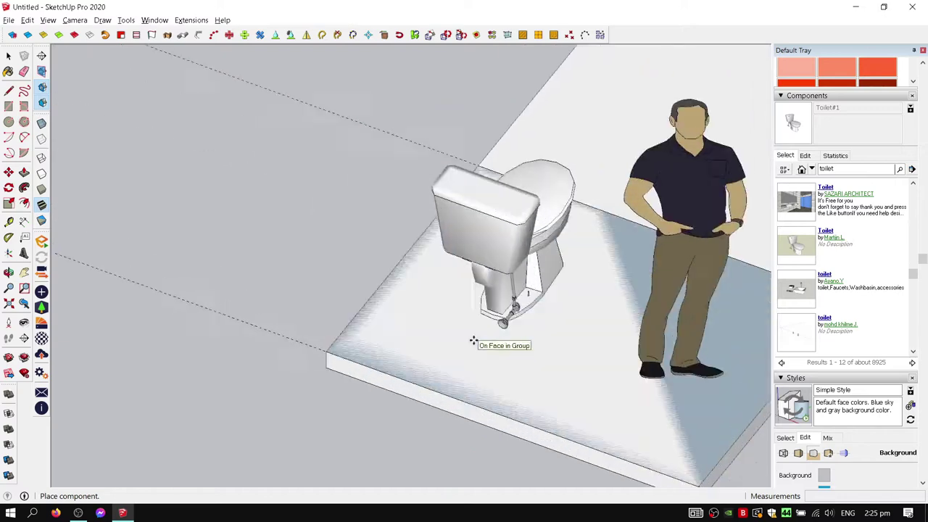
left_click(473, 341)
mouse_move(473, 341)
middle_mouse_down()
mouse_move(319, 235)
mouse_move(443, 381)
middle_mouse_up()
Move the toilet to the floor's near edge beside the standing man
key("m")
key("space")
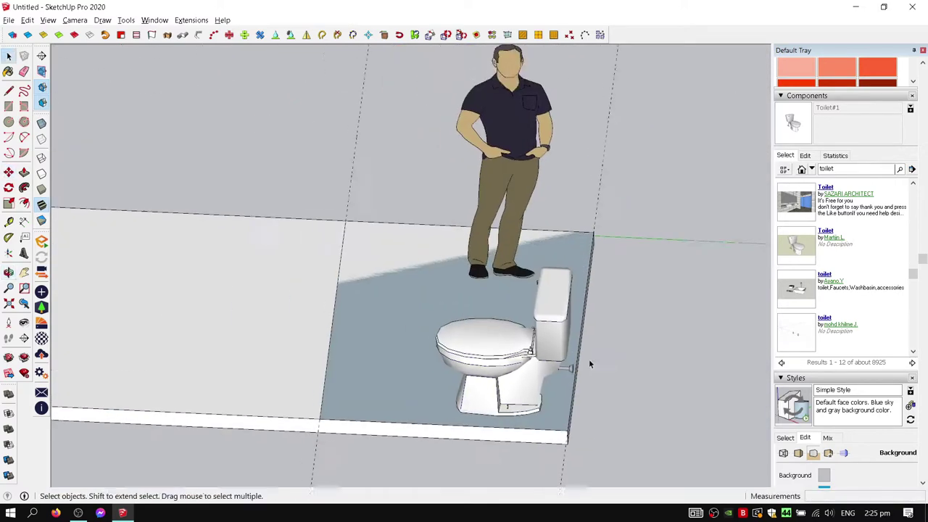
mouse_move(589, 363)
middle_mouse_down()
mouse_move(219, 456)
mouse_move(427, 431)
middle_mouse_up()
key("m")
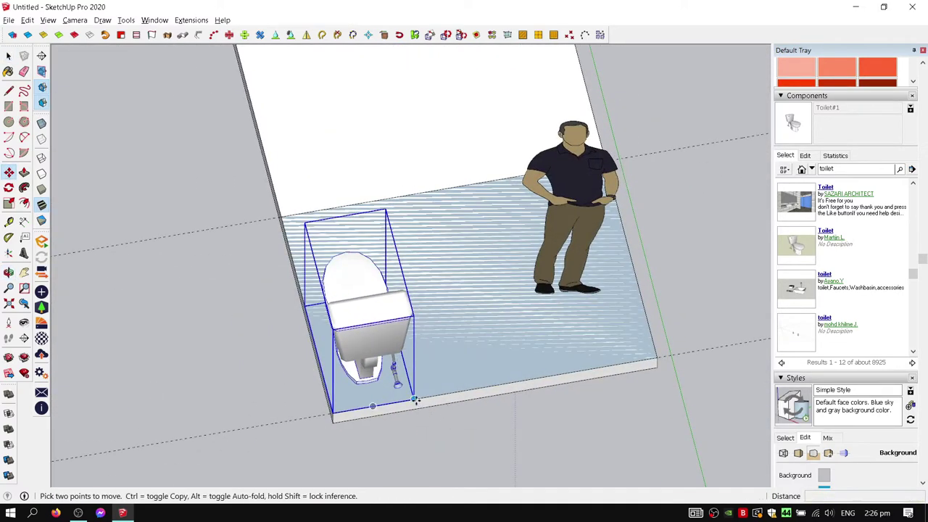
left_click(415, 399)
left_click(430, 389)
key("space")
mouse_move(132, 324)
middle_mouse_down()
mouse_move(276, 167)
mouse_move(479, 203)
mouse_move(684, 199)
mouse_move(768, 283)
middle_mouse_up()
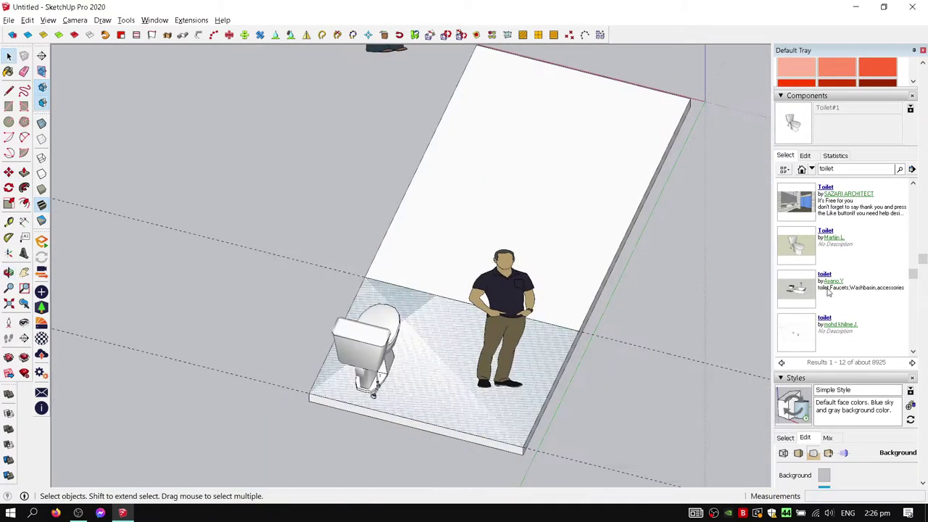
scroll(919, 198, "down", 2)
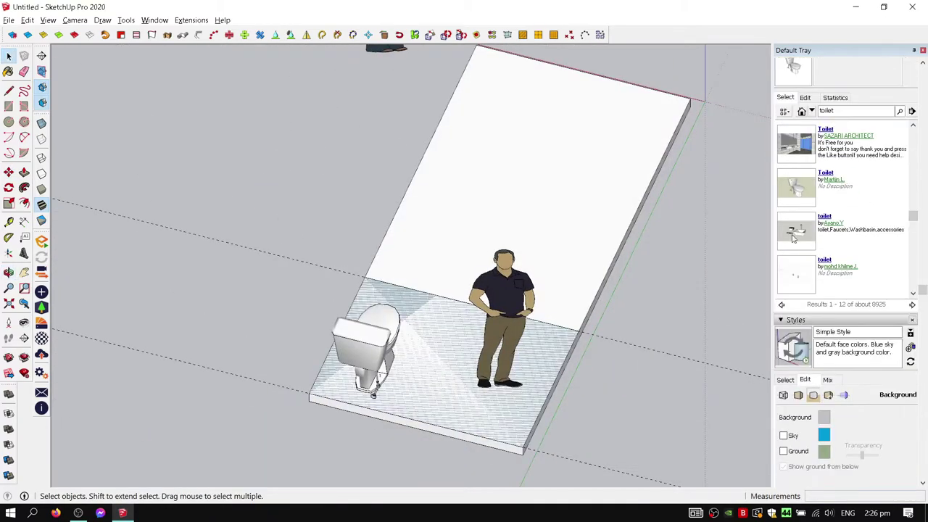
left_click_drag(915, 222, 915, 286)
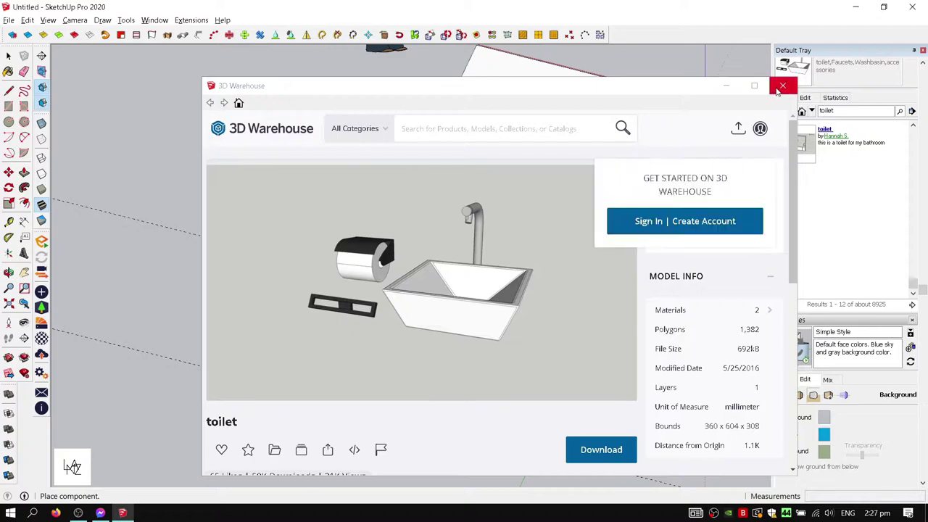
Place the downloaded washbasin set in the model
left_click(781, 87)
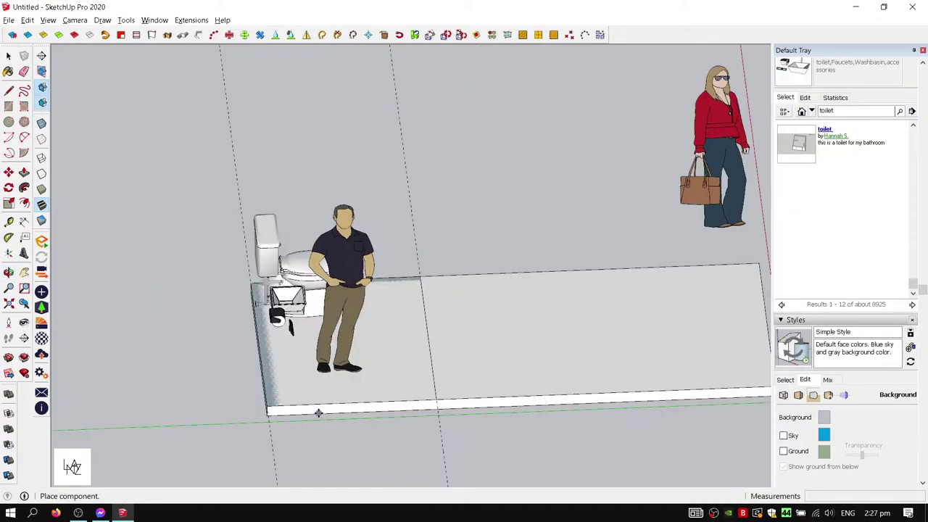
left_click(218, 167)
mouse_move(299, 191)
middle_mouse_down()
mouse_move(186, 172)
mouse_move(459, 283)
mouse_move(229, 345)
middle_mouse_up()
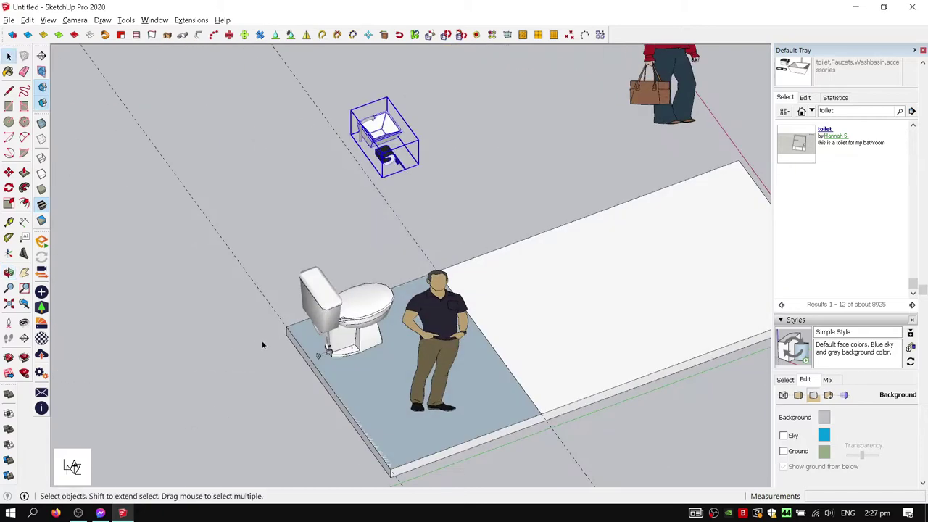
Search 3D Warehouse for 'shower' and download the first shower model
type("shower")
key("Return")
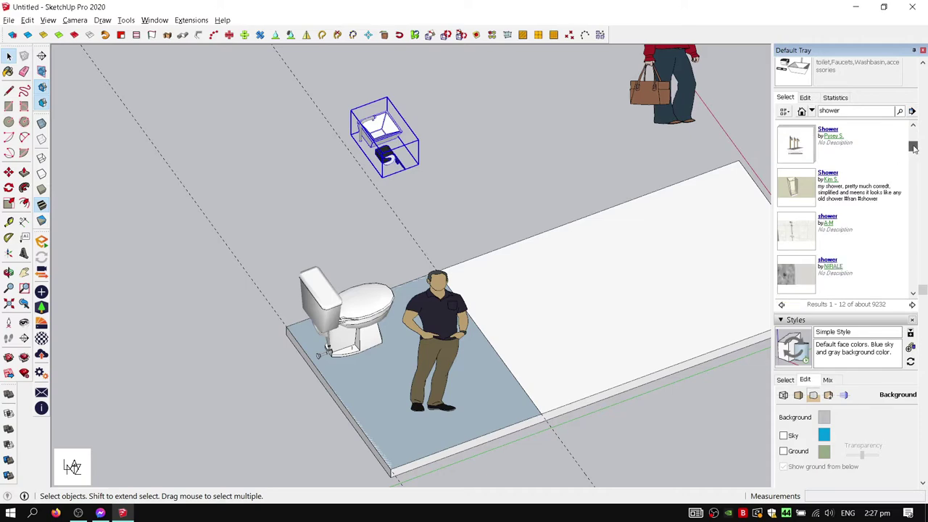
scroll(871, 201, "down", 4)
left_click(874, 199)
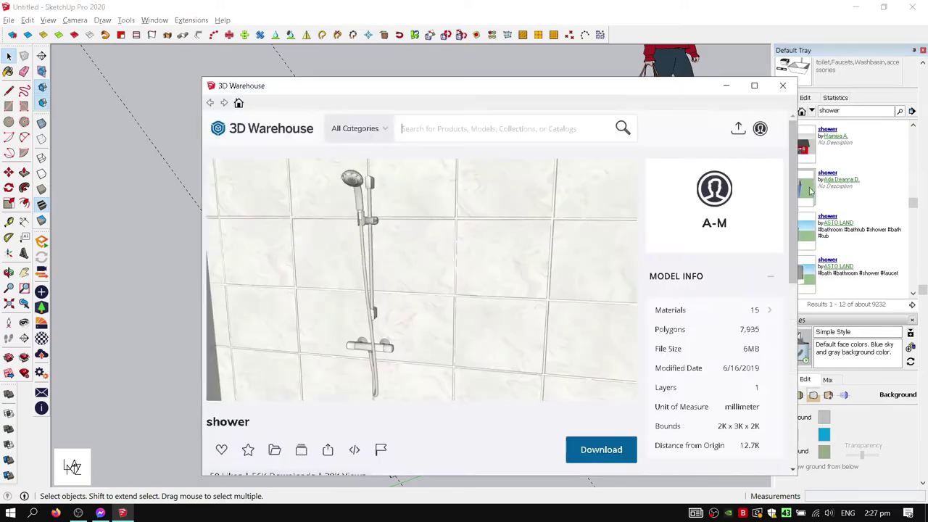
key("Escape")
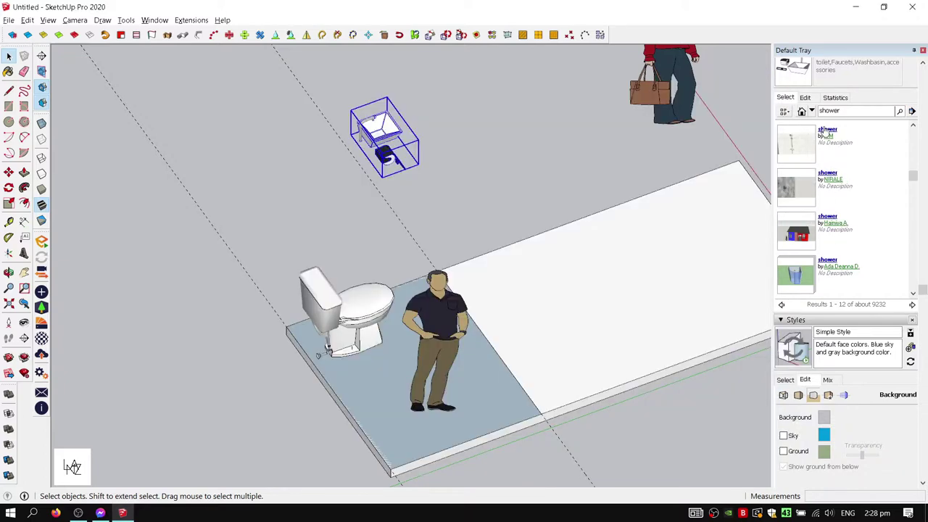
left_click(817, 138)
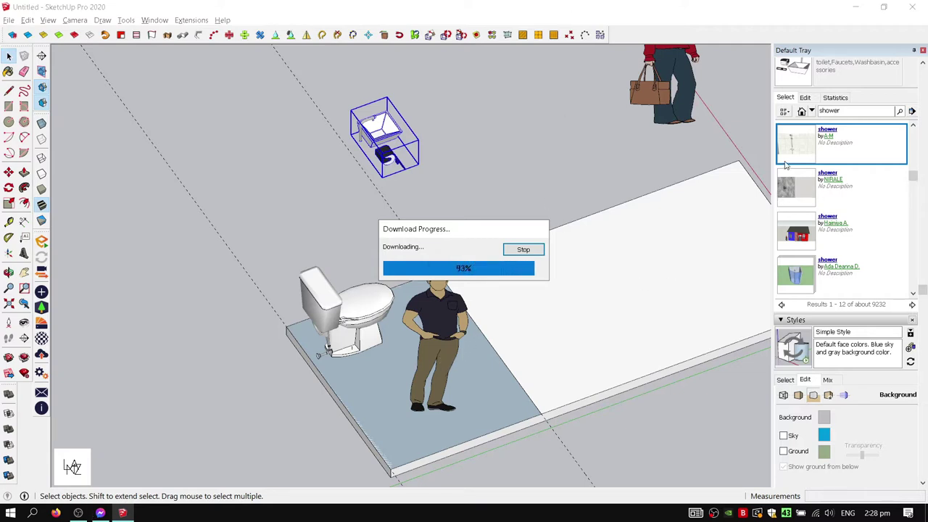
Delete the shower's tiled walls and tray, leaving only the fixture
scroll(519, 327, "up", 5)
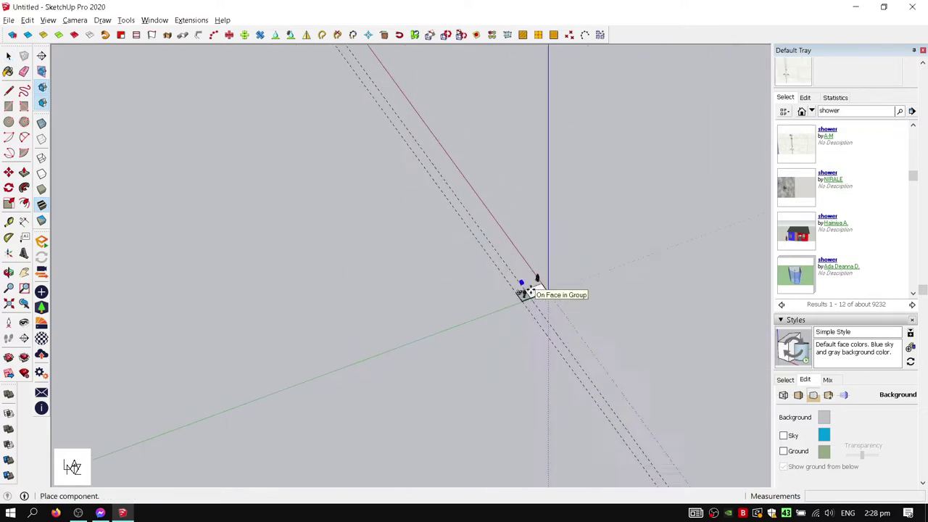
scroll(520, 290, "down", 5)
key("m")
scroll(507, 131, "up", 3)
scroll(460, 95, "down", 5)
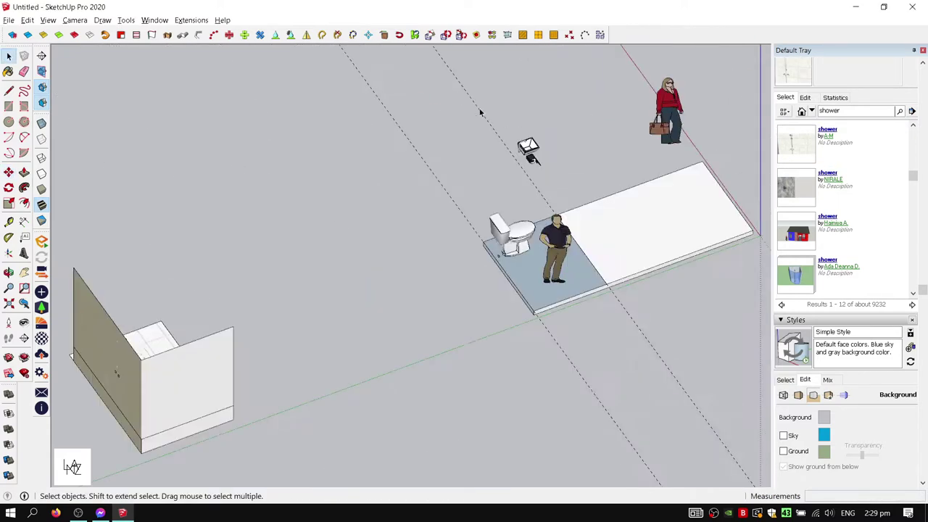
middle_click_drag(480, 109, 433, 286)
scroll(433, 286, "up", 5)
middle_click_drag(466, 257, 316, 215)
key("space")
left_click(571, 162)
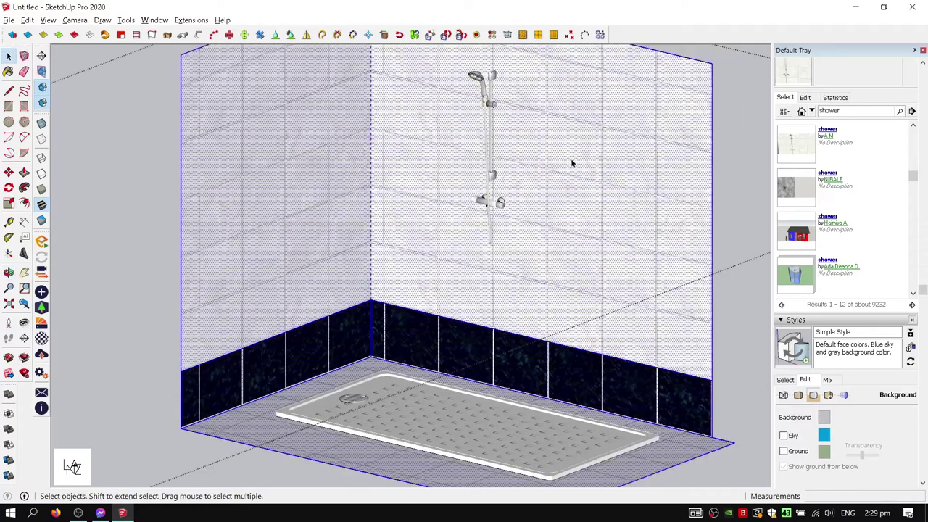
key("Delete")
left_click(460, 413)
key("Delete")
Lift the shower fixture up along the vertical axis
key("m")
scroll(493, 224, "down", 5)
mouse_move(493, 223)
middle_mouse_down()
mouse_move(435, 327)
mouse_move(406, 218)
middle_mouse_up()
scroll(435, 326, "up", 5)
scroll(406, 290, "up", 3)
key("q")
key("m")
scroll(416, 326, "down", 5)
scroll(395, 348, "up", 5)
scroll(427, 336, "down", 3)
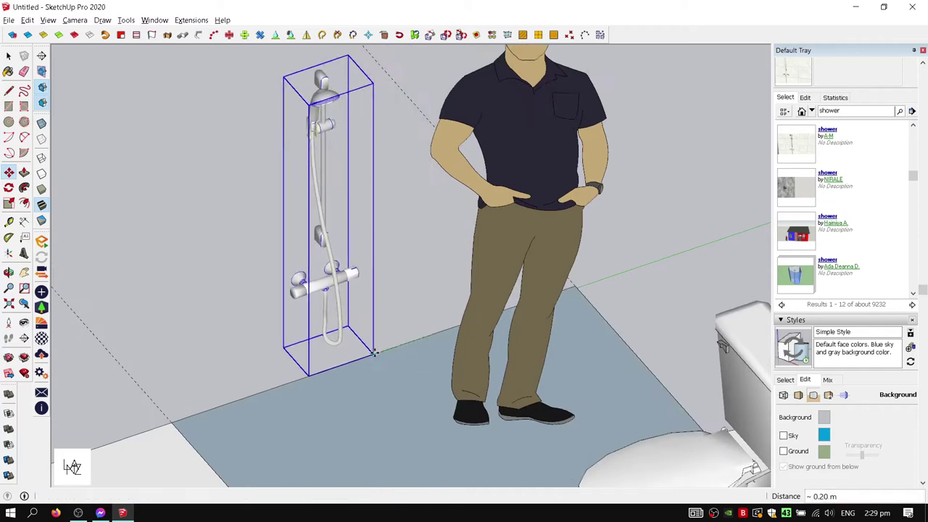
middle_click_drag(427, 336, 372, 350)
left_click(327, 366)
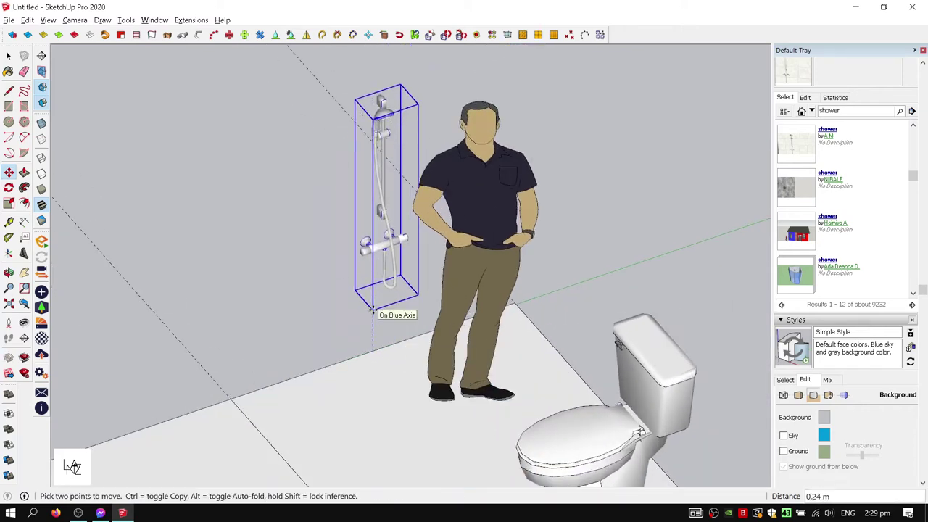
mouse_move(377, 249)
middle_mouse_down()
mouse_move(51, 137)
mouse_move(329, 197)
middle_mouse_up()
From a top-down view, move the shower fixture against the bathroom wall
right_click(362, 181)
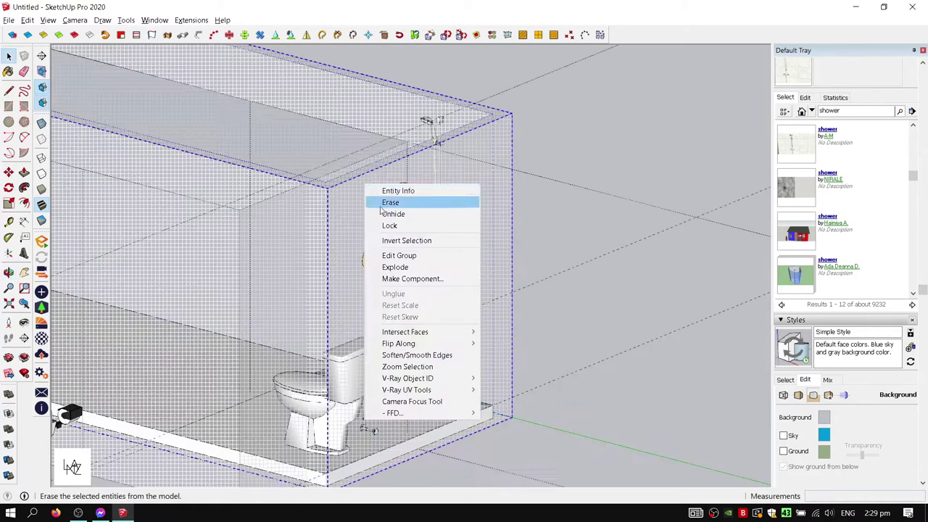
scroll(548, 168, "up", 3)
mouse_move(549, 168)
middle_mouse_down()
mouse_move(417, 252)
mouse_move(609, 303)
mouse_move(597, 368)
middle_mouse_up()
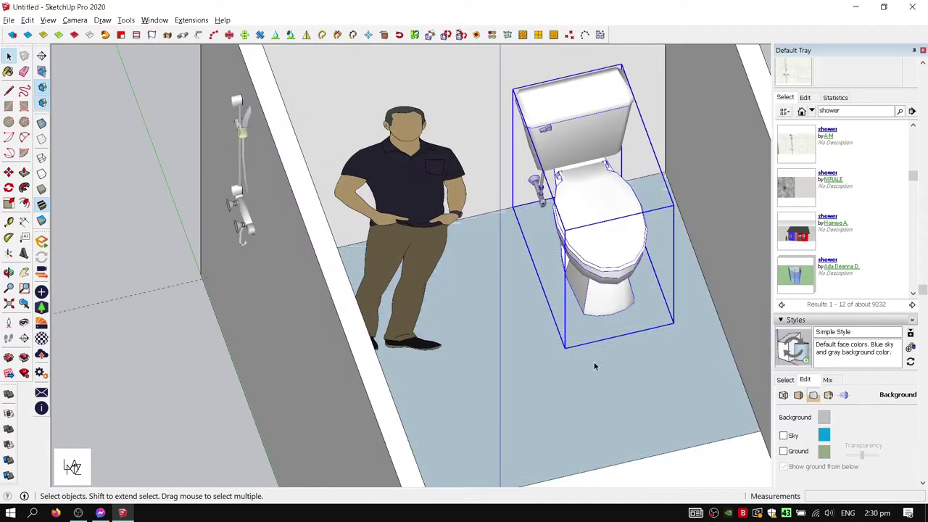
scroll(339, 353, "up", 3)
scroll(503, 249, "up", 3)
scroll(502, 249, "down", 3)
left_click(394, 238)
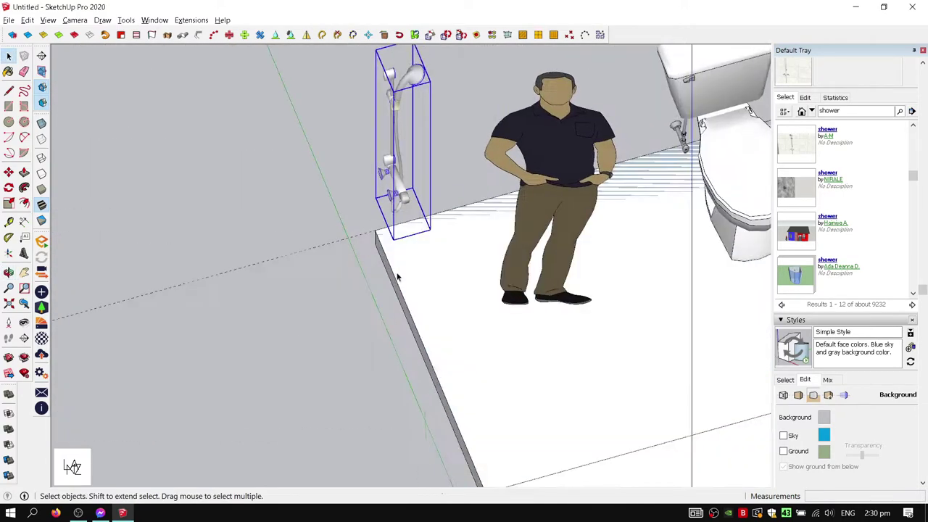
key("m")
left_click(404, 245)
left_click(375, 230)
key("space")
Orbit to a higher view over the bathroom to check the mounted shower
scroll(384, 205, "down", 3)
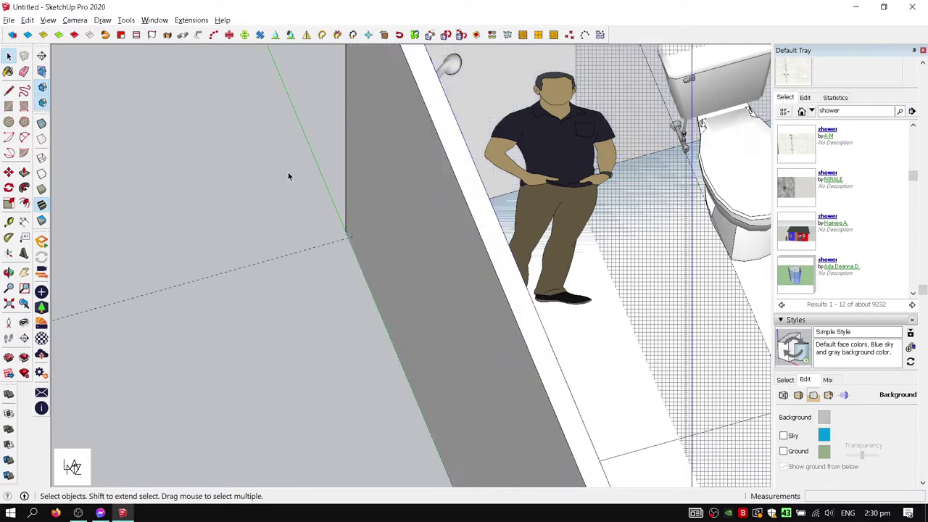
scroll(288, 174, "down", 3)
scroll(515, 320, "down", 3)
scroll(515, 320, "up", 3)
right_click(527, 67)
left_click(600, 261)
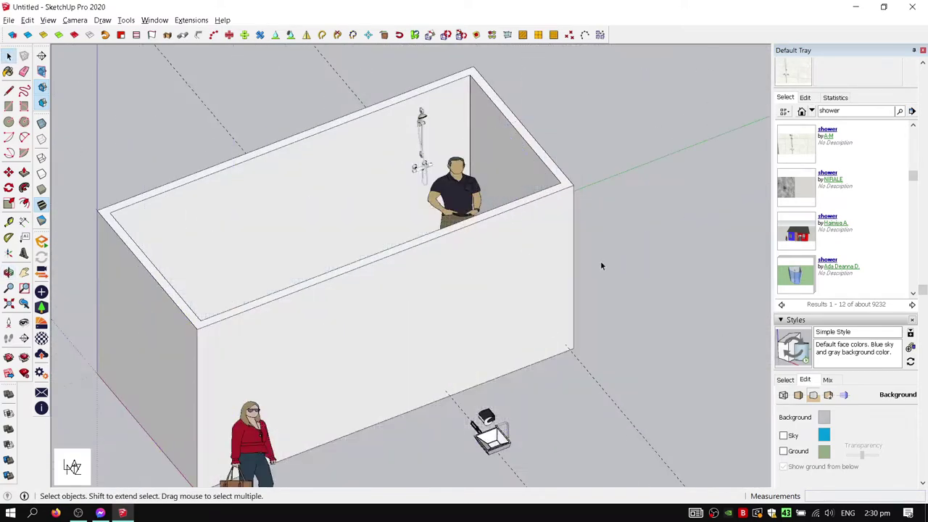
middle_click_drag(600, 261, 706, 335)
scroll(482, 263, "up", 3)
middle_click_drag(482, 263, 365, 321)
left_click(852, 112)
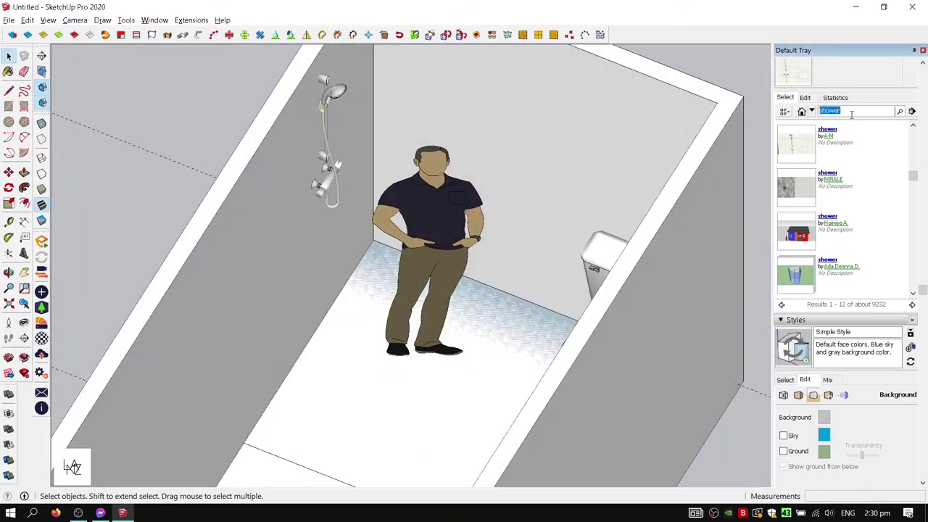
type("faucet")
Search the warehouse for faucets, then check the measurement units in Model Info
key("Return")
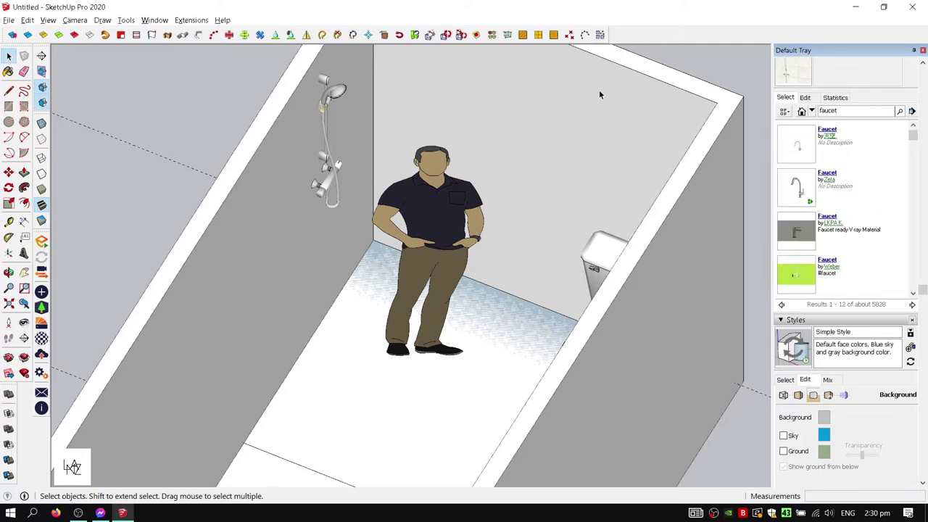
mouse_move(669, 102)
middle_mouse_down()
mouse_move(580, 217)
mouse_move(507, 276)
middle_mouse_up()
key("t")
scroll(513, 265, "up", 3)
left_click(24, 496)
left_click(90, 299)
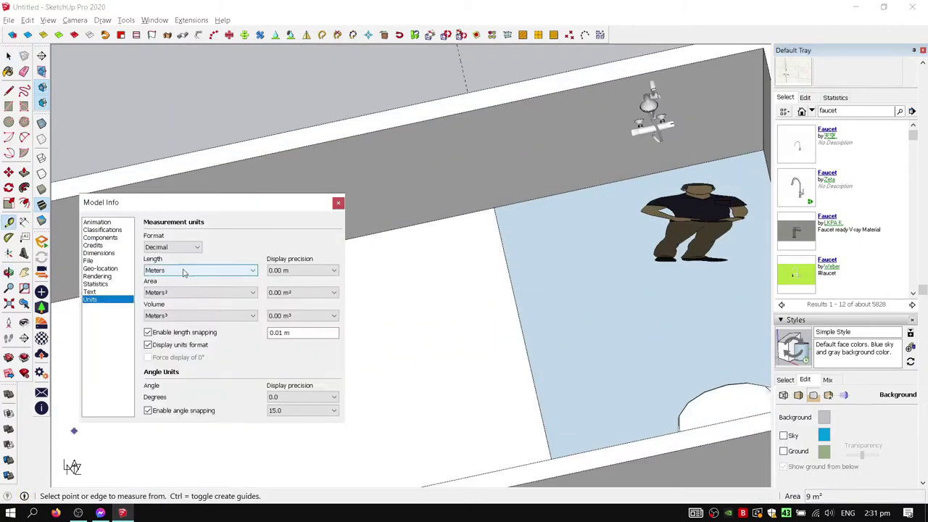
left_click(338, 203)
scroll(468, 254, "up", 3)
scroll(507, 240, "up", 2)
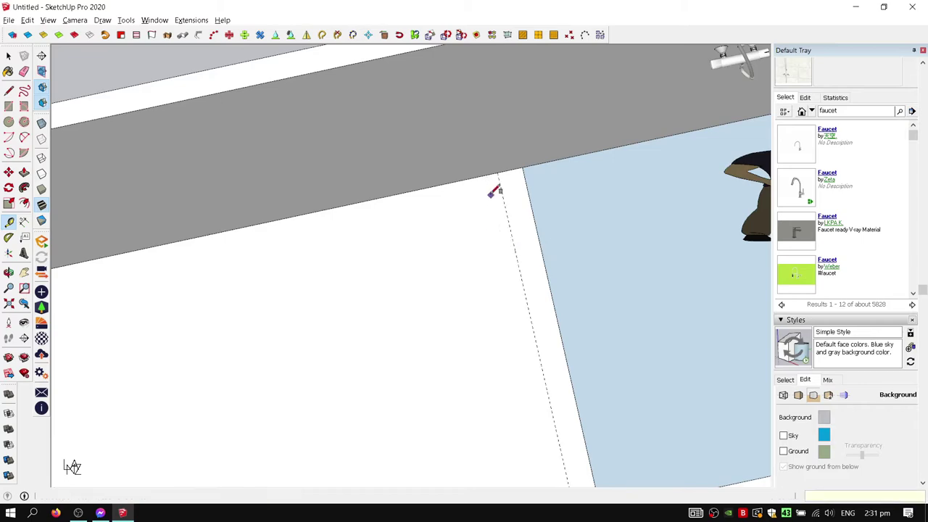
Draw a narrow rectangle strip on the floor beside the bathroom
key("r")
left_click(377, 200)
mouse_move(495, 193)
middle_mouse_down()
mouse_move(377, 201)
mouse_move(689, 217)
middle_mouse_up()
left_click(678, 221)
key("p")
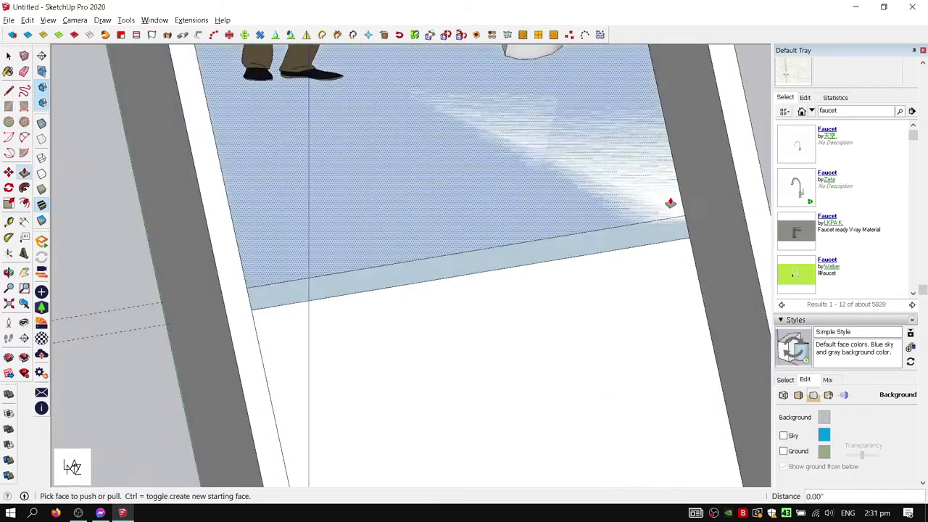
key("space")
left_click(577, 187)
middle_click_drag(576, 187, 272, 232)
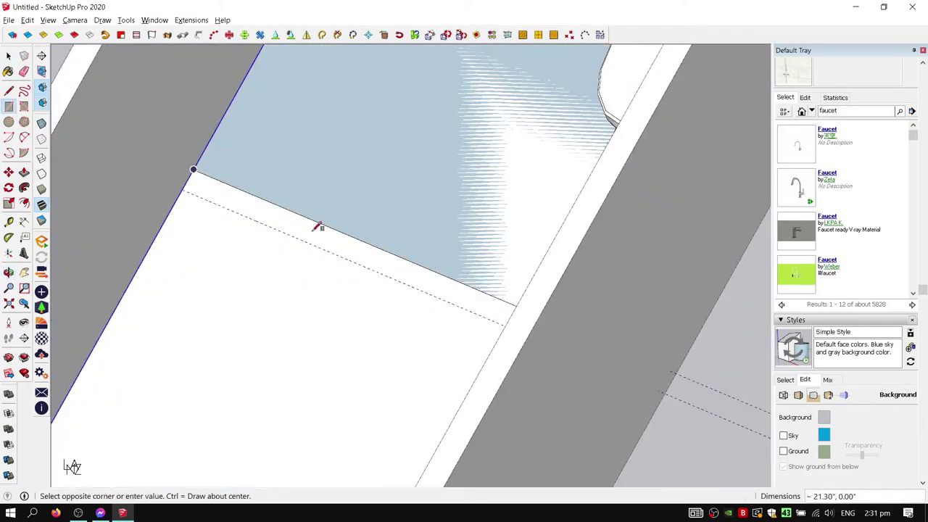
scroll(319, 227, "down", 3)
left_click(667, 208)
Push/Pull the floor strip up into a partition wall
key("p")
left_click(555, 227)
key("space")
mouse_move(488, 146)
middle_mouse_down()
mouse_move(569, 242)
mouse_move(524, 210)
mouse_move(696, 209)
mouse_move(549, 266)
mouse_move(847, 134)
middle_mouse_up()
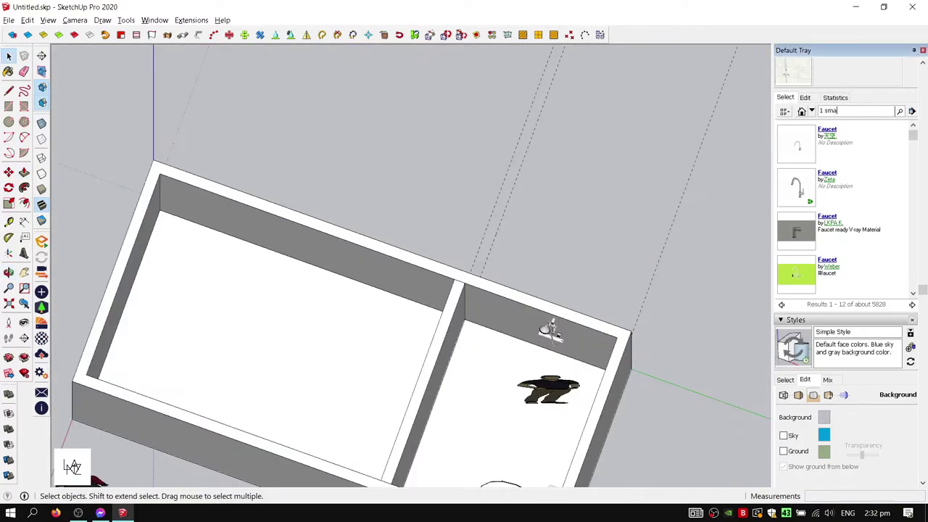
Search 3D Warehouse for 'small bed', then 'solo bed', and download the Bicama model
type("ll bed")
key("Return")
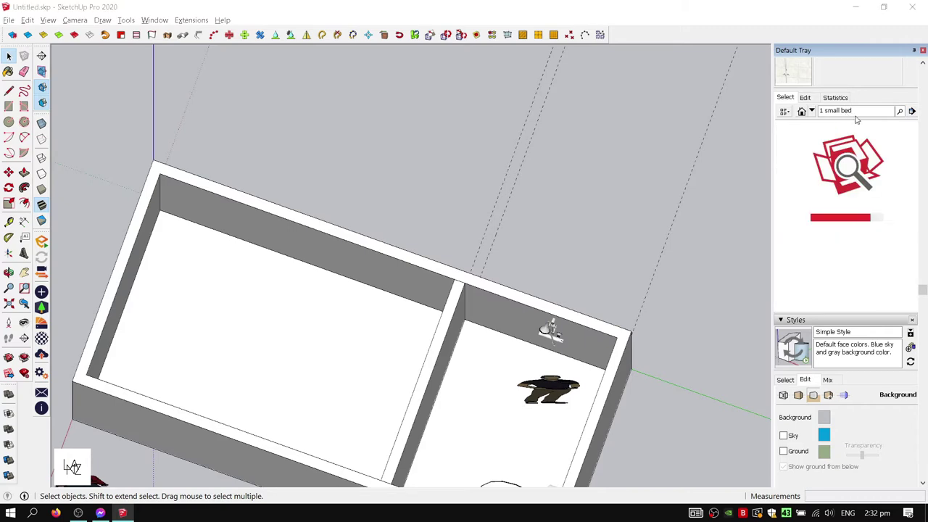
type("lo bed")
key("Return")
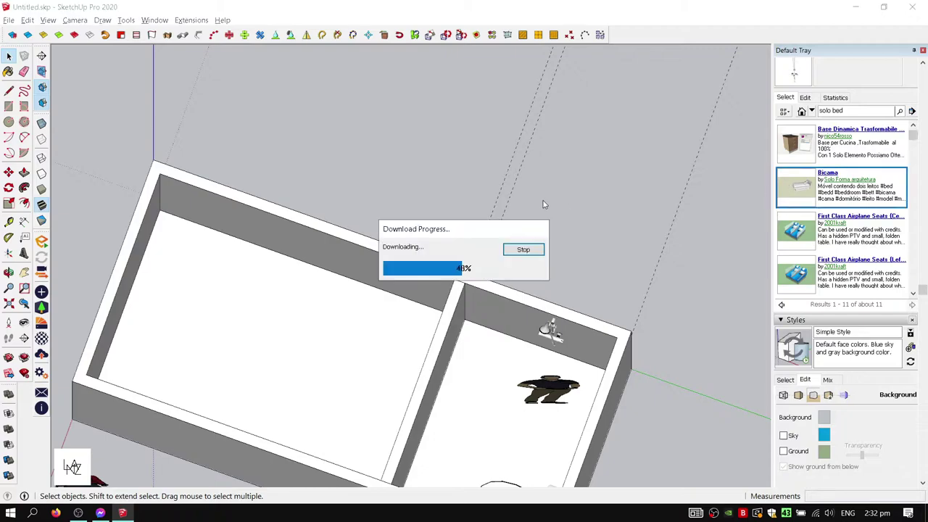
left_click(500, 99)
Place the Bicama bed by the wall of the new room
middle_click_drag(491, 209, 130, 406)
scroll(335, 306, "up", 3)
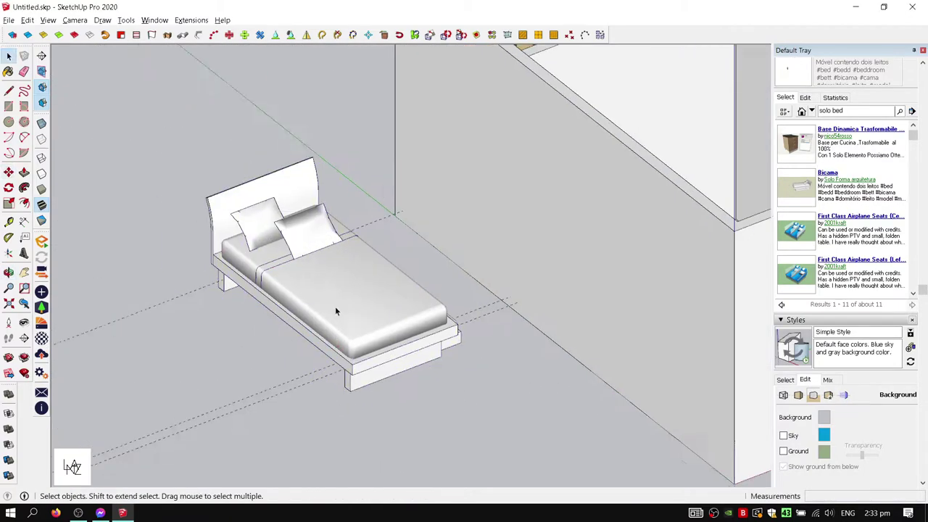
mouse_move(334, 306)
middle_mouse_down()
mouse_move(432, 293)
mouse_move(565, 235)
middle_mouse_up()
scroll(432, 293, "down", 3)
scroll(429, 268, "up", 3)
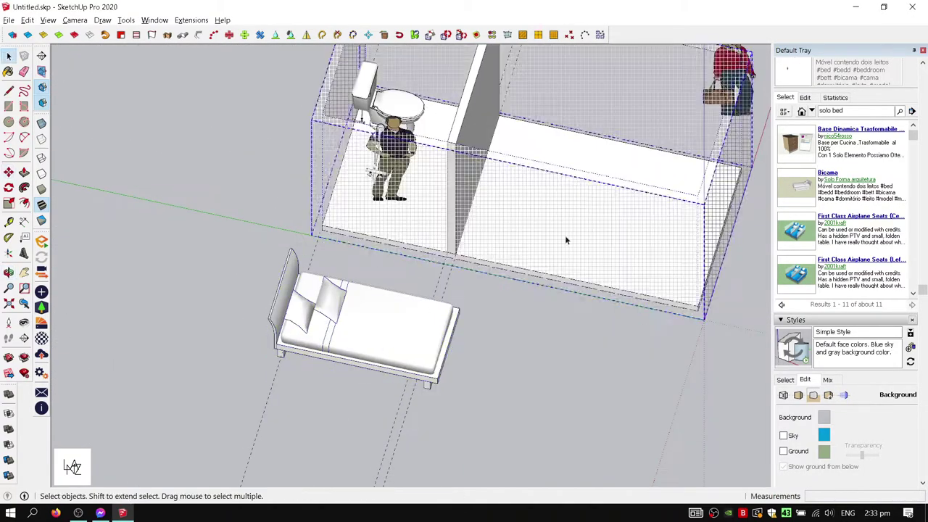
scroll(497, 228, "up", 3)
left_click(480, 279)
scroll(481, 279, "down", 5)
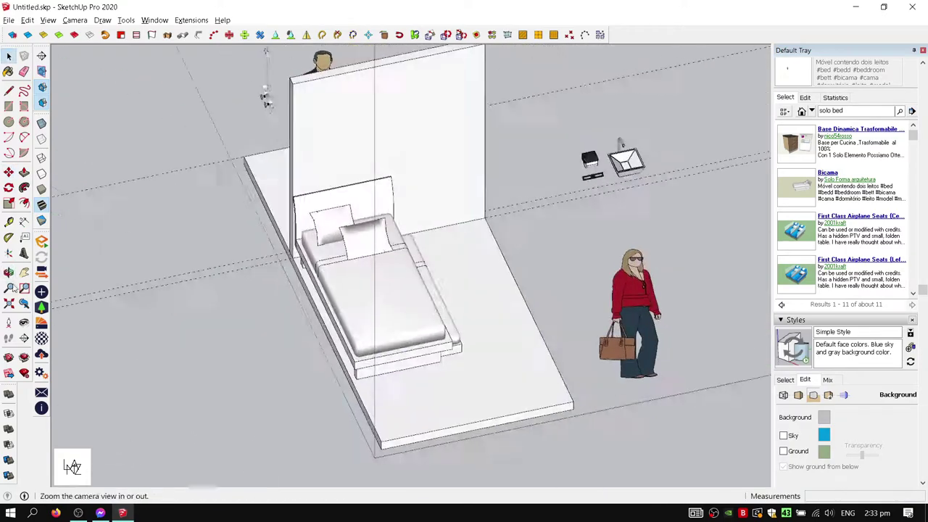
Erase the large platform group that came with the bed
key("space")
left_click(453, 228)
right_click(447, 93)
left_click(507, 124)
mouse_move(508, 124)
middle_mouse_down()
mouse_move(295, 294)
mouse_move(624, 217)
middle_mouse_up()
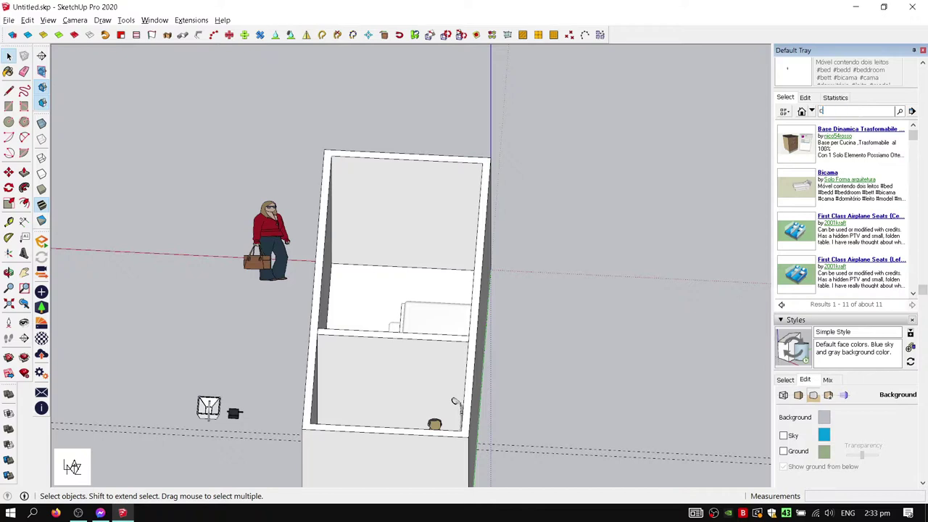
Search 3D Warehouse for 'clothes rack' and download the Clothes Rack model
type("lothes rack")
key("Return")
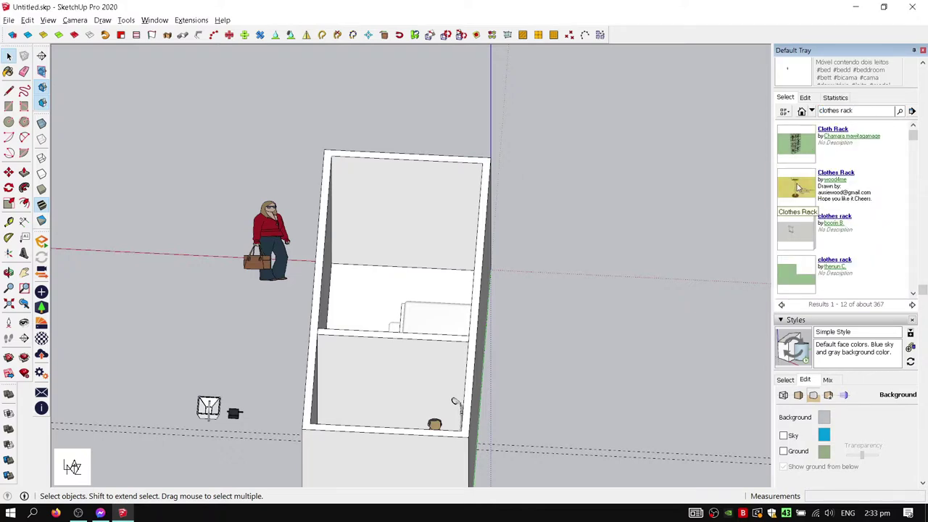
left_click(797, 186)
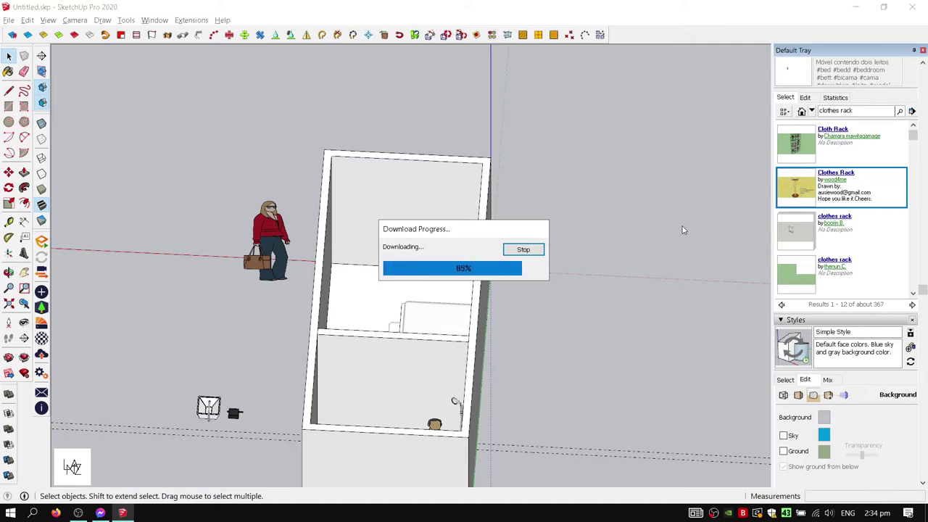
scroll(658, 230, "down", 3)
left_click(507, 276)
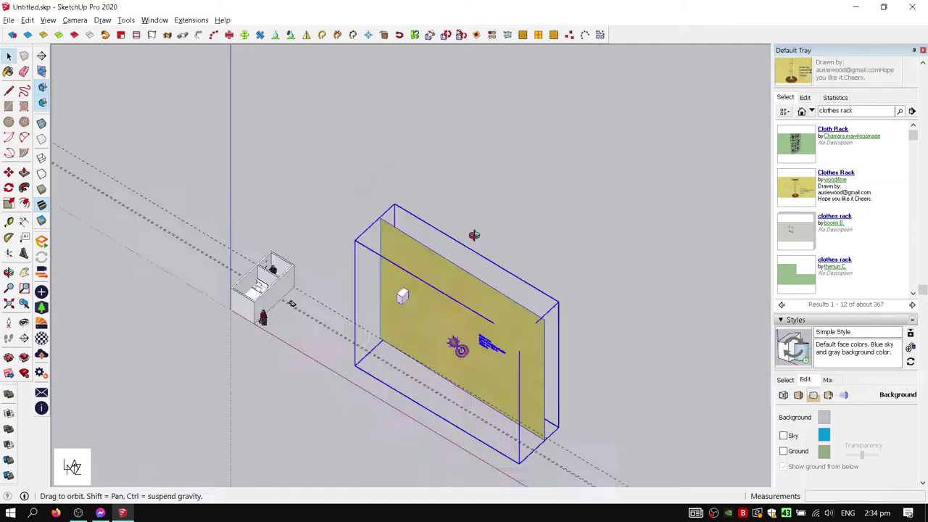
mouse_move(507, 275)
middle_mouse_down()
mouse_move(617, 110)
mouse_move(471, 235)
middle_mouse_up()
scroll(435, 217, "down", 5)
scroll(108, 239, "up", 4)
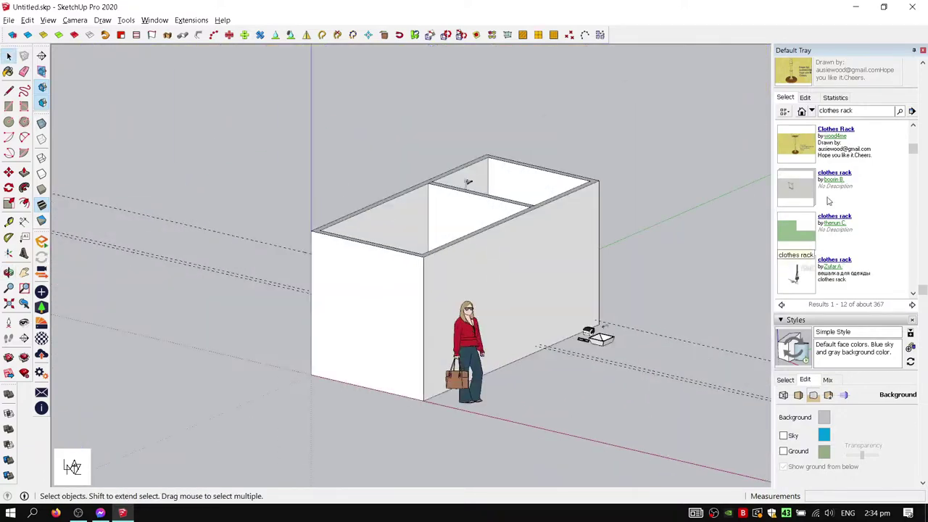
scroll(869, 189, "down", 1)
left_click_drag(916, 147, 912, 181)
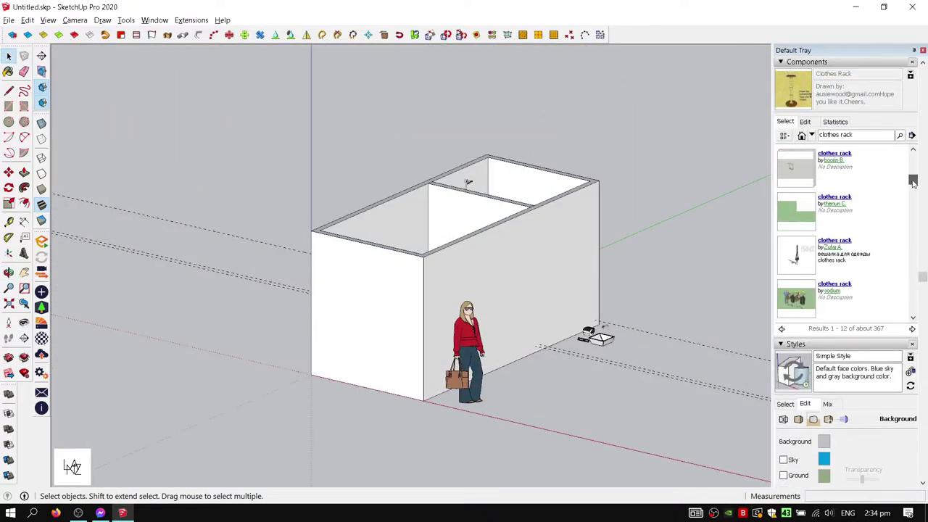
Cancel a second rack download and place the wooden clothes rack near the woman
left_click(806, 299)
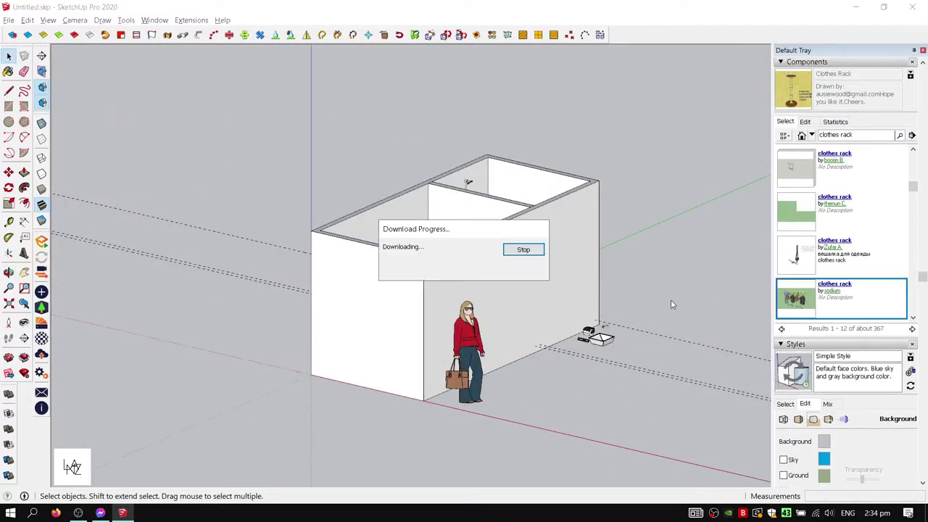
left_click(523, 250)
left_click(451, 283)
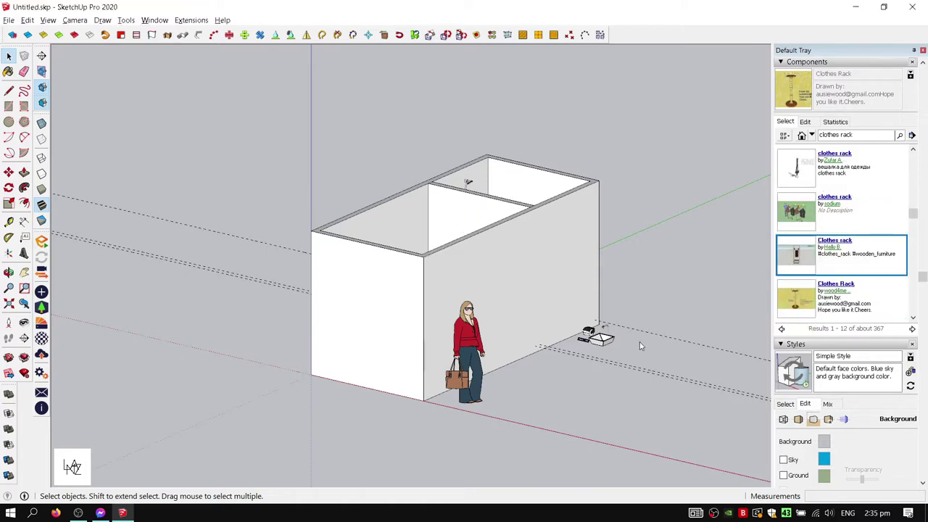
left_click(543, 384)
middle_click_drag(543, 384, 139, 445)
key("m")
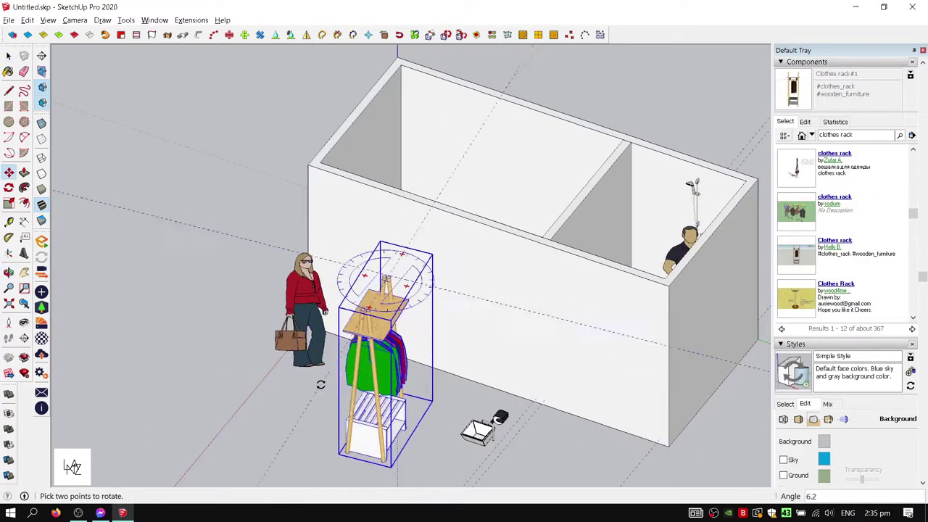
key("Escape")
Move the wooden clothes rack beside the bed in the bedroom
middle_click_drag(492, 287, 478, 402)
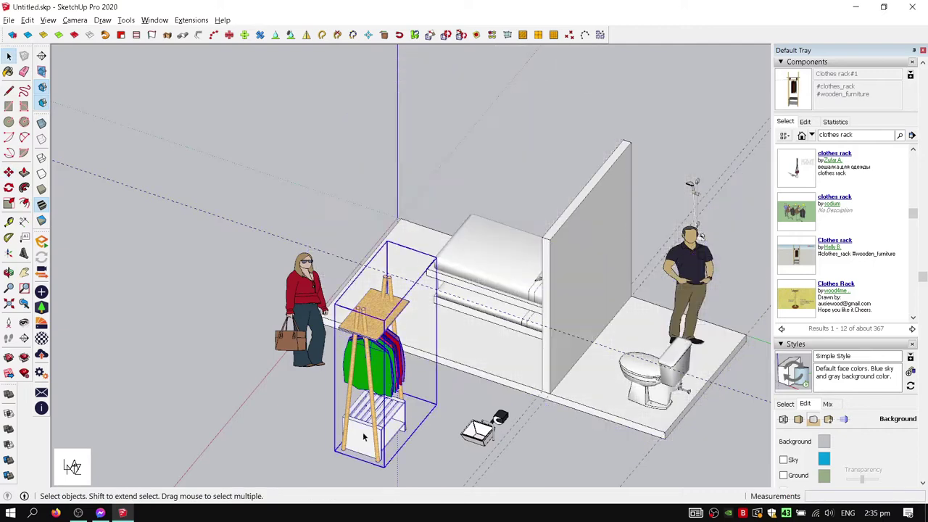
right_click(536, 367)
key("Escape")
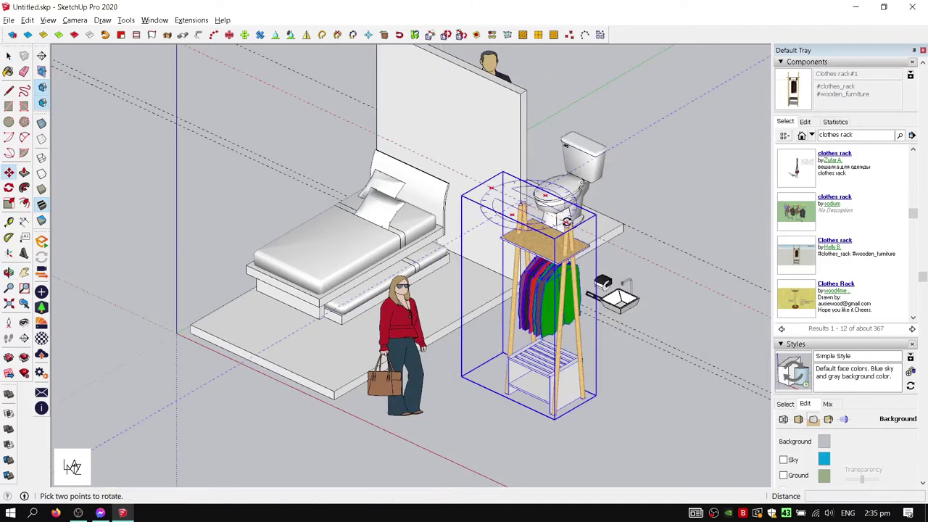
key("m")
left_click_drag(537, 290, 290, 290)
key("space")
mouse_move(471, 391)
middle_mouse_down()
mouse_move(509, 409)
mouse_move(460, 204)
mouse_move(487, 338)
mouse_move(243, 141)
mouse_move(604, 286)
mouse_move(549, 264)
mouse_move(676, 215)
middle_mouse_up()
right_click(459, 204)
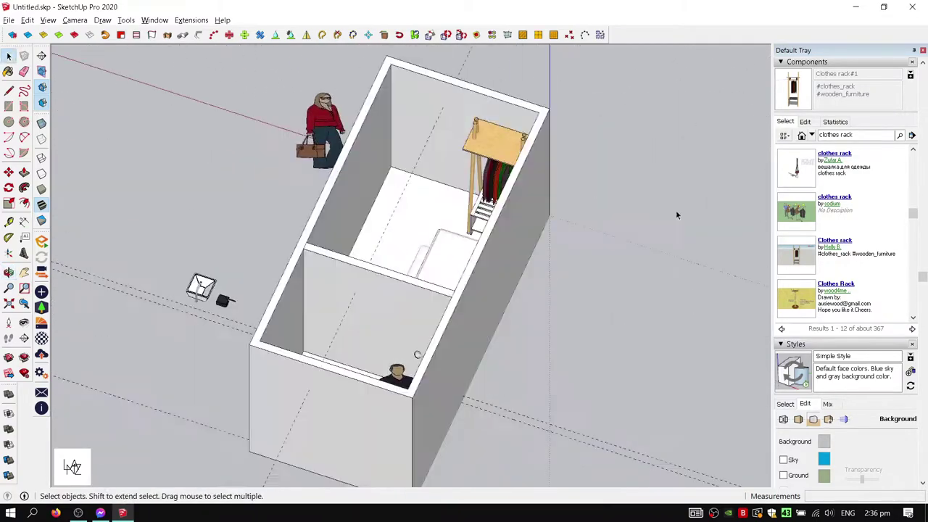
Search the Components library and 3D Warehouse for 'door'
type("door")
key("Return")
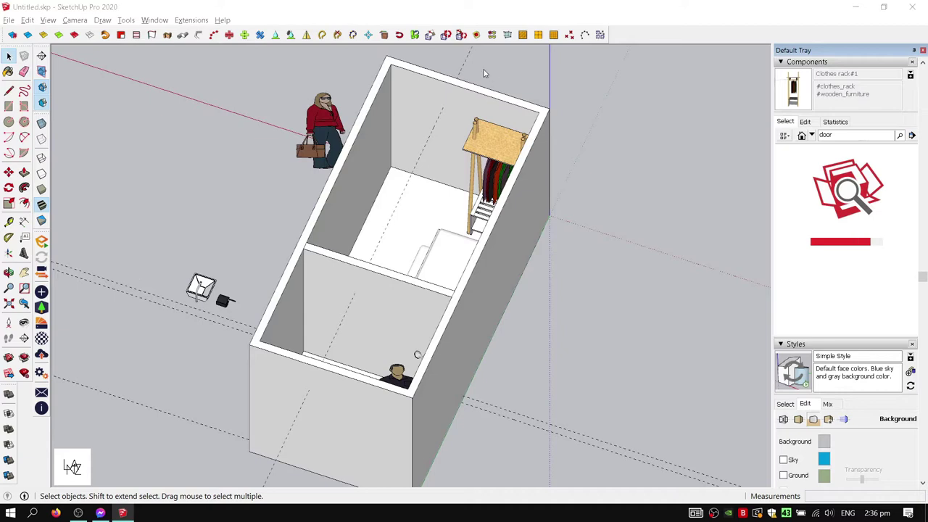
left_click(798, 223)
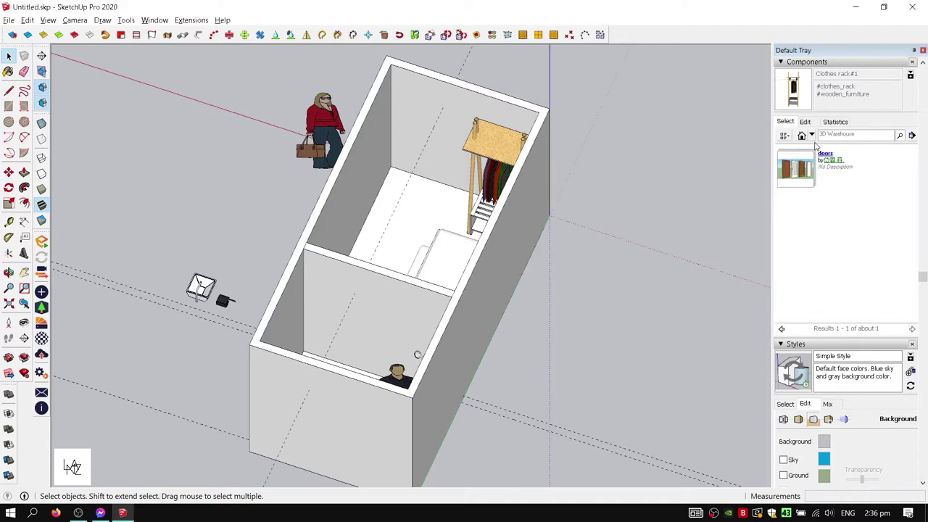
left_click(911, 136)
left_click(811, 135)
left_click(811, 136)
left_click(806, 145)
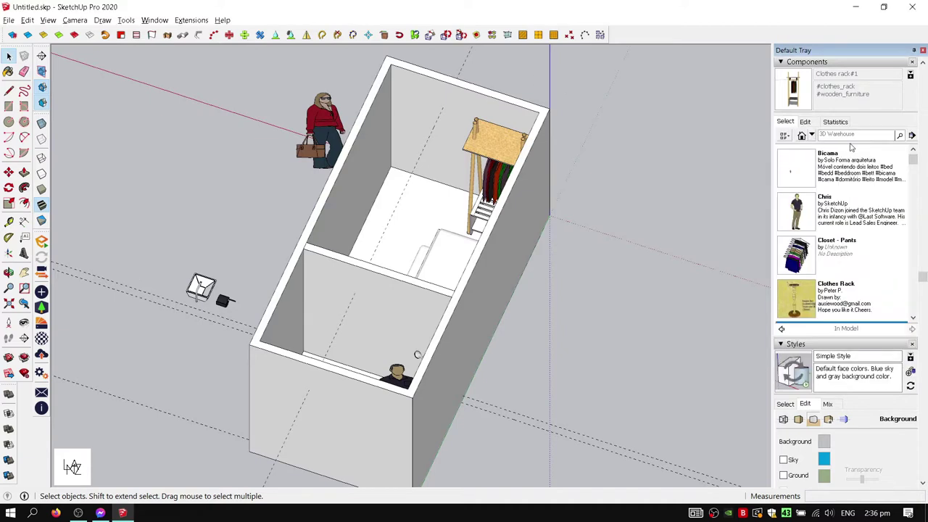
type("door")
key("Return")
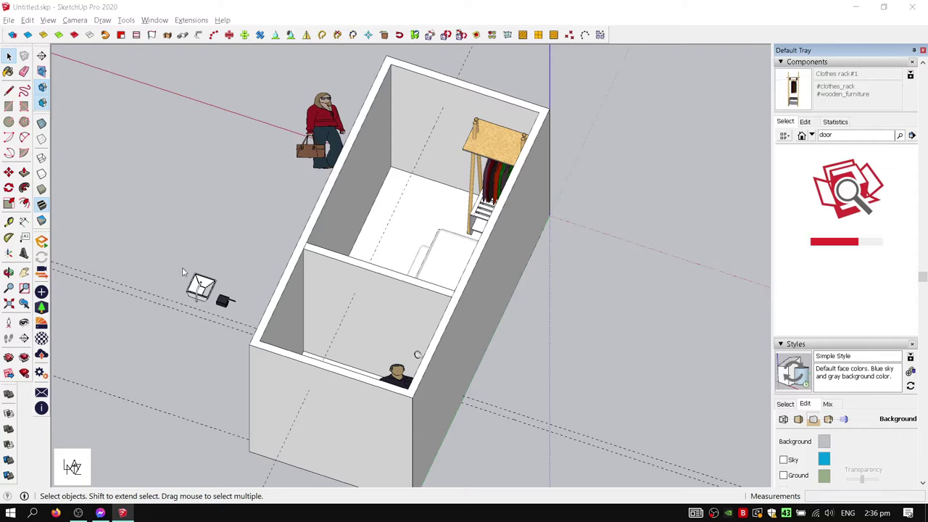
Cancel the unwanted door download and search the Warehouse for 'simple door'
scroll(896, 238, "down", 1)
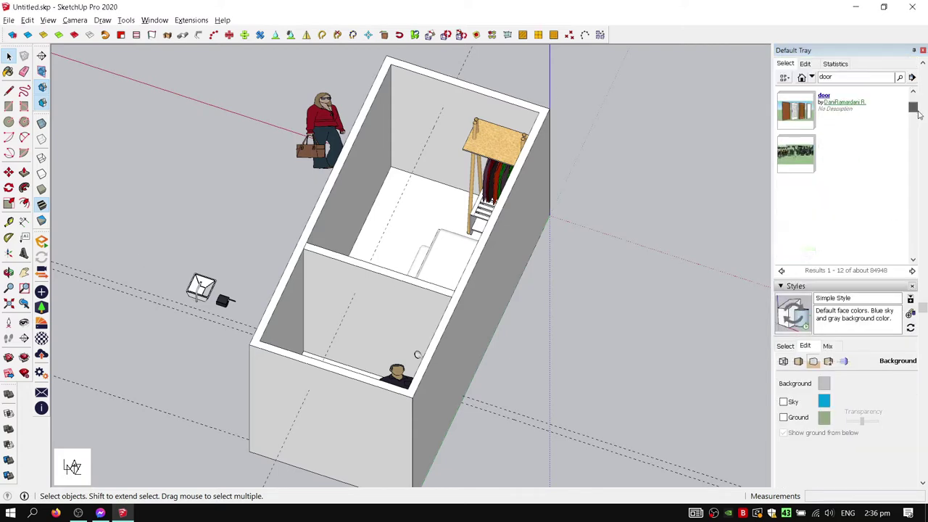
scroll(917, 112, "down", 1)
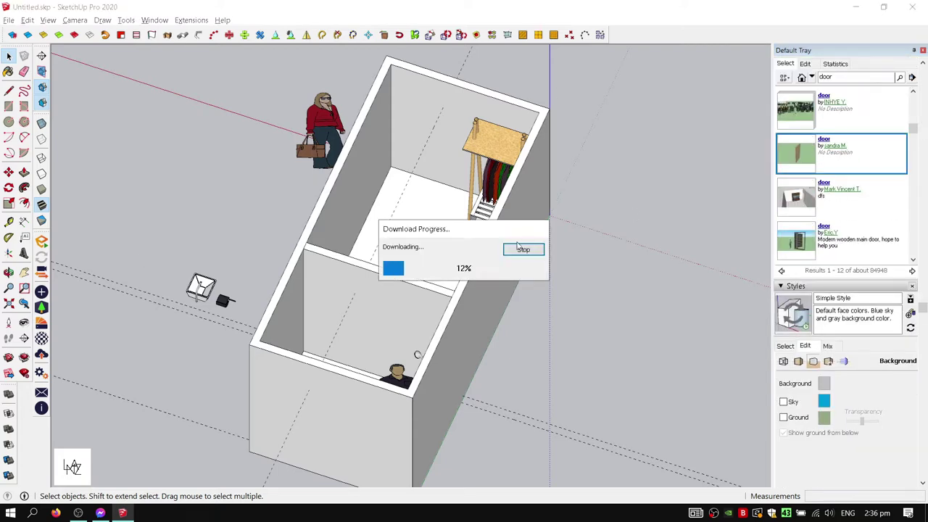
left_click(519, 249)
left_click(447, 282)
left_click(844, 78)
type("or")
key("Return")
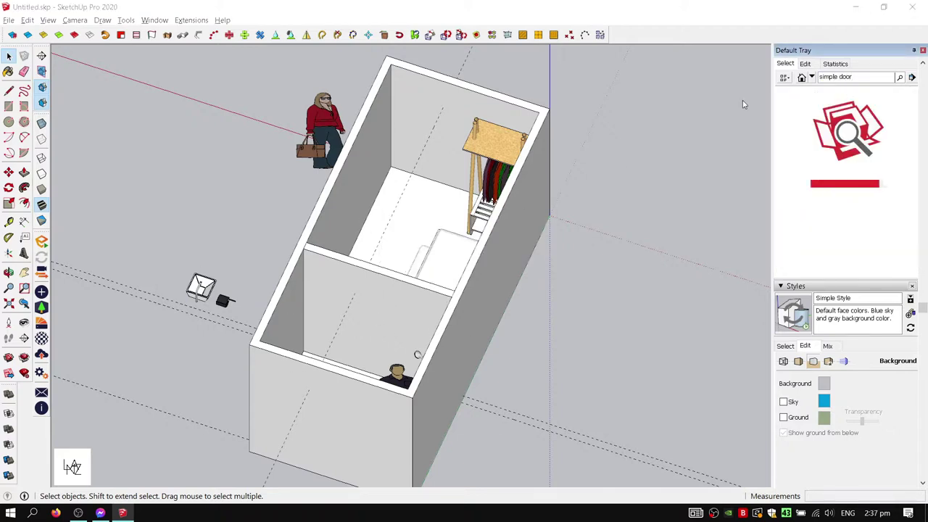
Download the brown Simple Door into the model and delete the white door
left_click(795, 114)
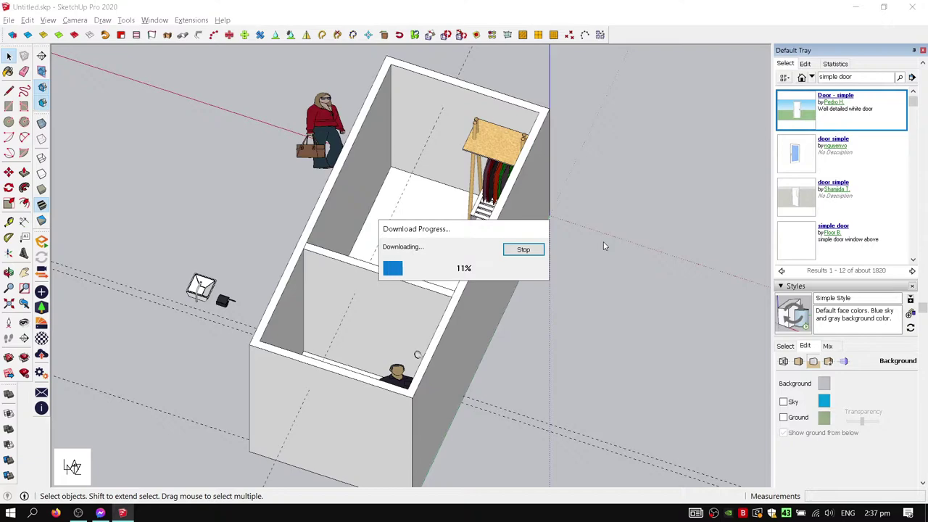
scroll(537, 304, "up", 5)
middle_click_drag(536, 304, 387, 205)
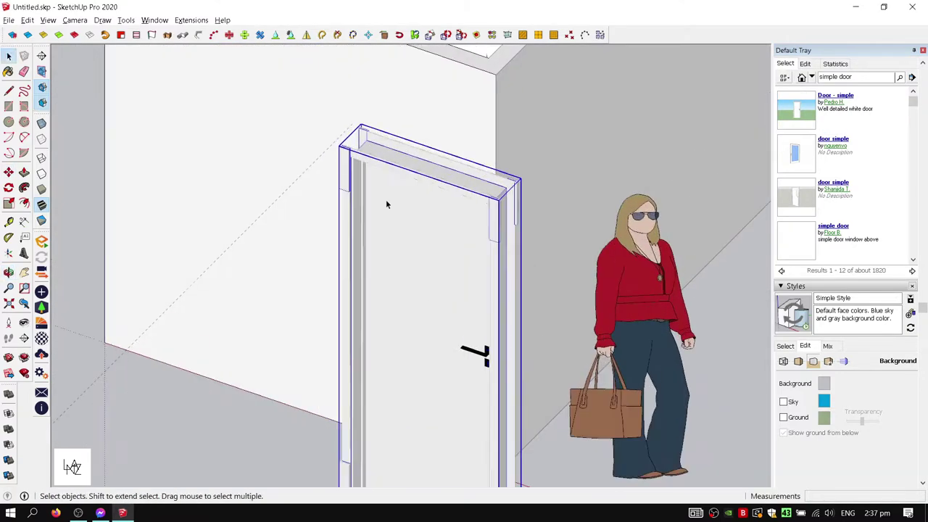
scroll(804, 218, "down", 2)
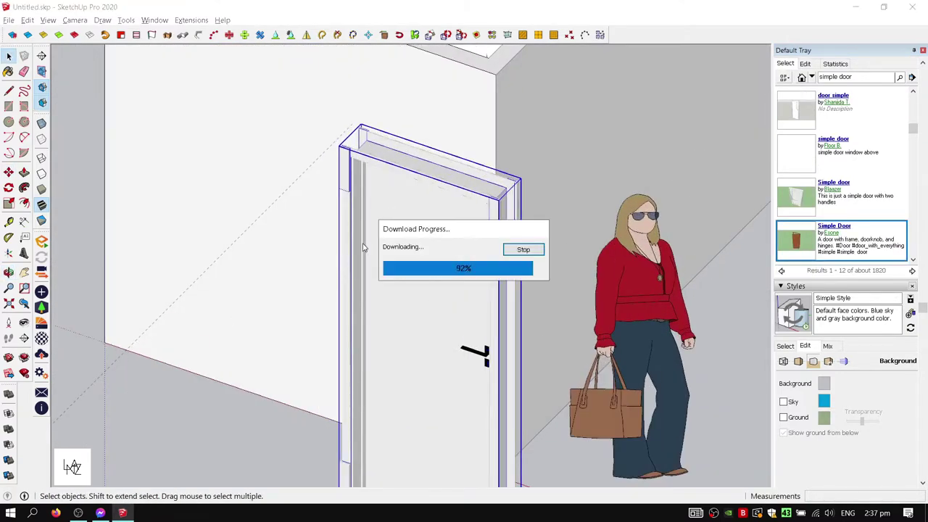
scroll(363, 247, "down", 5)
left_click(500, 369)
key("Delete")
Turn the brown door a quarter turn
scroll(491, 332, "up", 5)
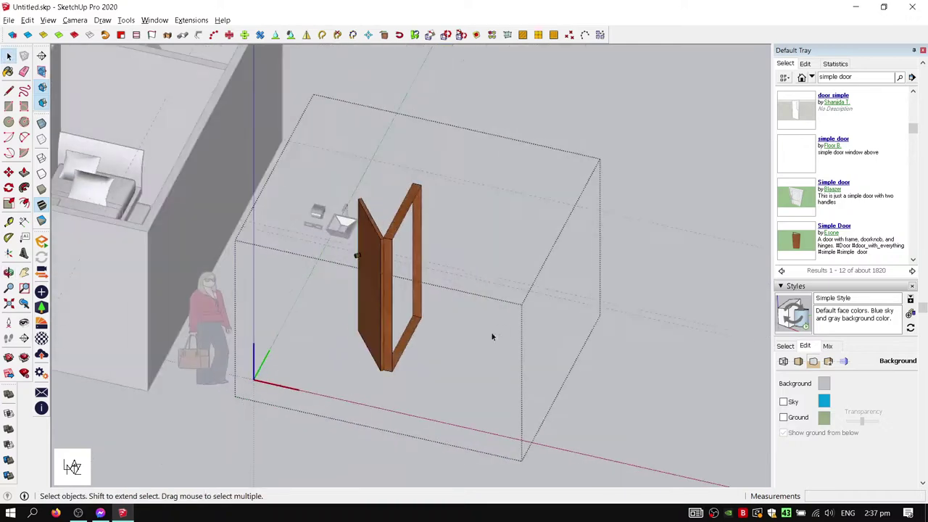
key("Escape")
middle_click_drag(498, 331, 572, 203)
key("m")
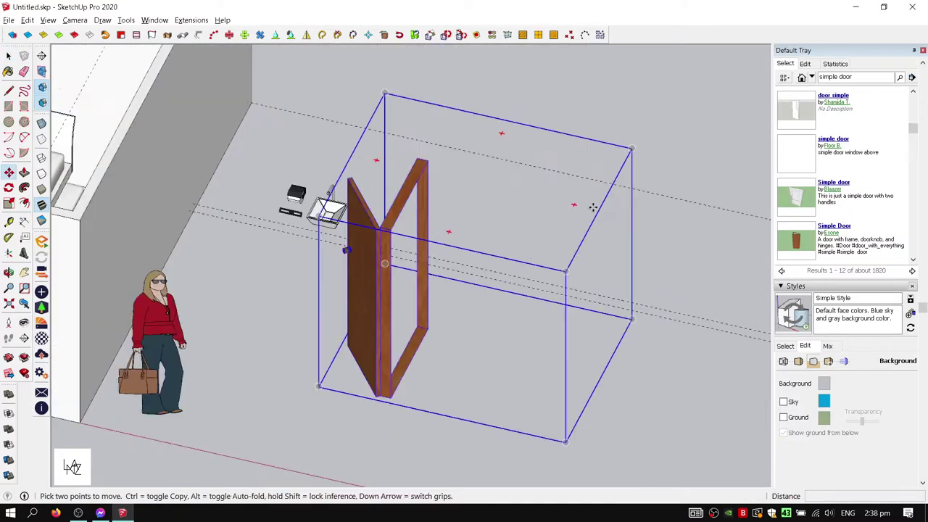
left_click(549, 202)
left_click(613, 335)
key("space")
Delete the brown door and set a new Simple Door down on the ground
scroll(613, 335, "up", 5)
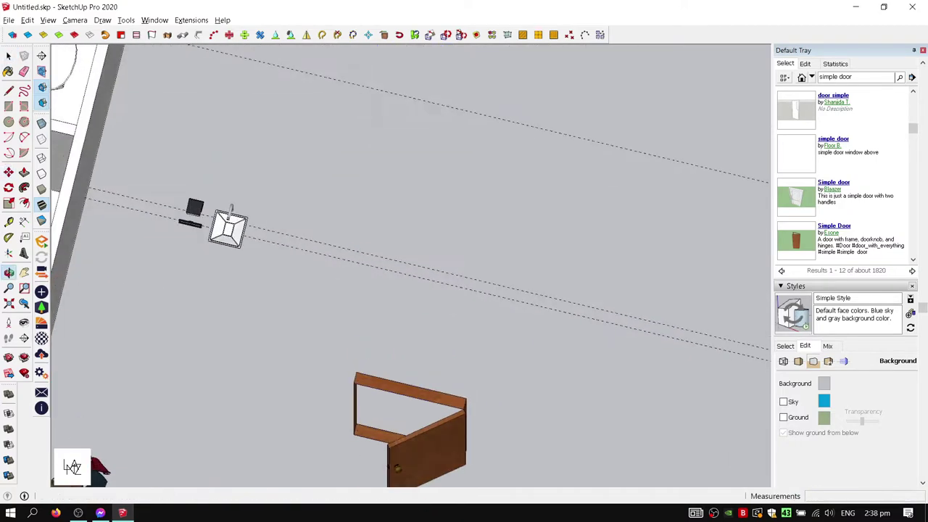
scroll(549, 198, "down", 3)
scroll(572, 218, "up", 4)
key("Delete")
scroll(881, 169, "down", 2)
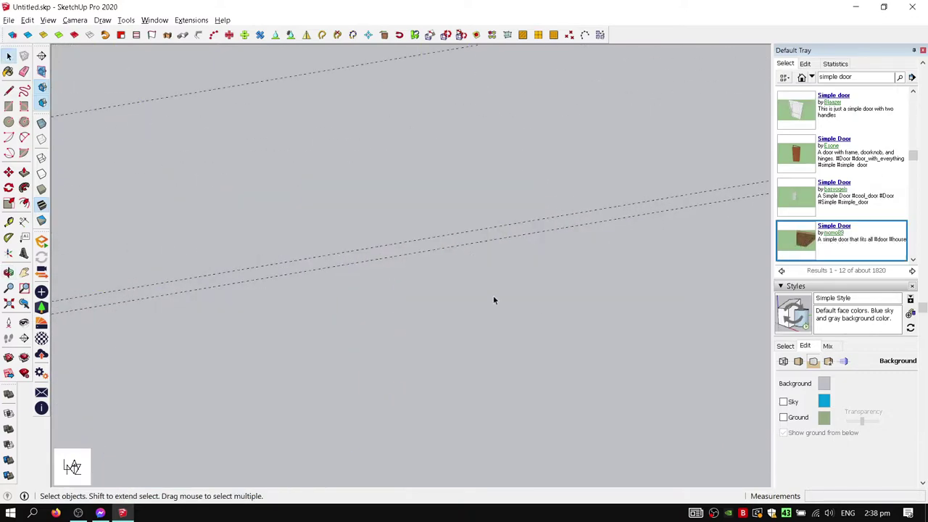
mouse_move(449, 304)
middle_mouse_down()
mouse_move(469, 313)
mouse_move(334, 224)
mouse_move(555, 392)
mouse_move(217, 363)
middle_mouse_up()
left_click(468, 312)
left_click(554, 392)
Move the new Simple Door against the room's front wall
key("m")
scroll(204, 370, "up", 3)
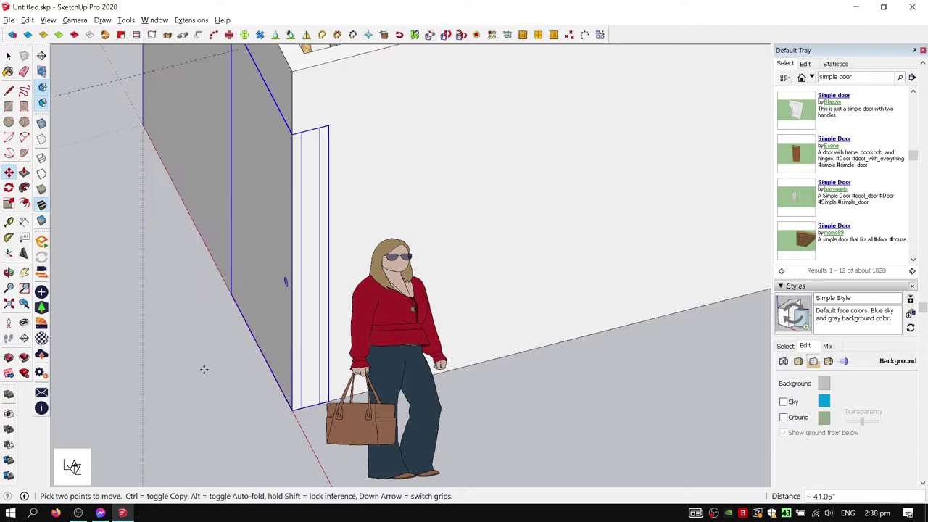
scroll(203, 369, "down", 5)
middle_click_drag(461, 363, 327, 332)
scroll(327, 331, "up", 3)
mouse_move(307, 285)
middle_mouse_down()
mouse_move(268, 355)
mouse_move(611, 437)
middle_mouse_up()
key("m")
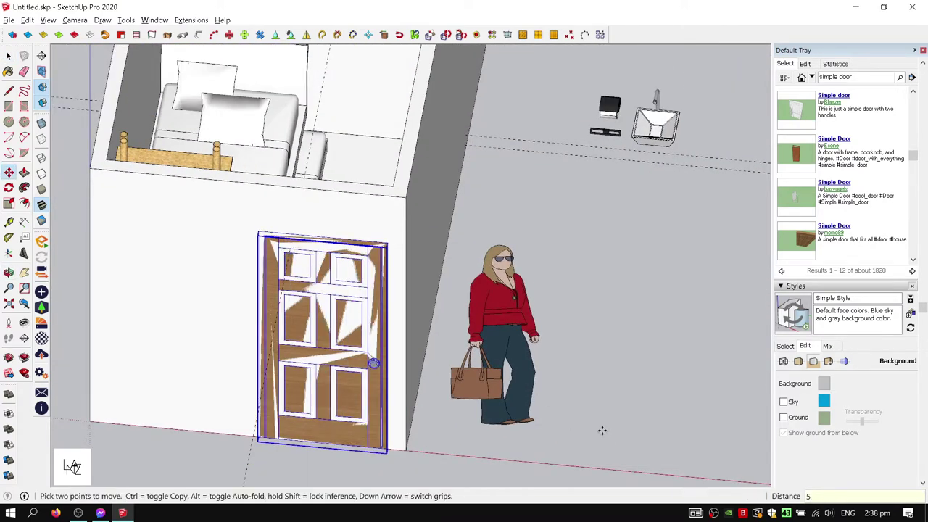
type("4")
left_click(595, 388)
key("space")
In front view, draw a rectangle around the door
key("F3")
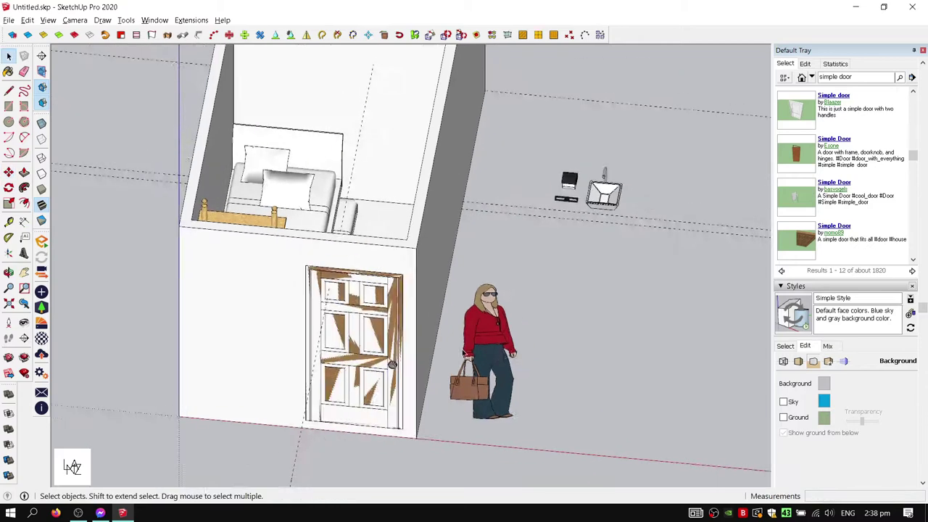
key("r")
left_click(316, 133)
left_click(478, 433)
key("space")
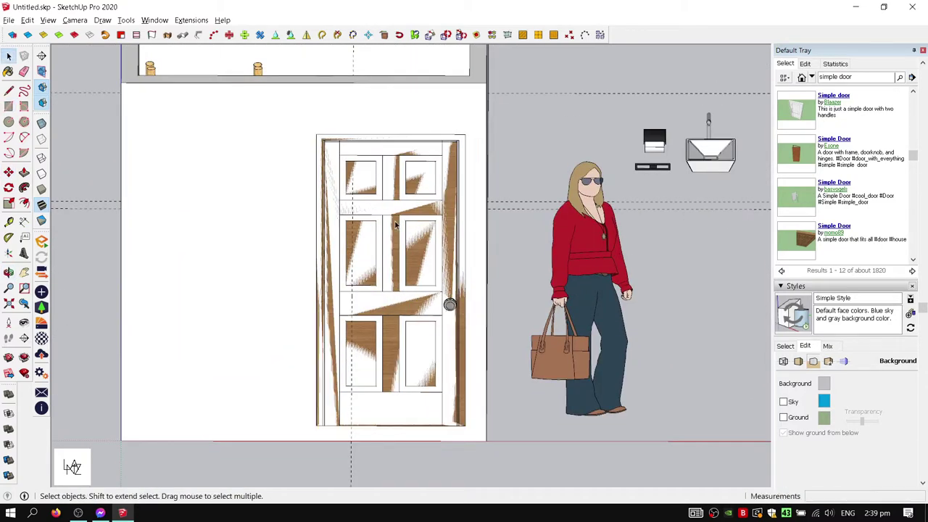
middle_click_drag(478, 433, 512, 242)
Use Invert Selection to select everything except the door
key("p")
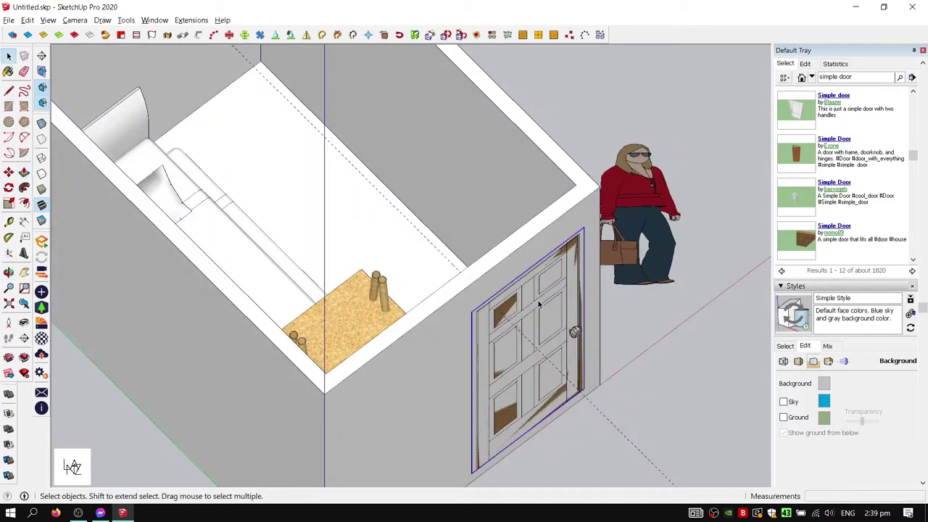
right_click(538, 305)
middle_click_drag(439, 141, 547, 312)
right_click(547, 311)
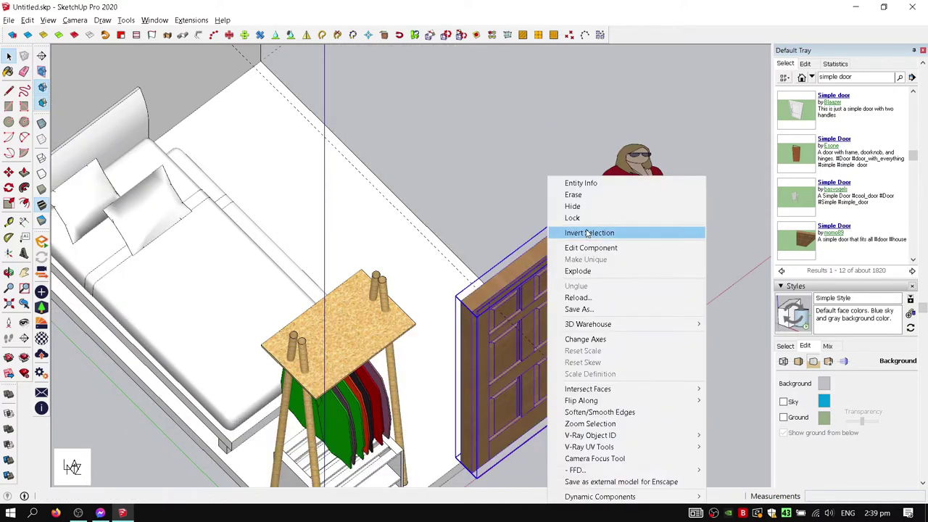
left_click(588, 233)
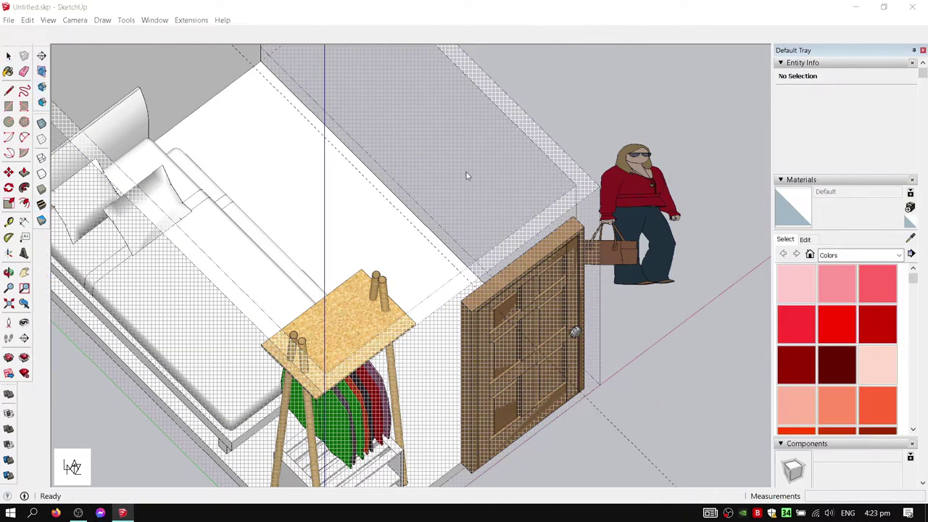
mouse_move(466, 172)
middle_mouse_down()
mouse_move(516, 142)
mouse_move(509, 221)
middle_mouse_up()
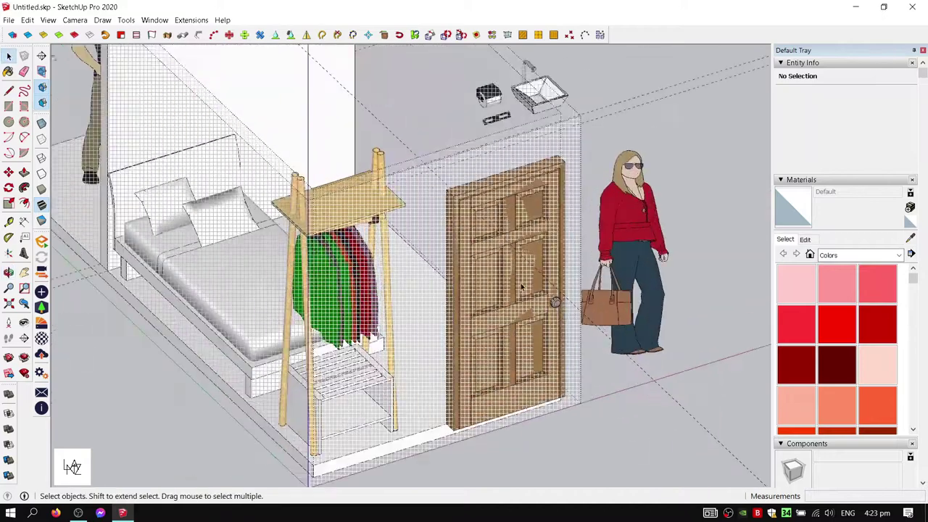
Select the door group in the front wall
scroll(510, 221, "up", 2)
left_click(509, 222)
key("Escape")
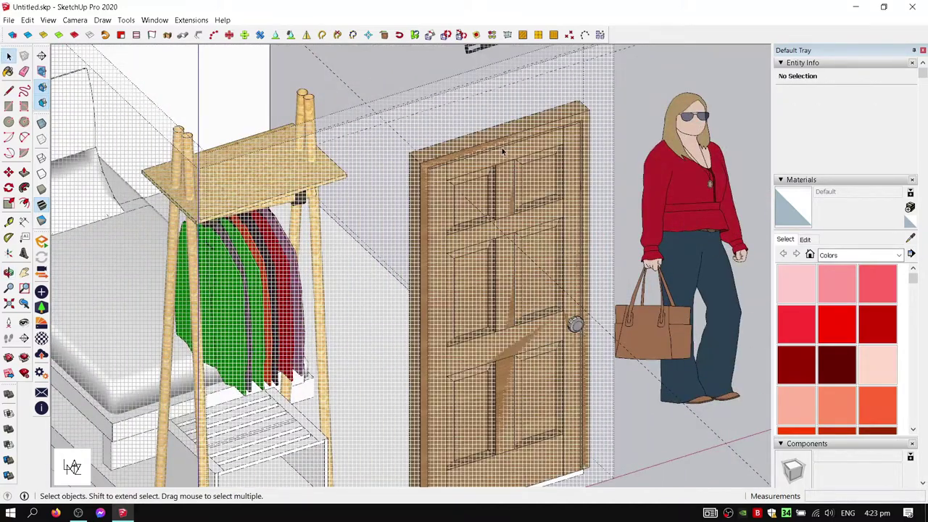
middle_click_drag(502, 150, 517, 155)
right_click(518, 155)
key("Escape")
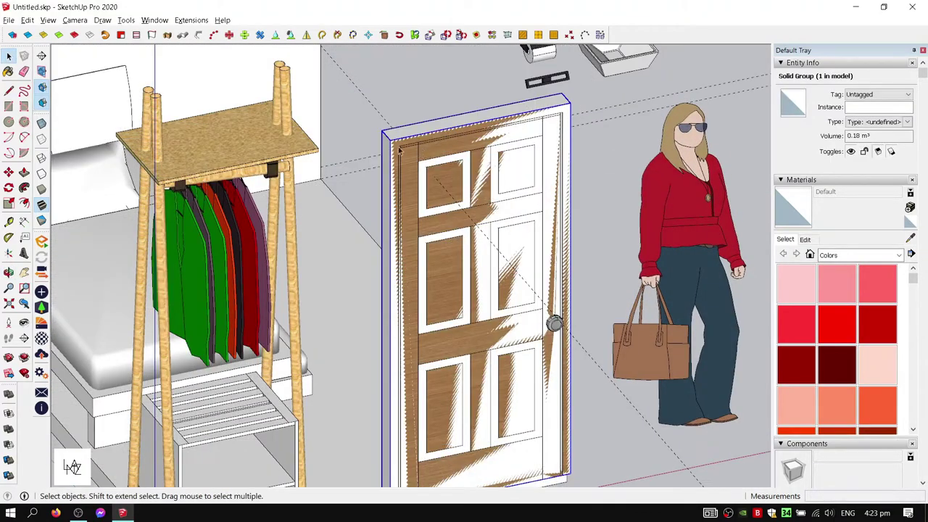
left_click(406, 166)
right_click(407, 167)
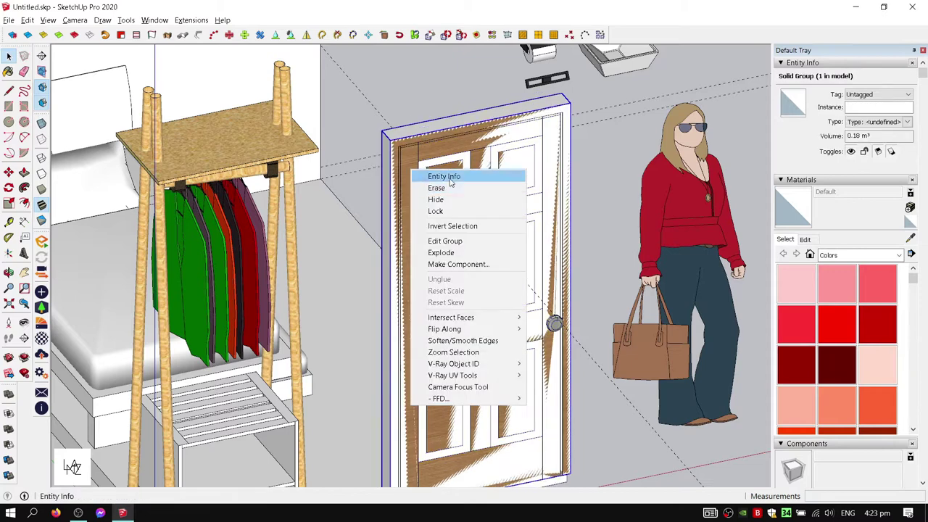
left_click(435, 196)
Hide the door group and clear the selection
left_click(409, 156)
right_click(410, 134)
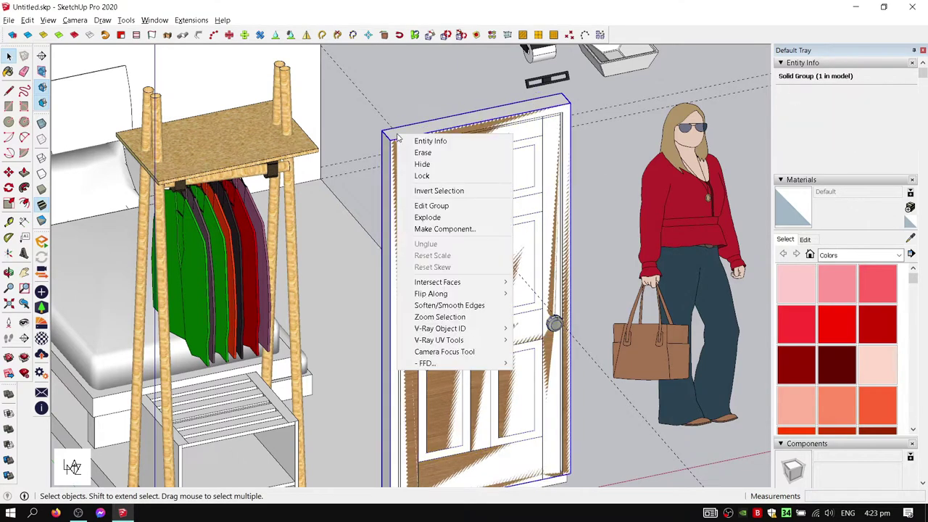
right_click(487, 163)
left_click(512, 189)
key("ctrl+z")
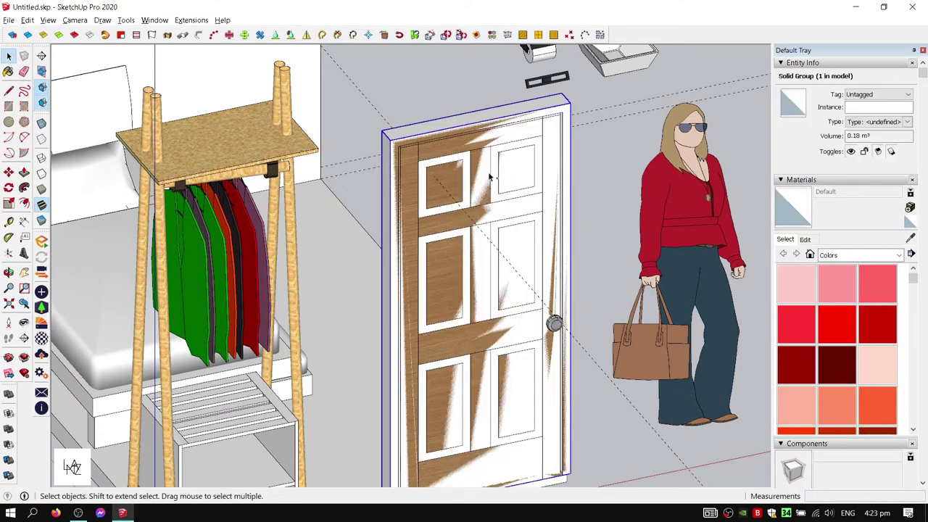
key("ctrl+z")
key("ctrl+z")
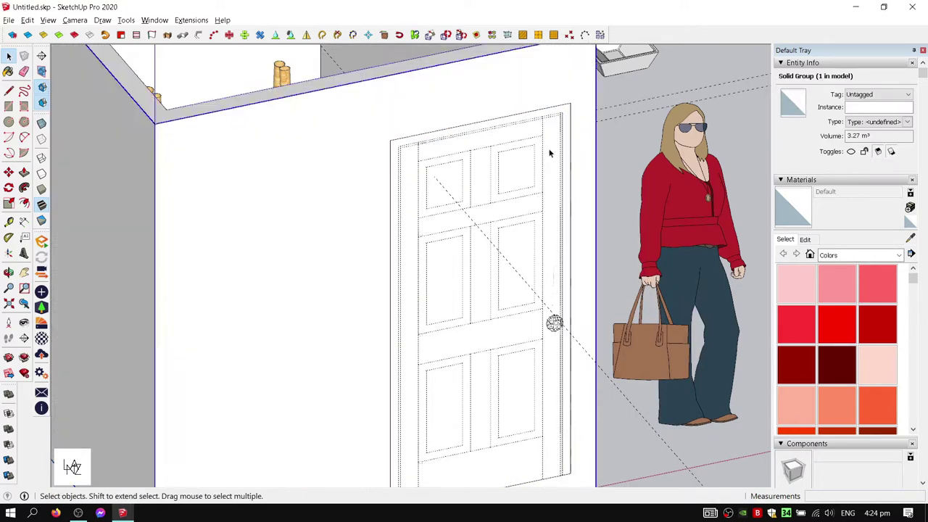
key("ctrl+z")
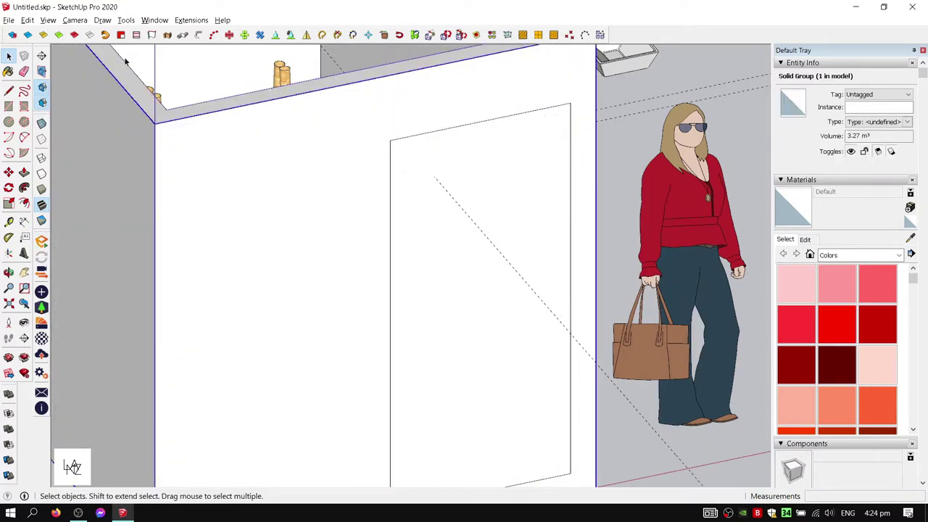
Subtract the door-shaped block from the front wall and a copy of it from the inner wall
left_click(365, 205)
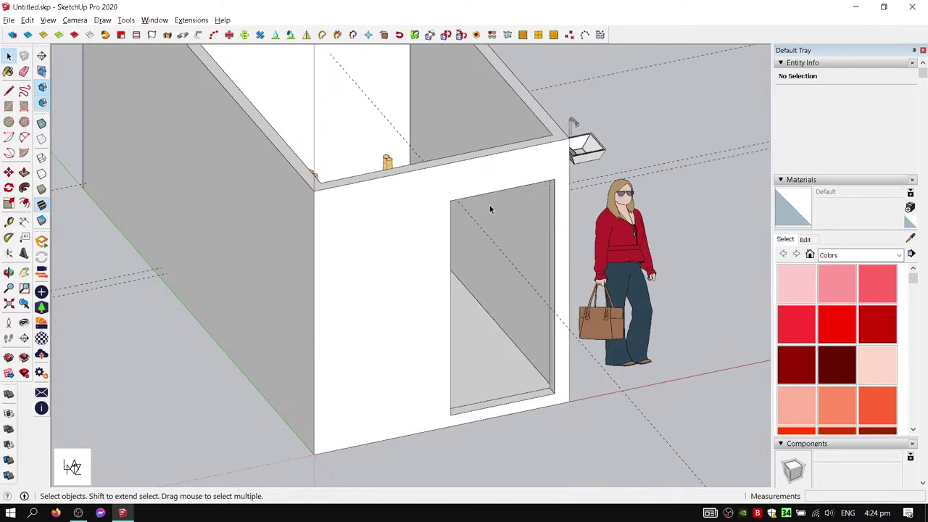
left_click(490, 209)
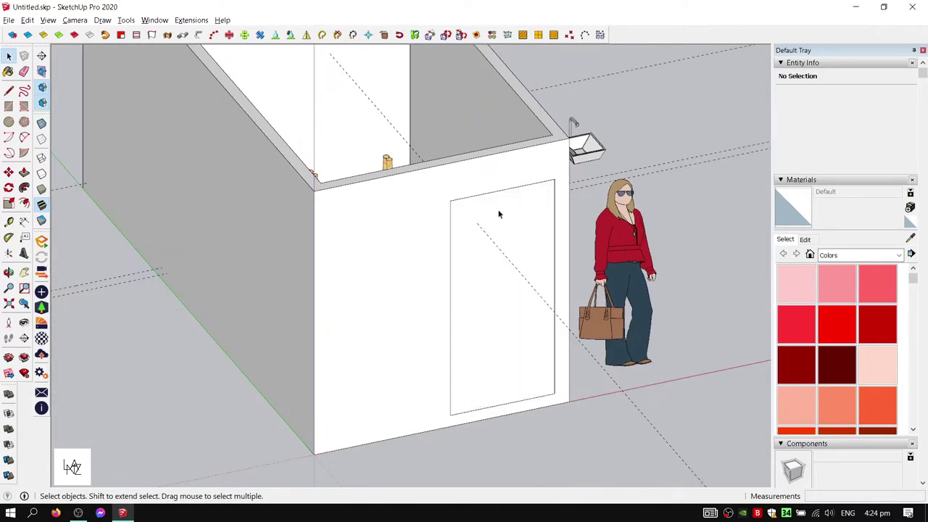
key("m")
key("ctrl")
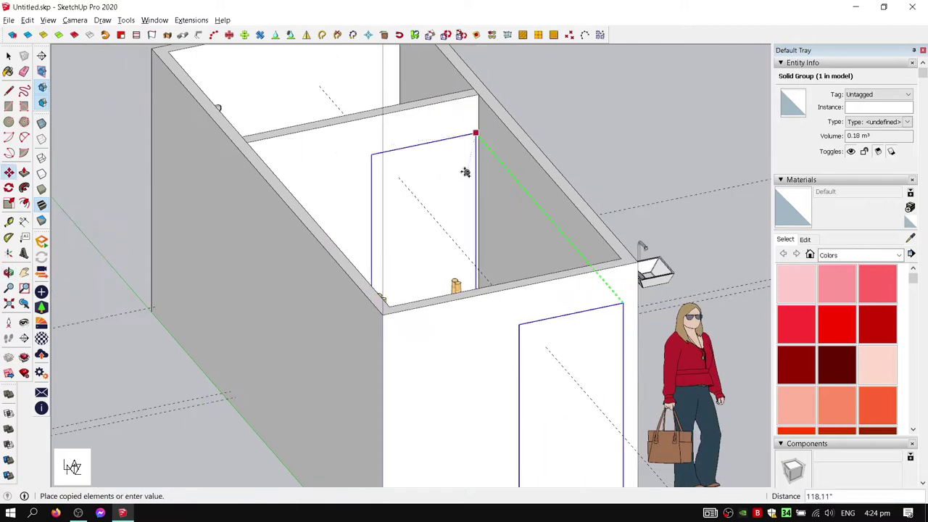
left_click(567, 132)
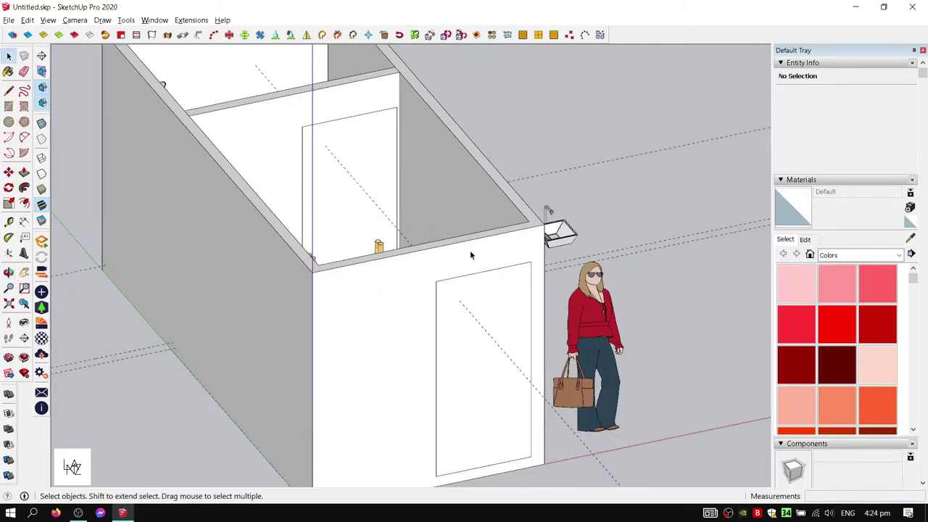
left_click(478, 358)
left_click(325, 174)
Unhide the wooden door and start a Move copy of it
right_click(513, 177)
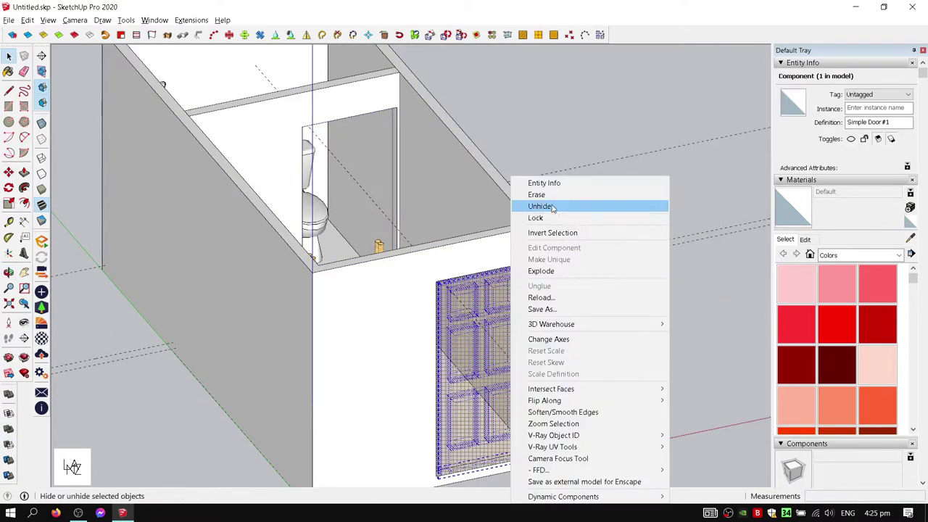
scroll(544, 207, "up", 3)
key("m")
left_click(542, 250)
key("ctrl")
Place the door copy in the inner opening and flip both doors along their red axis
left_click(464, 131)
key("space")
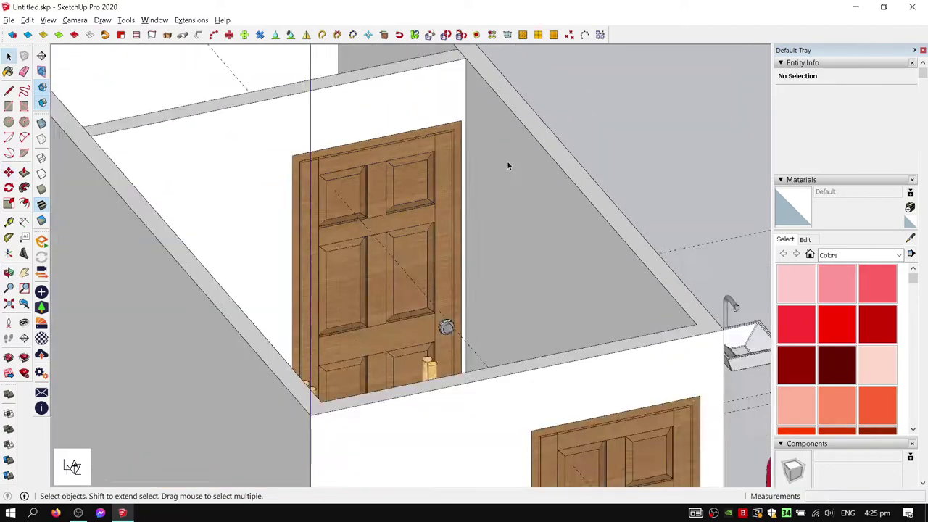
middle_click_drag(507, 162, 470, 171)
scroll(469, 171, "up", 3)
right_click(467, 170)
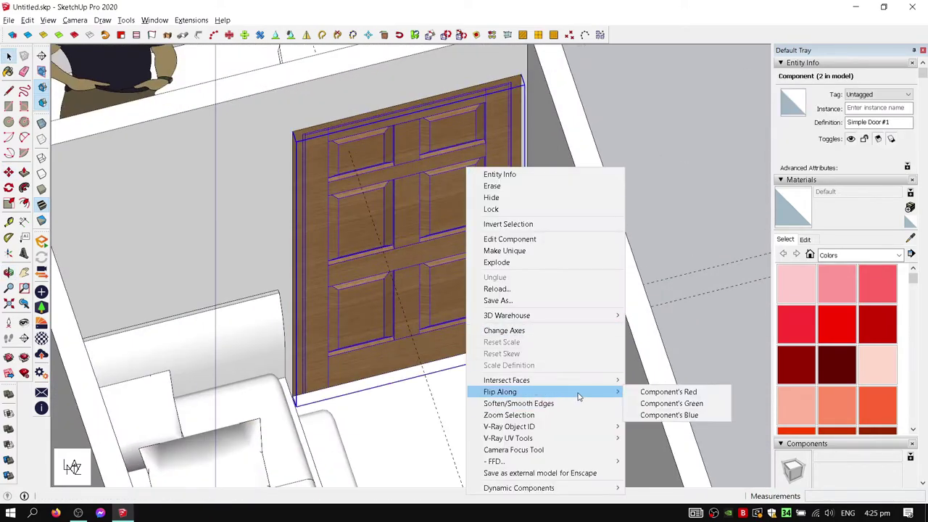
left_click(667, 391)
right_click(532, 177)
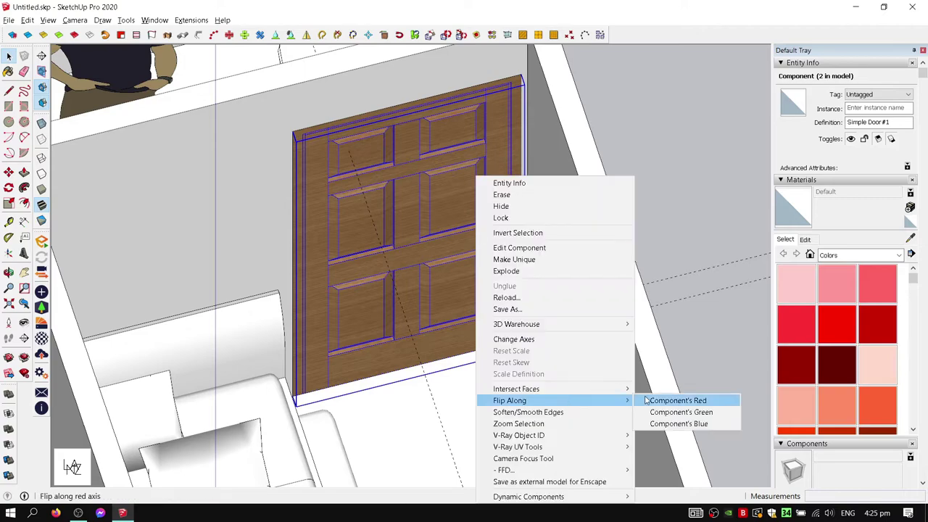
left_click(642, 400)
mouse_move(642, 399)
middle_mouse_down()
mouse_move(549, 230)
mouse_move(493, 233)
mouse_move(507, 247)
middle_mouse_up()
right_click(542, 367)
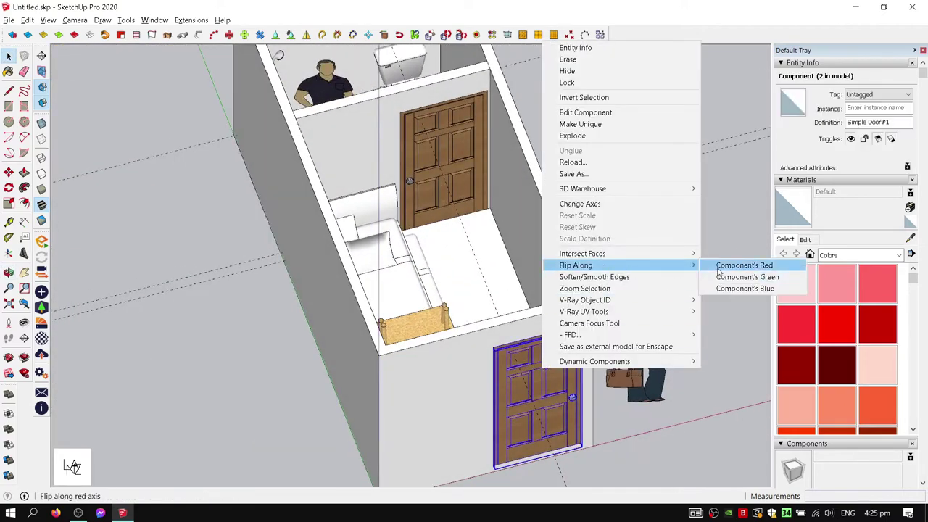
left_click(743, 266)
middle_click_drag(717, 269, 478, 269)
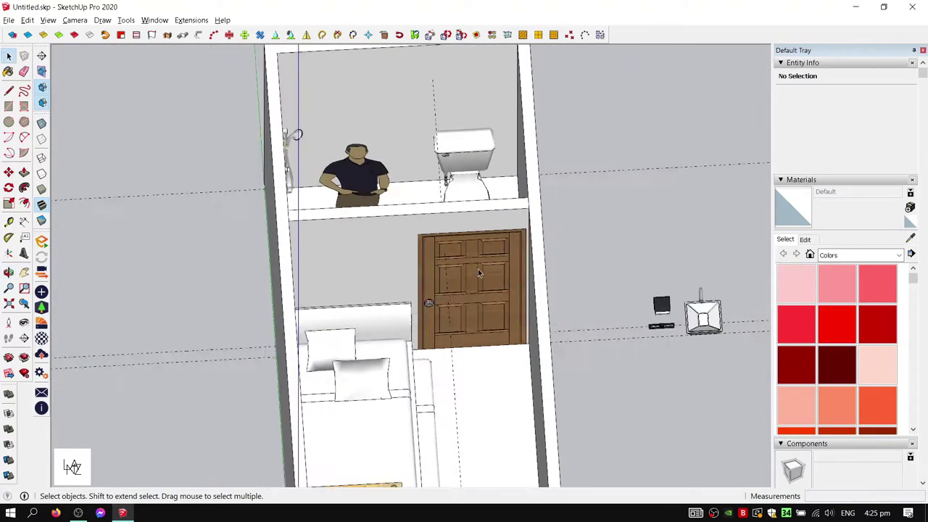
Swing the inner door open 90 degrees about its hinge
left_click(477, 273)
scroll(478, 273, "up", 3)
scroll(526, 225, "up", 2)
double_click(526, 225)
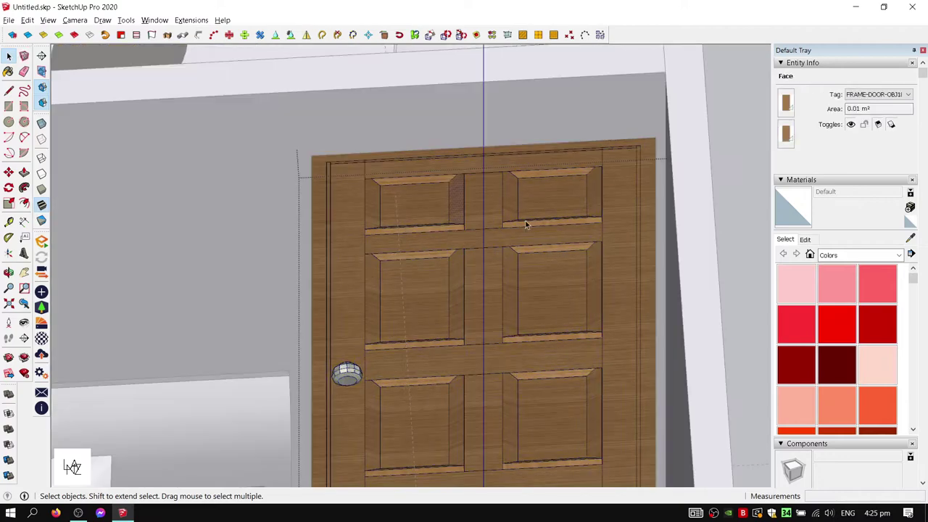
key("Escape")
key("q")
left_click(657, 138)
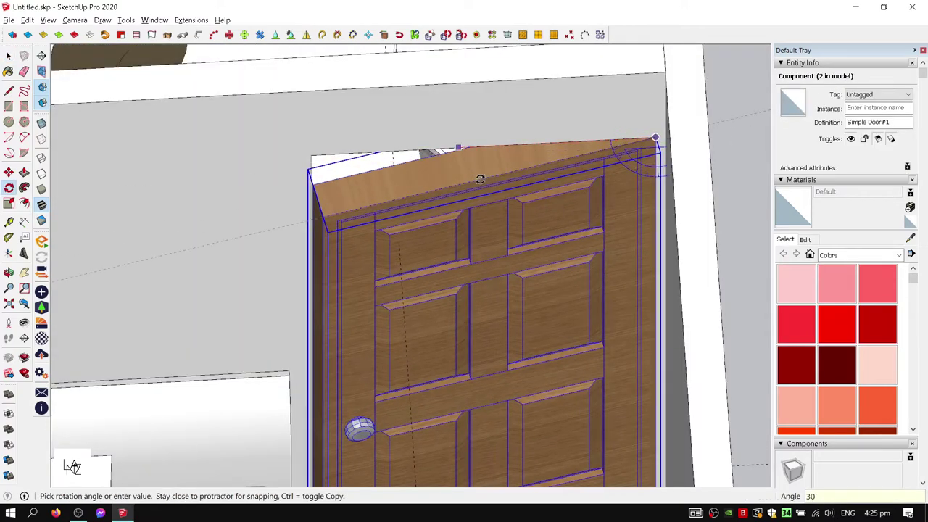
type("90")
key("Return")
key("space")
Rotate the door another 90 degrees about its hinge from a new angle
scroll(468, 195, "down", 3)
scroll(467, 194, "up", 2)
mouse_move(467, 194)
middle_mouse_down()
mouse_move(478, 251)
mouse_move(569, 165)
mouse_move(640, 144)
middle_mouse_up()
left_click(640, 144)
key("q")
left_click(410, 172)
type("90")
key("Return")
key("space")
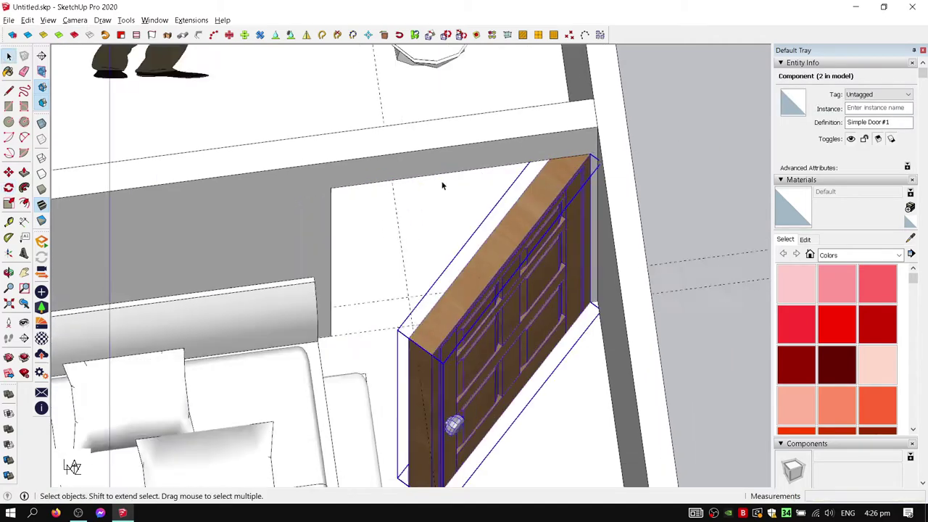
Review the door swing from an orbited view of the whole room
scroll(440, 179, "down", 3)
middle_click_drag(441, 178, 424, 203)
left_click(424, 203)
key("q")
scroll(424, 203, "up", 5)
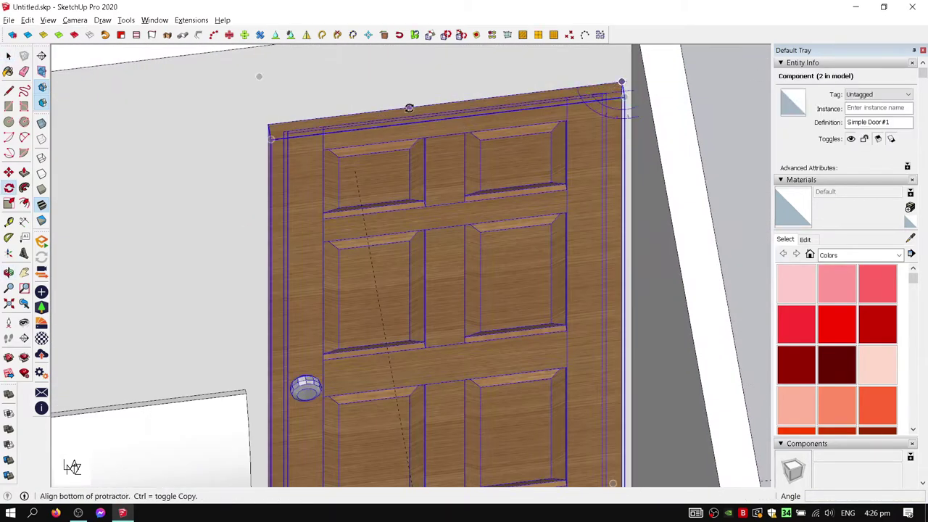
middle_click_drag(621, 87, 435, 145)
key("space")
scroll(626, 197, "down", 5)
left_click(627, 198)
Swing the front door open about its hinge
middle_click_drag(627, 198, 516, 289)
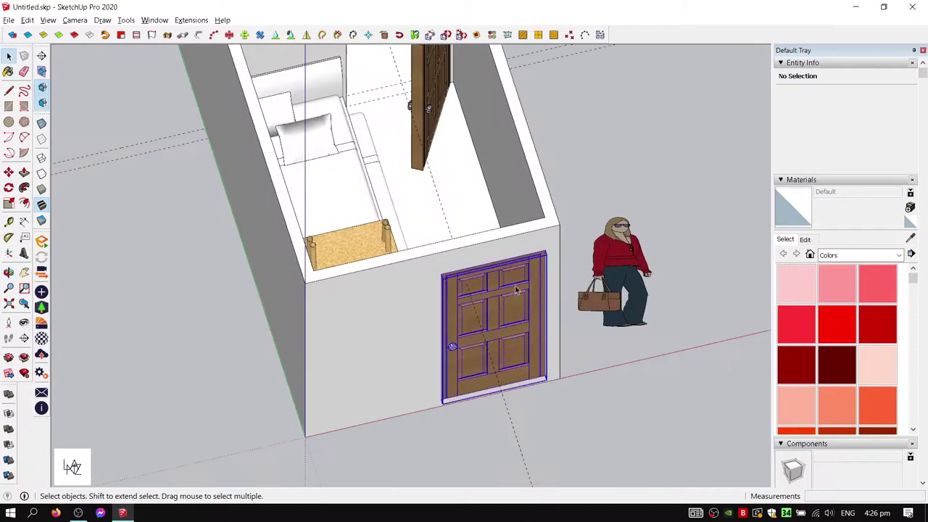
left_click(516, 290)
key("q")
scroll(516, 290, "up", 3)
left_click(560, 241)
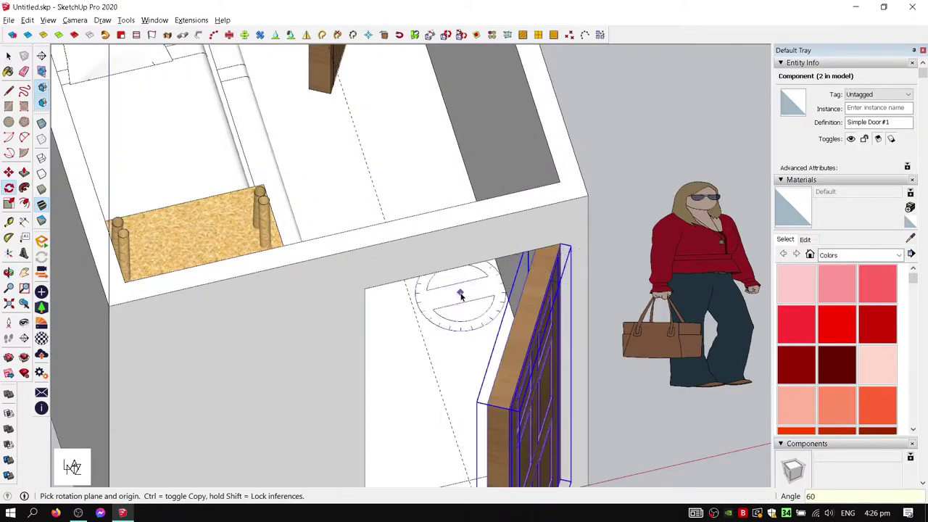
left_click(440, 290)
key("space")
scroll(428, 176, "down", 5)
left_click(429, 176)
mouse_move(428, 176)
middle_mouse_down()
mouse_move(609, 215)
mouse_move(508, 218)
middle_mouse_up()
Hide the room's wall group and select the clothes rack from the left
right_click(500, 115)
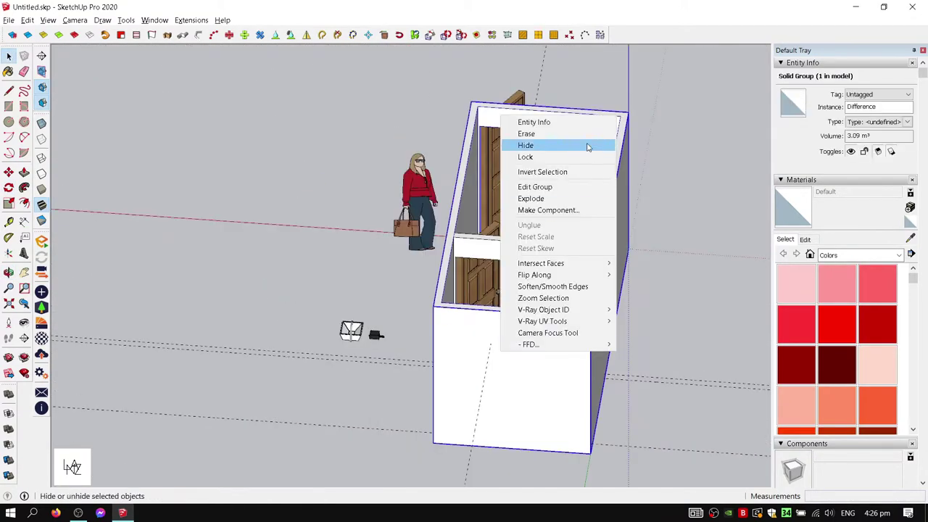
left_click(551, 145)
middle_click_drag(690, 167, 555, 132)
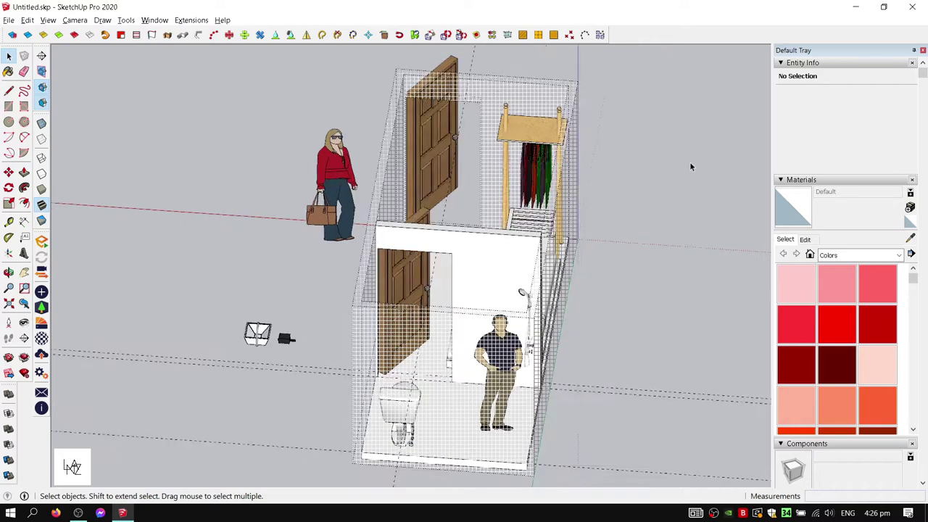
left_click(554, 131)
scroll(565, 116, "up", 1)
key("e")
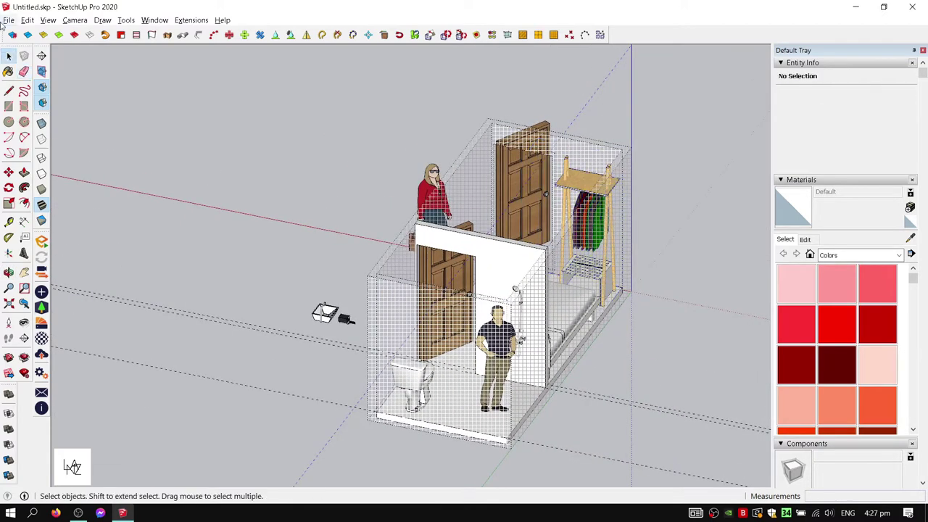
left_click(27, 19)
left_click(44, 133)
Zoom in close on the bathroom's sink unit at eye level
middle_click_drag(290, 290, 216, 323)
scroll(216, 323, "up", 5)
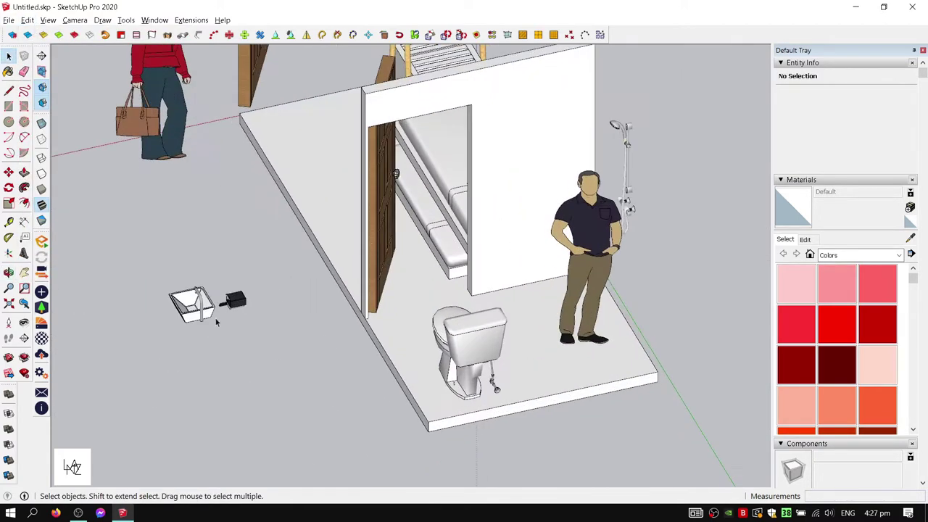
right_click(216, 322)
left_click(352, 404)
scroll(218, 299, "up", 5)
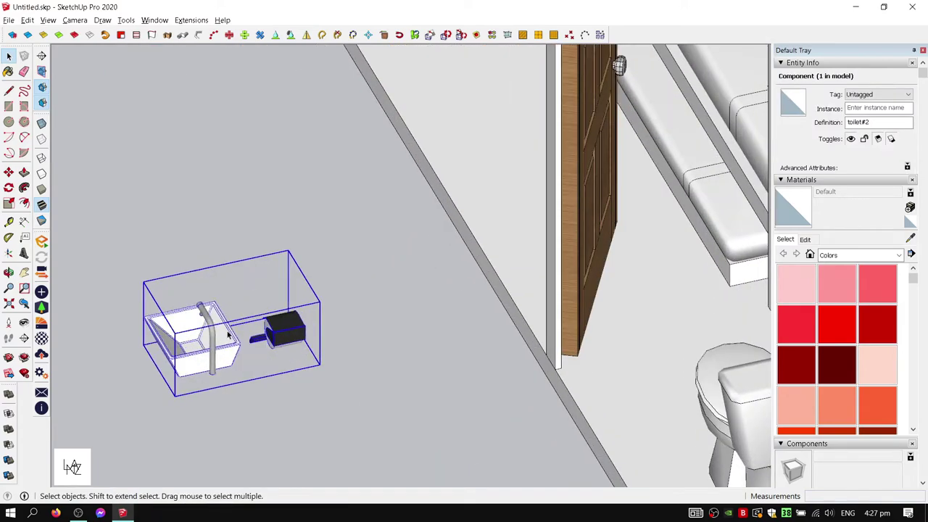
middle_click_drag(618, 65, 366, 349)
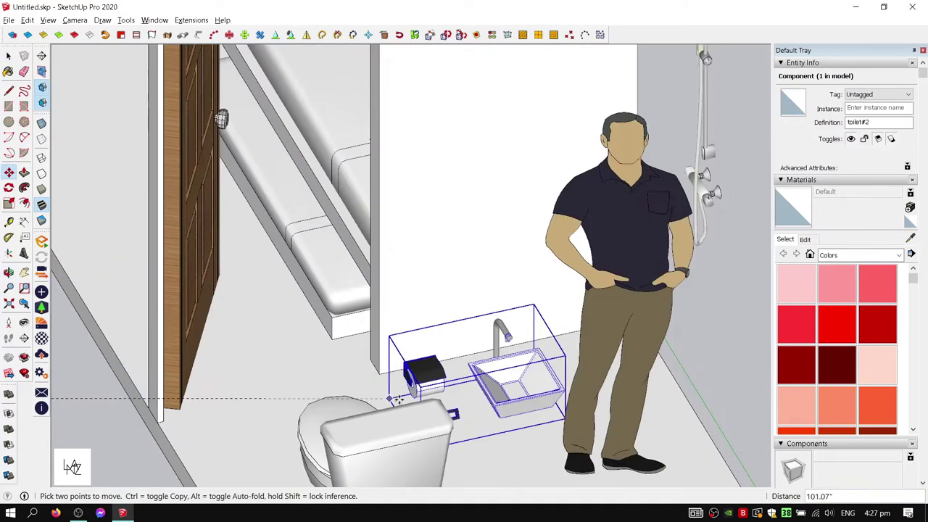
scroll(365, 348, "up", 5)
scroll(365, 348, "up", 3)
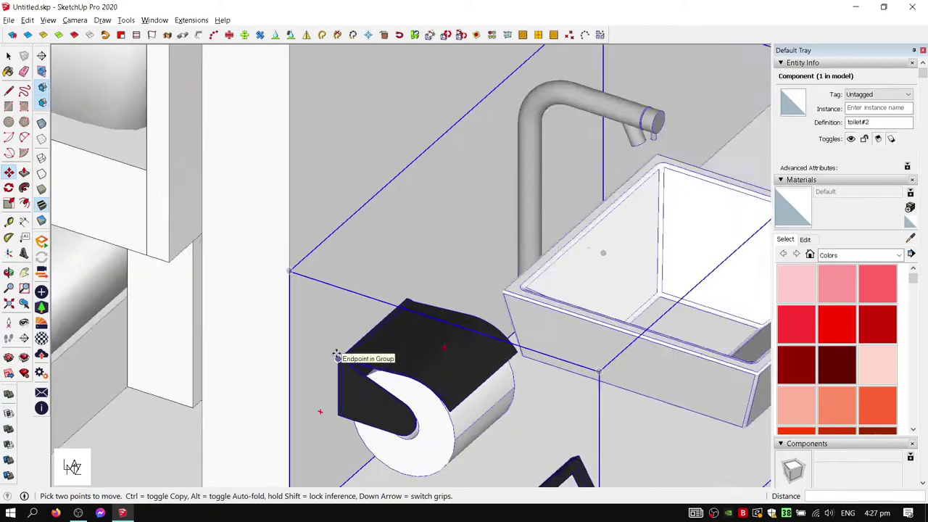
scroll(335, 356, "up", 2)
scroll(305, 341, "down", 2)
Move the sink and toilet-roll holder unit along the bathroom wall
left_click(283, 305)
scroll(290, 319, "down", 2)
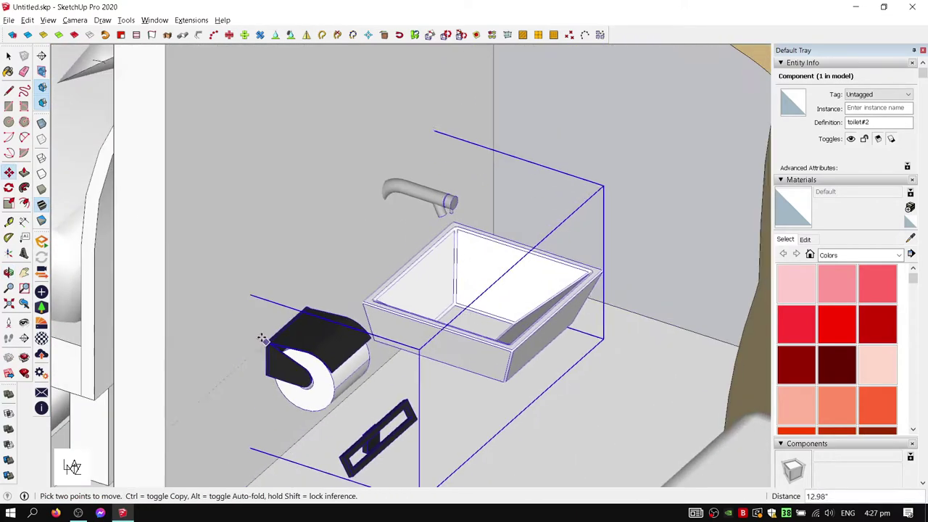
mouse_move(290, 319)
middle_mouse_down()
mouse_move(304, 189)
mouse_move(382, 216)
mouse_move(341, 247)
middle_mouse_up()
scroll(297, 317, "up", 3)
scroll(317, 288, "down", 5)
scroll(296, 176, "up", 2)
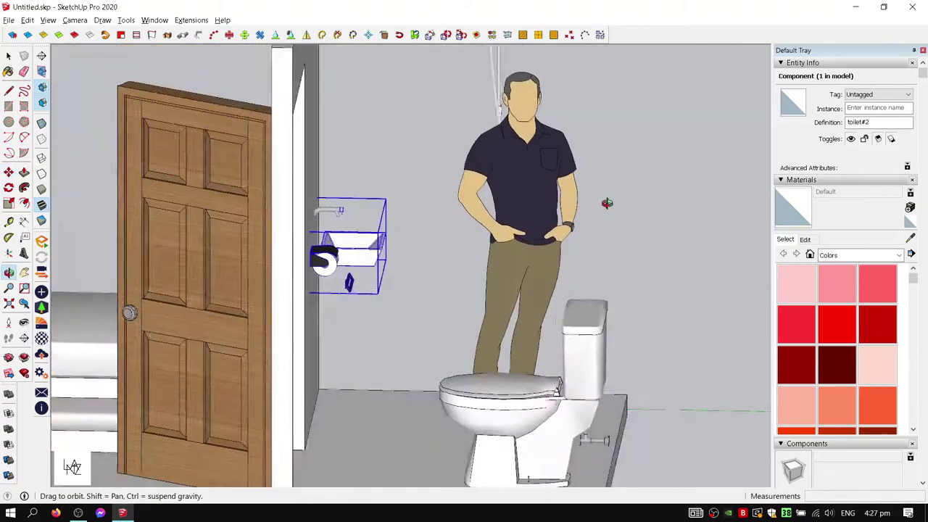
scroll(362, 254, "down", 5)
scroll(394, 274, "up", 6)
Select the flush plate, then check the toilet, door corner and wall sink
left_click(393, 273)
middle_click_drag(393, 273, 379, 192)
scroll(378, 192, "down", 3)
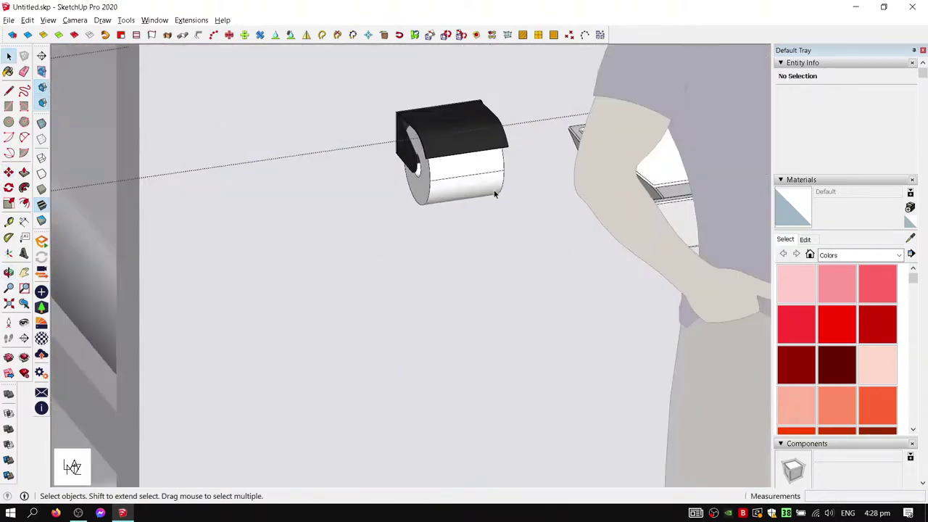
scroll(435, 217, "down", 3)
middle_click_drag(675, 223, 377, 268)
scroll(379, 197, "up", 3)
scroll(379, 197, "down", 4)
mouse_move(379, 197)
middle_mouse_down()
mouse_move(406, 239)
mouse_move(494, 282)
middle_mouse_up()
scroll(406, 239, "up", 3)
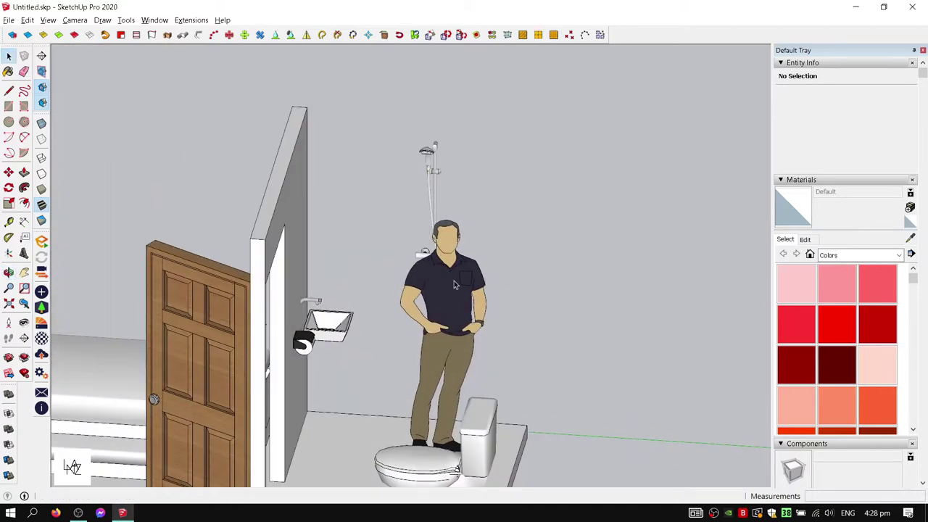
middle_click_drag(475, 230, 224, 203)
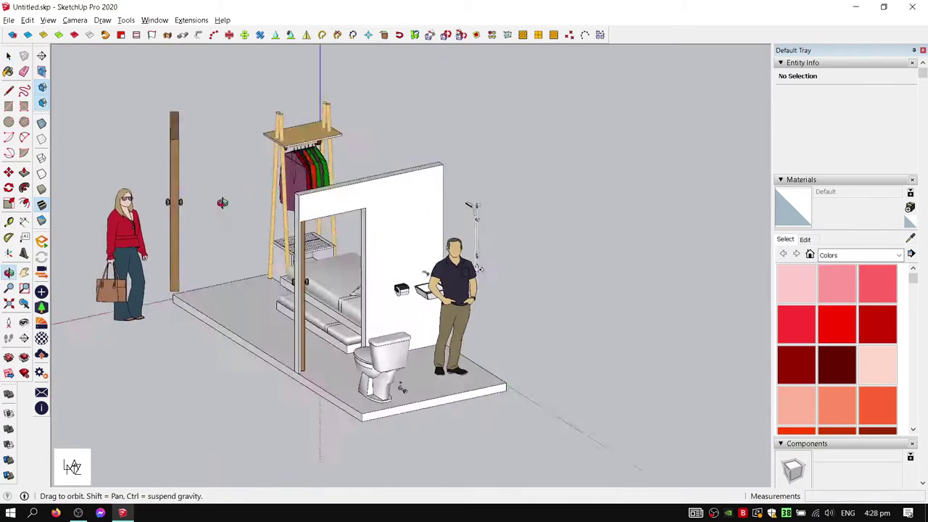
scroll(403, 283, "up", 5)
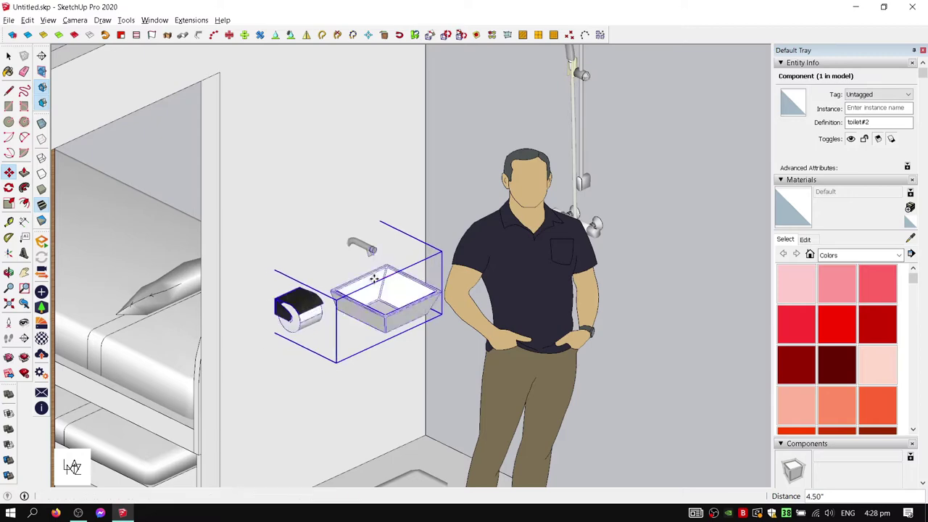
Place a Tape Measure guide on the wall above the sink
mouse_move(374, 279)
middle_mouse_down()
mouse_move(276, 272)
mouse_move(255, 83)
mouse_move(315, 109)
middle_mouse_up()
key("t")
left_click(315, 109)
scroll(292, 233, "up", 3)
left_click(332, 149)
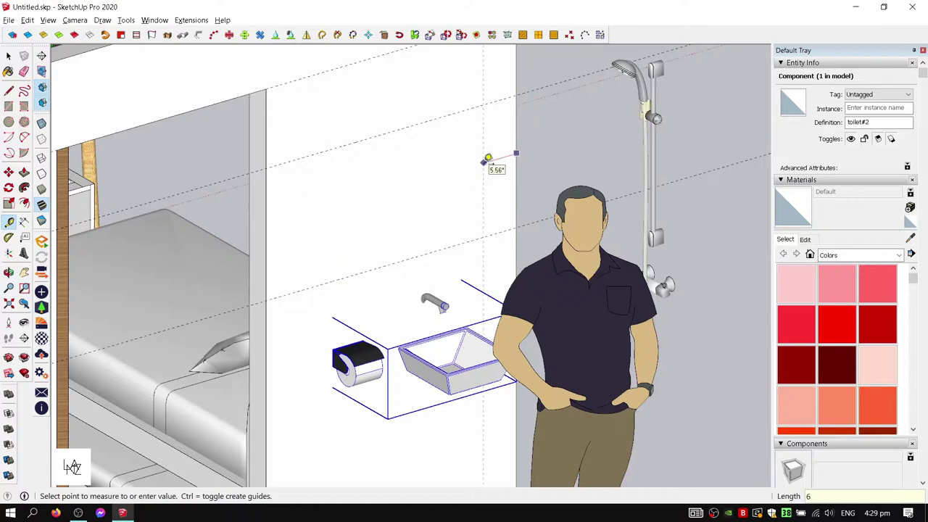
Push/Pull the rectangle above the sink into a thin panel
key("p")
left_click(414, 207)
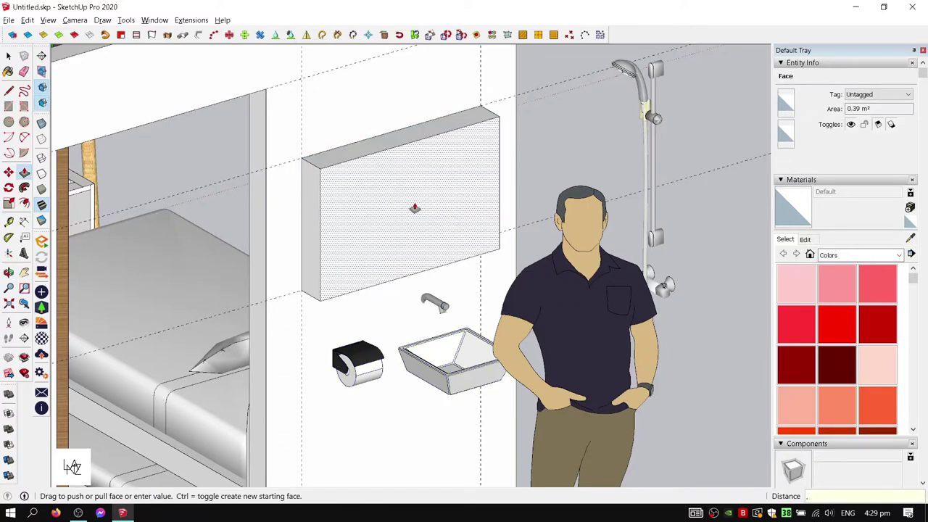
key("space")
triple_click(403, 193)
left_click(545, 137)
mouse_move(544, 137)
middle_mouse_down()
mouse_move(522, 125)
mouse_move(500, 138)
middle_mouse_up()
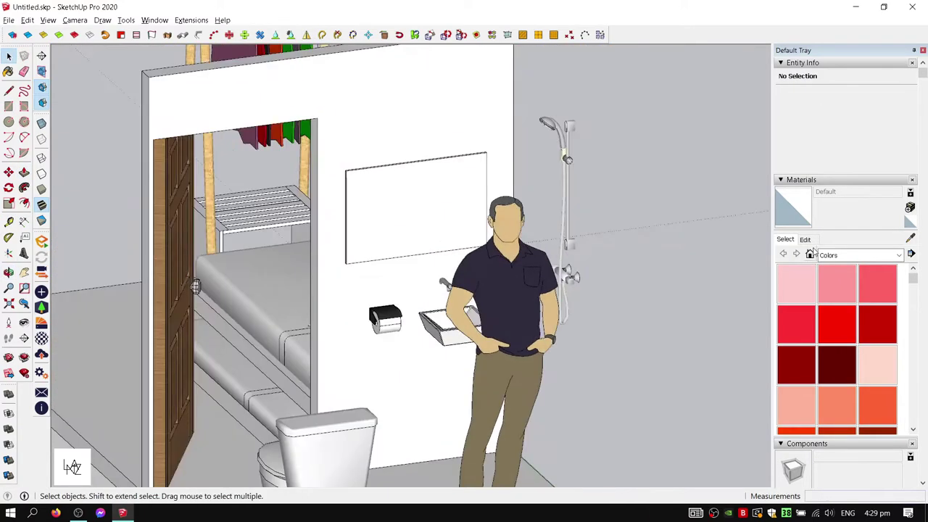
scroll(841, 310, "down", 3)
scroll(855, 310, "down", 3)
scroll(833, 311, "down", 5)
scroll(824, 310, "down", 3)
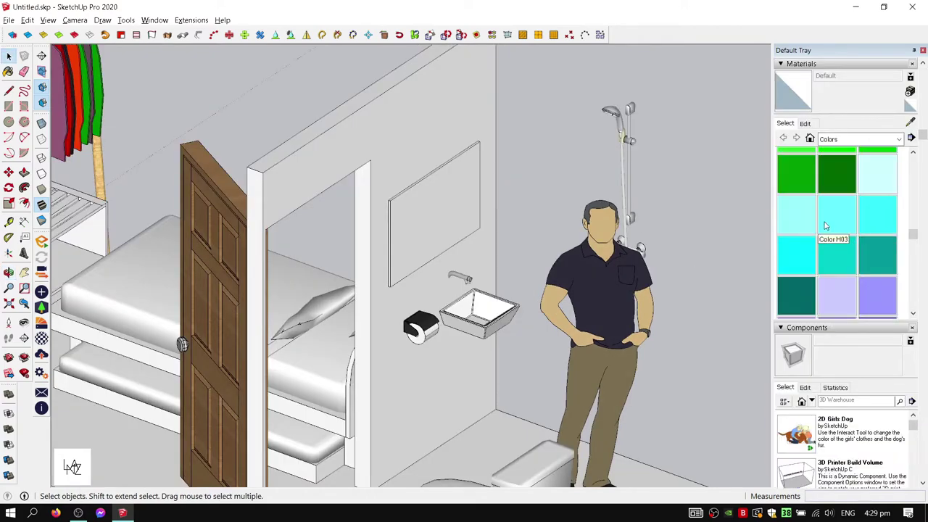
Paint the wall panel with cyan Color H05
left_click_drag(796, 254, 433, 214)
scroll(535, 120, "down", 3)
scroll(515, 173, "down", 2)
scroll(506, 214, "down", 2)
mouse_move(506, 214)
middle_mouse_down()
mouse_move(629, 286)
mouse_move(620, 98)
mouse_move(414, 325)
middle_mouse_up()
Bring up the bed group's options and look around the room
right_click(620, 98)
scroll(369, 293, "up", 3)
mouse_move(369, 293)
middle_mouse_down()
mouse_move(667, 338)
mouse_move(439, 257)
middle_mouse_up()
scroll(439, 257, "up", 2)
scroll(541, 248, "down", 5)
middle_click_drag(540, 248, 524, 304)
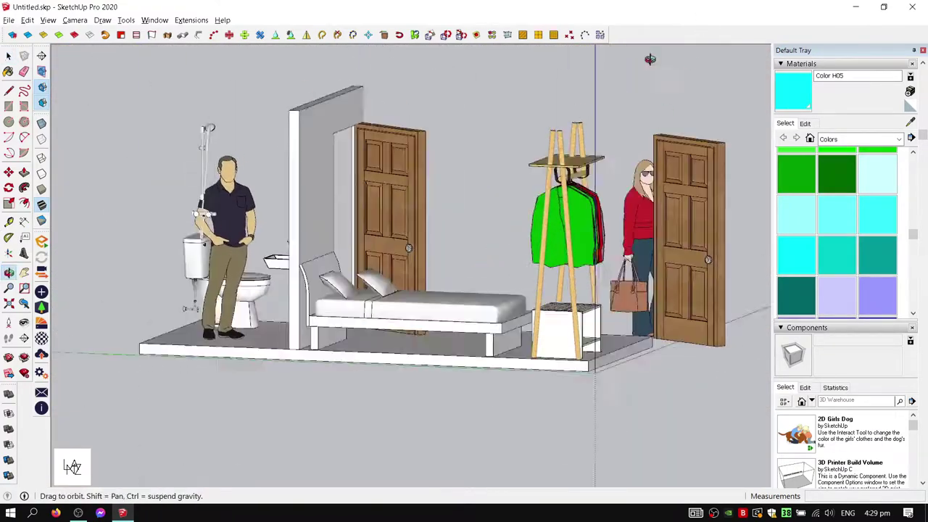
scroll(569, 249, "down", 4)
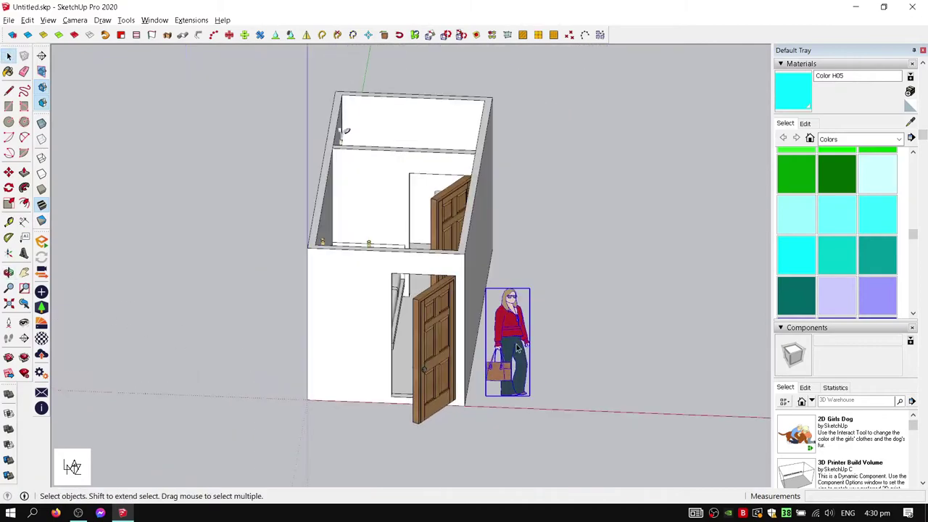
Ctrl-Move a copy of the furnished room alongside the original
middle_click_drag(568, 249, 475, 324)
key("m")
key("ctrl")
left_click(475, 324)
scroll(475, 324, "up", 5)
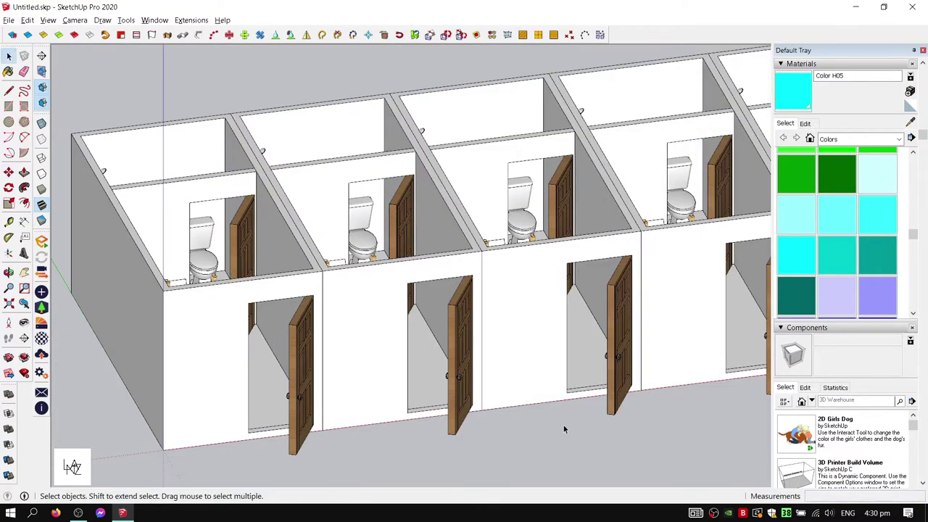
Review the row of five identical rooms from front and overhead views
mouse_move(564, 425)
middle_mouse_down()
mouse_move(549, 246)
mouse_move(705, 181)
middle_mouse_up()
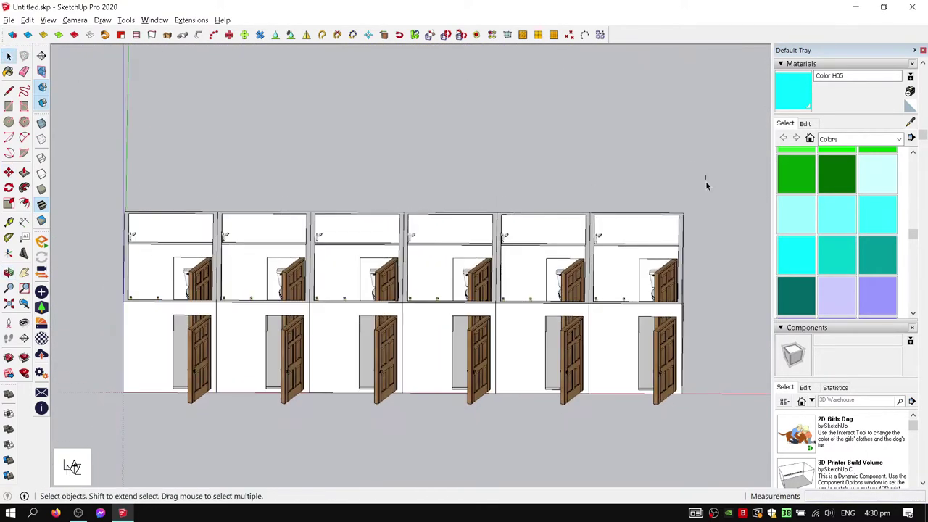
mouse_move(402, 425)
middle_mouse_down()
mouse_move(428, 403)
mouse_move(475, 425)
mouse_move(601, 289)
mouse_move(404, 269)
middle_mouse_up()
scroll(474, 425, "up", 5)
scroll(547, 249, "up", 3)
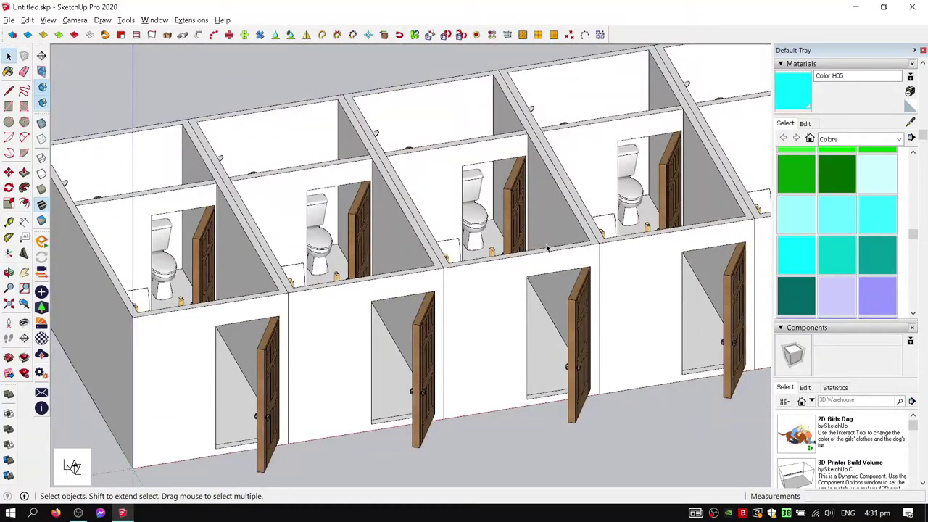
middle_click_drag(486, 277, 523, 234)
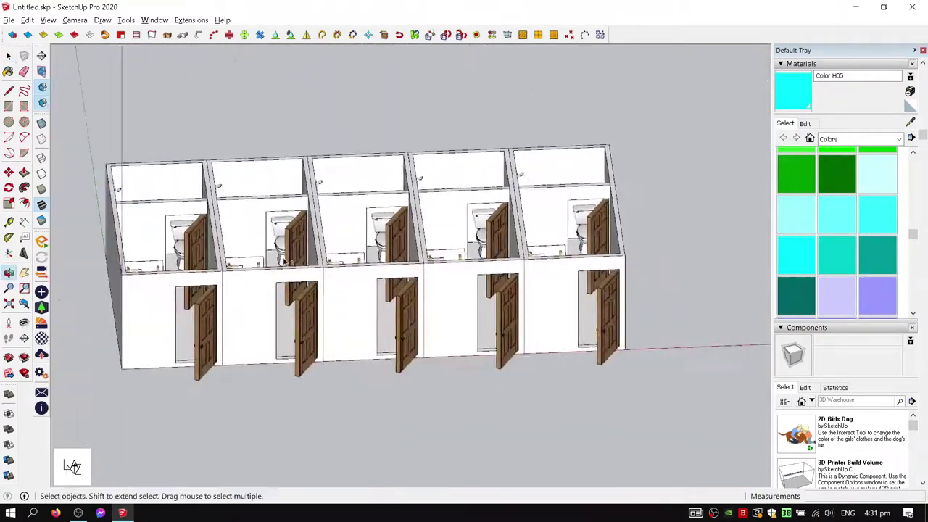
middle_click_drag(296, 278, 507, 217)
scroll(865, 287, "down", 3)
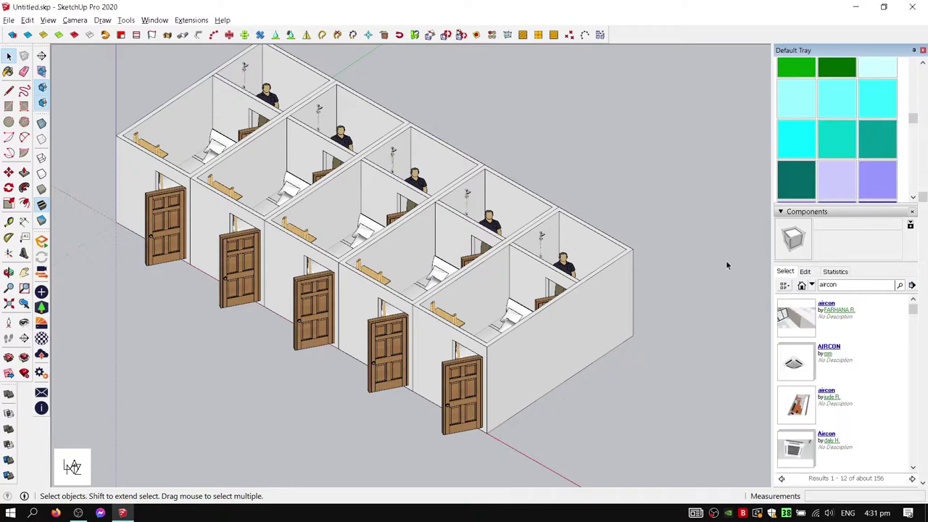
Insert the LG aircon component and set it down beside the building
scroll(843, 383, "down", 2)
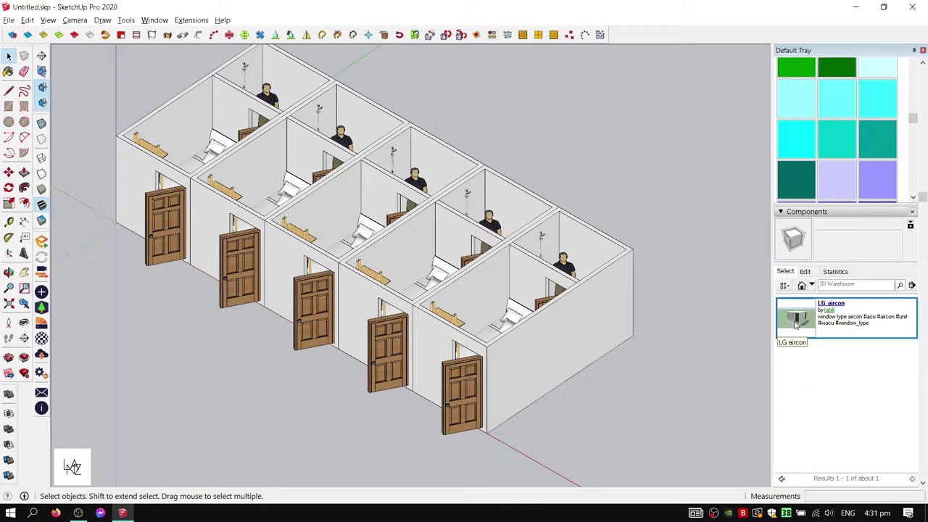
scroll(478, 409, "up", 5)
scroll(497, 327, "down", 3)
scroll(491, 304, "down", 2)
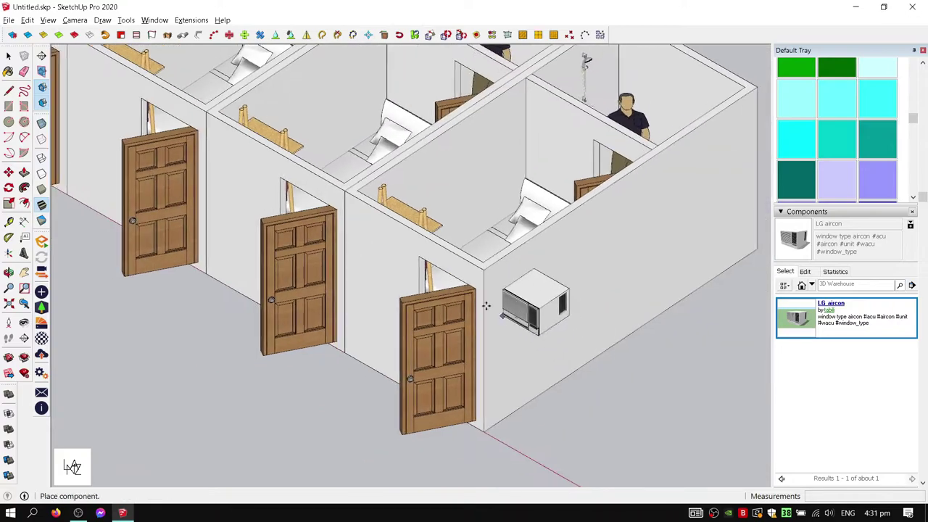
scroll(514, 253, "up", 5)
left_click(513, 252)
key("m")
scroll(350, 240, "up", 3)
scroll(313, 282, "down", 2)
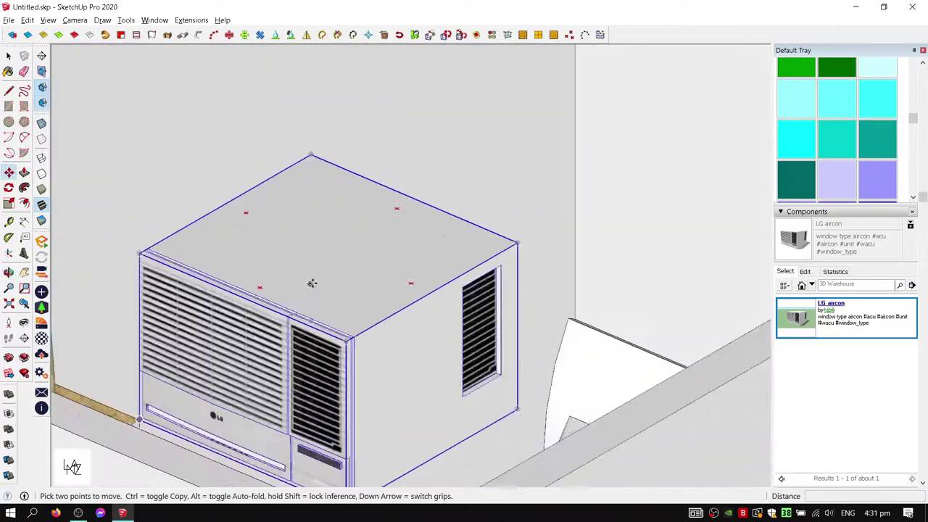
scroll(321, 277, "up", 4)
scroll(322, 277, "down", 5)
left_click(795, 317)
scroll(471, 428, "up", 4)
left_click(464, 438)
scroll(457, 443, "up", 3)
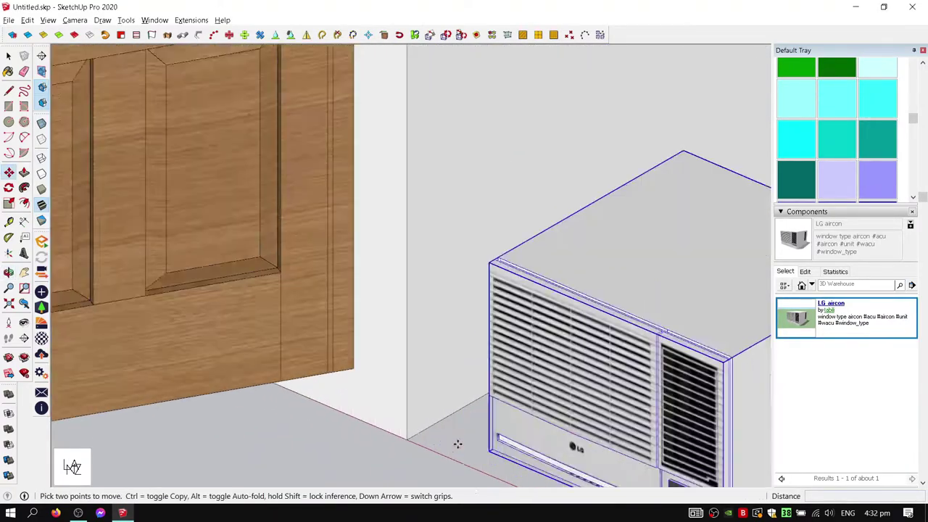
scroll(399, 438, "up", 4)
scroll(326, 333, "down", 3)
Draw a rectangle matching the LG aircon's front face
key("r")
left_click(341, 254)
scroll(493, 356, "up", 4)
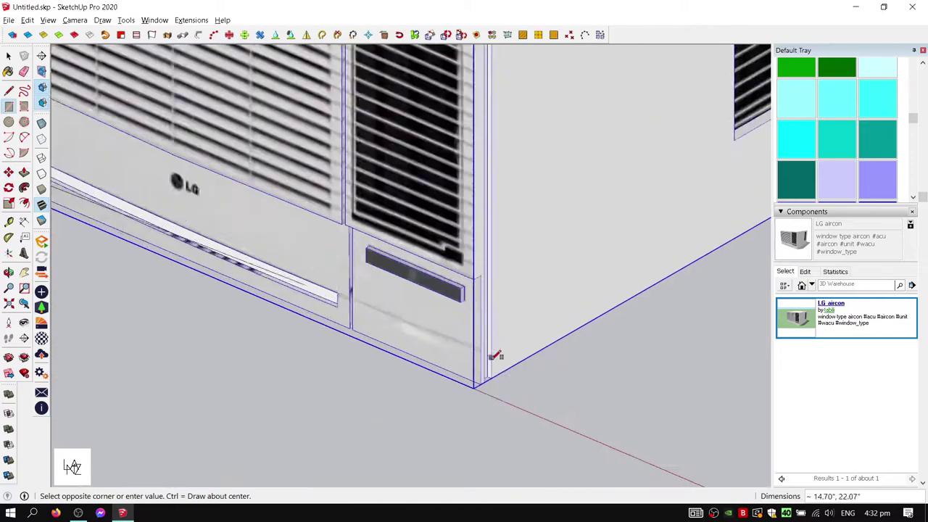
scroll(465, 400, "up", 2)
scroll(465, 399, "up", 2)
scroll(466, 401, "up", 2)
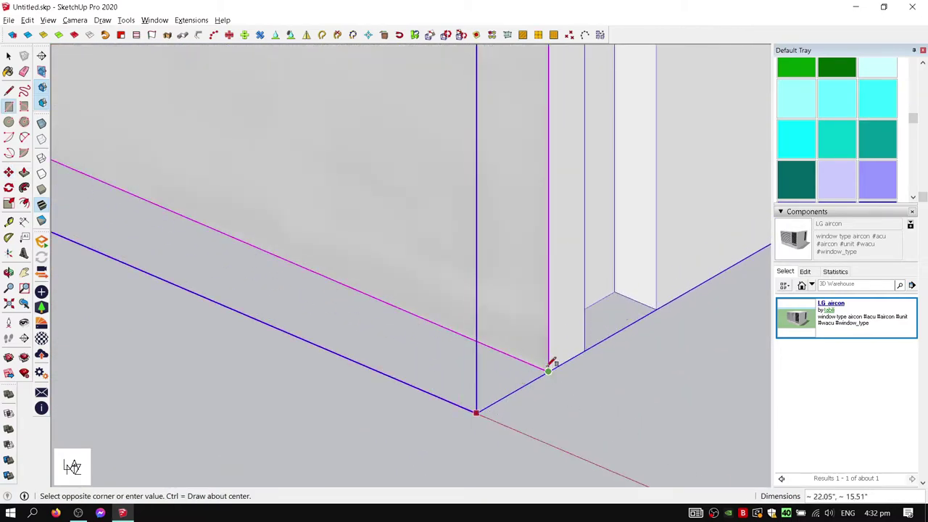
left_click(549, 369)
key("space")
scroll(507, 348, "down", 3)
scroll(465, 323, "down", 2)
Move the rectangle onto the first room's front wall
left_click(465, 323)
scroll(341, 255, "up", 3)
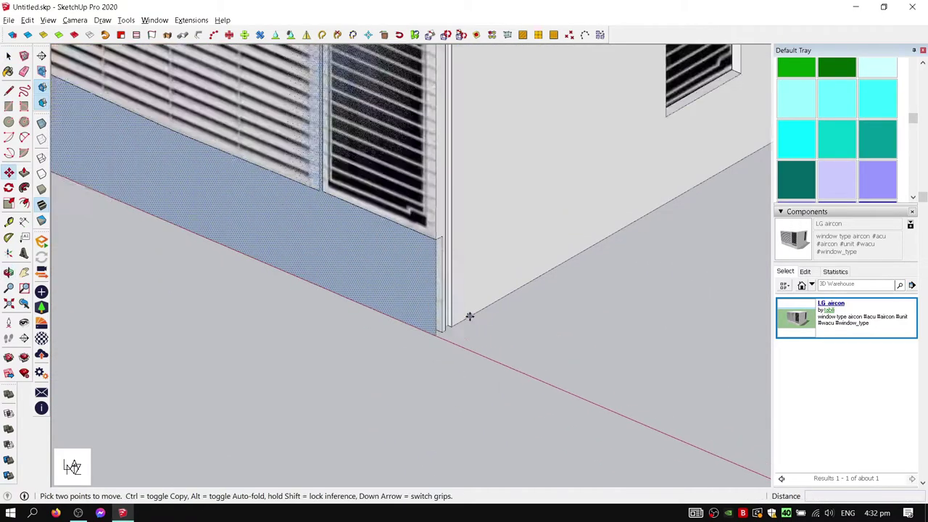
scroll(468, 314, "down", 3)
middle_click_drag(464, 311, 365, 294)
scroll(556, 292, "up", 3)
scroll(557, 292, "down", 3)
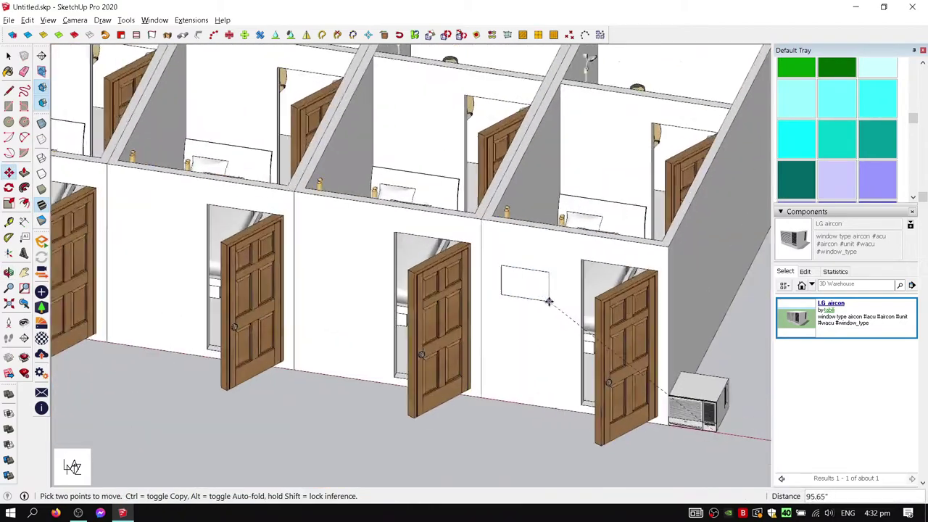
scroll(550, 297, "up", 3)
scroll(554, 283, "up", 2)
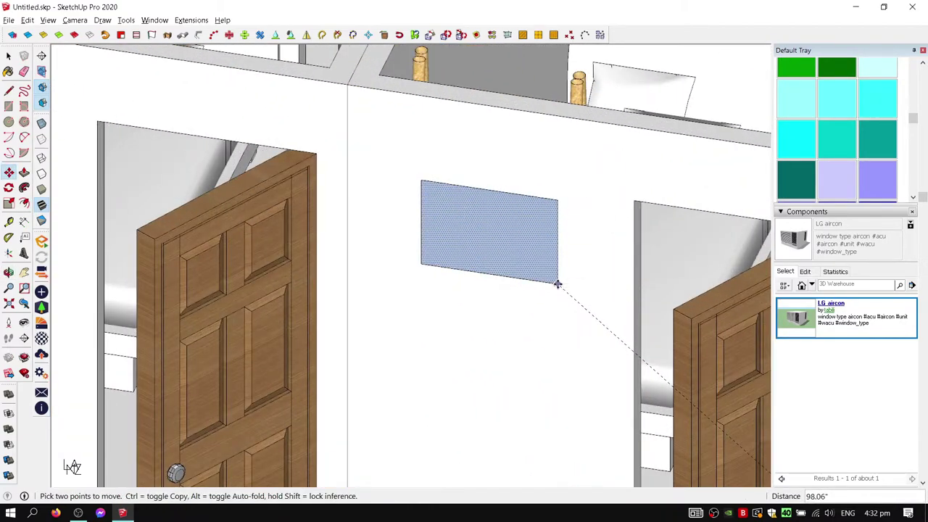
left_click(558, 283)
scroll(558, 284, "down", 3)
key("space")
Copy the rectangle onto the front wall of each remaining room
scroll(398, 222, "up", 5)
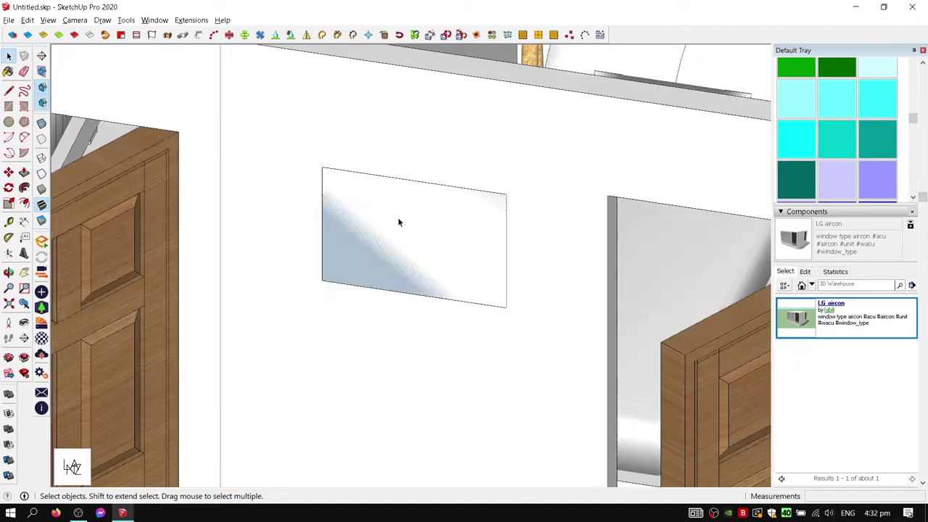
scroll(435, 245, "down", 4)
left_click(435, 240)
scroll(434, 240, "up", 2)
key("m")
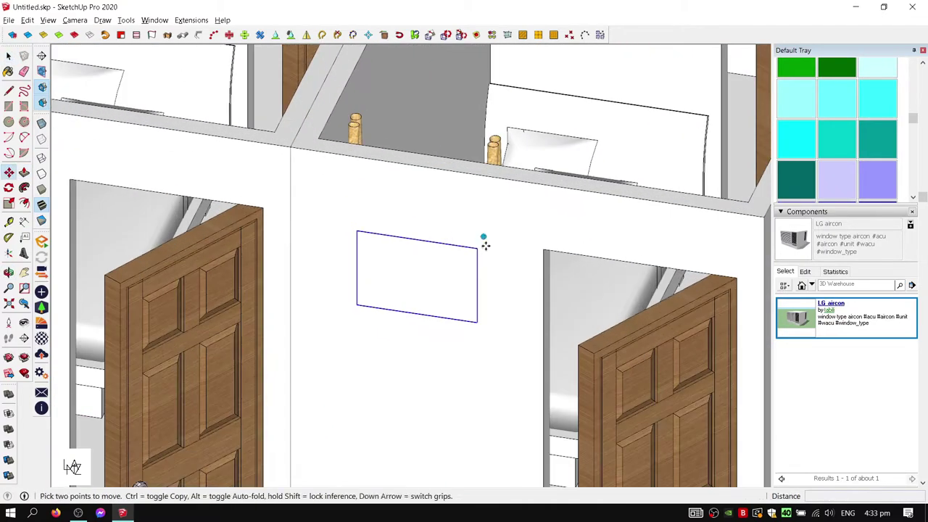
left_click(208, 179)
scroll(382, 221, "down", 2)
key("space")
Select a window rectangle on the wall and undo the last change
scroll(355, 180, "down", 4)
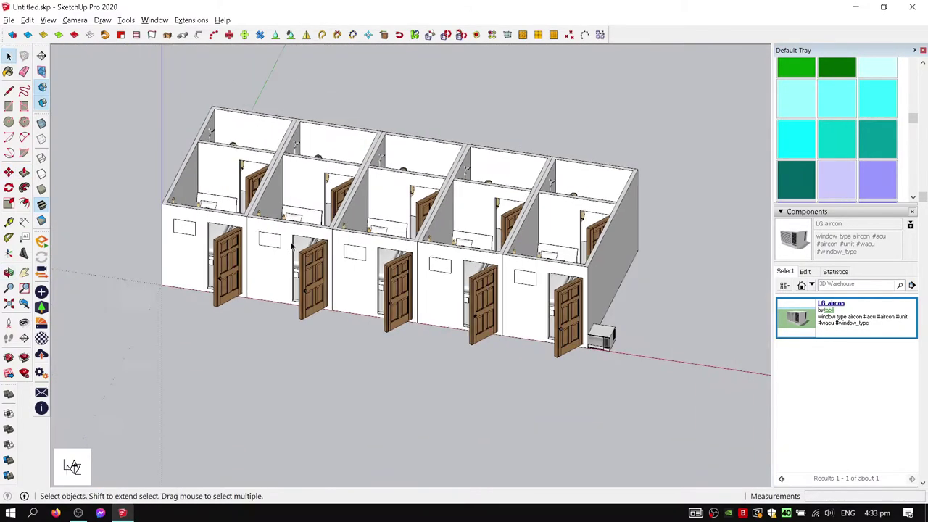
scroll(456, 314, "up", 5)
scroll(362, 293, "up", 1)
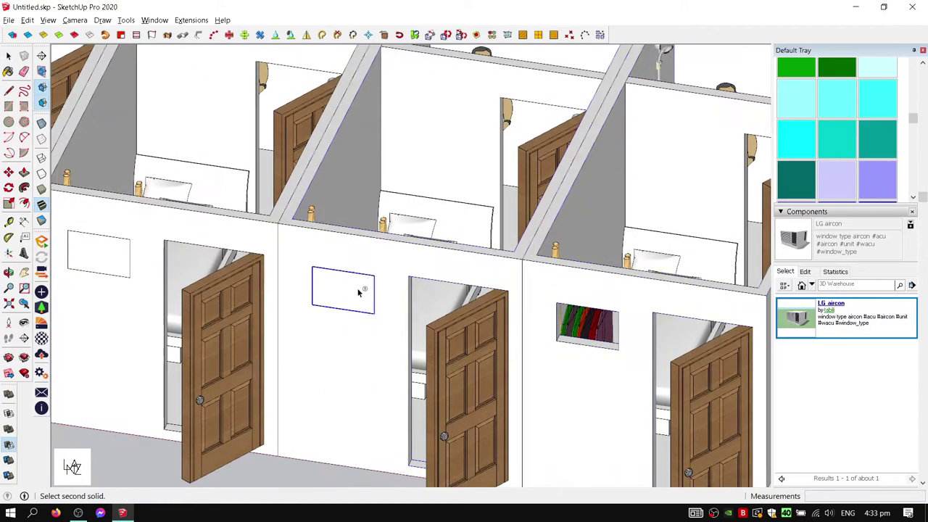
left_click(428, 248)
key("ctrl+z")
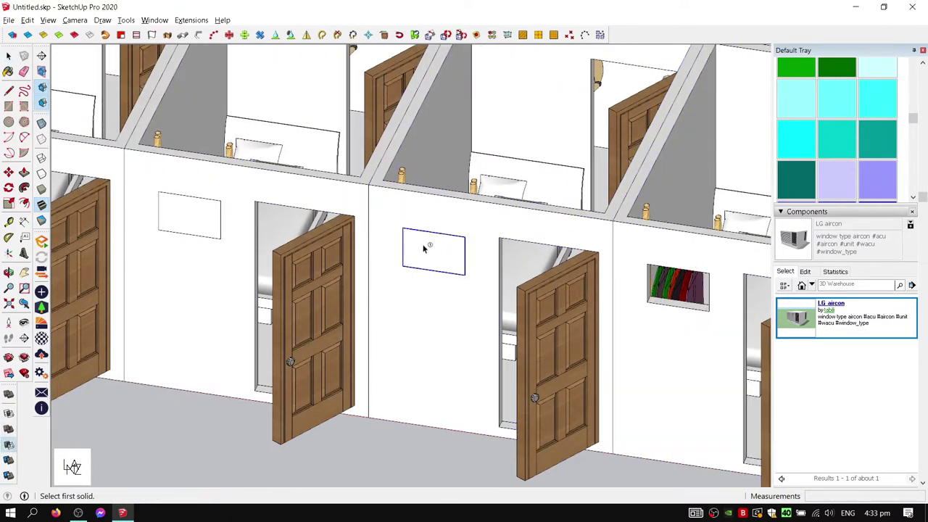
key("space")
Flip the LG aircon unit so it faces the other way
scroll(431, 221, "down", 3)
scroll(548, 324, "down", 3)
middle_click_drag(549, 325, 305, 300)
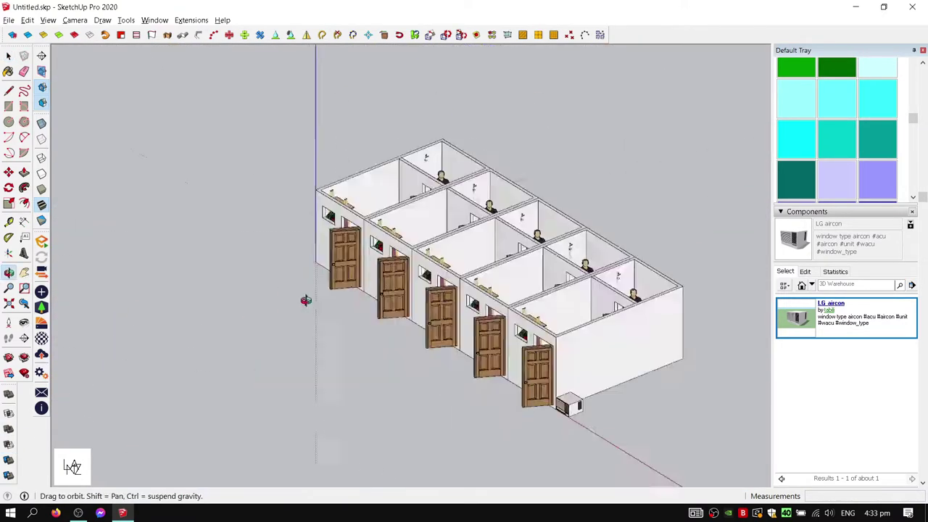
scroll(551, 392, "up", 8)
right_click(551, 389)
left_click(742, 310)
scroll(551, 392, "up", 3)
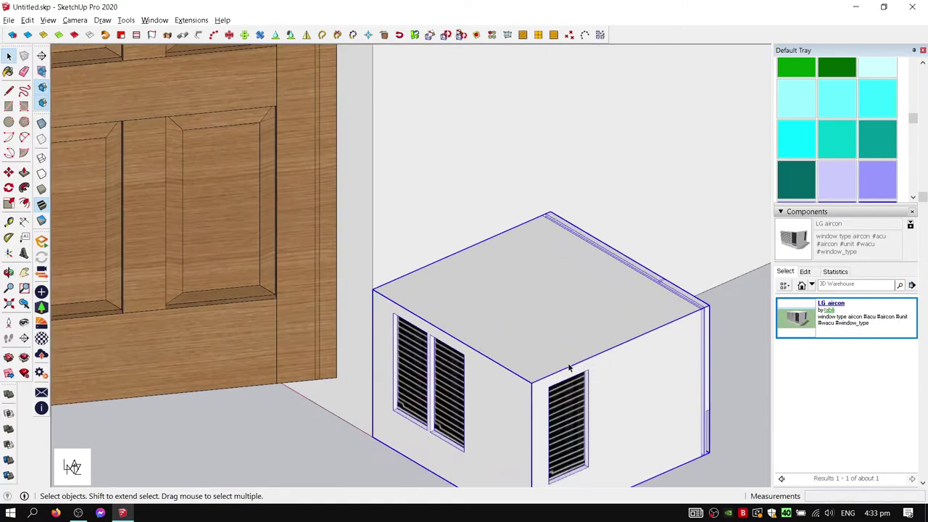
Move the LG aircon onto the front wall between the doors, beside the clothes rack
middle_click_drag(551, 392, 362, 289)
key("m")
middle_click_drag(500, 209, 189, 302)
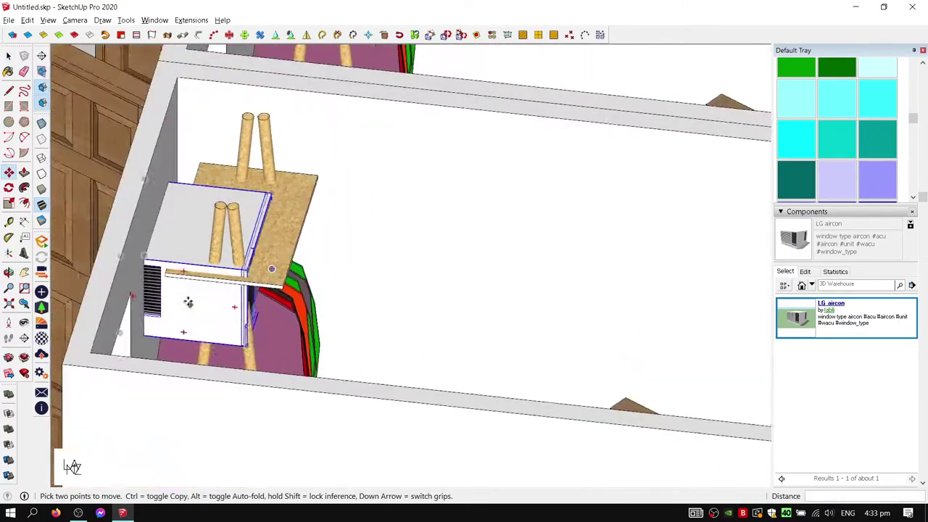
scroll(269, 346, "up", 3)
scroll(247, 244, "up", 2)
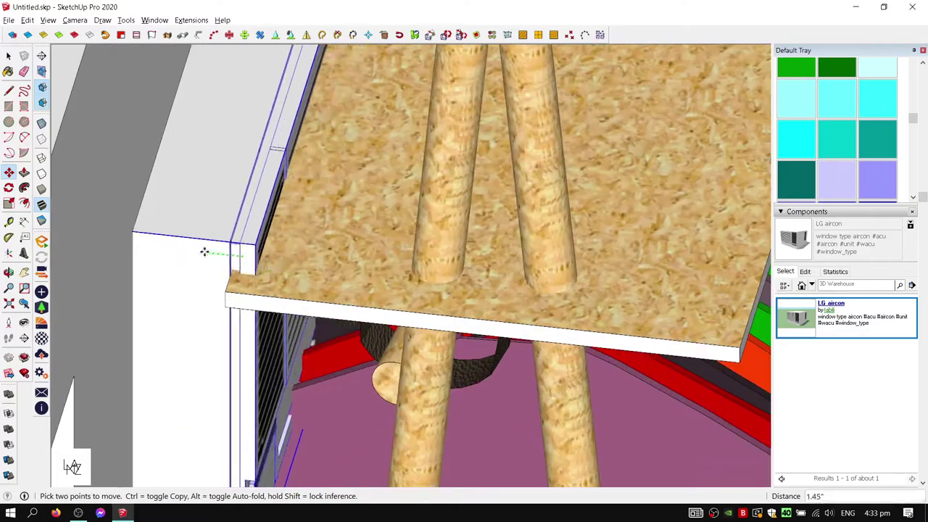
left_click(145, 248)
key("space")
scroll(687, 251, "up", 5)
scroll(687, 251, "down", 5)
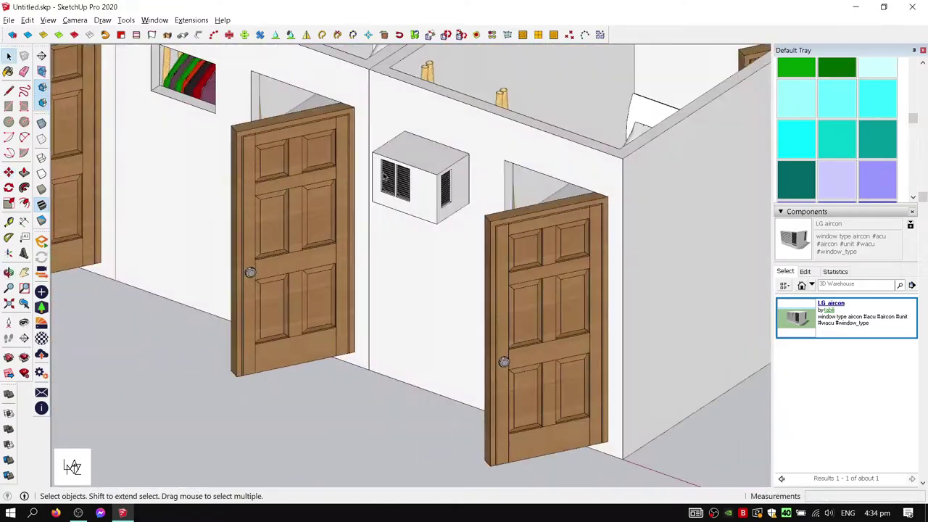
middle_click_drag(687, 252, 229, 128)
Select the clothes rack's top shelf and its poles
scroll(366, 191, "up", 5)
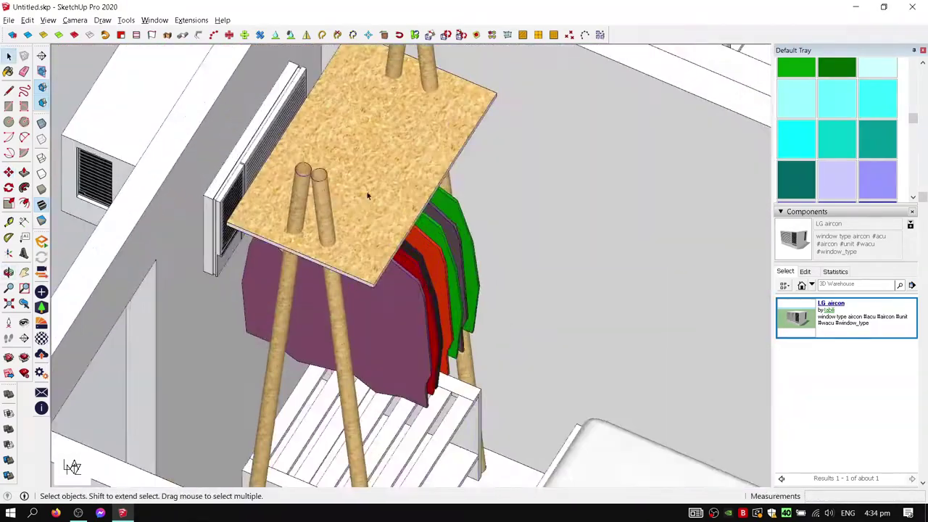
middle_click_drag(366, 191, 391, 167)
left_click(392, 164)
scroll(395, 157, "up", 2)
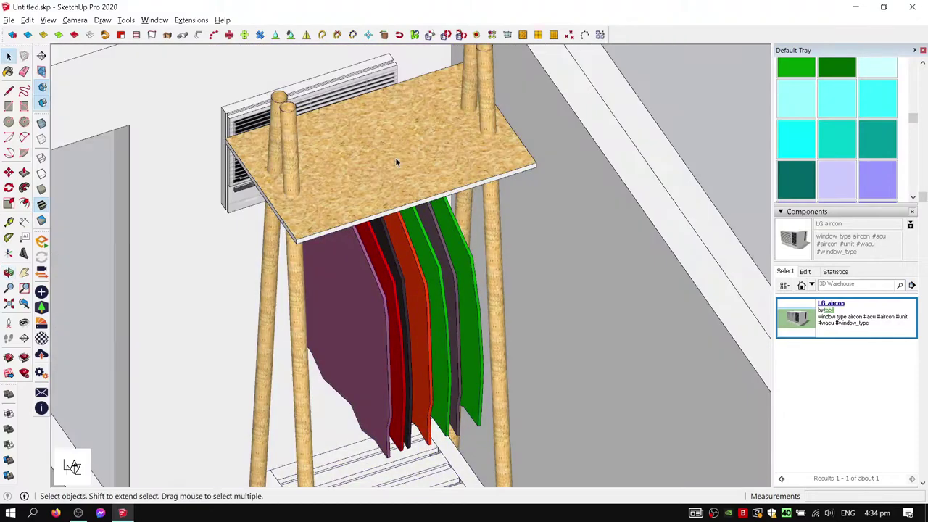
scroll(395, 158, "up", 3)
left_click(333, 158)
scroll(236, 281, "up", 3)
scroll(237, 281, "down", 5)
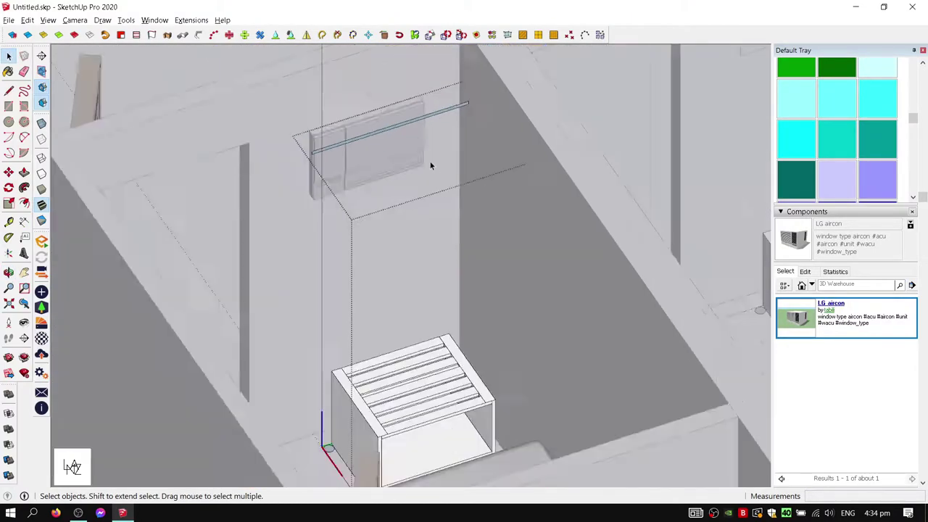
Copy the aircon unit with Move into another room's wall
middle_click_drag(429, 162, 406, 161)
scroll(403, 160, "up", 5)
scroll(403, 161, "down", 5)
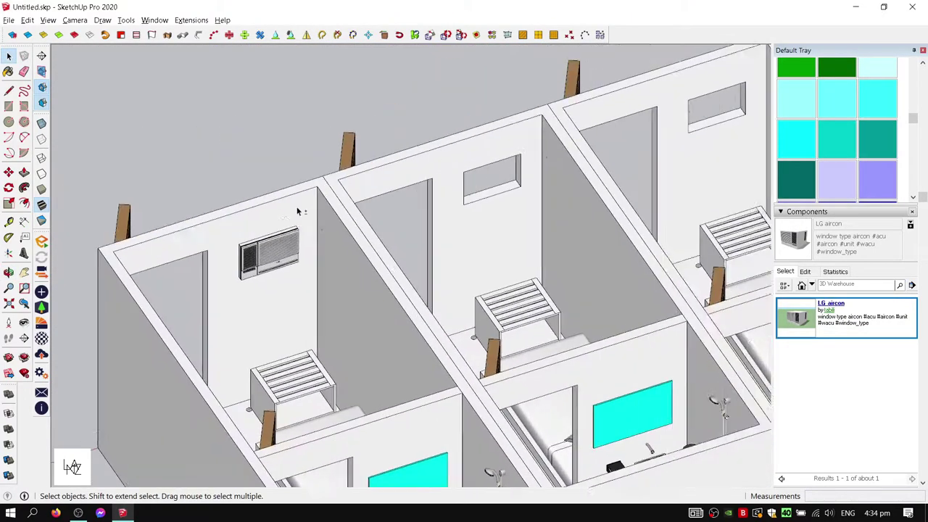
scroll(252, 243, "up", 5)
key("m")
middle_click_drag(253, 243, 411, 261)
scroll(411, 261, "up", 2)
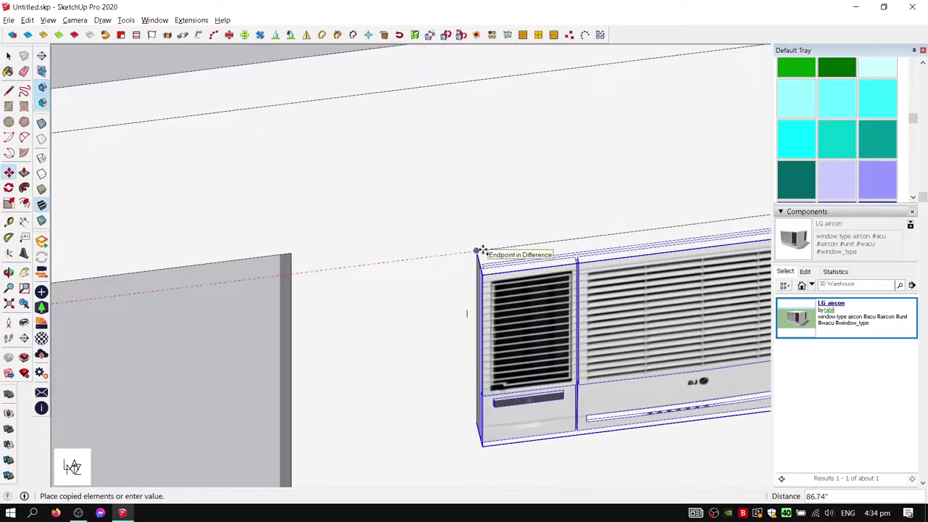
scroll(482, 250, "down", 5)
scroll(501, 163, "up", 3)
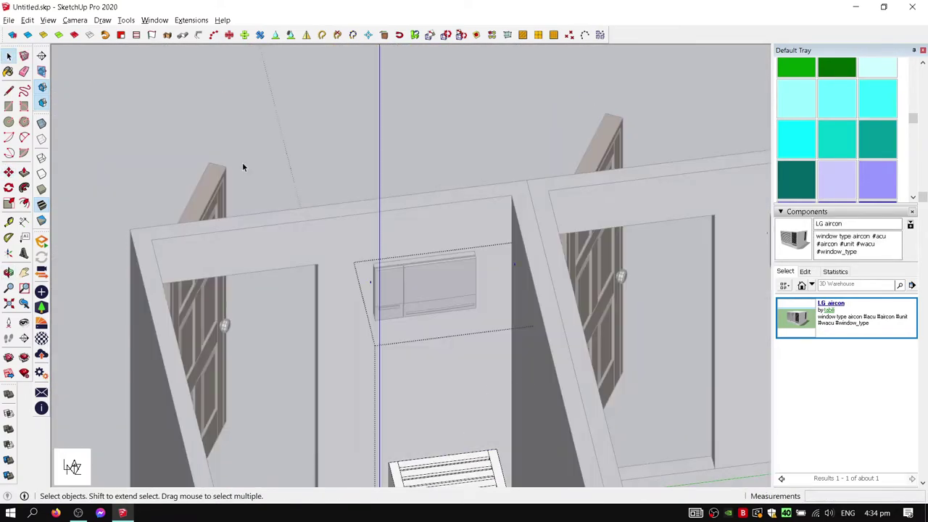
middle_click_drag(242, 169, 404, 139)
scroll(495, 259, "down", 3)
scroll(321, 241, "down", 3)
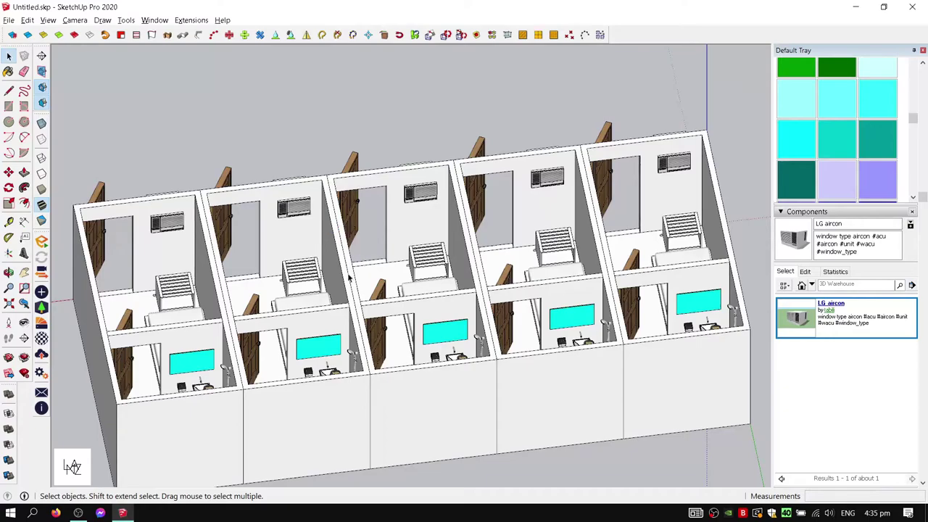
Delete the four right-hand rooms, leaving a single room
mouse_move(349, 278)
middle_mouse_down()
mouse_move(606, 252)
mouse_move(335, 328)
middle_mouse_up()
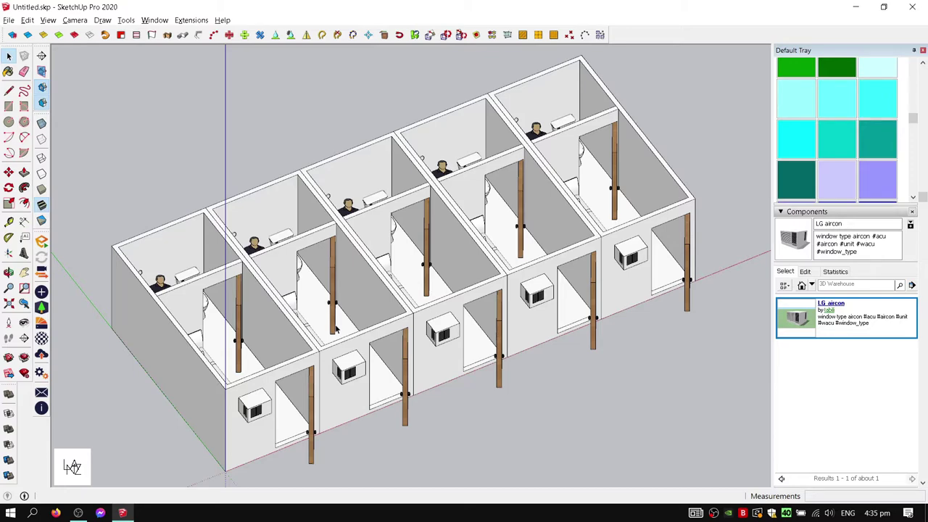
middle_click_drag(336, 329, 451, 299)
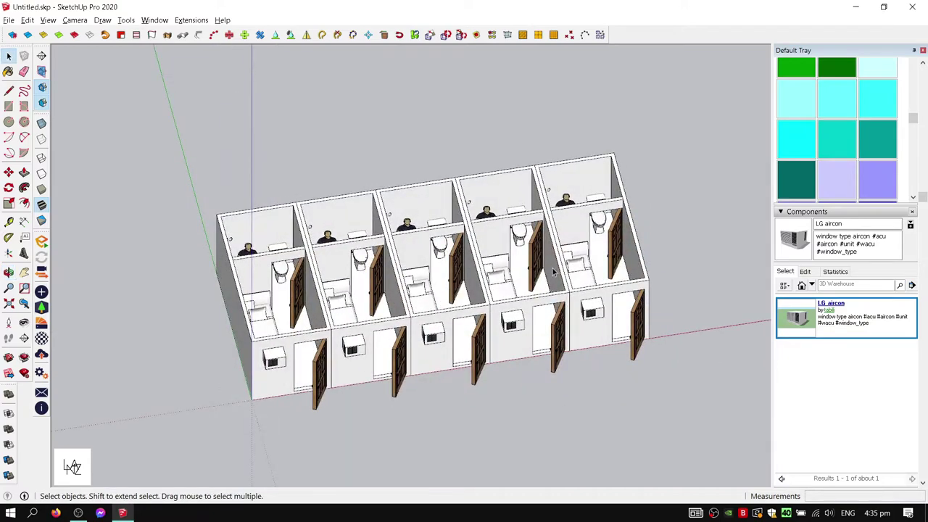
middle_click_drag(553, 272, 682, 134)
left_click_drag(682, 134, 333, 382)
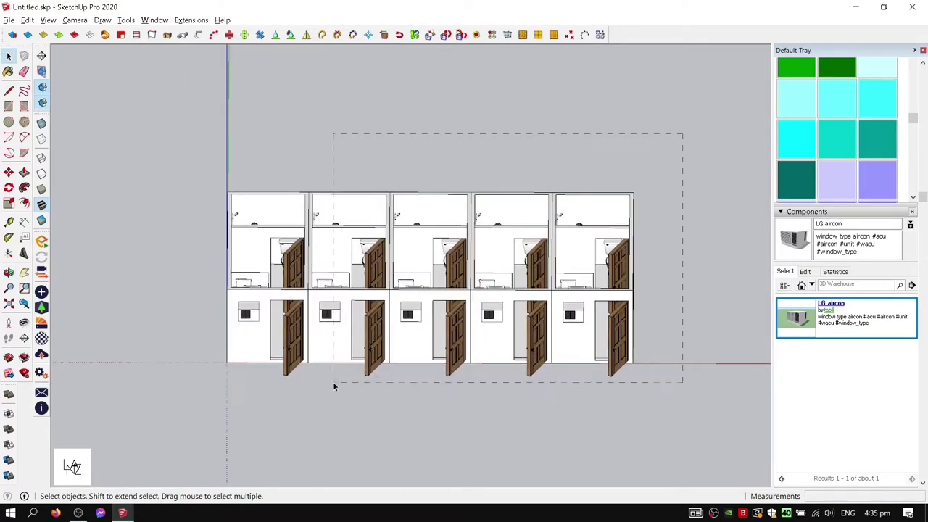
key("Delete")
Turn the whole remaining room into a component
middle_click_drag(364, 383, 486, 89)
left_click_drag(486, 89, 145, 430)
right_click(323, 125)
left_click(403, 224)
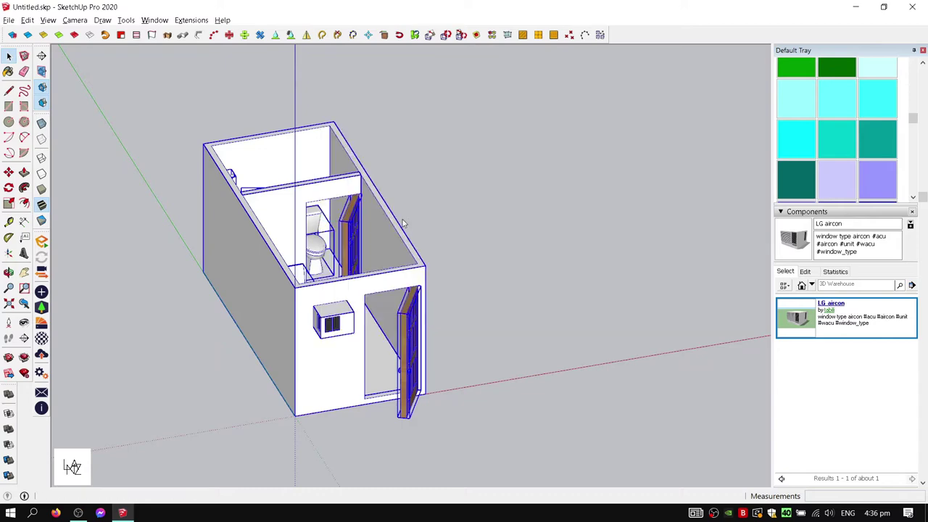
left_click(476, 380)
Copy the room component beside the original
scroll(326, 362, "up", 5)
key("m")
left_click(269, 430)
key("ctrl")
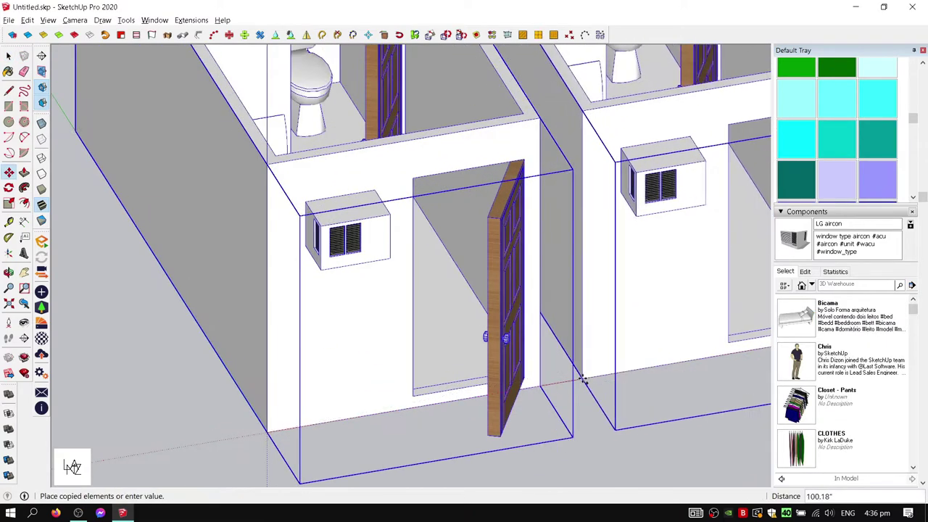
left_click(584, 379)
scroll(583, 379, "up", 3)
scroll(622, 203, "down", 5)
key("space")
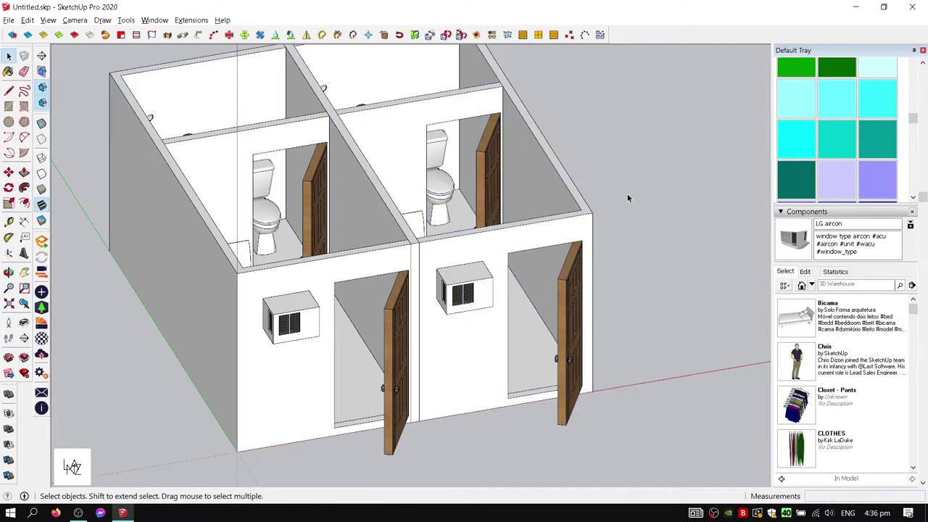
Copy the right-hand room once more further to the right
left_click(500, 232)
scroll(500, 232, "up", 3)
scroll(499, 231, "down", 2)
scroll(242, 296, "up", 5)
key("m")
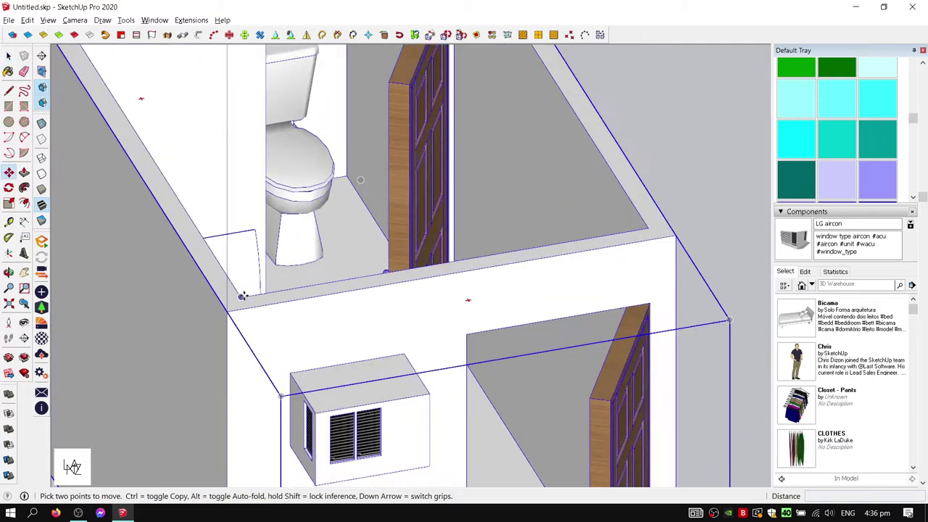
left_click(243, 295)
left_click(667, 234)
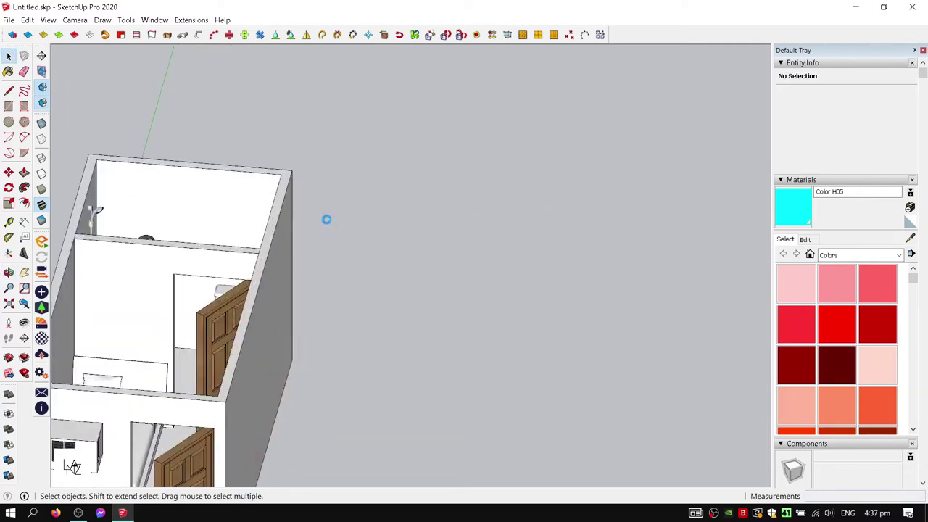
Select all rooms and copy them further along to complete the five-room row
scroll(326, 219, "down", 3)
key("ctrl+a")
scroll(432, 366, "up", 2)
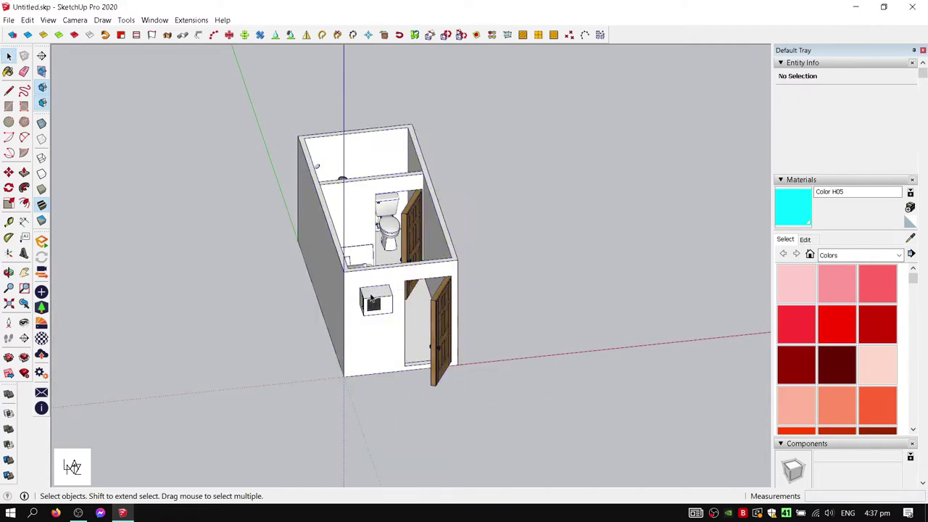
left_click(372, 297)
scroll(327, 348, "up", 10)
key("m")
left_click(107, 272)
key("ctrl")
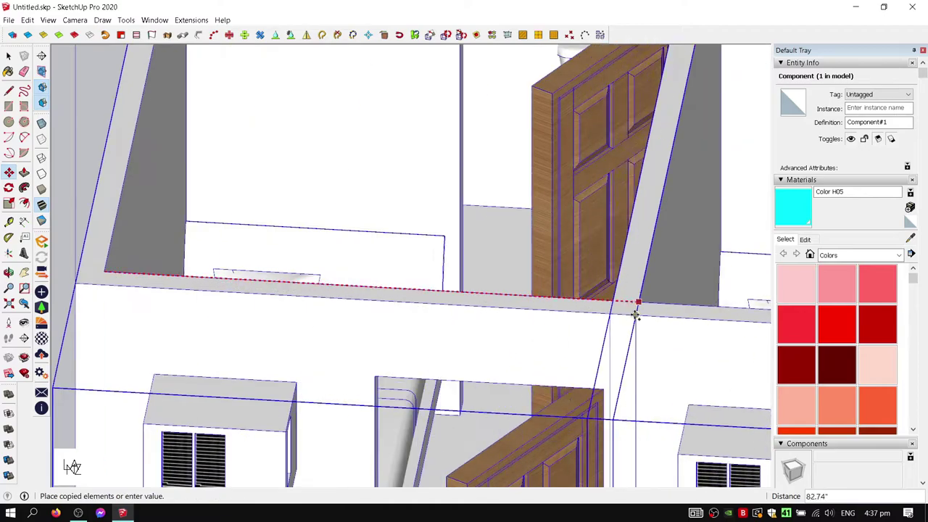
scroll(634, 315, "down", 5)
key("space")
scroll(321, 273, "up", 3)
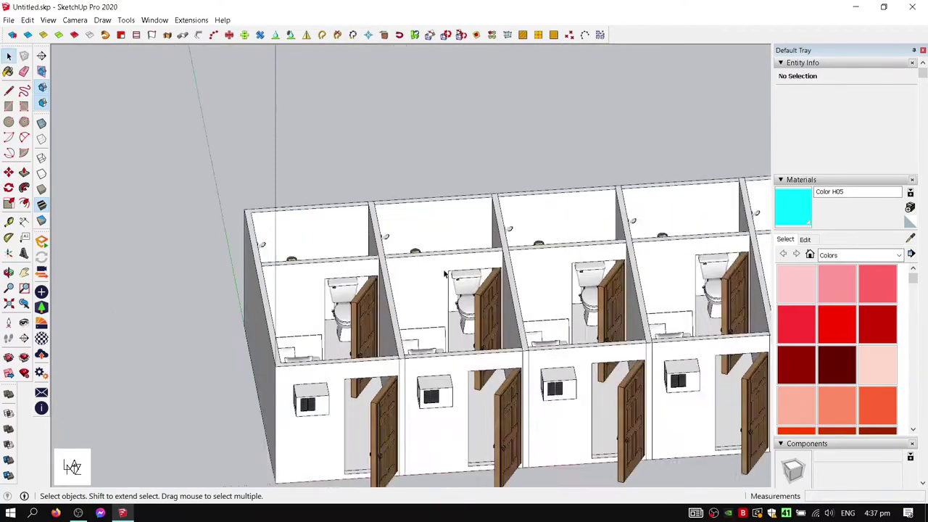
scroll(418, 260, "up", 3)
key("space")
scroll(435, 258, "down", 3)
mouse_move(462, 253)
middle_mouse_down()
mouse_move(623, 263)
mouse_move(501, 437)
mouse_move(218, 332)
mouse_move(151, 103)
middle_mouse_up()
Draw a roof rectangle over the rooms, then delete it and zoom to fit
key("r")
left_click(167, 178)
left_click(713, 330)
key("space")
left_click(615, 323)
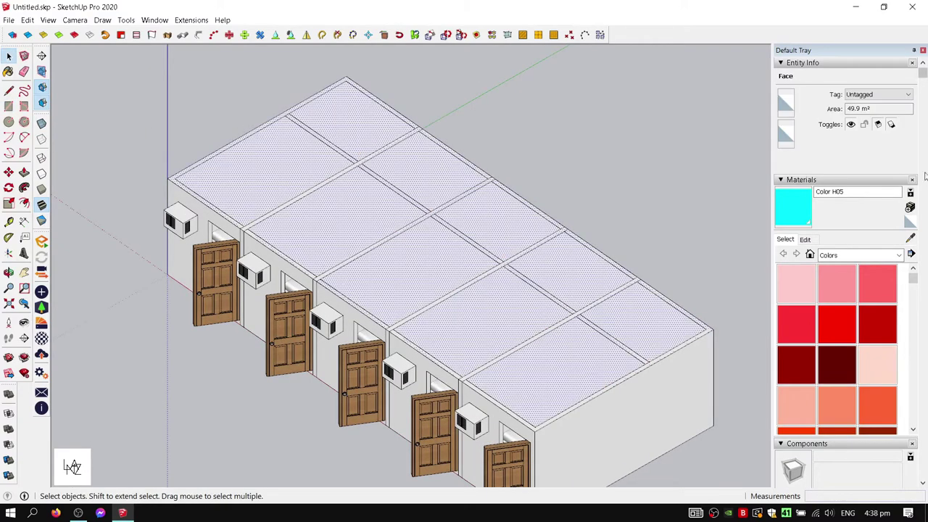
left_click(694, 239)
left_click(642, 317)
key("Delete")
key("shift+z")
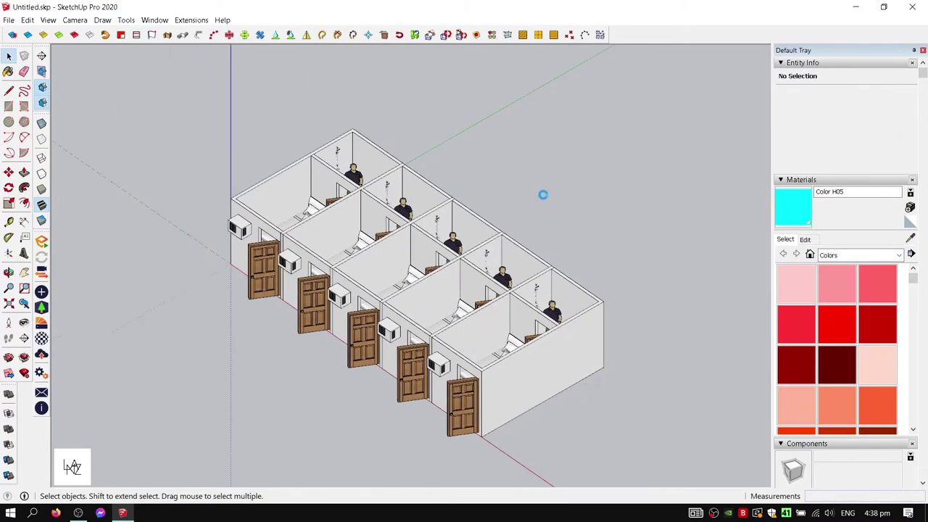
Measure from the model's corner to set a guide along the green axis
key("t")
left_click(437, 124)
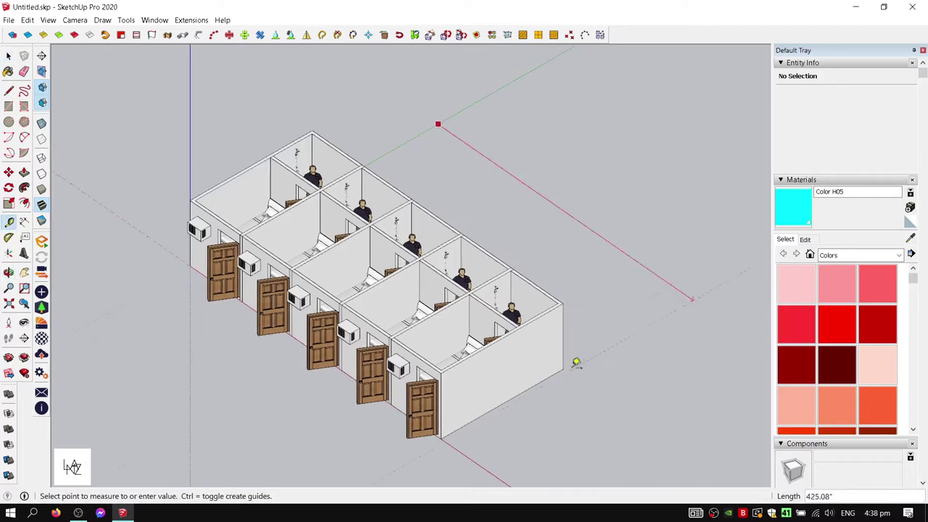
left_click(575, 366)
middle_click_drag(575, 367, 377, 145, "shift")
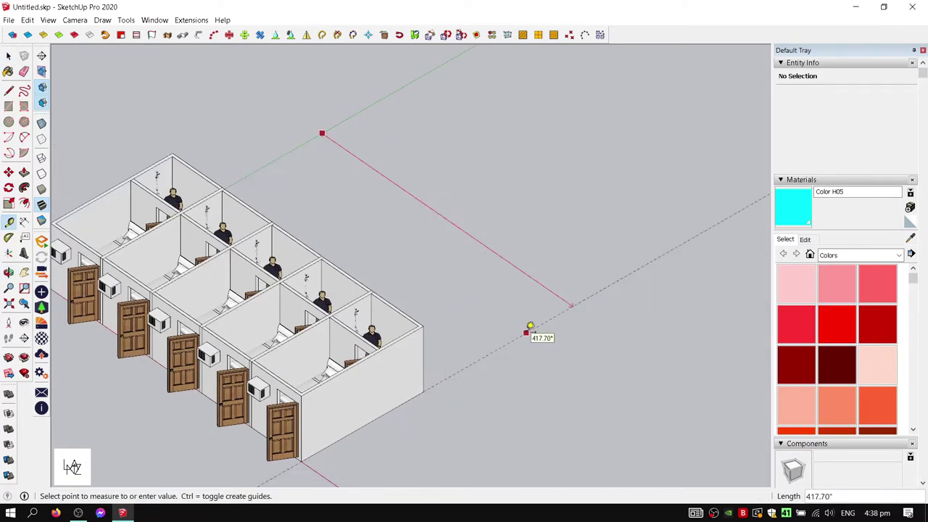
Set the model's length unit to metres in Model Info > Units
left_click(154, 19)
left_click(94, 293)
left_click(196, 269)
left_click(166, 316)
key("Escape")
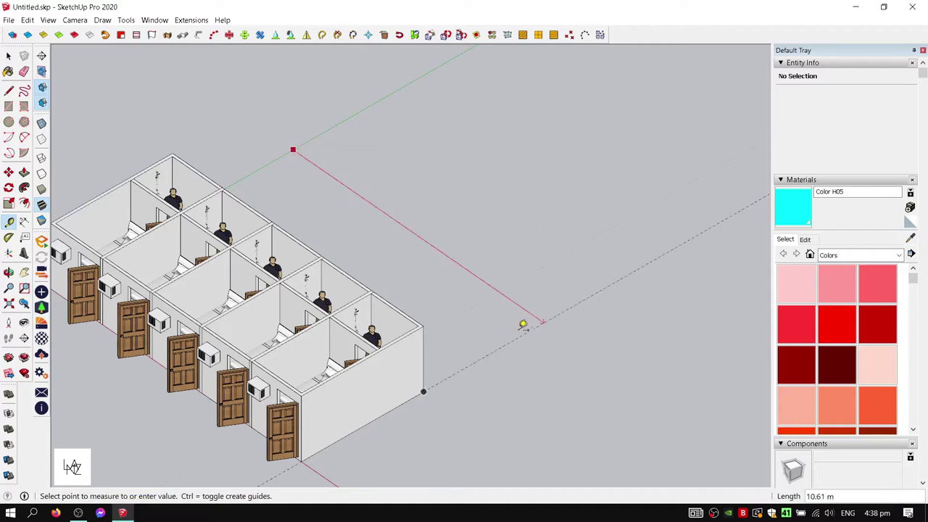
Select all five rooms of the row
middle_click_drag(526, 327, 435, 319)
key("space")
key("ctrl+a")
right_click(434, 322)
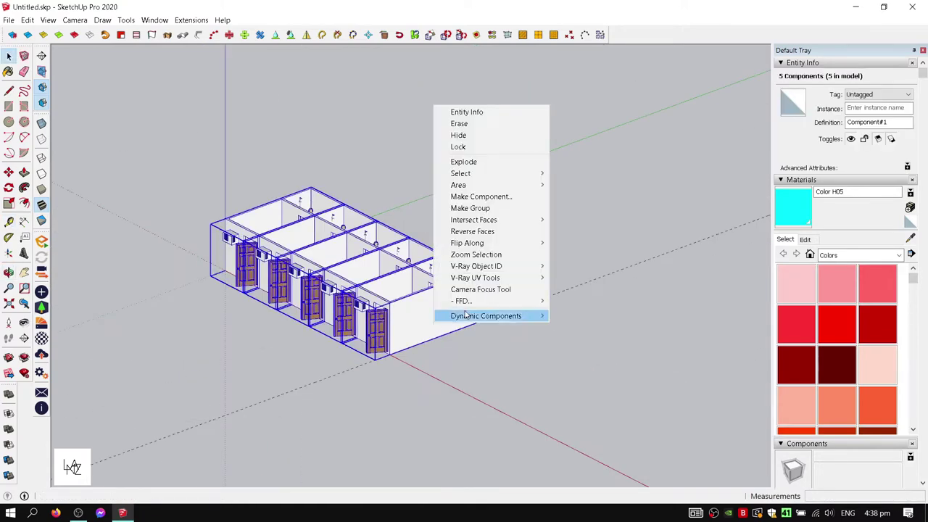
middle_click_drag(512, 243, 588, 259)
scroll(383, 362, "up", 3)
Copy the whole row beside the original using Move with Ctrl
key("m")
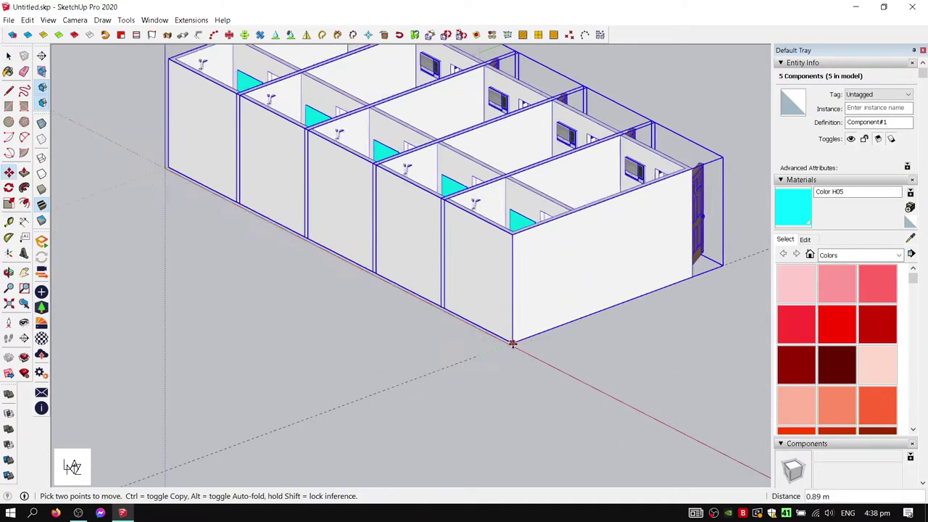
scroll(430, 313, "up", 4)
left_click(430, 314)
scroll(384, 329, "up", 5)
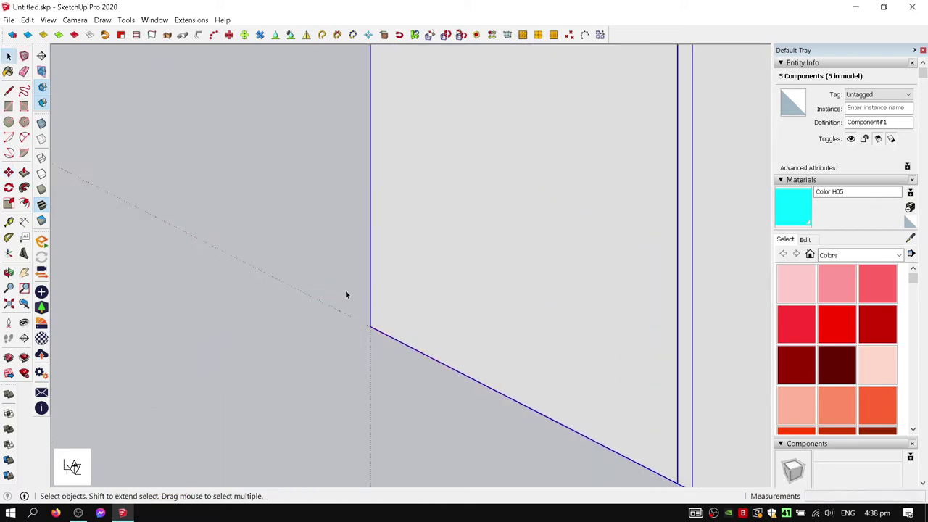
scroll(346, 294, "down", 10)
middle_click_drag(269, 275, 138, 131)
left_click(138, 131)
key("ctrl")
scroll(321, 368, "down", 5)
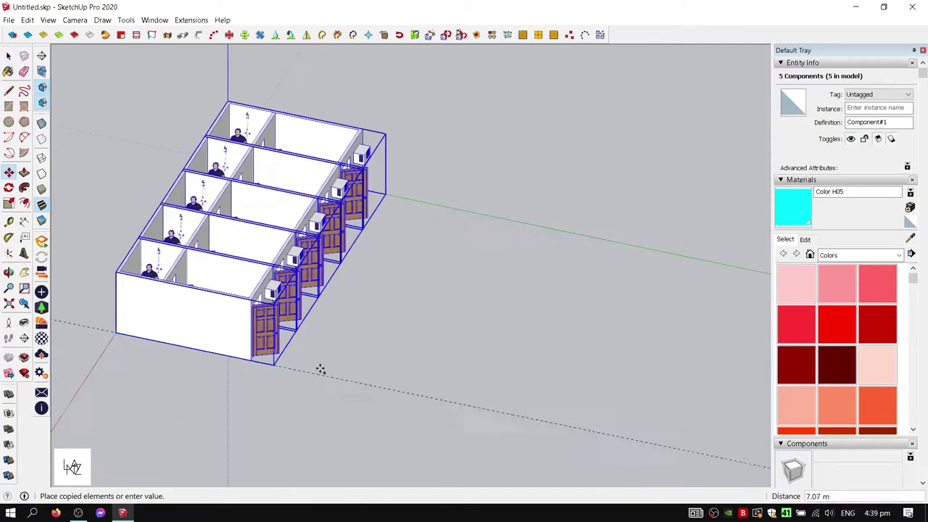
left_click(435, 341)
Flip the copied row along the green axis so it faces the original
right_click(373, 132)
key("Escape")
right_click(425, 349)
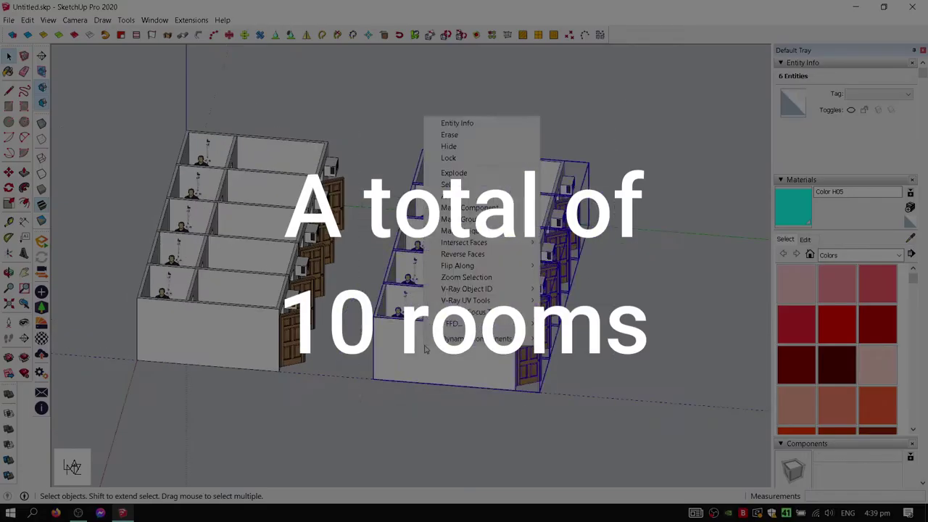
left_click(549, 277)
middle_click_drag(549, 277, 547, 133)
Select the right-hand row of rooms and start moving it
scroll(546, 133, "up", 5)
key("m")
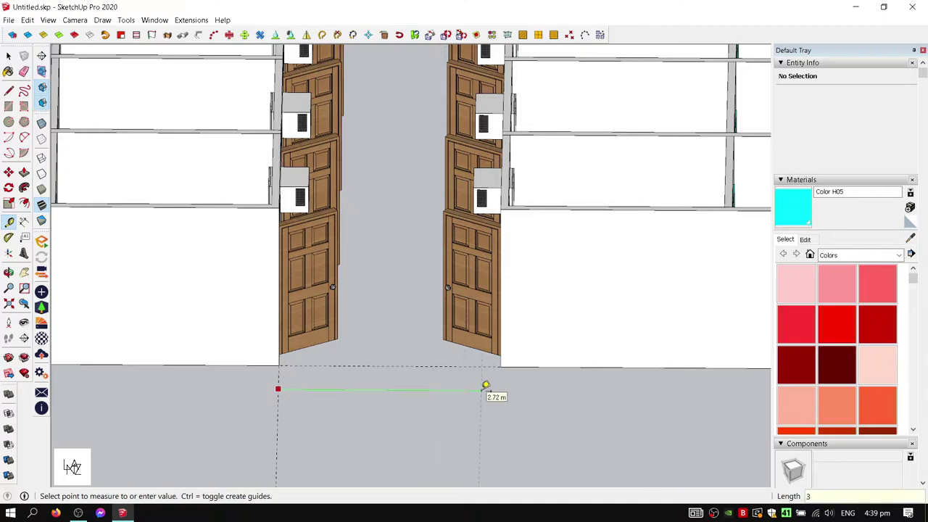
key("space")
scroll(485, 385, "down", 10)
left_click(460, 322)
scroll(460, 322, "up", 15)
key("m")
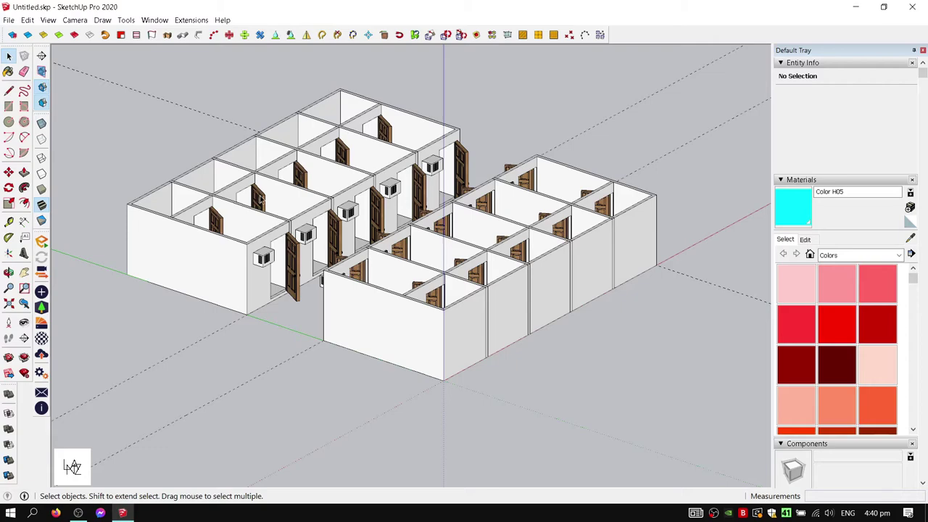
scroll(262, 200, "up", 3)
Pick the left row's outer front corner with the T tool, then view both rows
middle_click_drag(263, 200, 268, 313)
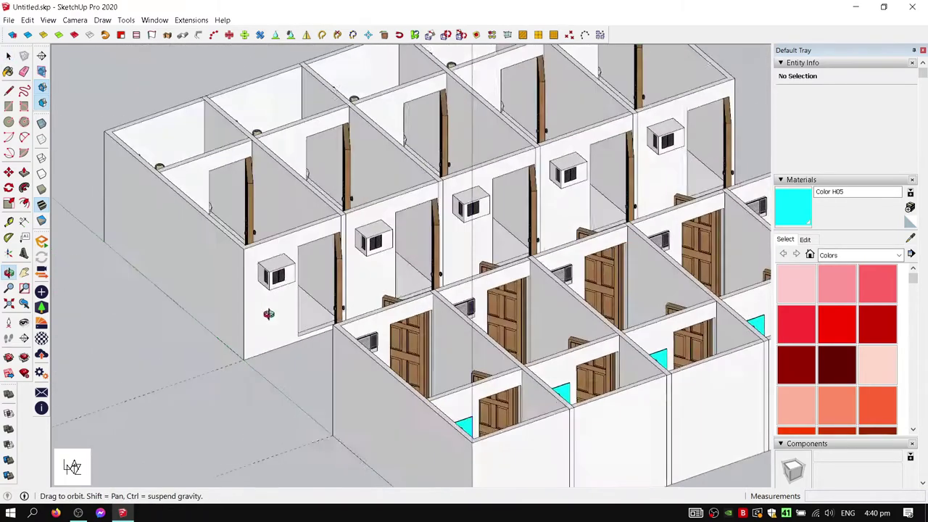
scroll(284, 282, "down", 5)
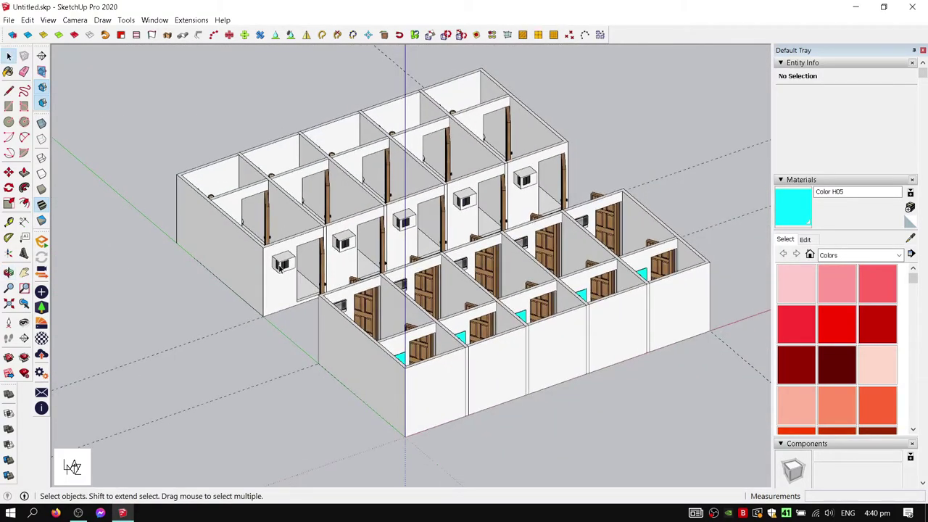
scroll(280, 330, "up", 5)
key("t")
left_click(280, 330)
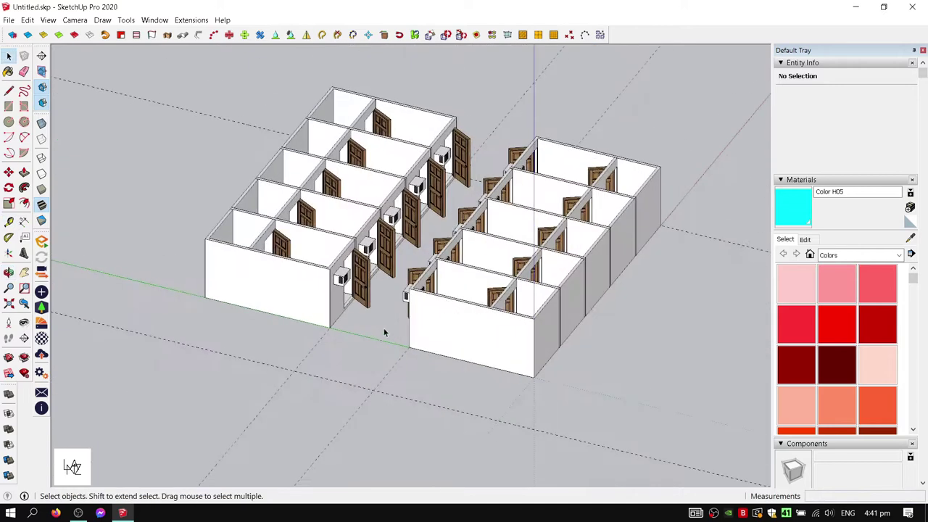
scroll(377, 334, "down", 3)
middle_click_drag(375, 336, 300, 338)
scroll(284, 351, "up", 3)
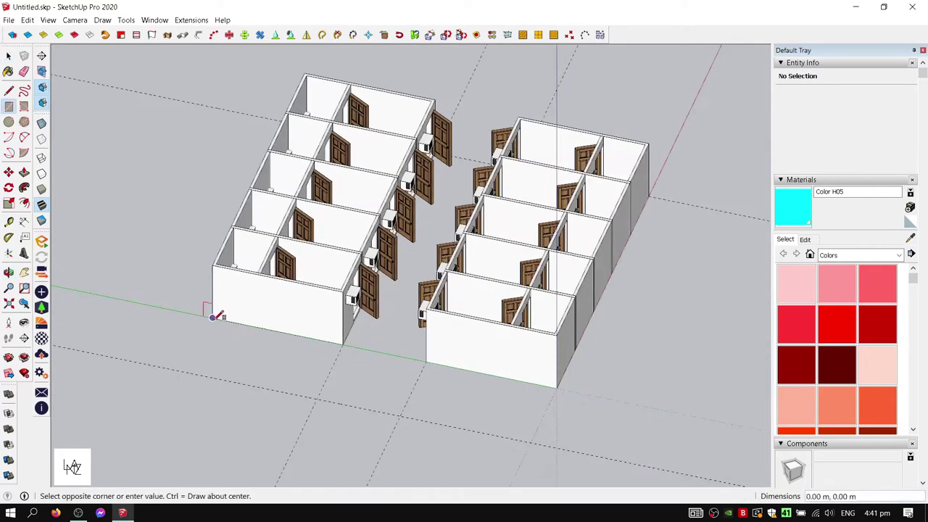
Complete the base rectangle under both room rows and offset its outline inward
left_click(533, 439)
scroll(249, 334, "up", 3)
key("f")
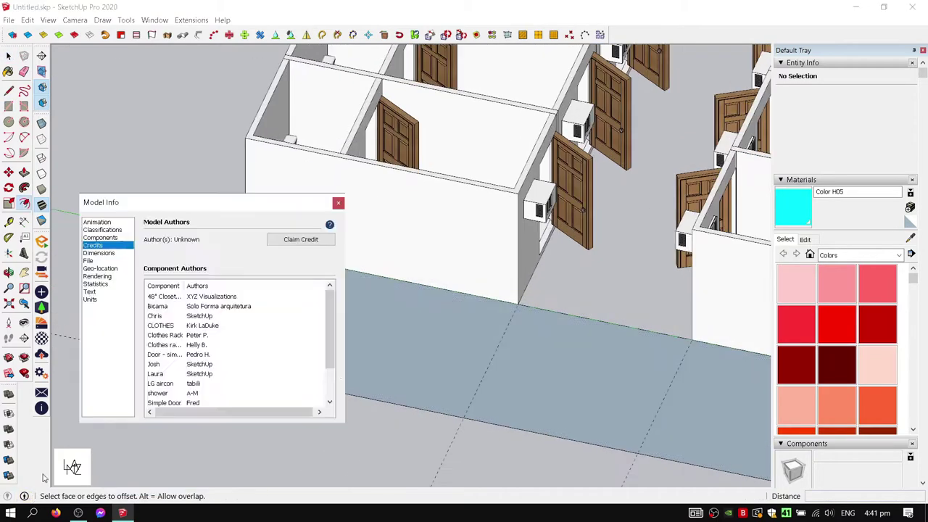
scroll(236, 296, "up", 3)
left_click_drag(235, 296, 254, 303)
scroll(231, 258, "up", 3)
Close the border strip at the corner with a line and raise it into a low wall
key("l")
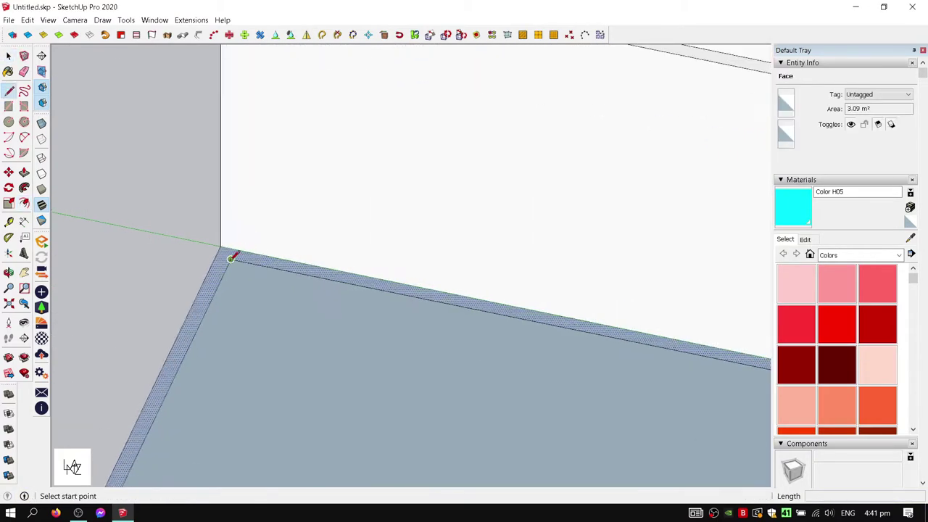
key("space")
scroll(289, 284, "down", 3)
scroll(531, 311, "up", 3)
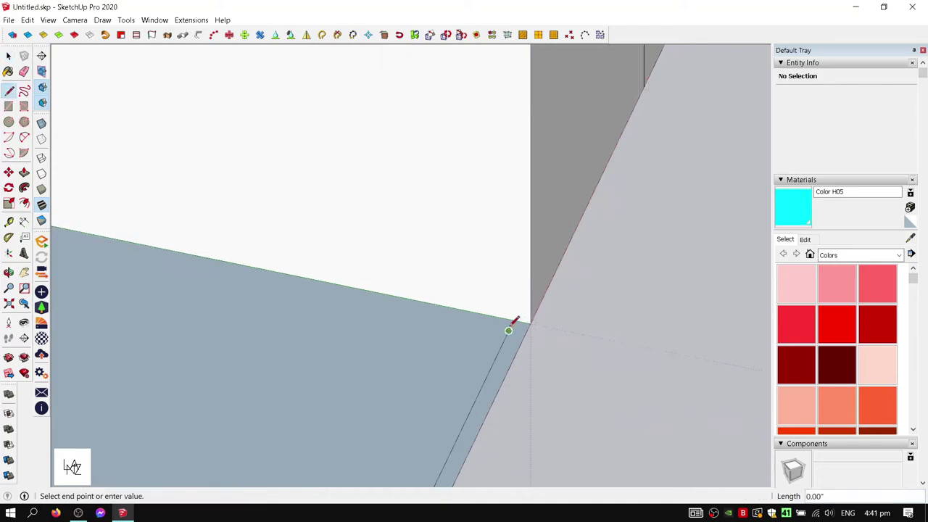
left_click(508, 331)
key("space")
scroll(381, 335, "down", 3)
key("p")
left_click(502, 345)
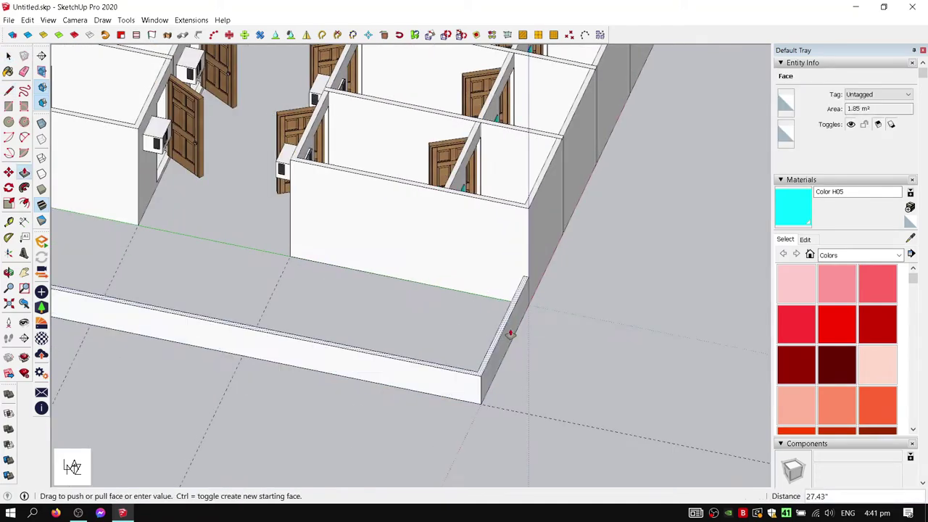
left_click(509, 332)
key("space")
Inspect the new low wall and select its front face
mouse_move(510, 333)
middle_mouse_down()
mouse_move(331, 282)
mouse_move(379, 419)
middle_mouse_up()
left_click(380, 419)
scroll(299, 366, "up", 3)
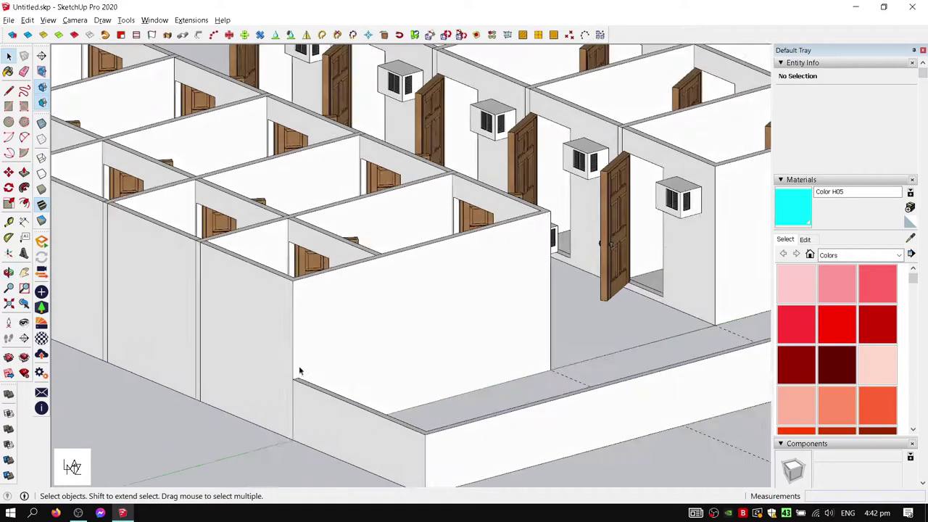
scroll(301, 385, "up", 4)
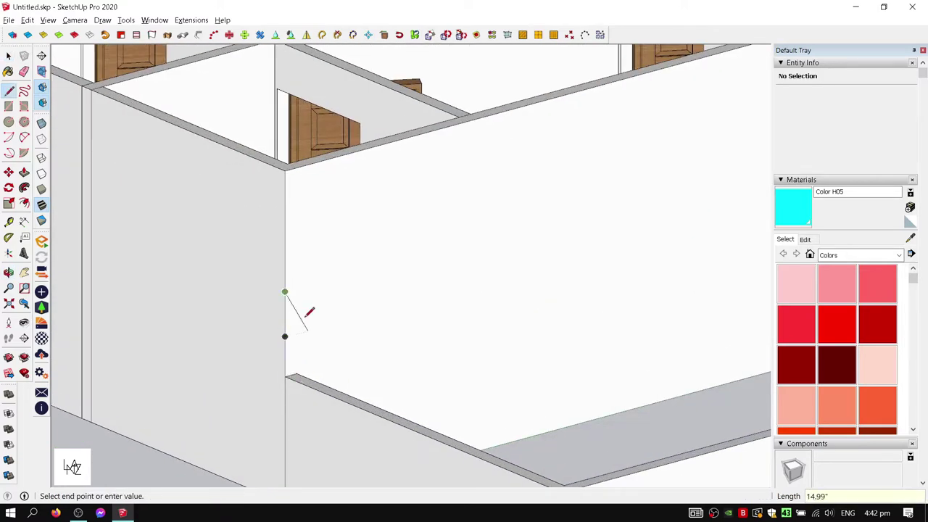
scroll(524, 391, "down", 3)
scroll(382, 348, "down", 2)
scroll(696, 246, "up", 2)
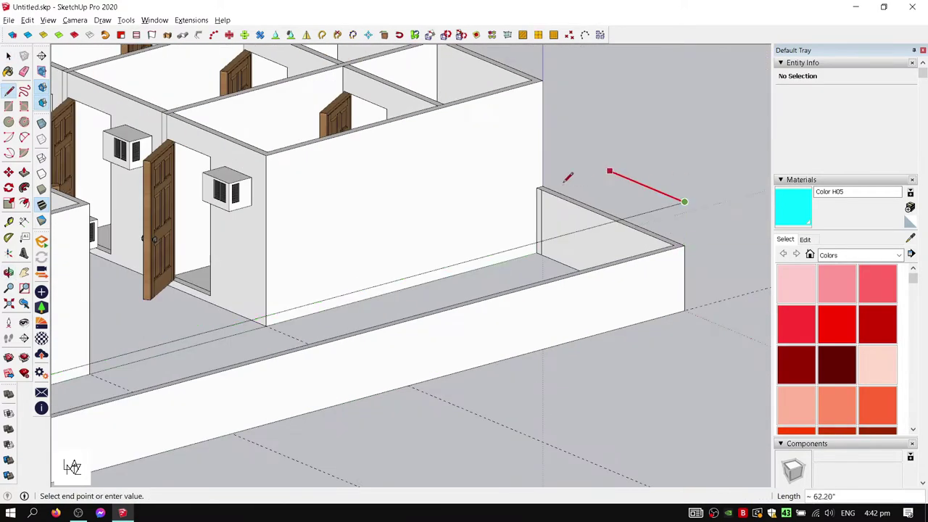
scroll(619, 146, "down", 3)
scroll(613, 150, "up", 3)
Close a new face at the wall's far end and select all connected wall geometry
key("l")
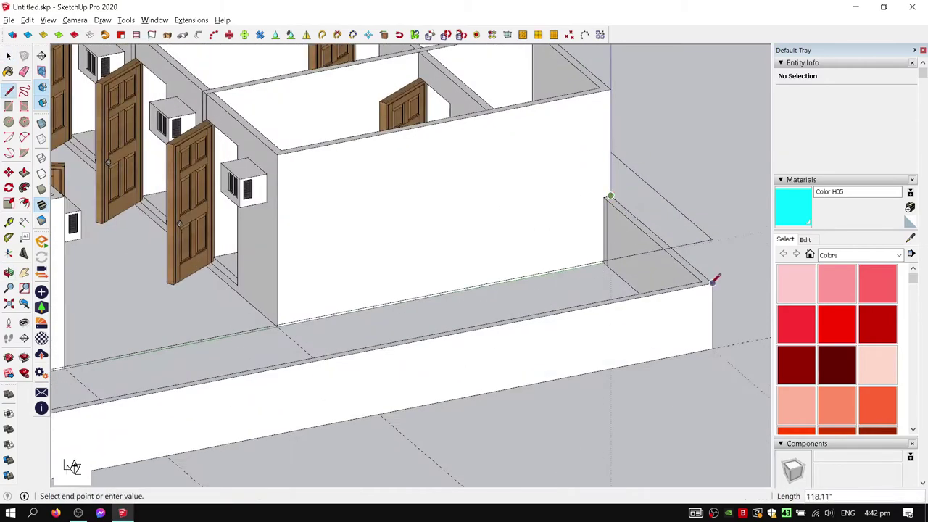
mouse_move(713, 281)
middle_mouse_down()
mouse_move(141, 390)
mouse_move(225, 304)
middle_mouse_up()
left_click(336, 363)
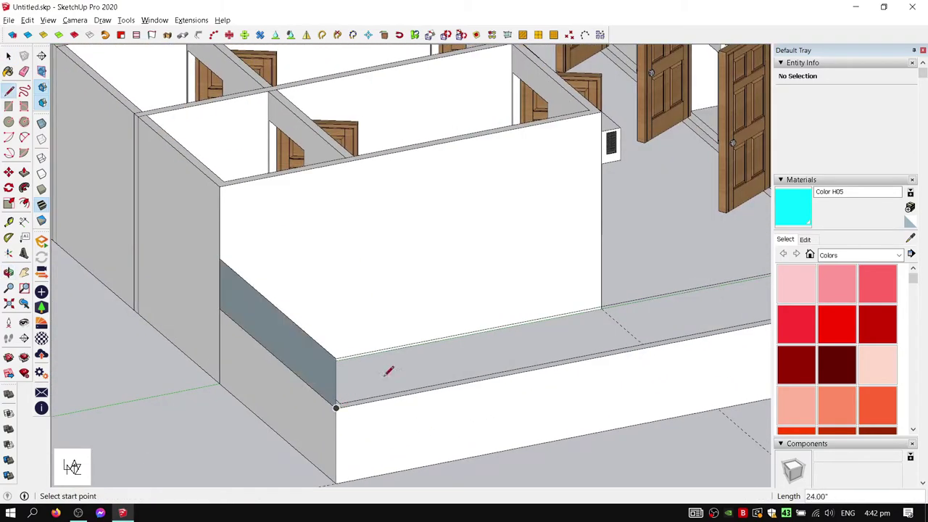
mouse_move(385, 372)
middle_mouse_down()
mouse_move(542, 250)
mouse_move(476, 149)
mouse_move(205, 288)
middle_mouse_up()
key("space")
triple_click(537, 254)
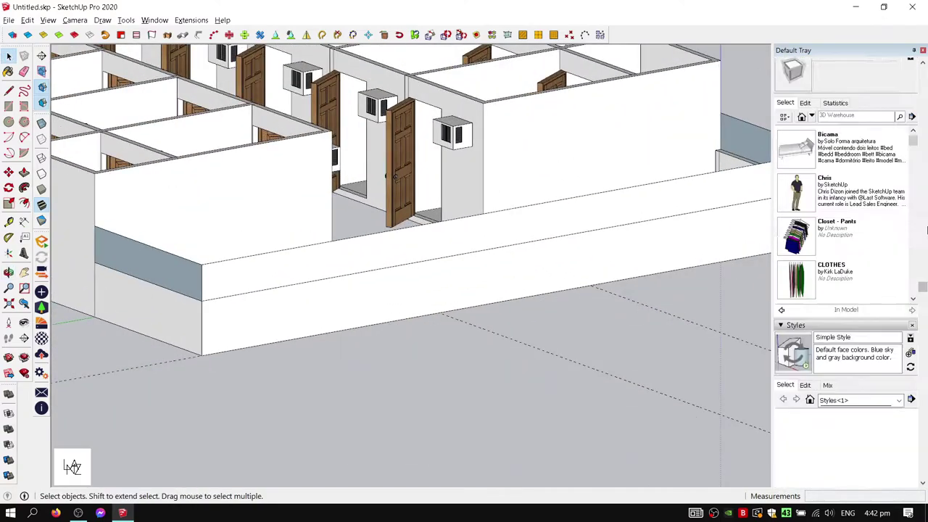
Paint the low wall's upper band faces with Fencing Chain Link from Landscaping, Fencing
left_click(863, 202)
left_click(886, 297)
left_click(862, 202)
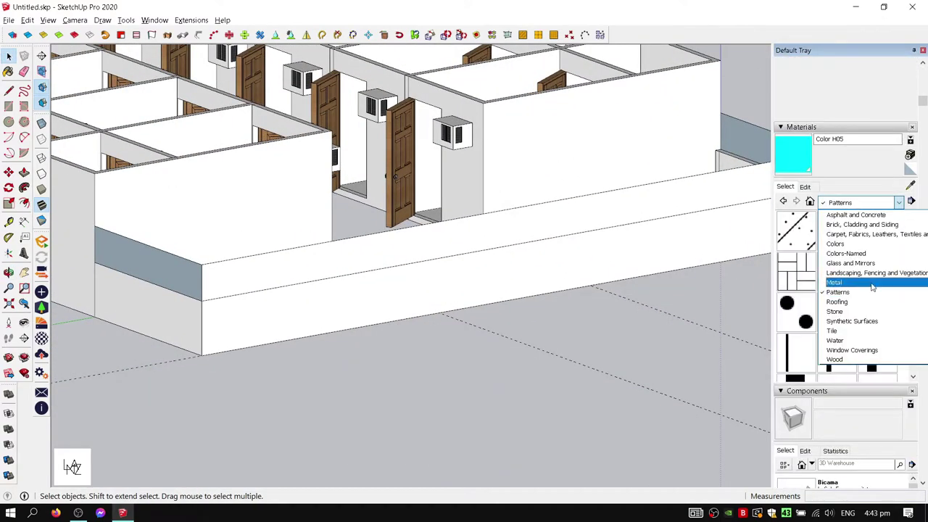
left_click(876, 273)
left_click(837, 272)
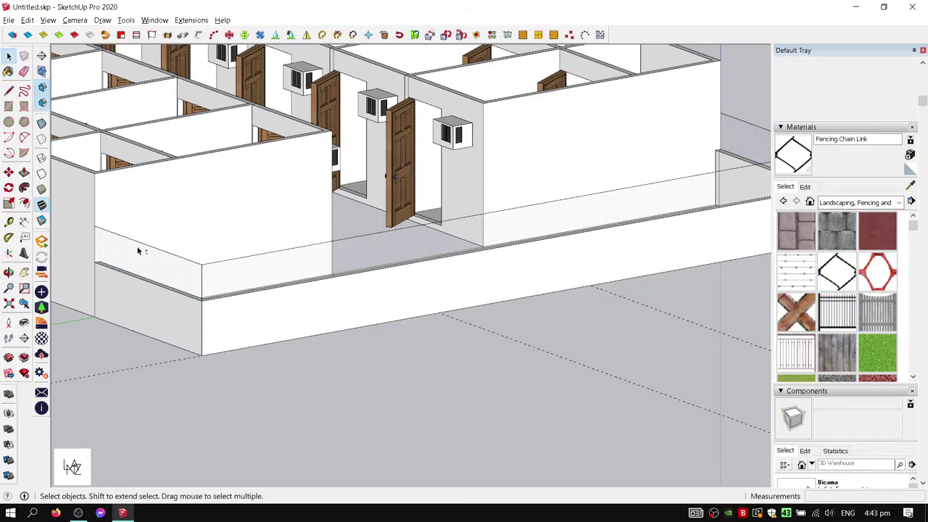
Search components for 'cycle' and download the Bikes - Suzuki SV 650 motorcycle model
mouse_move(139, 251)
middle_mouse_down()
mouse_move(381, 248)
mouse_move(271, 278)
mouse_move(385, 256)
mouse_move(335, 250)
mouse_move(374, 354)
mouse_move(391, 305)
middle_mouse_up()
scroll(385, 256, "down", 5)
scroll(890, 239, "down", 5)
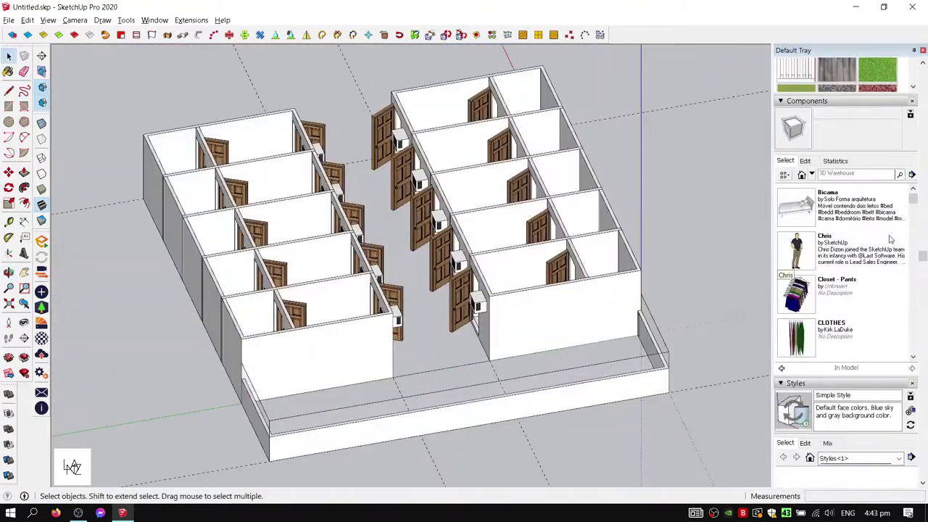
type("motorcycle")
key("Return")
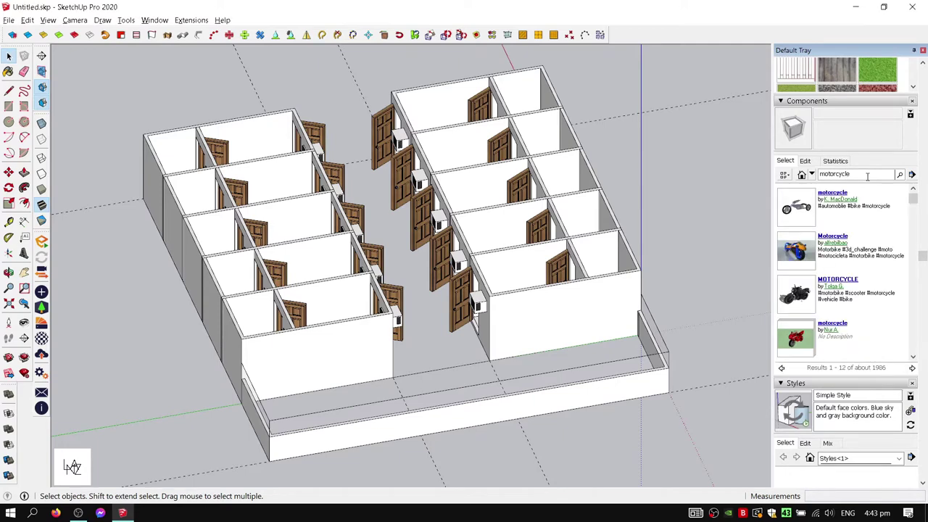
scroll(904, 308, "down", 2)
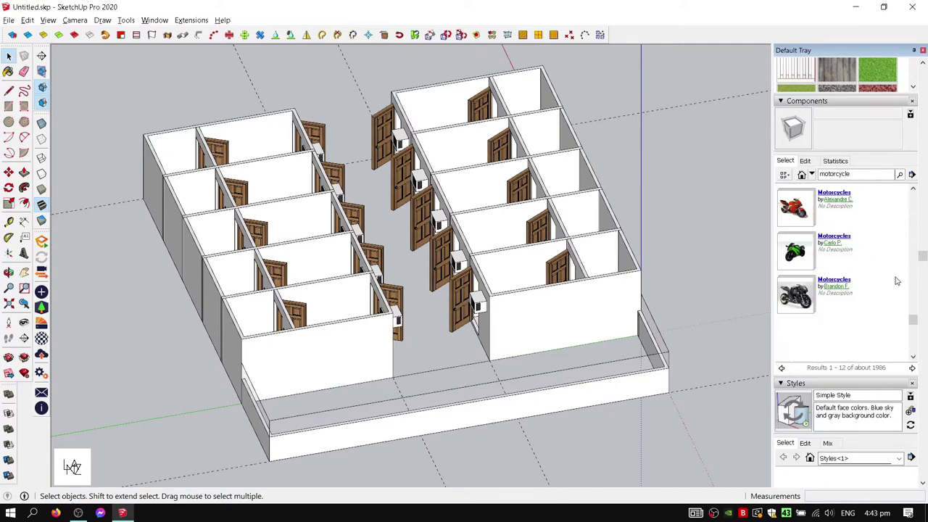
left_click(805, 295)
left_click(798, 210)
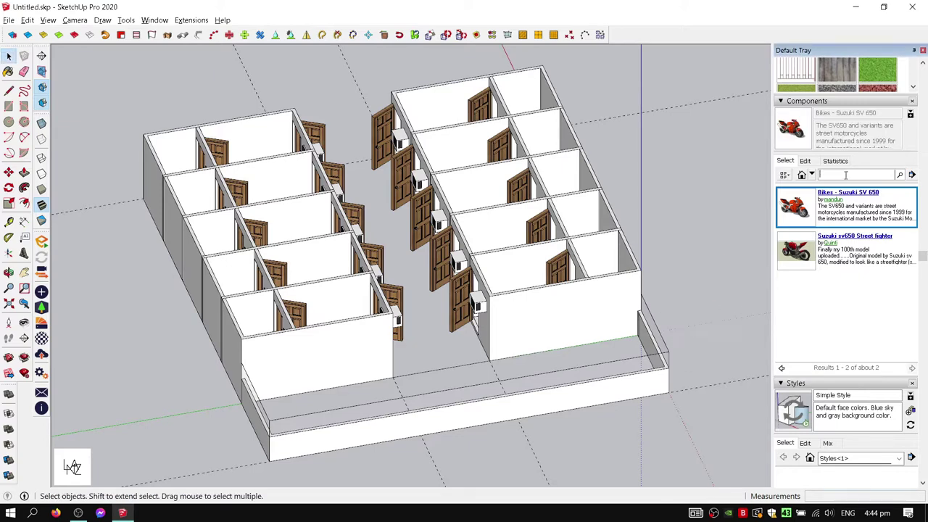
Search components for 'bike' and download a bicycle model from 3D Warehouse
type("sime")
key("Return")
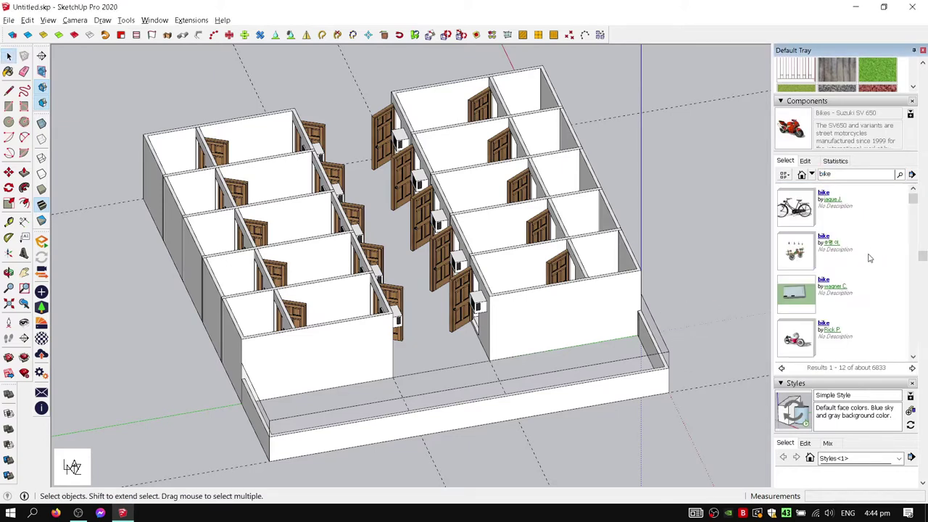
left_click(795, 206)
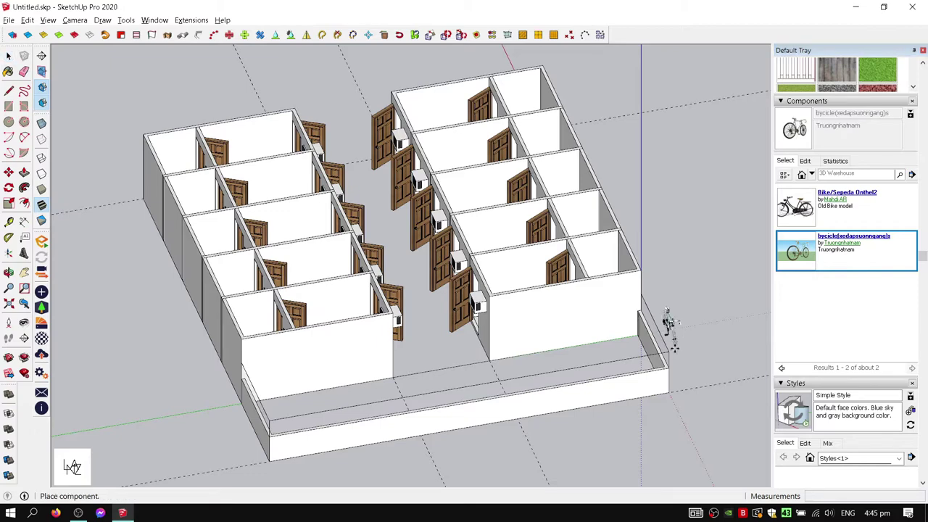
scroll(673, 347, "up", 5)
Place the bicycle beside the low wall and move it up against the wall
left_click(511, 424)
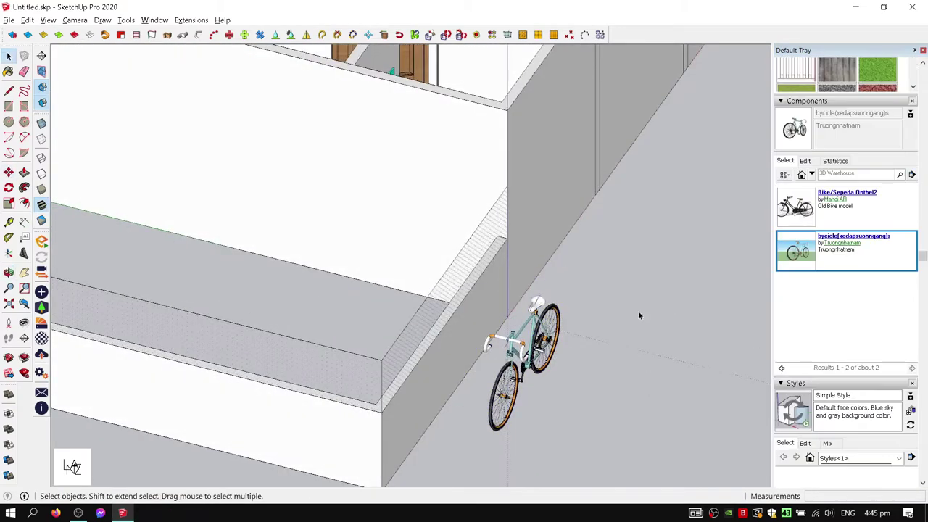
key("q")
key("m")
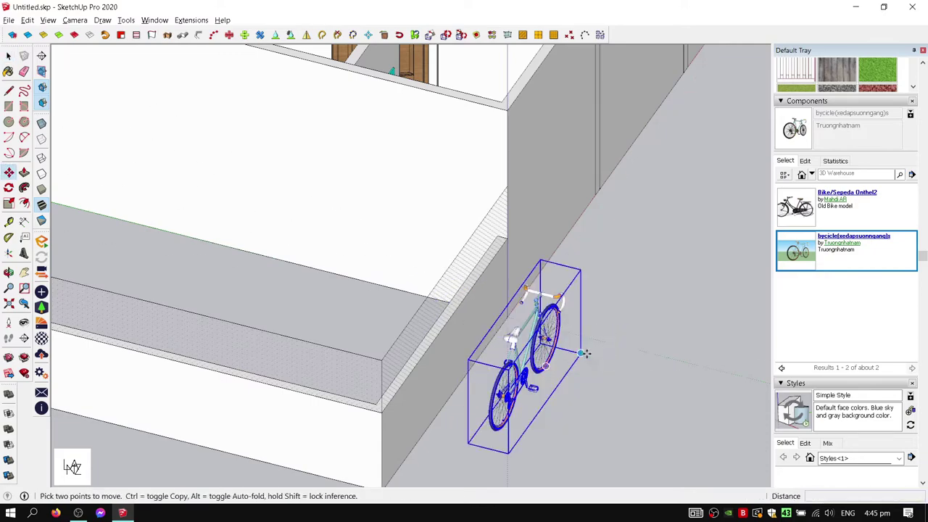
mouse_move(584, 356)
middle_mouse_down()
mouse_move(517, 352)
mouse_move(584, 355)
middle_mouse_up()
key("space")
left_click(648, 201)
mouse_move(648, 201)
middle_mouse_down()
mouse_move(439, 211)
mouse_move(508, 239)
middle_mouse_up()
scroll(926, 251, "down", 2)
scroll(926, 251, "up", 2)
Browse the Components Sampler collection in the Components panel
left_click(811, 173)
left_click(797, 181)
scroll(835, 221, "down", 2)
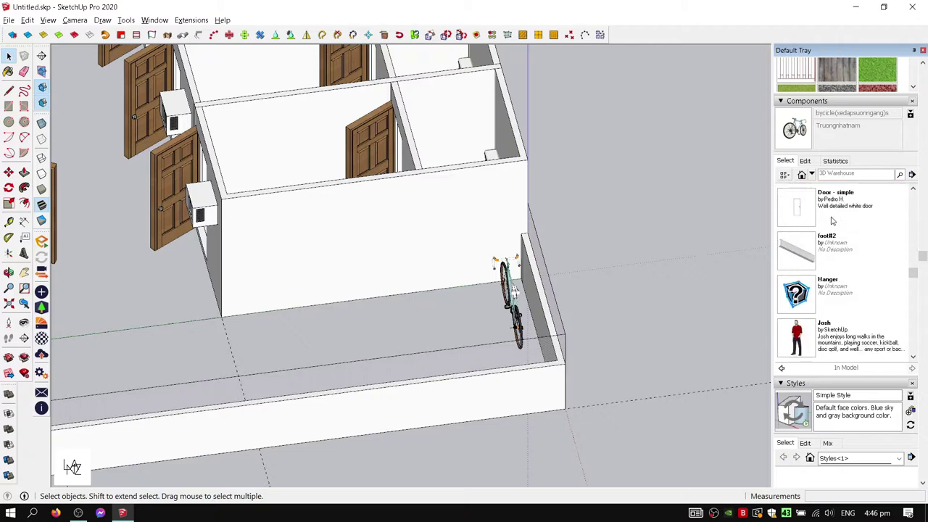
scroll(835, 221, "down", 1)
left_click(811, 173)
left_click(826, 269)
scroll(852, 243, "down", 4)
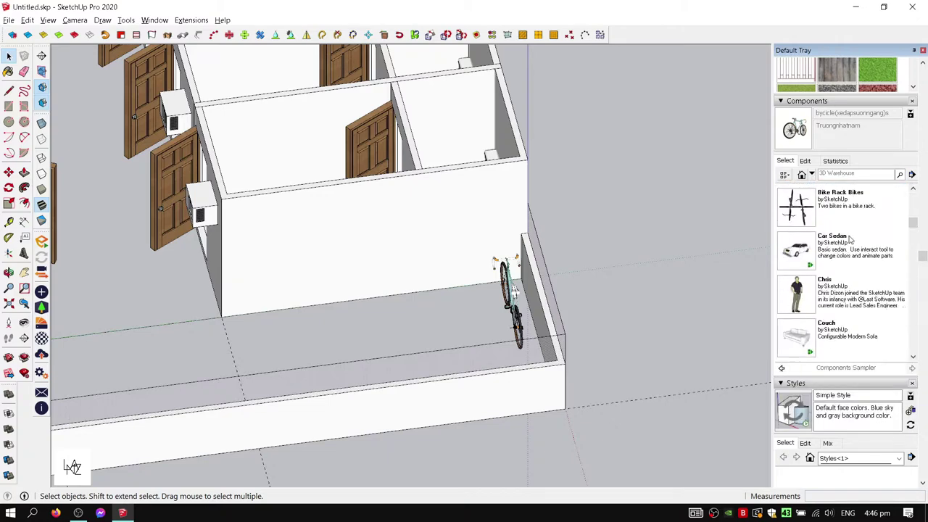
scroll(852, 243, "down", 3)
scroll(852, 243, "down", 4)
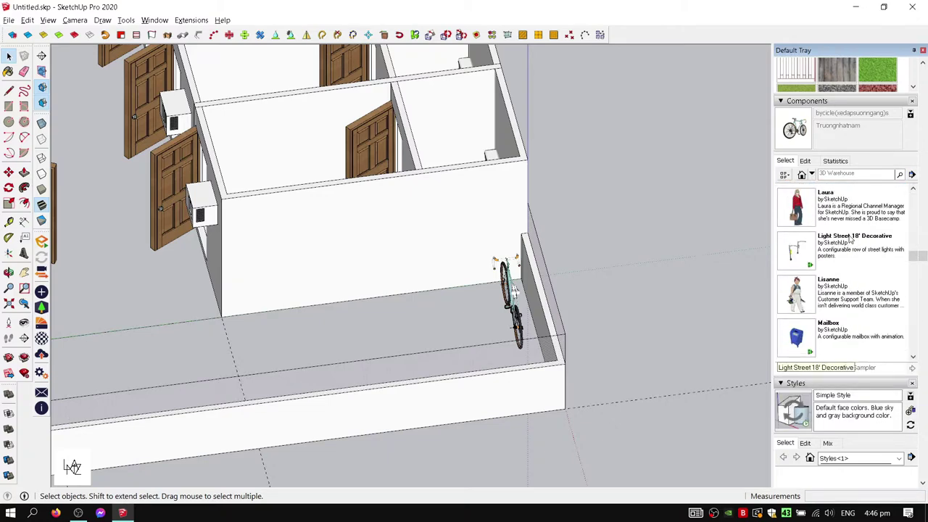
scroll(850, 243, "down", 3)
scroll(848, 245, "down", 4)
scroll(845, 248, "down", 4)
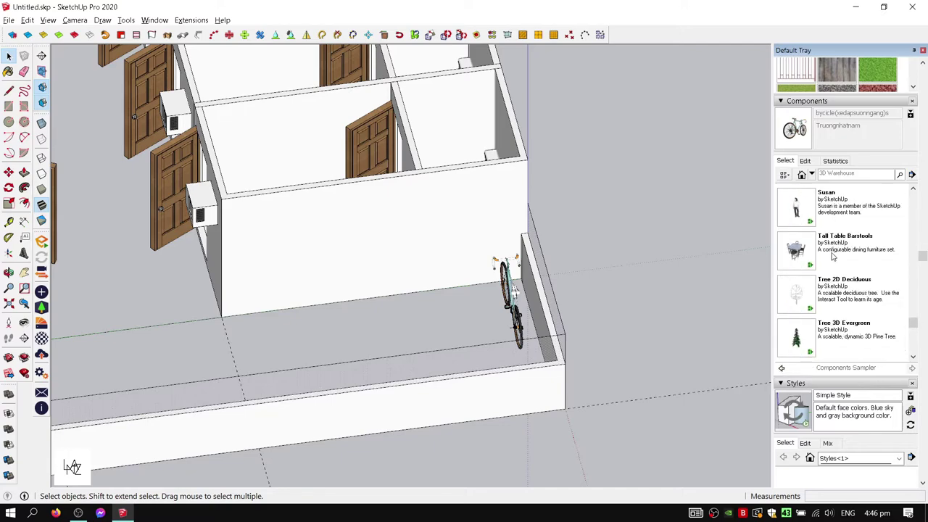
scroll(834, 255, "down", 2)
scroll(834, 255, "up", 1)
scroll(833, 255, "up", 1)
Try the Tall Table Barstools and Picnic Table components, cancelling both
left_click(841, 334)
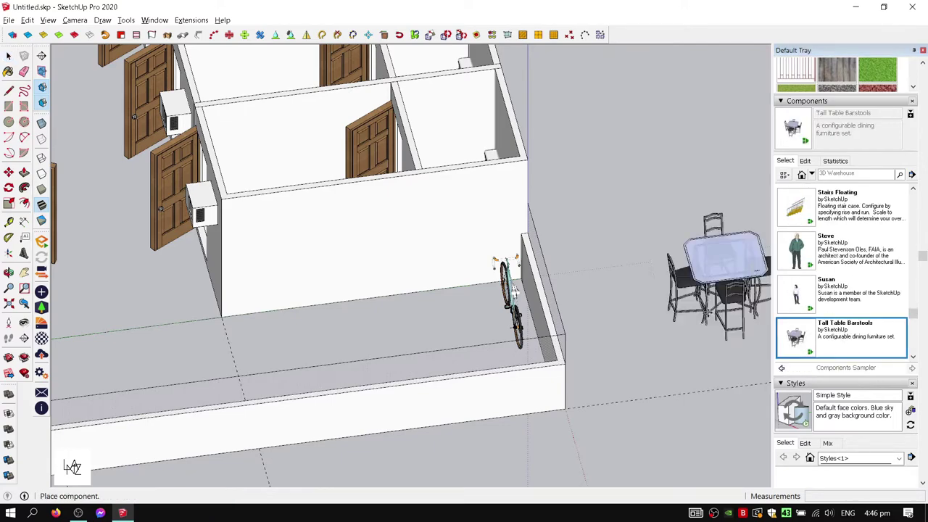
key("Escape")
scroll(841, 290, "up", 1)
left_click(841, 250)
scroll(434, 290, "down", 3)
scroll(308, 180, "up", 3)
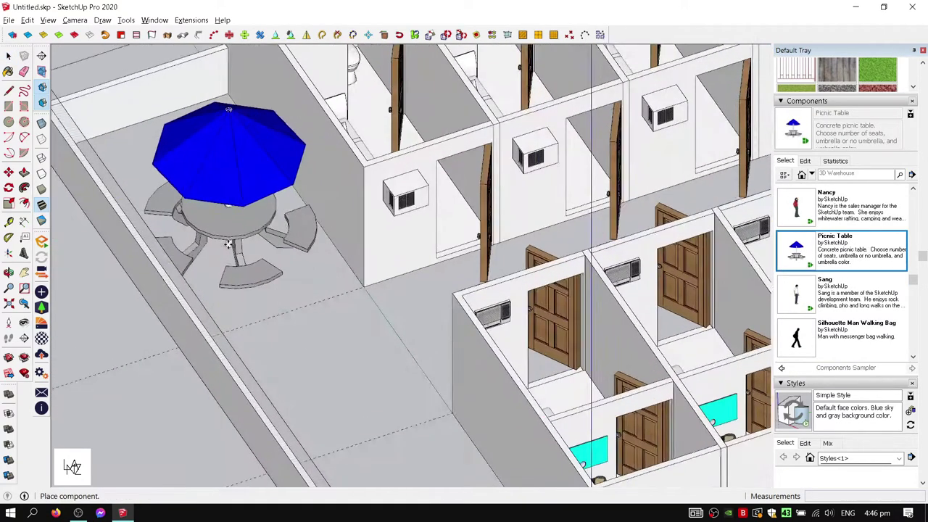
scroll(308, 179, "up", 2)
scroll(308, 180, "up", 2)
key("Escape")
Pick the Bike Rack Bikes component, rotate it 90° and move it into the base corner
scroll(814, 293, "up", 3)
scroll(813, 293, "up", 3)
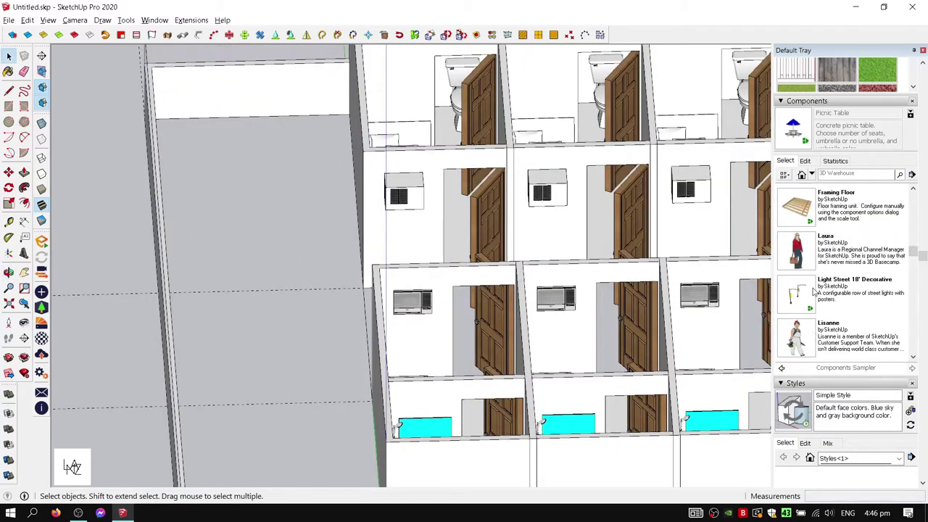
scroll(814, 290, "up", 3)
left_click(814, 294)
middle_click_drag(290, 310, 434, 312)
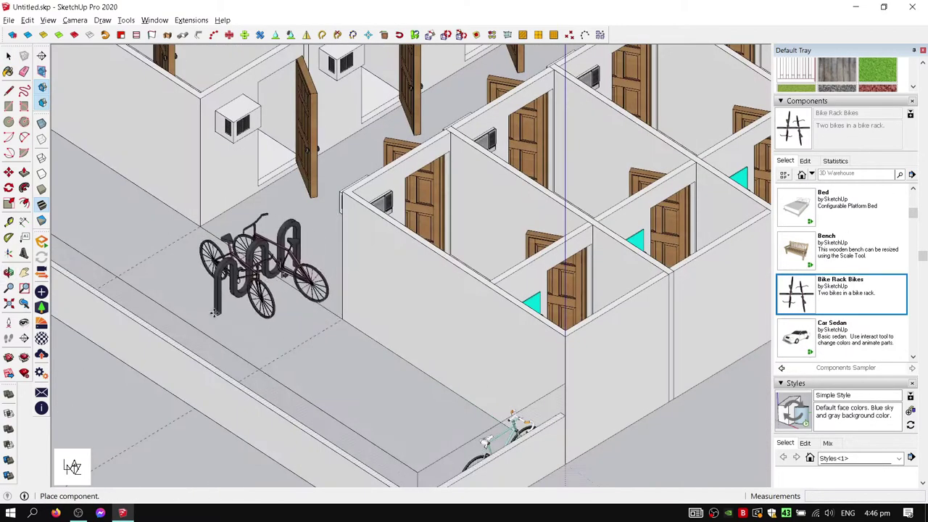
middle_click_drag(259, 269, 435, 311)
scroll(334, 326, "up", 3)
key("q")
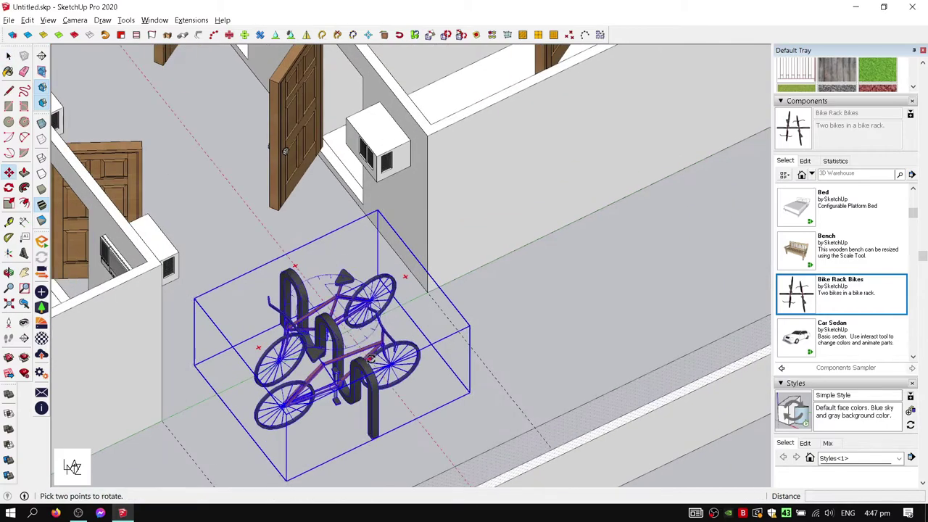
key("Return")
key("m")
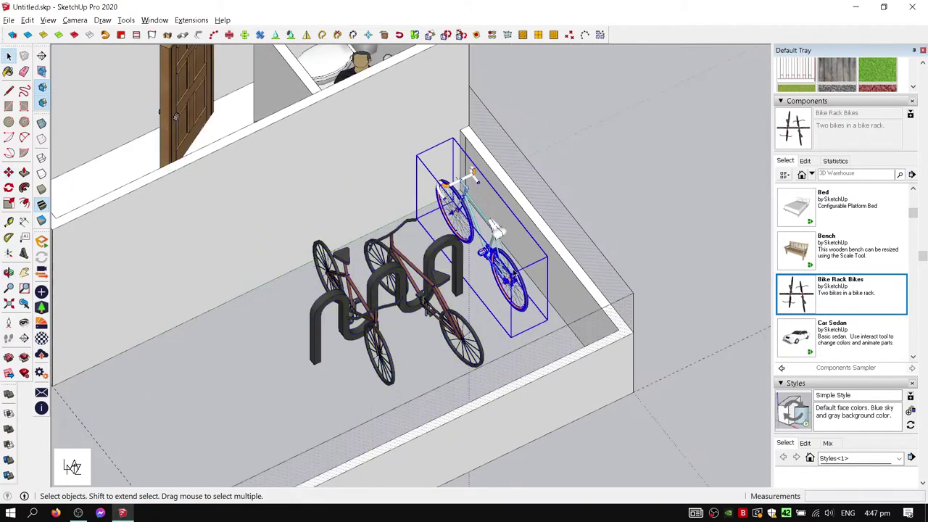
key("space")
Orbit around the bathroom block toward the corridor between the doors to check the rack
mouse_move(556, 187)
middle_mouse_down()
mouse_move(630, 145)
mouse_move(645, 188)
middle_mouse_up()
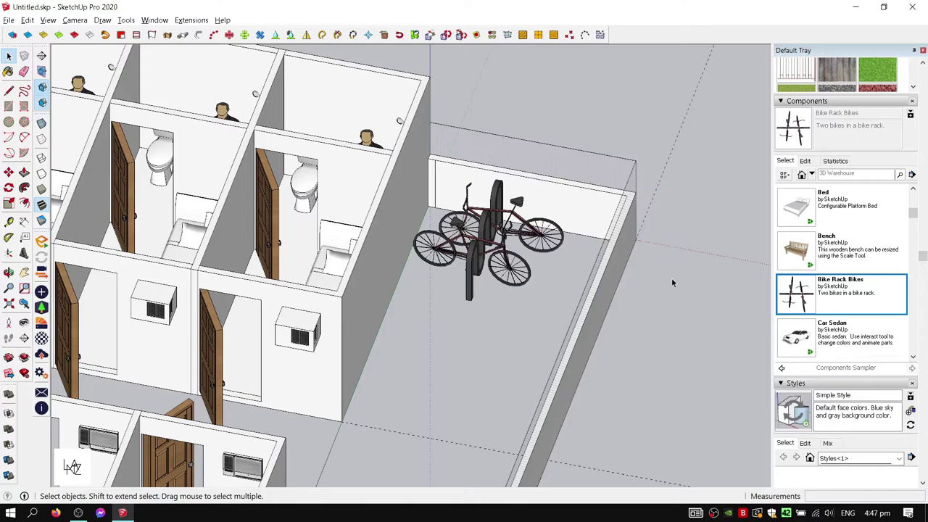
scroll(672, 283, "down", 5)
middle_click_drag(671, 283, 435, 326)
scroll(267, 352, "up", 5)
scroll(253, 330, "down", 3)
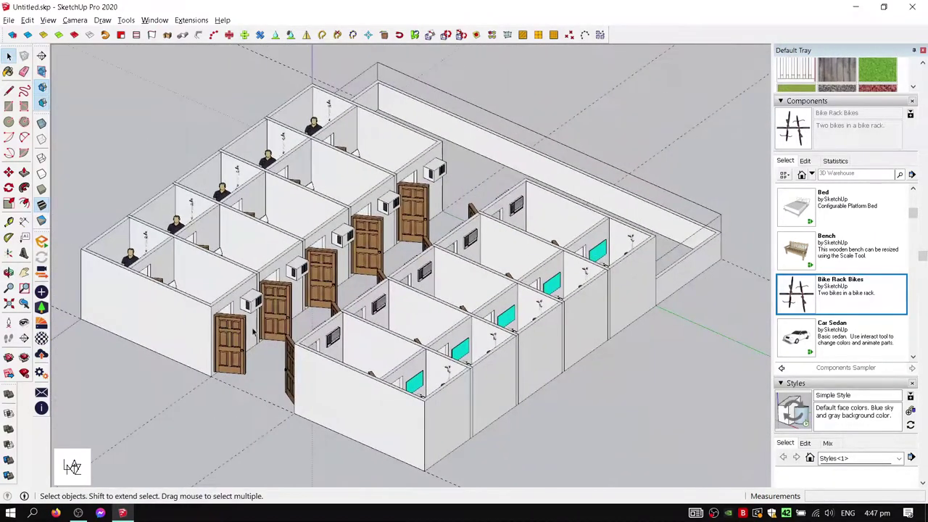
mouse_move(384, 313)
middle_mouse_down()
mouse_move(364, 338)
mouse_move(375, 326)
middle_mouse_up()
scroll(365, 338, "up", 5)
Measure a guide from the wall corner with the Tape Measure to mark the corridor front
key("t")
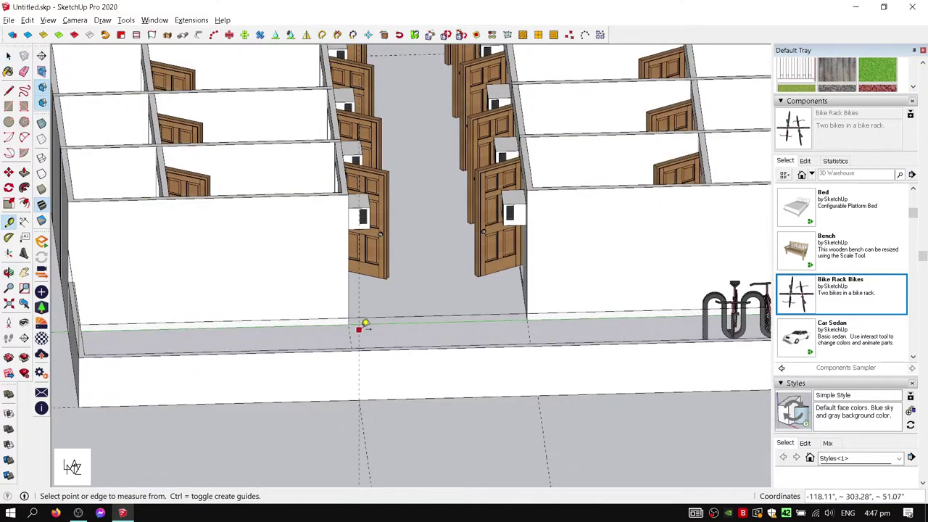
middle_click_drag(480, 418, 286, 300)
middle_click_drag(245, 250, 327, 315)
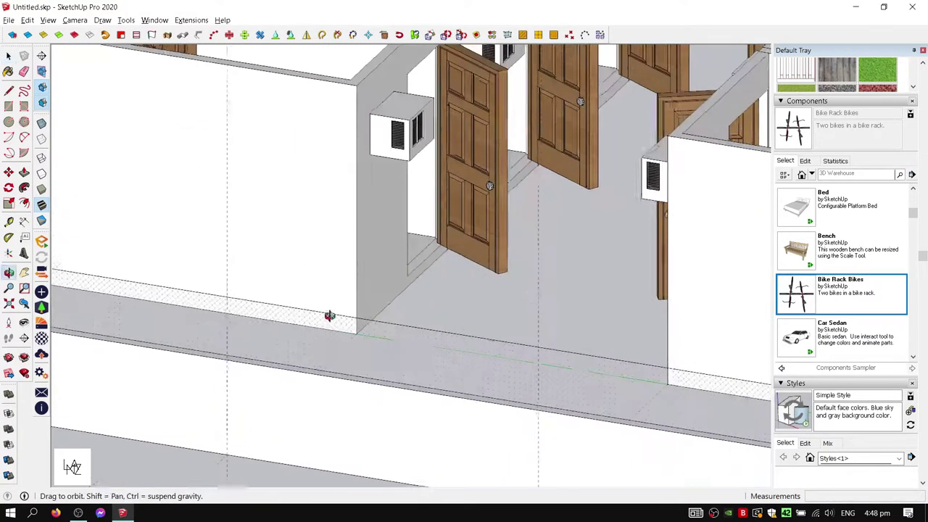
key("t")
scroll(248, 373, "up", 2)
left_click(439, 275)
middle_click_drag(439, 275, 509, 381)
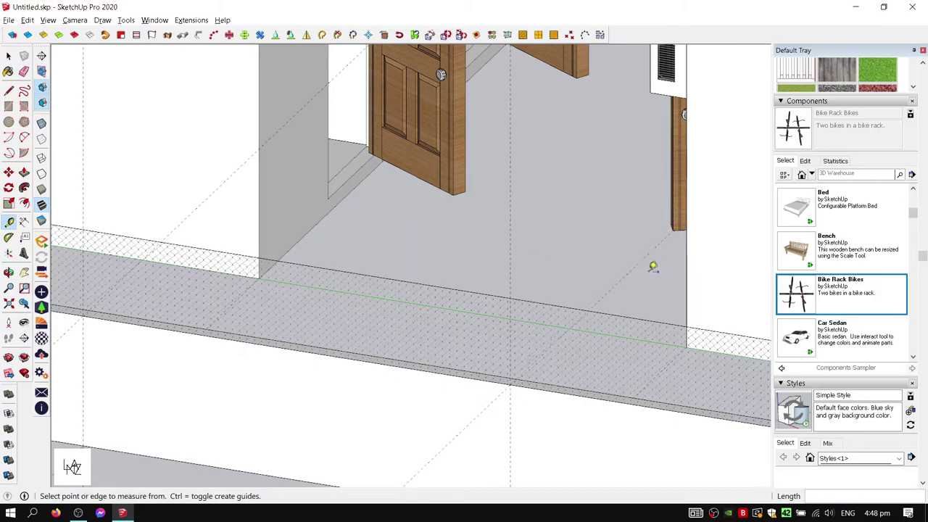
scroll(482, 218, "down", 3)
key("space")
scroll(482, 155, "down", 3)
scroll(141, 258, "down", 3)
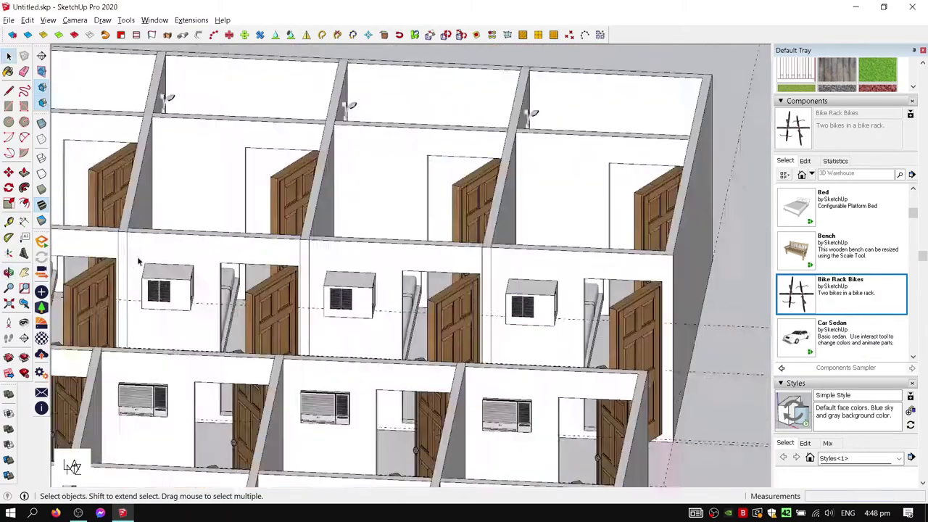
middle_click_drag(140, 259, 55, 160)
Draw a rectangle strip across the corridor front and raise it into a wall
key("r")
left_click(55, 161)
mouse_move(648, 321)
middle_mouse_down()
mouse_move(613, 311)
mouse_move(278, 303)
middle_mouse_up()
left_click(612, 382)
key("space")
middle_click_drag(611, 403, 310, 352)
key("p")
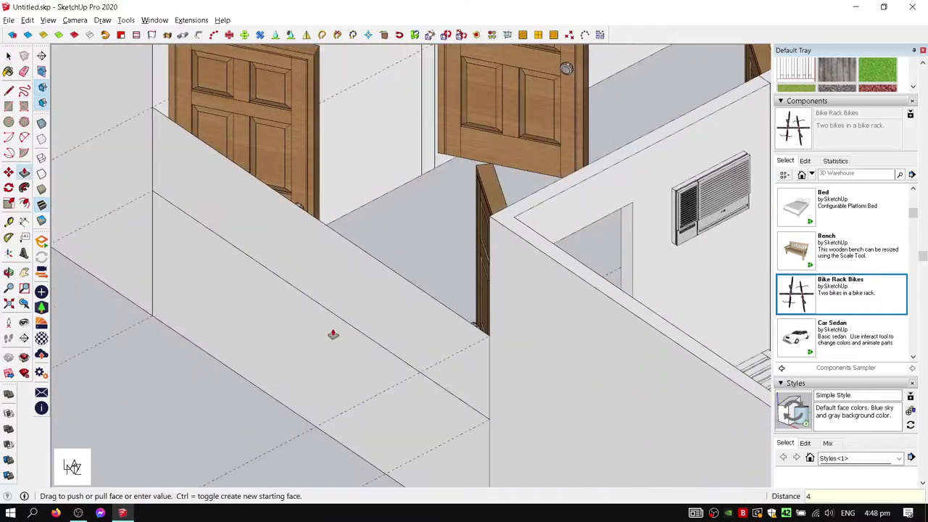
scroll(512, 328, "up", 2)
left_click(512, 328)
left_click(452, 280)
Draw another rectangle beside the new wall and orbit around it
key("r")
left_click(331, 196)
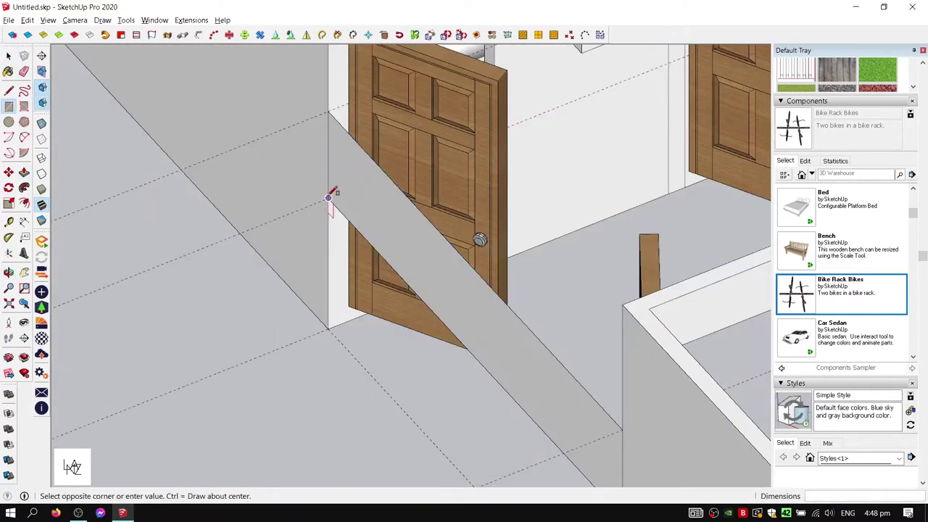
scroll(569, 398, "up", 3)
left_click(570, 398)
key("p")
middle_click_drag(449, 244, 282, 259)
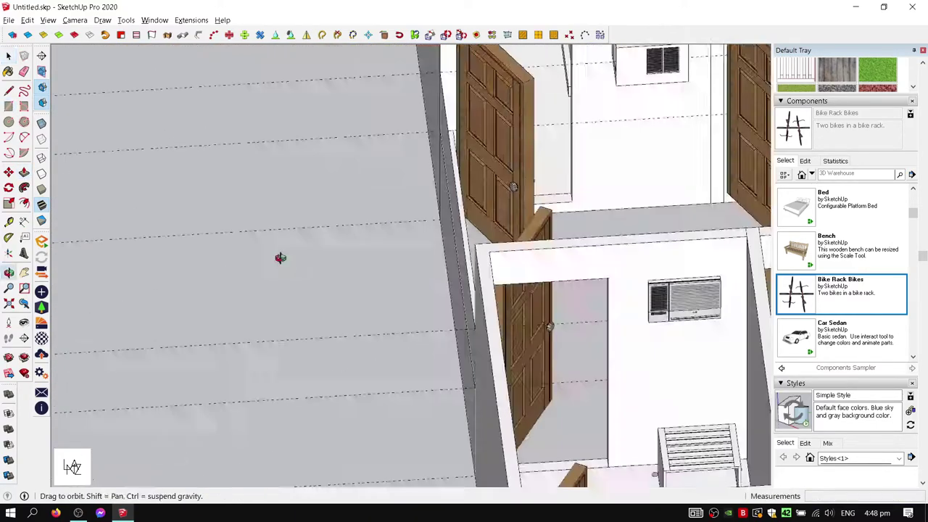
key("space")
Pan over to the bike rack and orbit to view the whole room layout
key("alt+Tab")
key("alt+Tab")
scroll(327, 129, "down", 3)
scroll(478, 256, "up", 4)
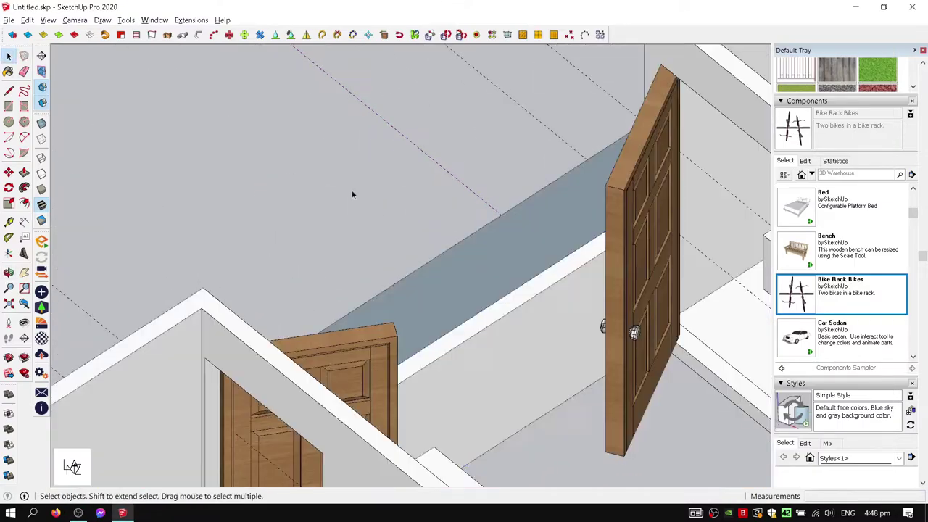
scroll(507, 275, "down", 5)
middle_click_drag(725, 304, 575, 249, "shift")
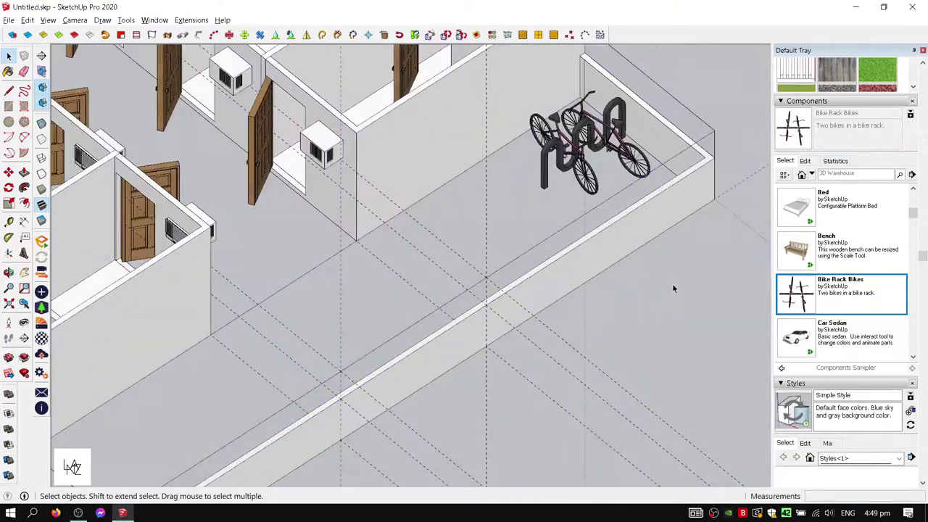
key("b")
scroll(610, 244, "down", 5)
mouse_move(445, 211)
middle_mouse_down()
mouse_move(296, 171)
mouse_move(348, 295)
middle_mouse_up()
key("space")
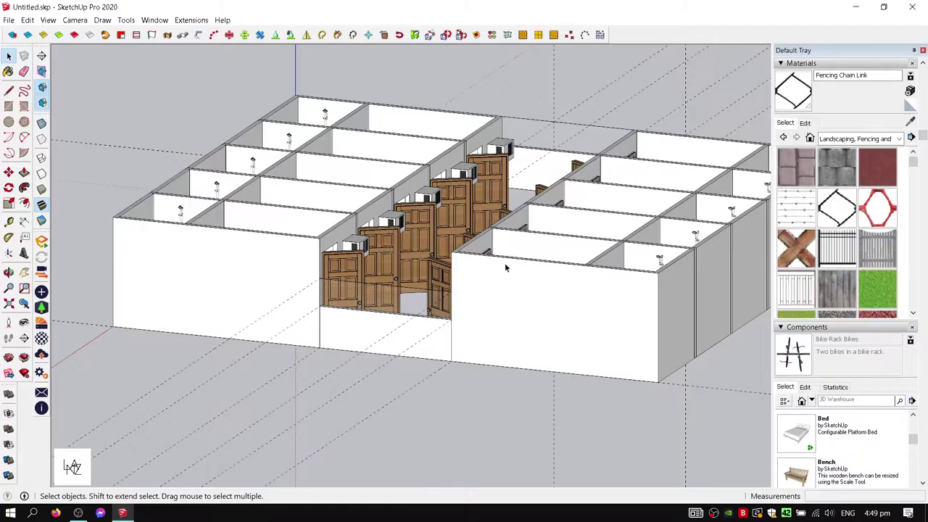
Search the components for 'bench' and place a bench beside the bike rack
scroll(505, 268, "down", 3)
mouse_move(506, 267)
middle_mouse_down()
mouse_move(347, 303)
mouse_move(406, 239)
middle_mouse_up()
scroll(507, 290, "up", 3)
scroll(870, 217, "down", 3)
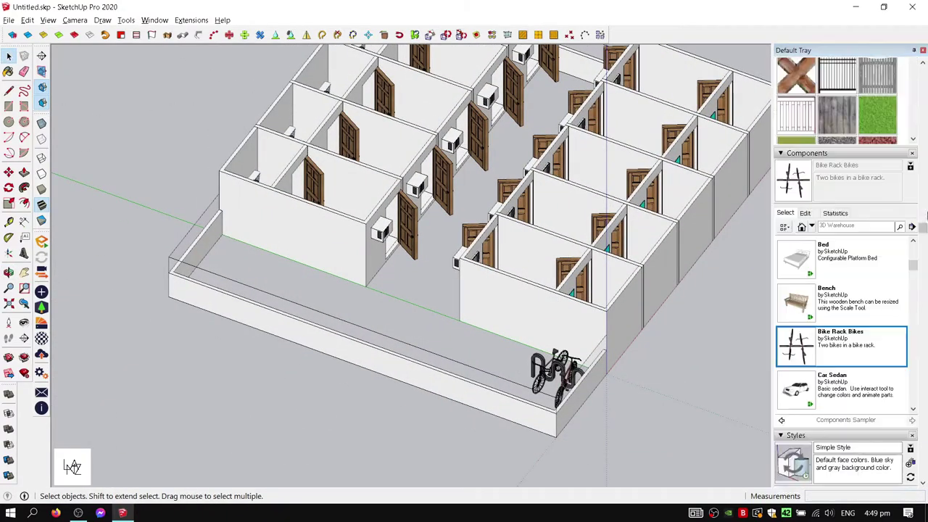
type("bench")
key("Return")
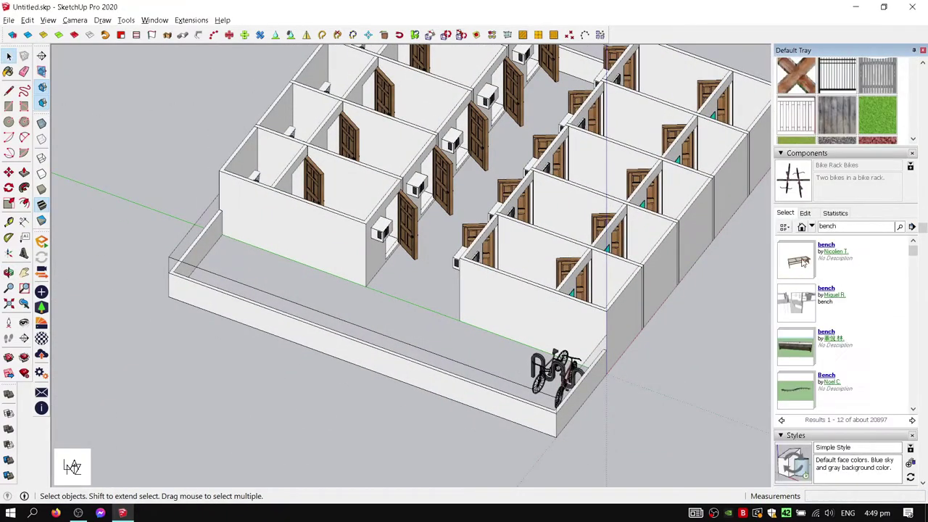
scroll(461, 369, "up", 2)
scroll(476, 377, "down", 3)
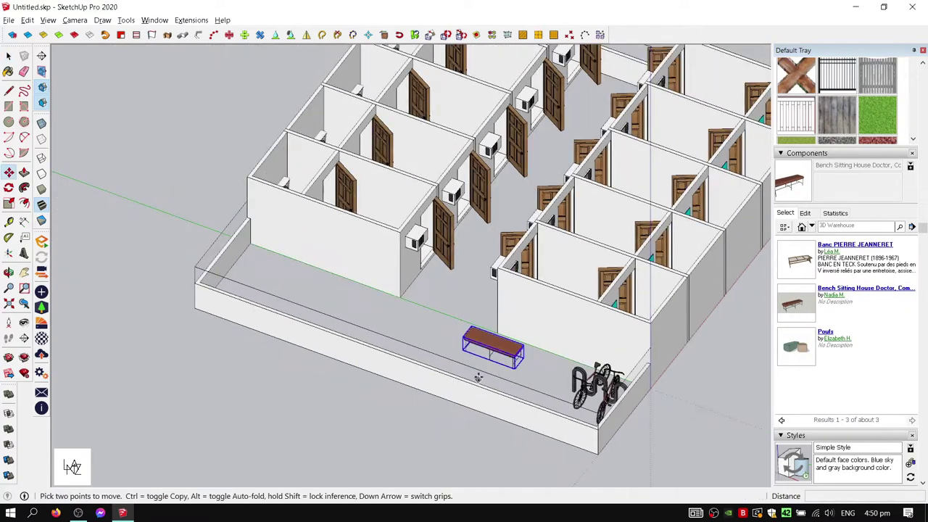
scroll(476, 377, "up", 8)
left_click(678, 401)
Search the online models for 'motor' and open the motorbike collection result
scroll(233, 303, "down", 3)
scroll(344, 379, "down", 3)
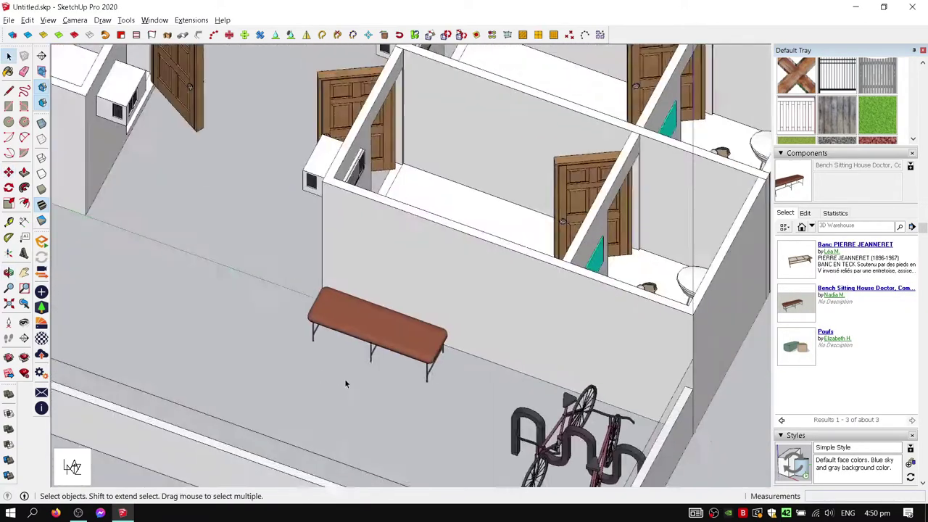
scroll(518, 338, "down", 1)
scroll(461, 335, "up", 5)
scroll(461, 334, "down", 5)
middle_click_drag(255, 201, 411, 278)
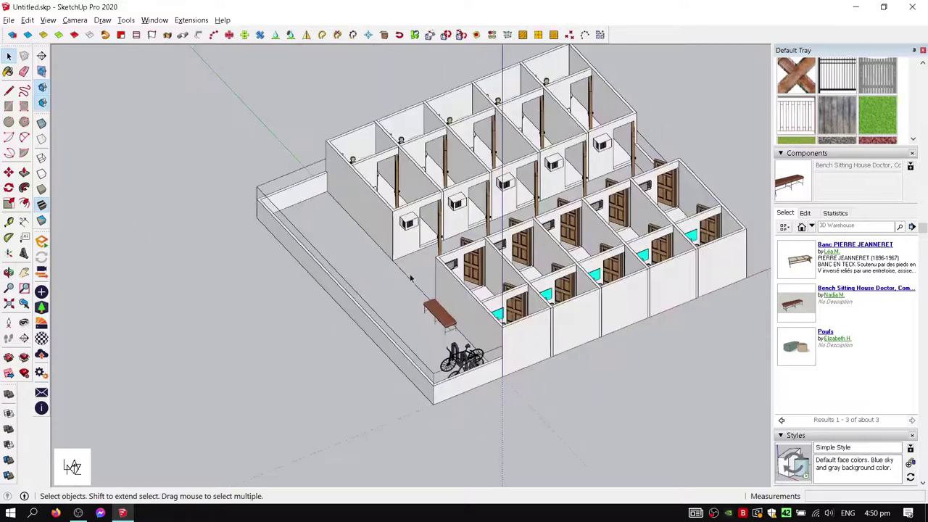
type("motor")
key("Return")
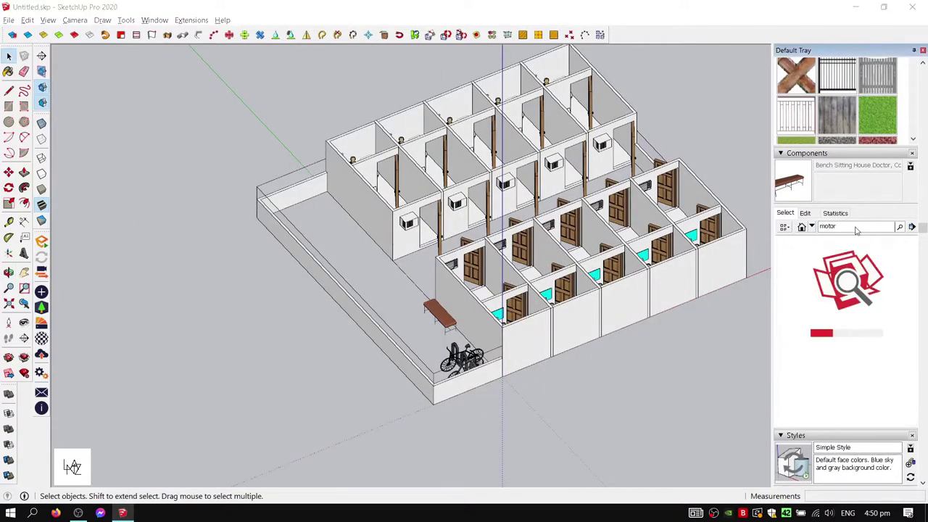
left_click(795, 304)
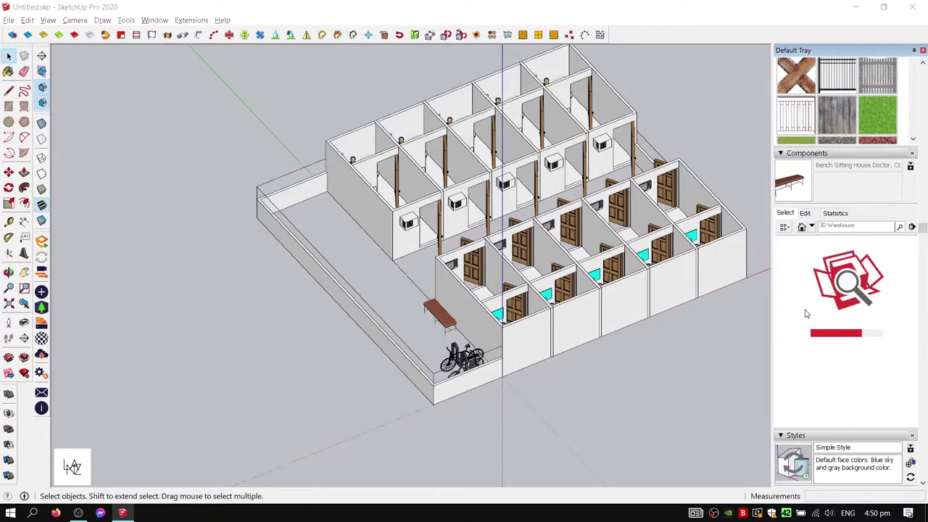
scroll(898, 349, "down", 1)
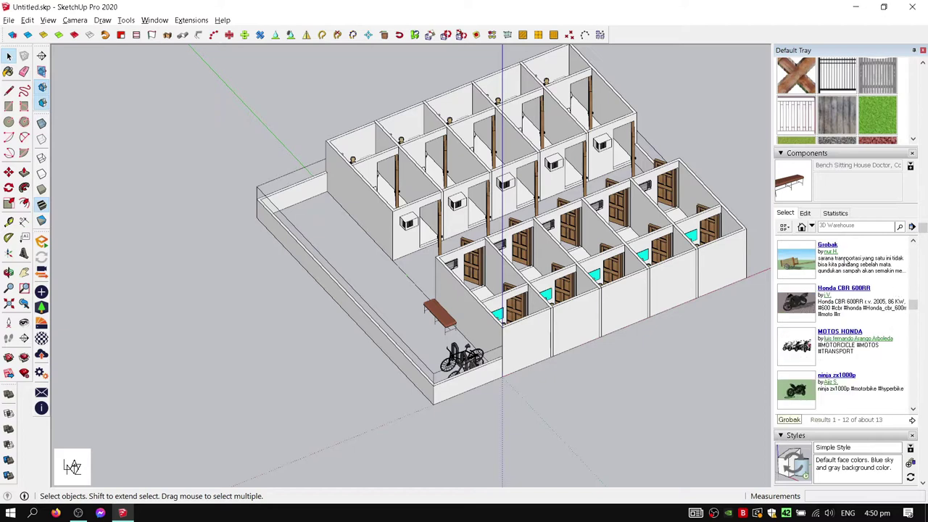
Search 'honda motor' and download the Honda CB 600 F Hornet model
type("hinda")
key("Return")
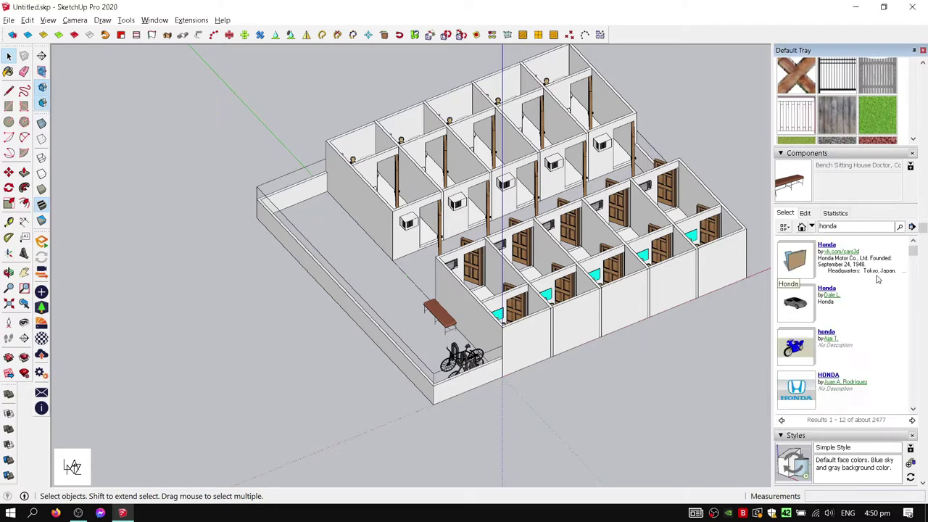
scroll(883, 251, "down", 2)
scroll(884, 251, "down", 2)
scroll(883, 251, "down", 1)
type(" motor")
key("Return")
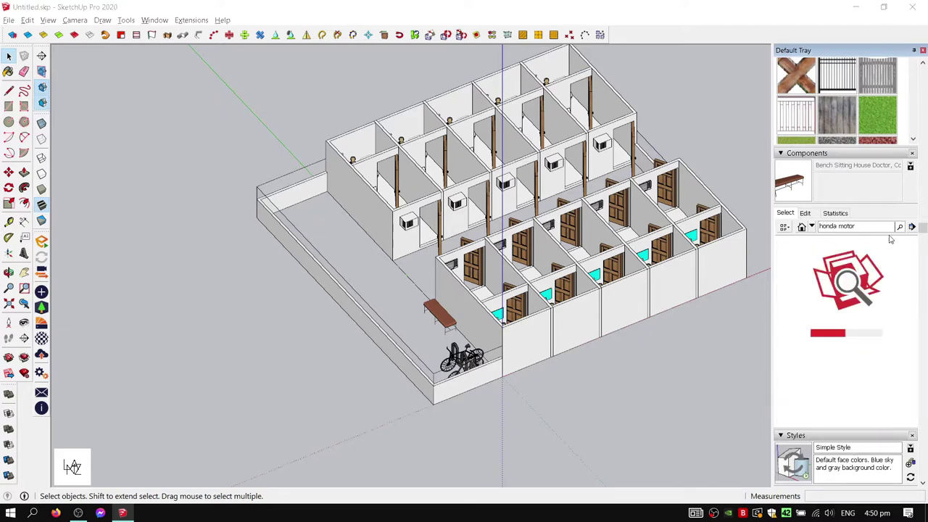
scroll(835, 344, "down", 2)
scroll(835, 344, "down", 2)
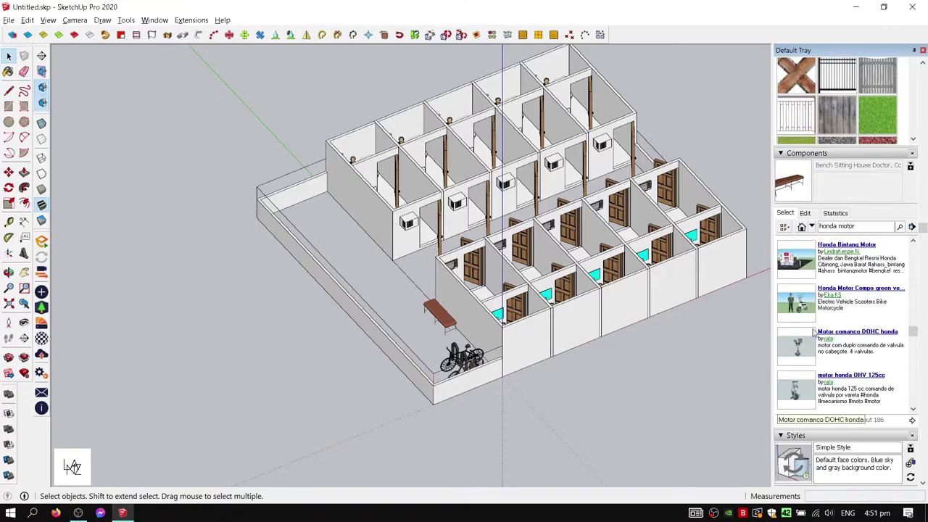
scroll(834, 344, "down", 2)
scroll(835, 344, "up", 3)
scroll(835, 326, "up", 2)
left_click(833, 299)
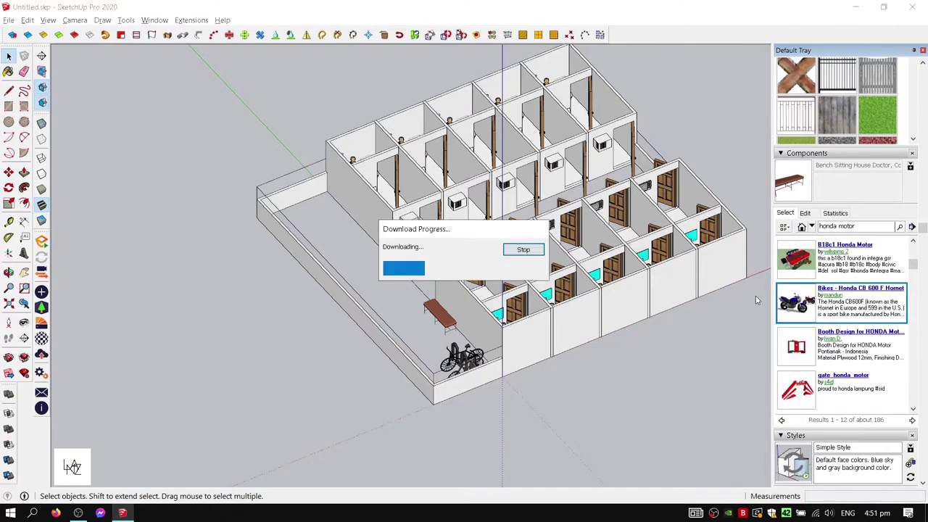
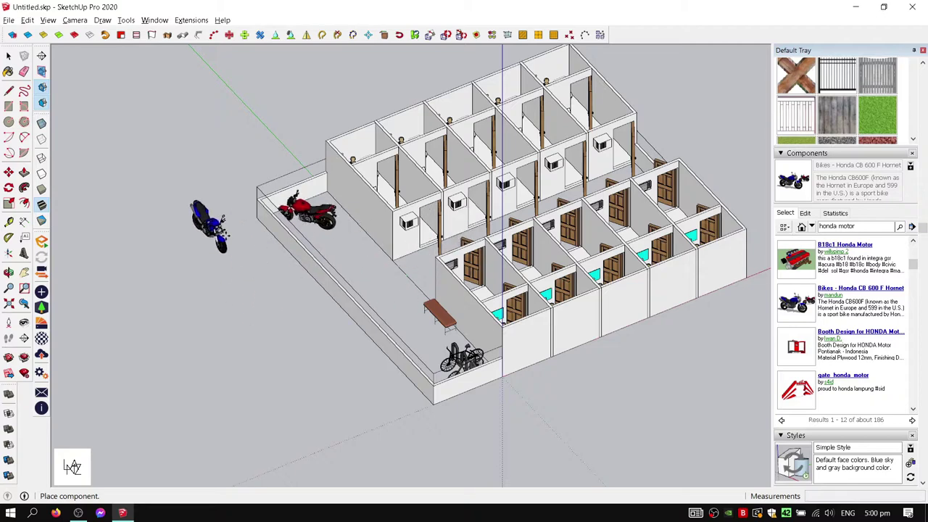
Inside the bikes component, move the red bike beside the blue one and turn it parallel
scroll(239, 261, "up", 1)
scroll(217, 268, "up", 2)
scroll(224, 268, "up", 1)
left_click(225, 268)
double_click(225, 268)
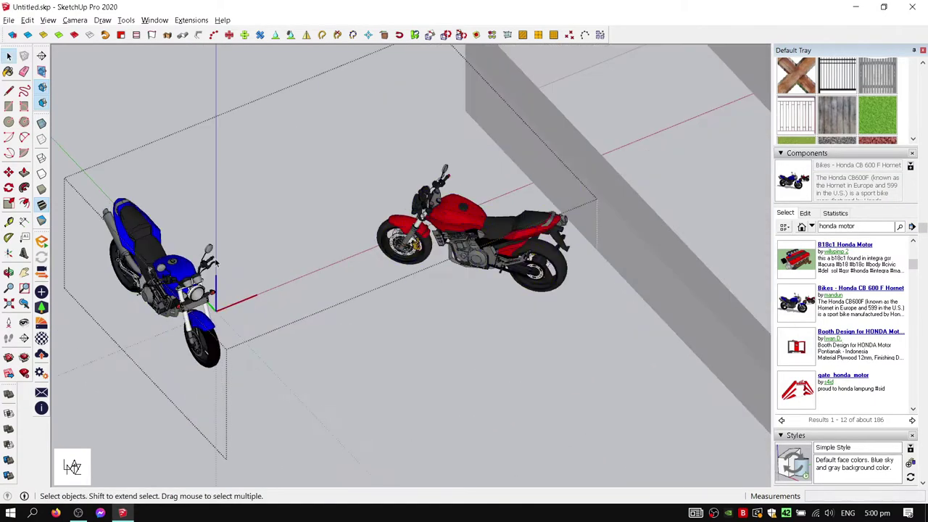
left_click(532, 198)
left_click(352, 185)
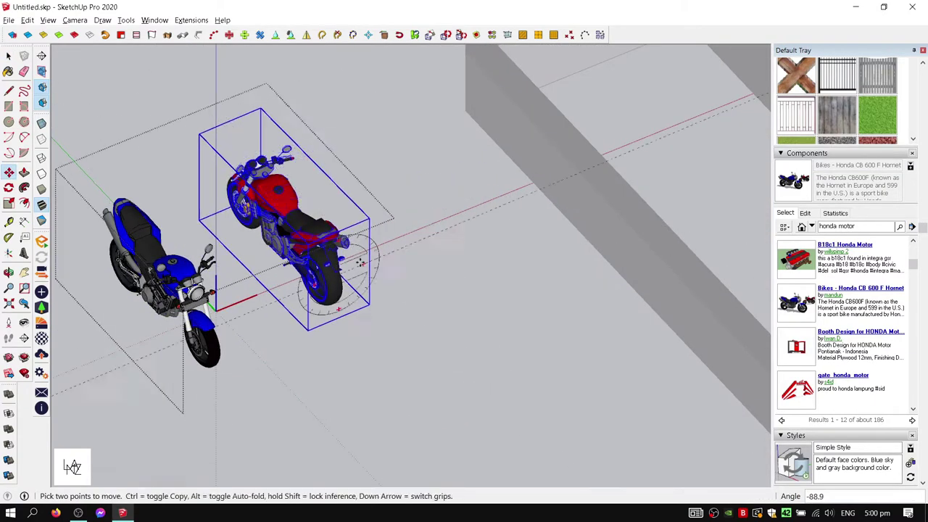
mouse_move(352, 184)
middle_mouse_down()
mouse_move(491, 281)
mouse_move(414, 269)
middle_mouse_up()
Rotate the red bike again to its final angle and exit component editing
key("q")
left_click(383, 372)
left_click(384, 319)
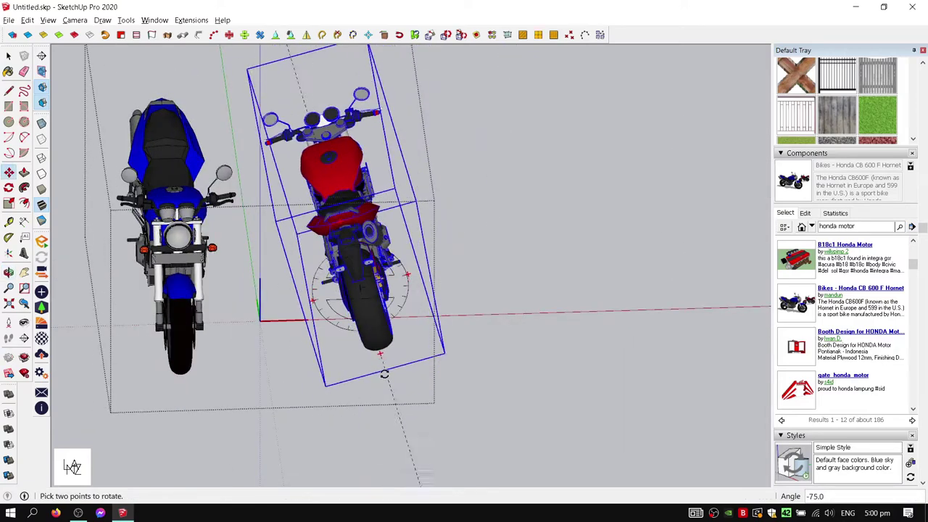
left_click(458, 262)
key("space")
key("Escape")
Move both bikes together into the building's side parking yard
key("m")
left_click(326, 325)
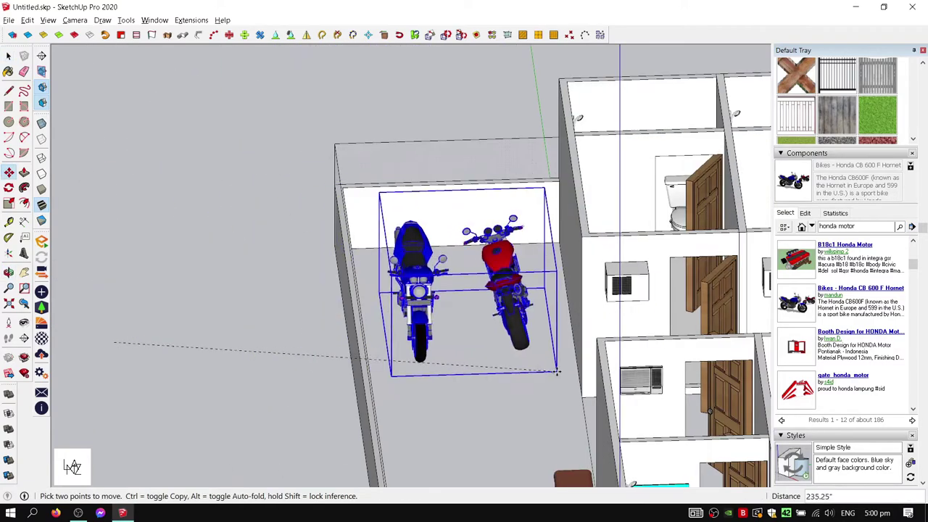
left_click(551, 391)
mouse_move(551, 392)
middle_mouse_down()
mouse_move(220, 388)
mouse_move(469, 353)
middle_mouse_up()
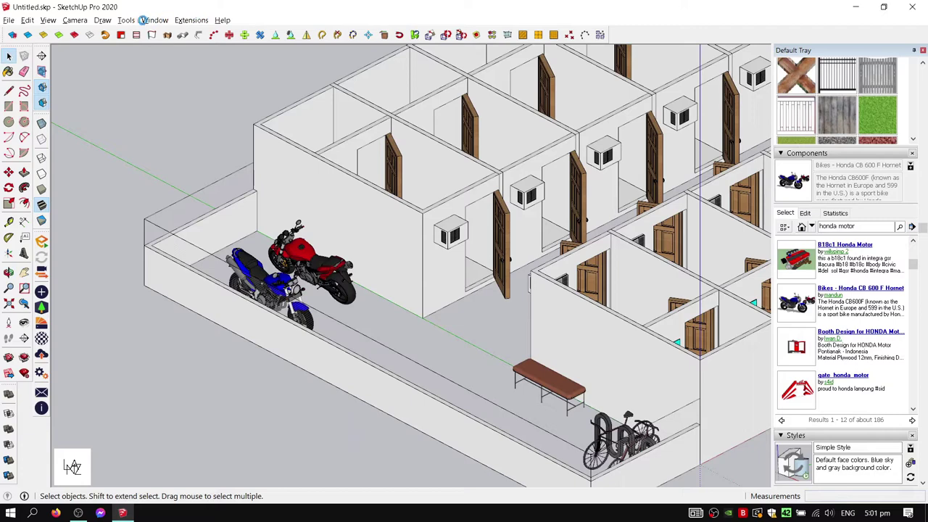
Open Window > Model Info and go to the Statistics page
left_click(153, 19)
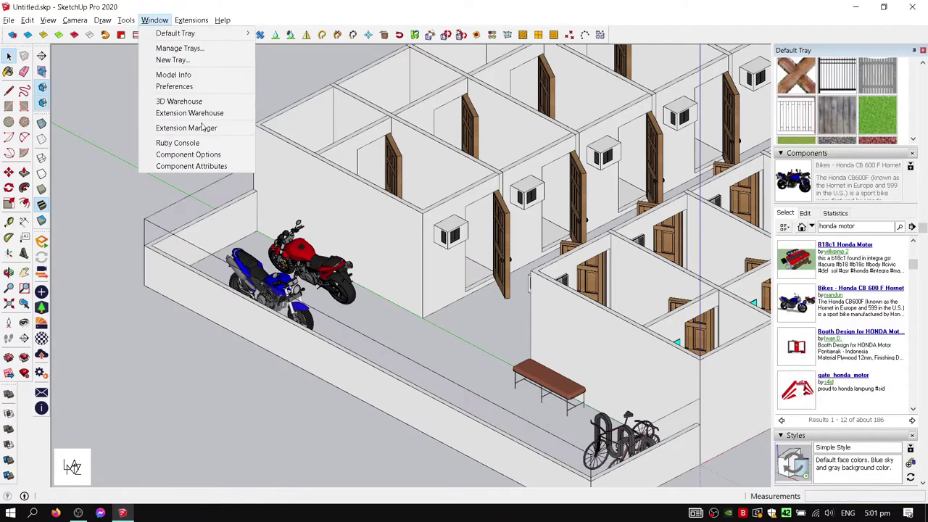
left_click(217, 74)
left_click(113, 238)
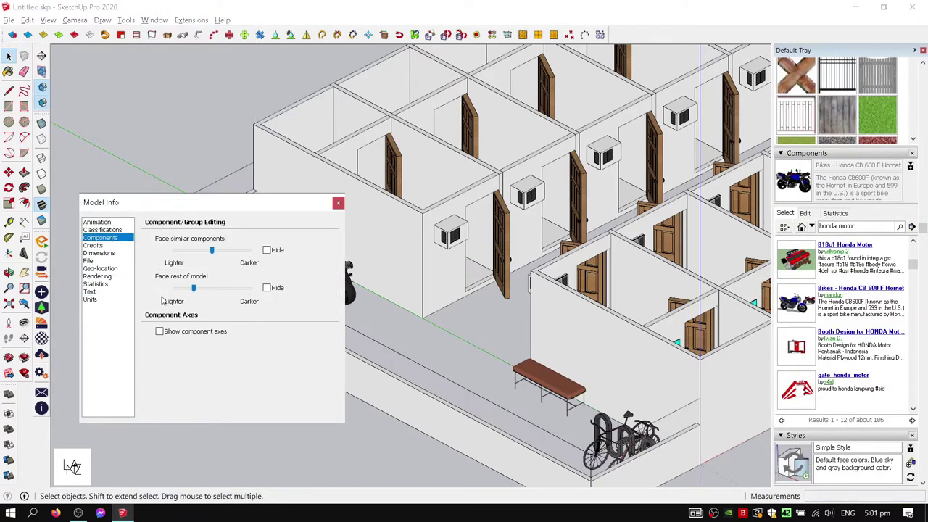
left_click(114, 245)
left_click(113, 253)
left_click(113, 261)
left_click(113, 269)
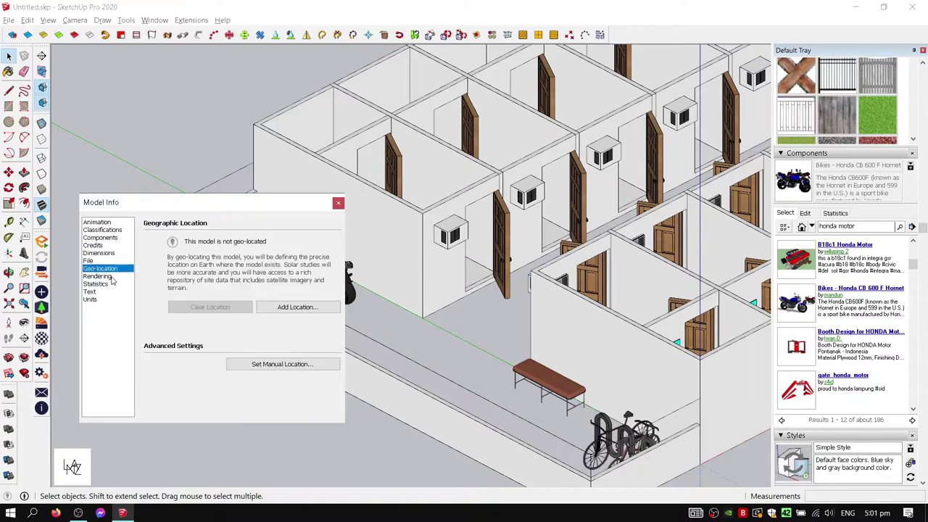
left_click(108, 276)
Purge unused items, waiting for SketchUp to respond, then close Model Info
left_click(105, 283)
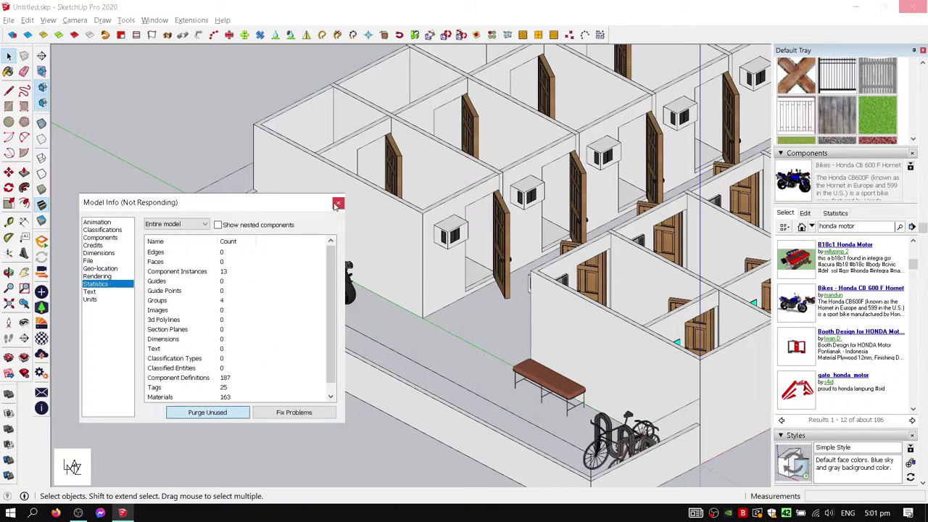
left_click(338, 203)
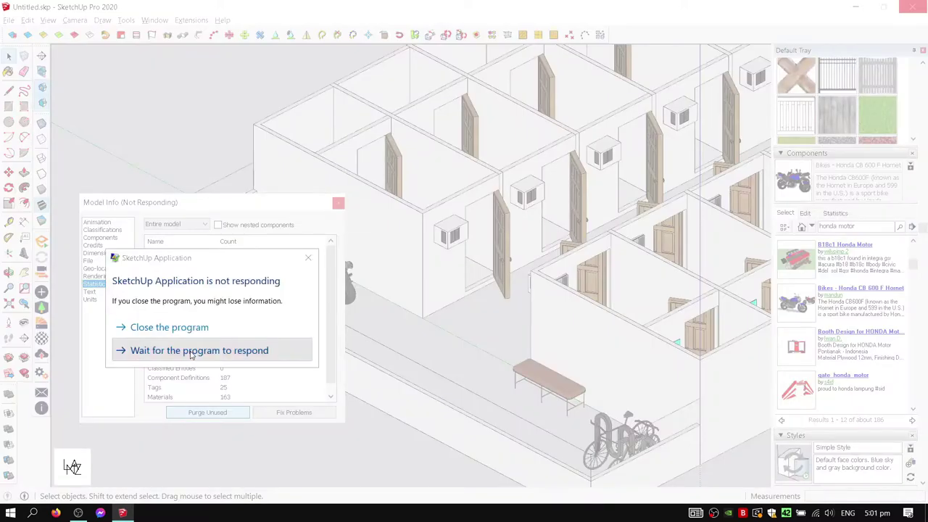
left_click(189, 348)
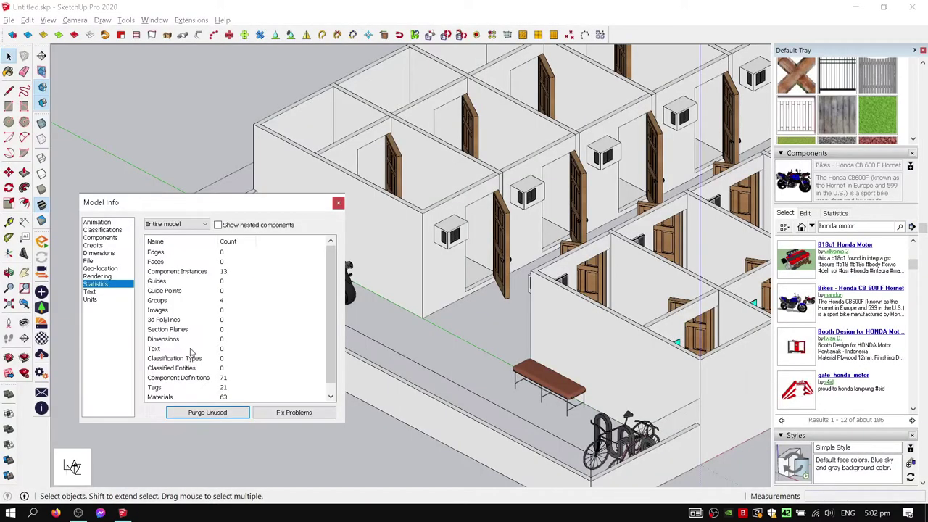
left_click(338, 203)
scroll(373, 307, "down", 5)
Draw a roof rectangle over the left block
middle_click_drag(373, 307, 610, 354)
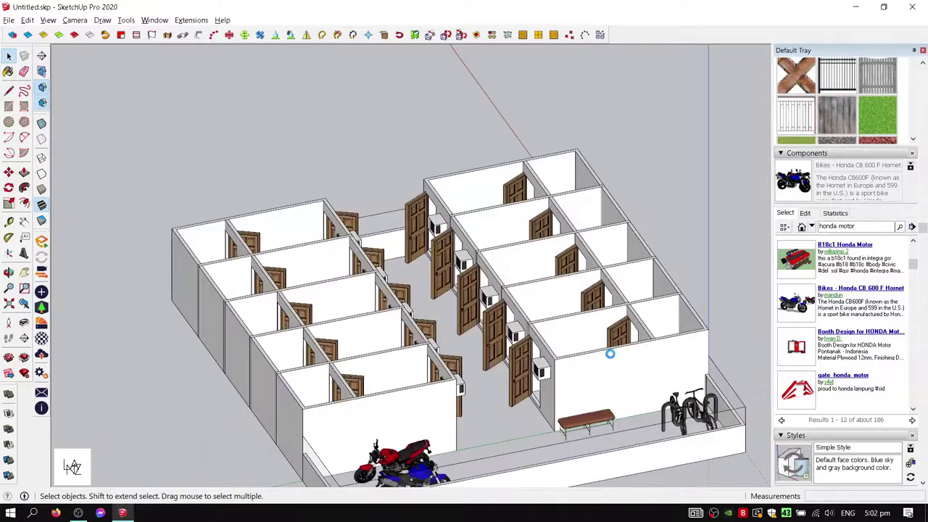
left_click(185, 228)
scroll(185, 228, "up", 3)
scroll(394, 296, "down", 3)
left_click(448, 370)
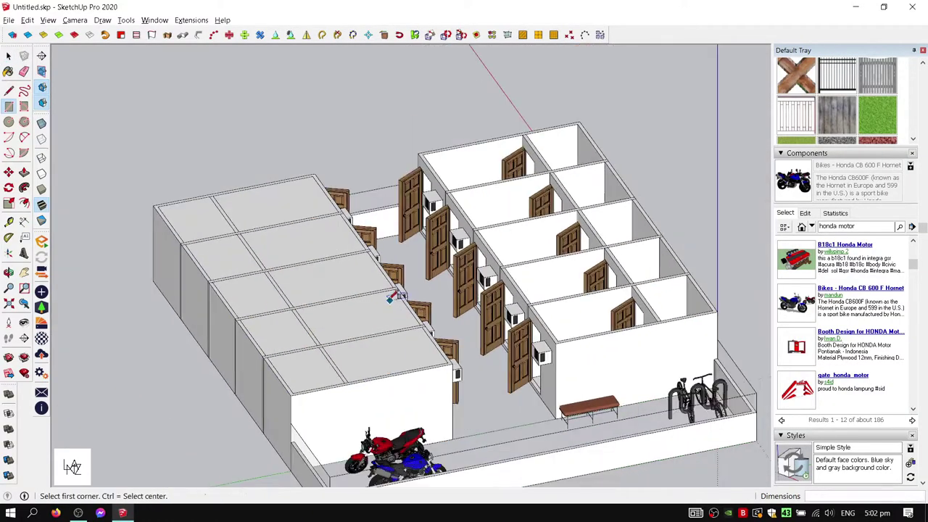
key("space")
Copy the roof rectangle onto the other block
left_click(314, 410)
key("ctrl")
scroll(314, 410, "up", 5)
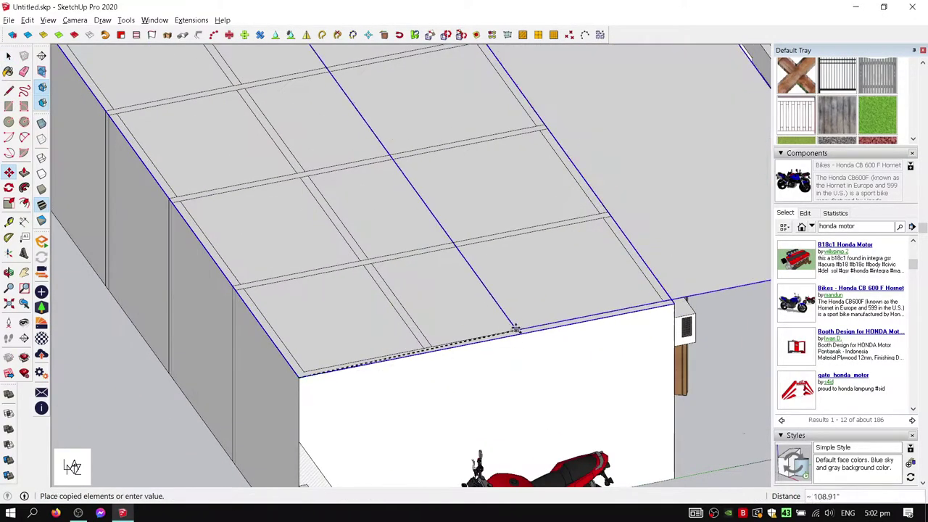
scroll(594, 198, "down", 5)
key("space")
middle_click_drag(595, 198, 208, 148)
scroll(310, 227, "up", 5)
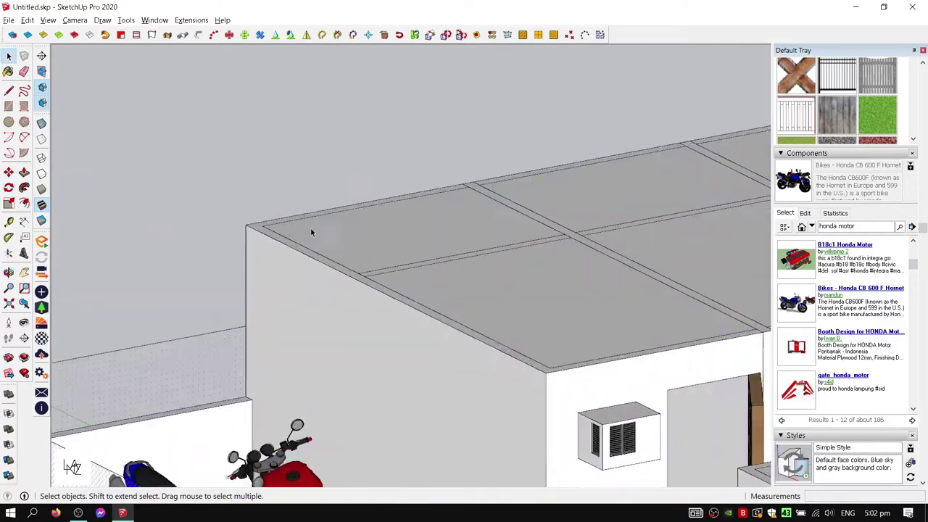
Push/Pull the roof face to give the roof slab its thickness
key("p")
left_click(404, 225)
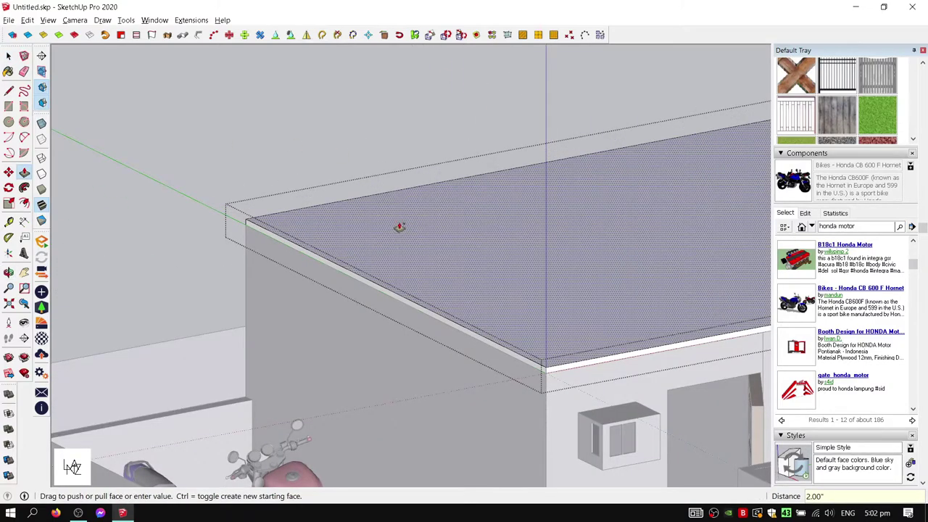
left_click(399, 227)
scroll(399, 238, "down", 3)
middle_click_drag(399, 239, 268, 126)
key("space")
scroll(540, 241, "up", 5)
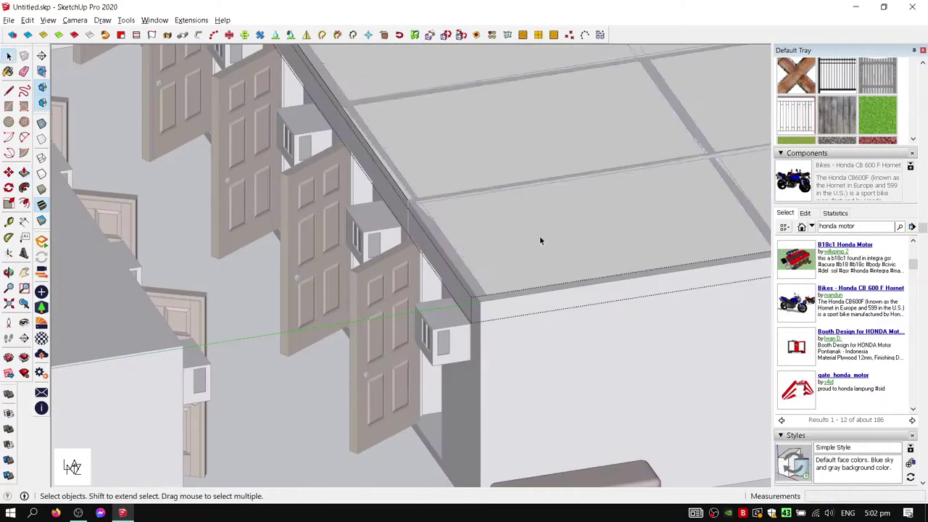
key("p")
key("space")
scroll(545, 232, "down", 5)
mouse_move(545, 232)
middle_mouse_down()
mouse_move(145, 207)
mouse_move(369, 279)
middle_mouse_up()
scroll(369, 279, "up", 5)
Try a line from the right wing's roof corner, cancel it, and orbit closer
key("l")
scroll(398, 288, "up", 3)
scroll(311, 330, "up", 3)
left_click(310, 335)
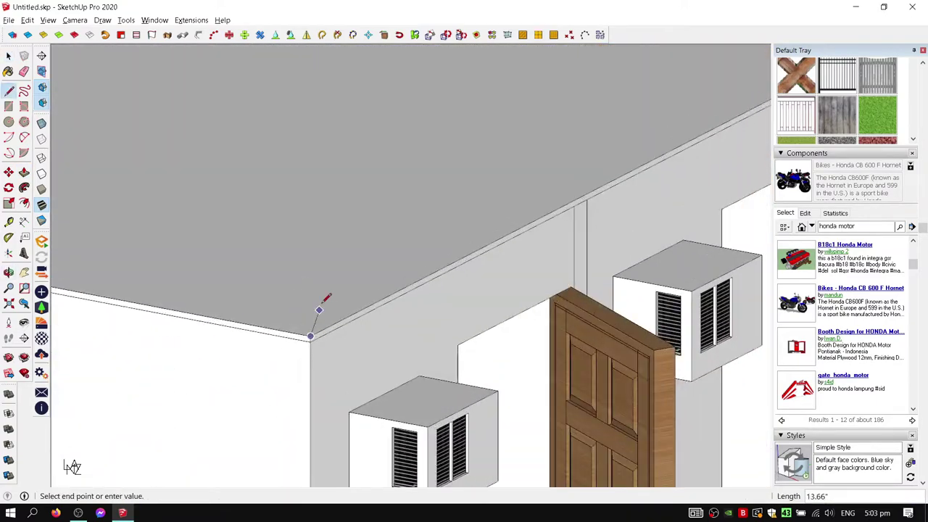
scroll(346, 148, "down", 3)
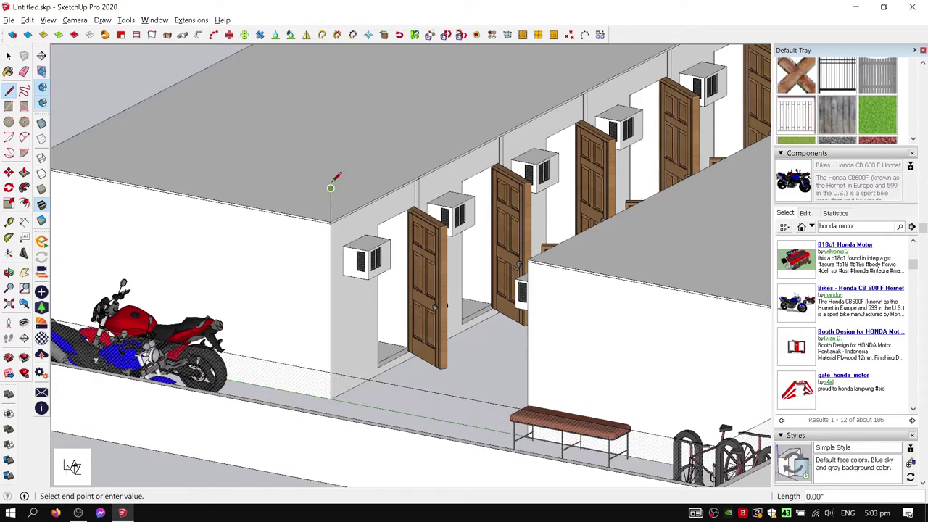
key("Escape")
middle_click_drag(335, 178, 405, 189)
scroll(440, 200, "up", 4)
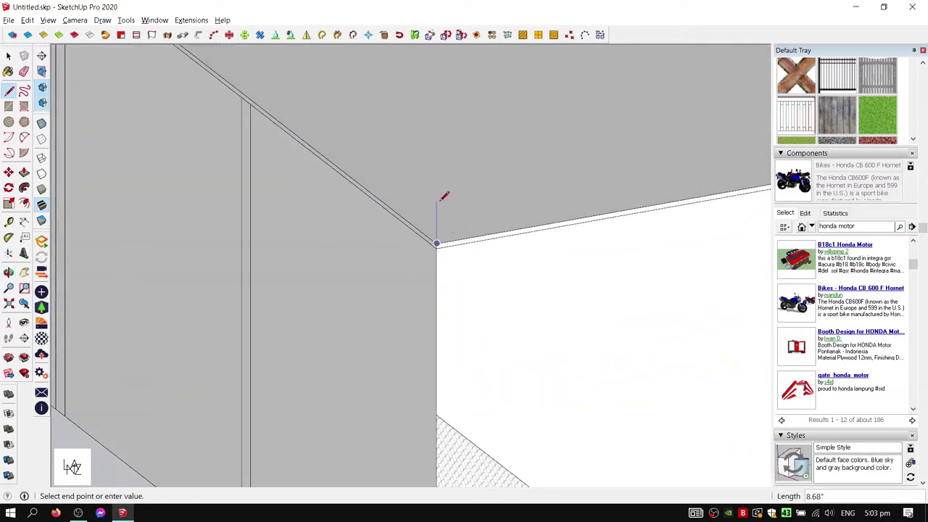
key("space")
scroll(440, 199, "down", 5)
mouse_move(434, 169)
middle_mouse_down()
mouse_move(294, 261)
mouse_move(631, 239)
middle_mouse_up()
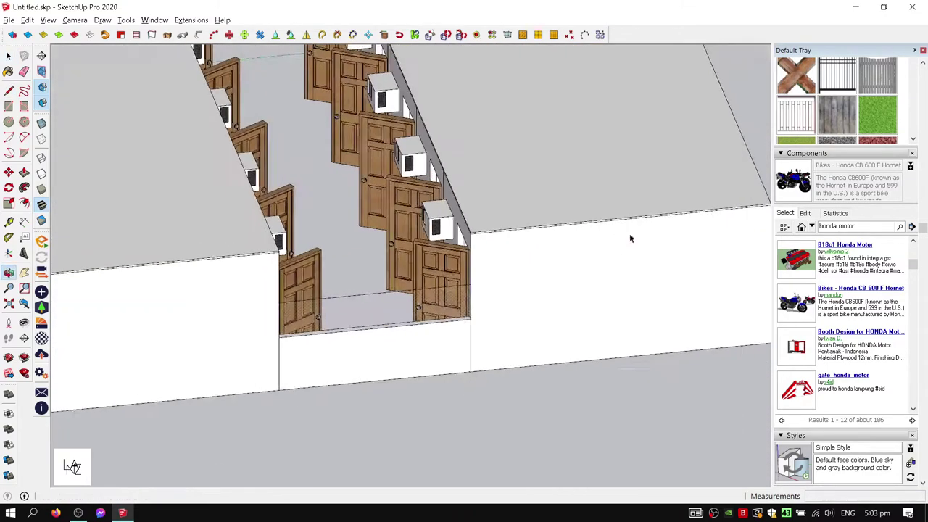
scroll(440, 268, "up", 5)
Turn the view so the doors face forward and restart a roof-corner line, then cancel it
key("l")
middle_click_drag(430, 272, 497, 267)
left_click(496, 267)
scroll(506, 227, "up", 3)
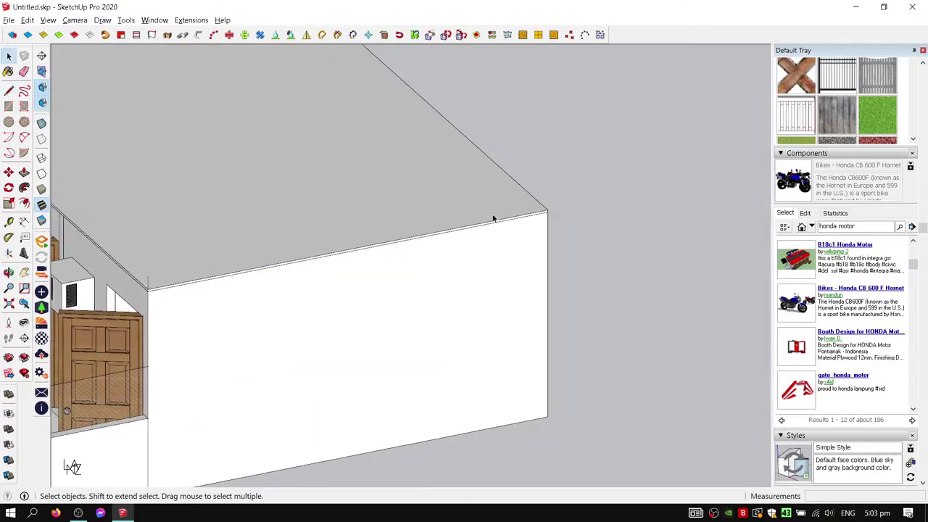
scroll(507, 218, "up", 2)
scroll(570, 167, "down", 5)
key("l")
left_click(325, 128)
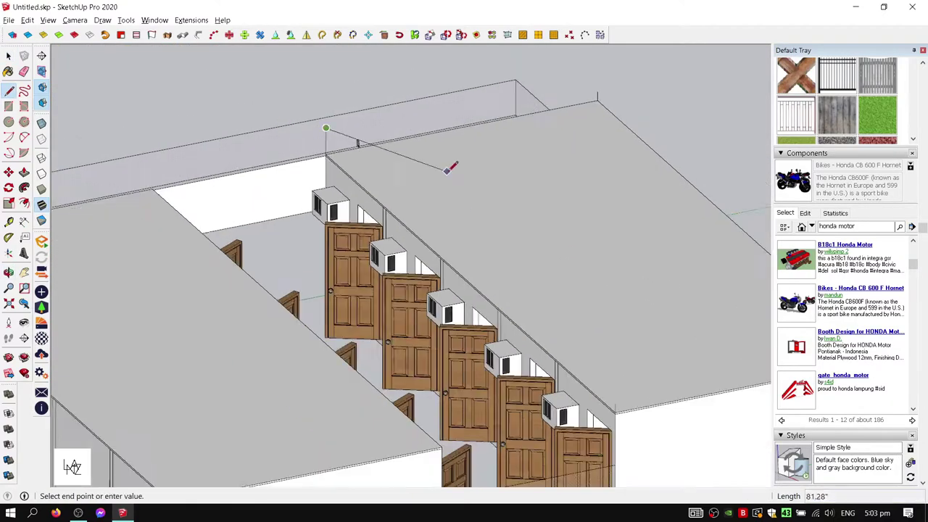
middle_click_drag(447, 162, 493, 209)
Draw a sloping line from the roof corner to the far corner, closing a sloped roof face
key("Escape")
left_click(316, 154)
scroll(605, 307, "up", 3)
scroll(233, 145, "down", 4)
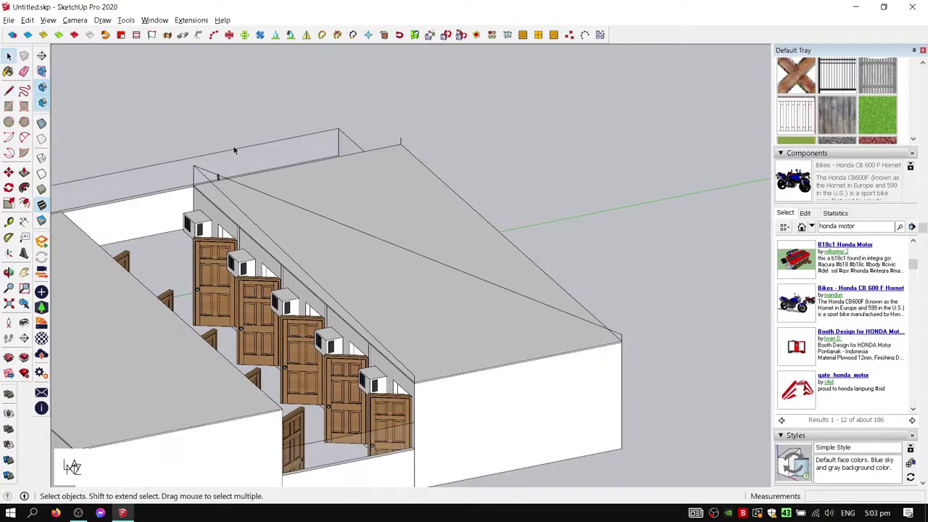
middle_click_drag(233, 145, 195, 166)
scroll(510, 154, "up", 1)
scroll(646, 304, "up", 2)
left_click(386, 395)
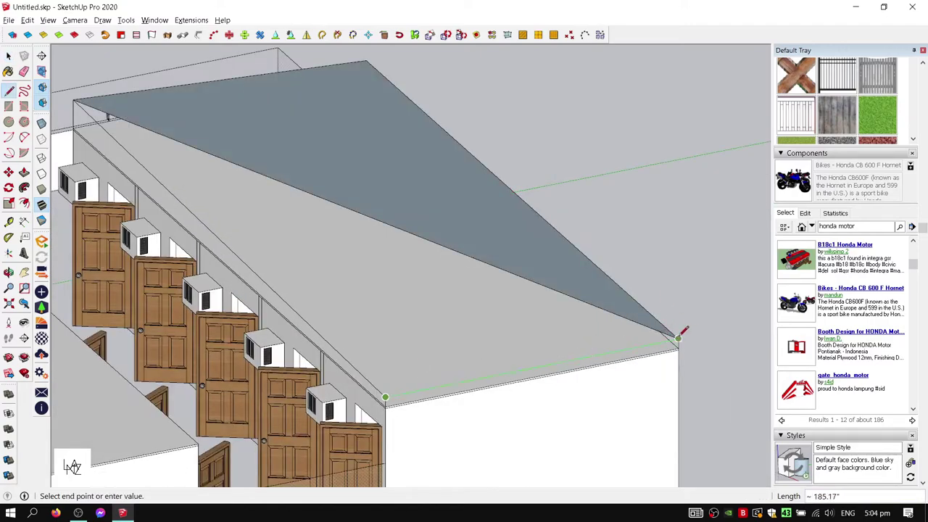
scroll(681, 333, "down", 5)
Orbit to a low side view of the building and select the roof face
mouse_move(394, 217)
middle_mouse_down()
mouse_move(626, 140)
mouse_move(538, 259)
mouse_move(480, 311)
mouse_move(239, 294)
mouse_move(400, 298)
middle_mouse_up()
scroll(480, 311, "up", 5)
middle_click_drag(224, 313, 413, 310)
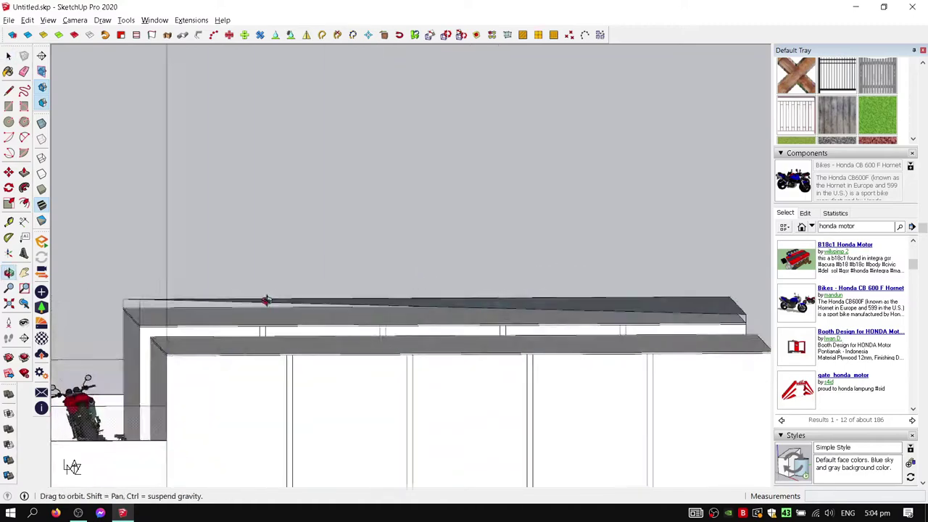
scroll(334, 299, "down", 2)
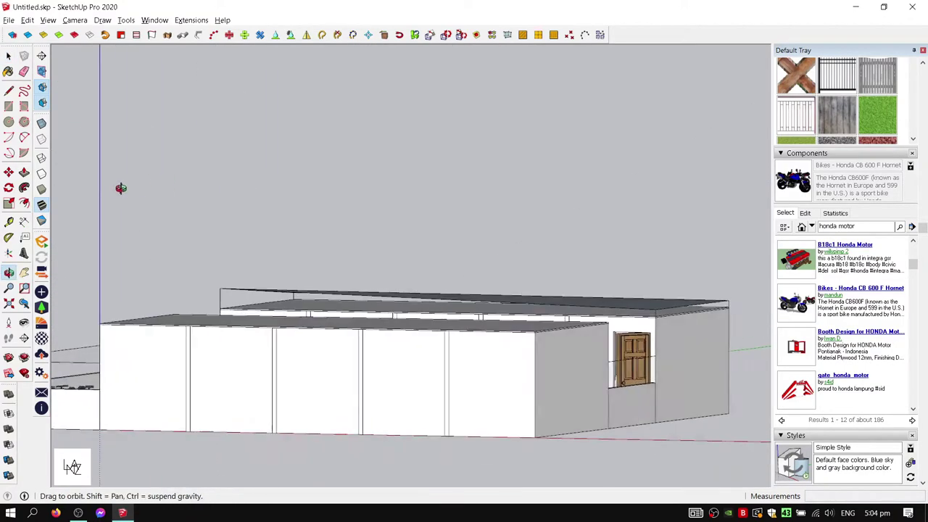
mouse_move(291, 302)
middle_mouse_down()
mouse_move(399, 275)
mouse_move(145, 240)
mouse_move(566, 312)
middle_mouse_up()
scroll(569, 314, "up", 3)
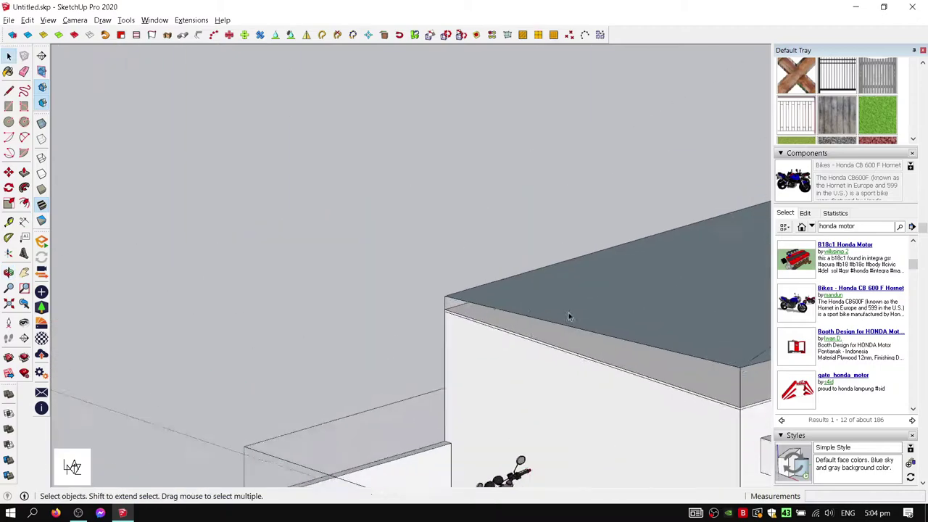
left_click(562, 304)
scroll(464, 308, "down", 2)
scroll(479, 297, "up", 2)
scroll(466, 284, "up", 2)
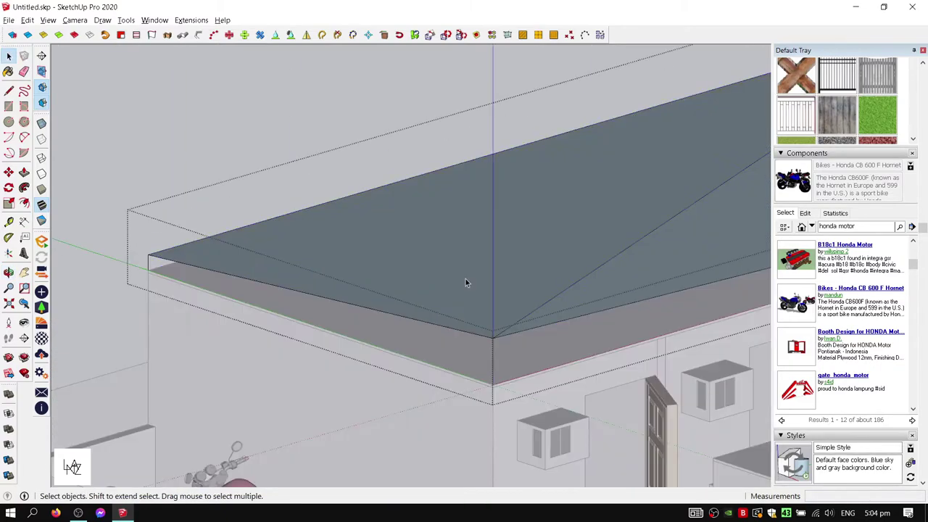
Draw a diagonal line across the roof corner, then orbit out to see the whole building
key("l")
left_click(553, 412)
scroll(652, 254, "down", 3)
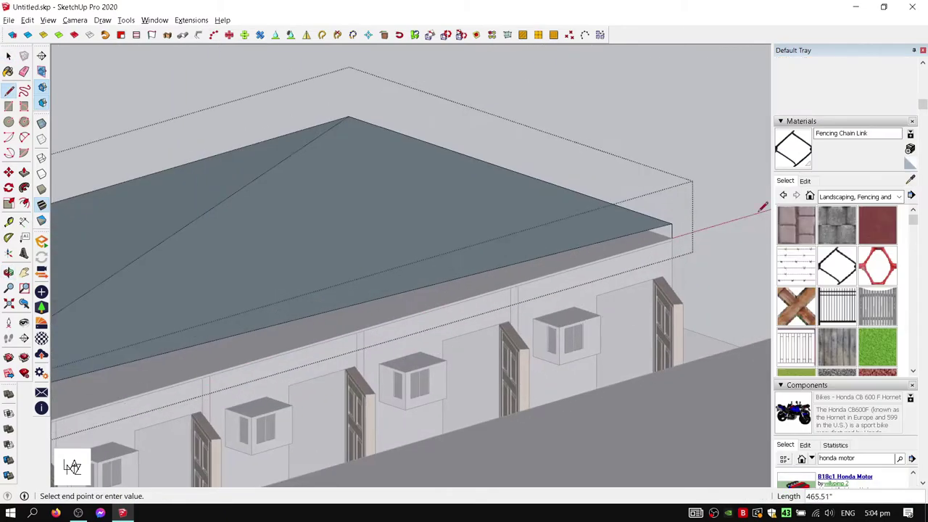
scroll(667, 248, "up", 3)
scroll(464, 362, "up", 2)
left_click(461, 363)
middle_click_drag(576, 269, 556, 199)
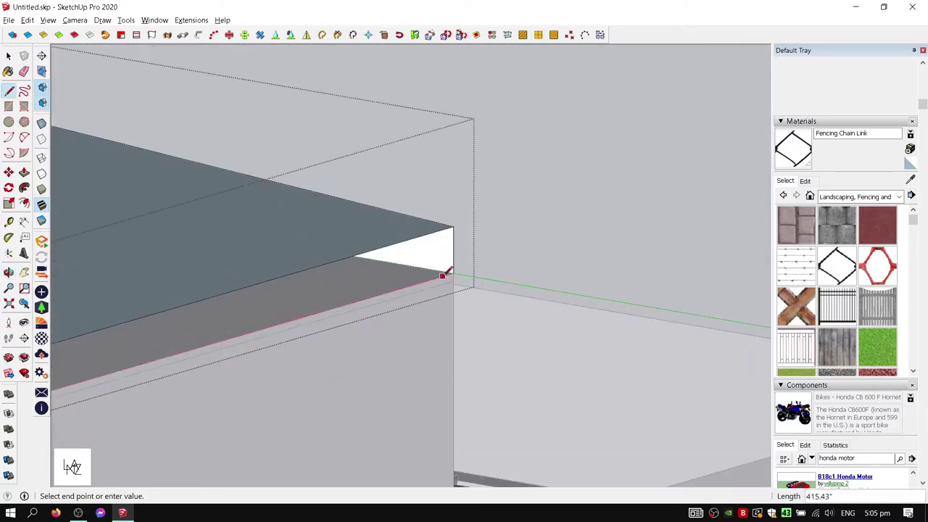
key("space")
scroll(443, 274, "down", 5)
middle_click_drag(374, 257, 507, 239)
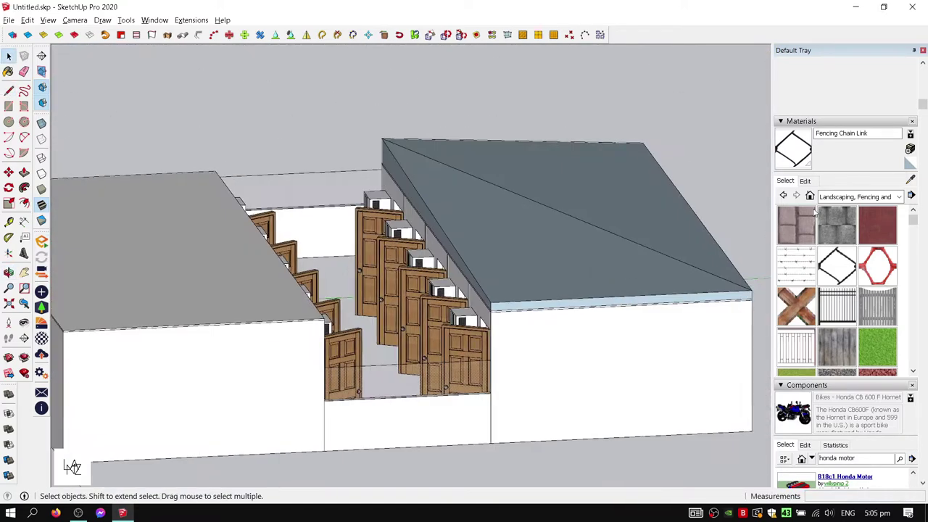
left_click(899, 196)
Select the right wing's roof and start a Ctrl-copy move, then cancel it
left_click(569, 230)
left_click(569, 229)
key("m")
scroll(494, 250, "up", 3)
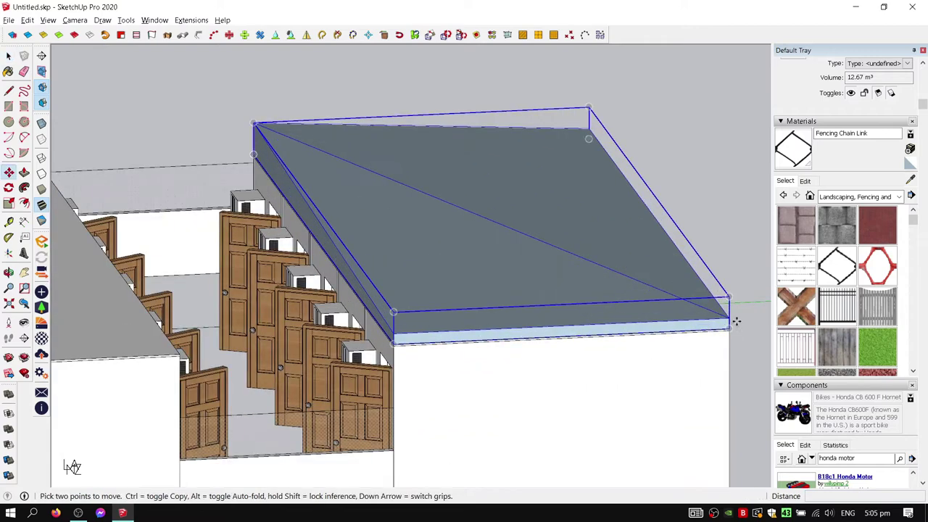
left_click(733, 325)
key("ctrl")
scroll(460, 358, "up", 5)
key("space")
scroll(234, 274, "down", 2)
Flip the roof along the green axis and make it a component
right_click(234, 274)
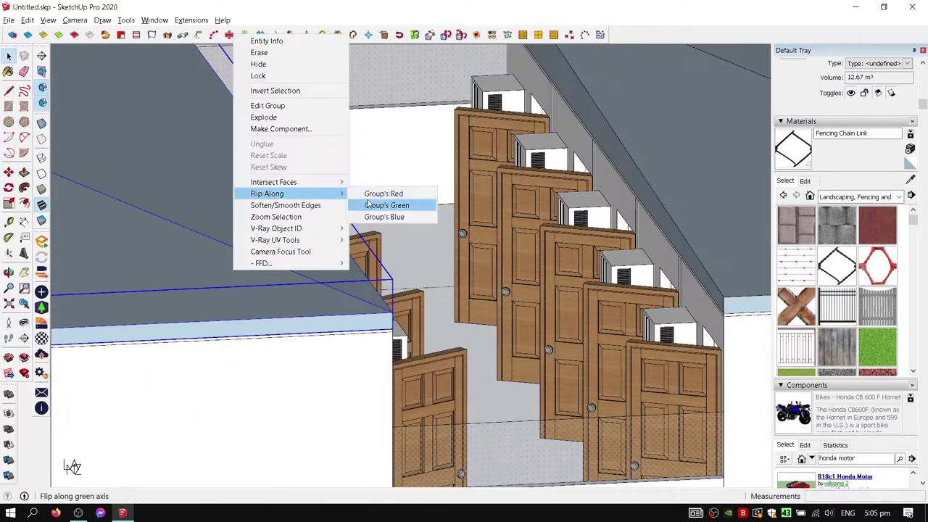
left_click(367, 206)
scroll(232, 138, "down", 3)
middle_click_drag(232, 138, 569, 265)
left_click(555, 256)
key("g")
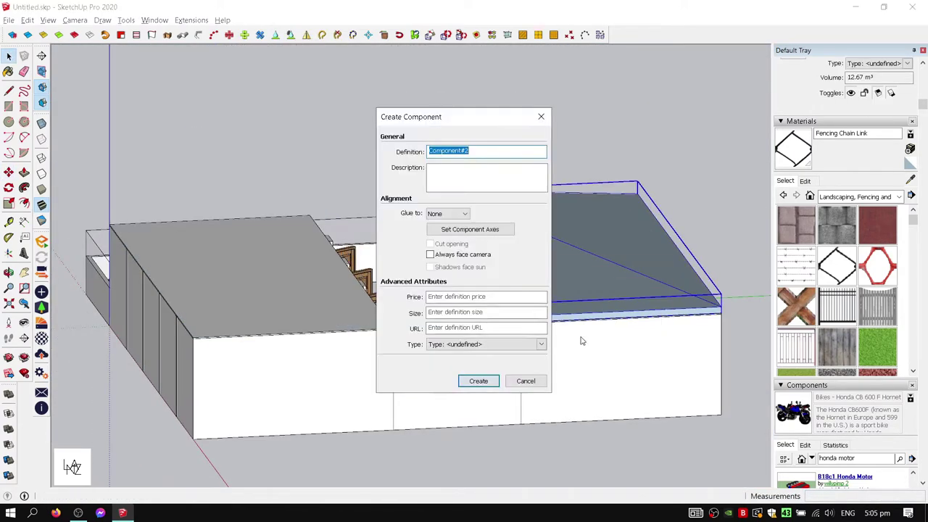
key("Return")
Move a copy of the roof component from its corner onto the other wing
key("m")
scroll(708, 321, "up", 5)
middle_click_drag(708, 321, 289, 334)
scroll(221, 335, "up", 3)
left_click(221, 336)
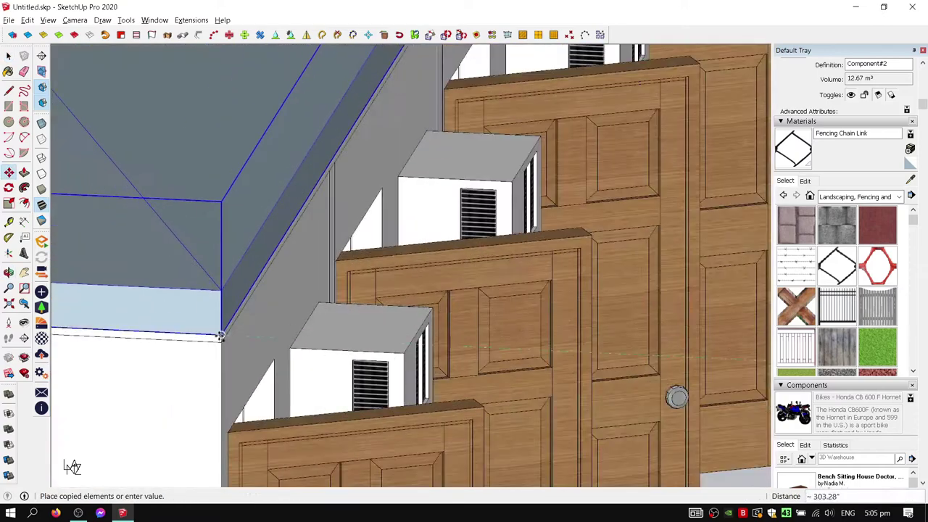
right_click(220, 335)
key("space")
scroll(403, 409, "down", 5)
middle_click_drag(461, 202, 445, 293)
scroll(445, 293, "up", 3)
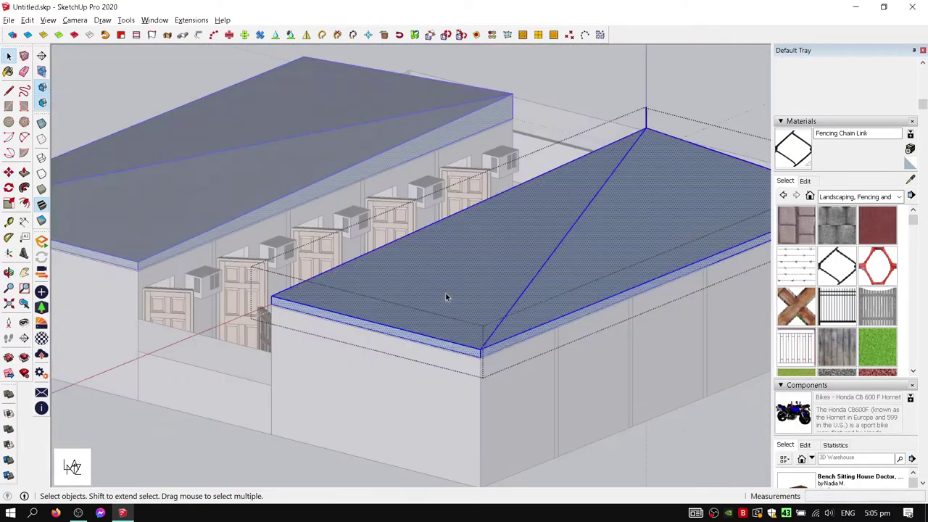
scroll(445, 293, "down", 3)
Deselect the roof, show back edges as dashed lines, and orbit toward the roof corner
key("ctrl+t")
scroll(517, 403, "down", 2)
scroll(531, 392, "up", 3)
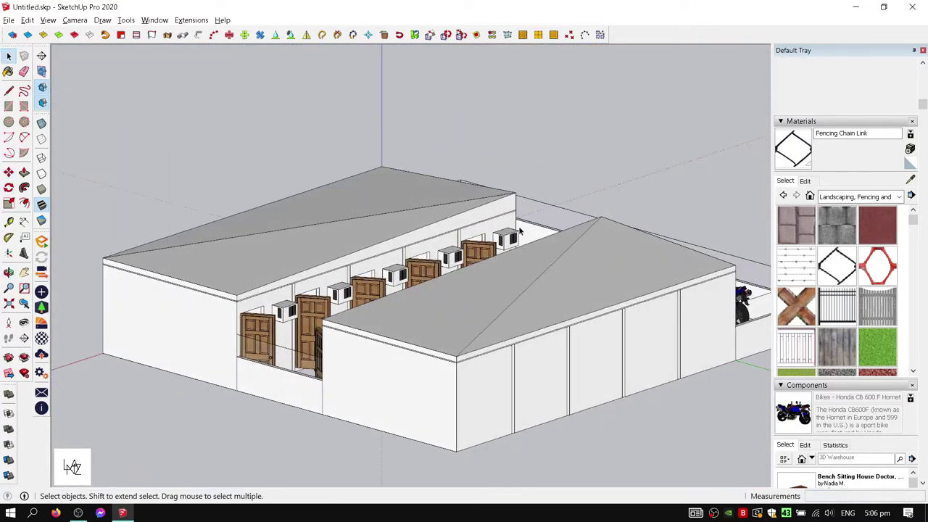
scroll(375, 308, "up", 3)
key("k")
key("l")
scroll(497, 335, "up", 2)
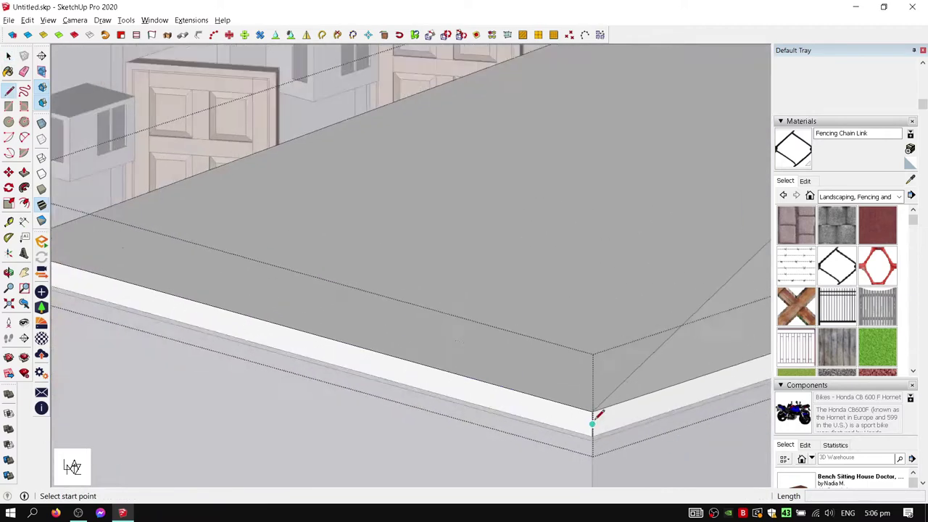
scroll(597, 413, "down", 1)
key("Escape")
middle_click_drag(364, 493, 474, 347)
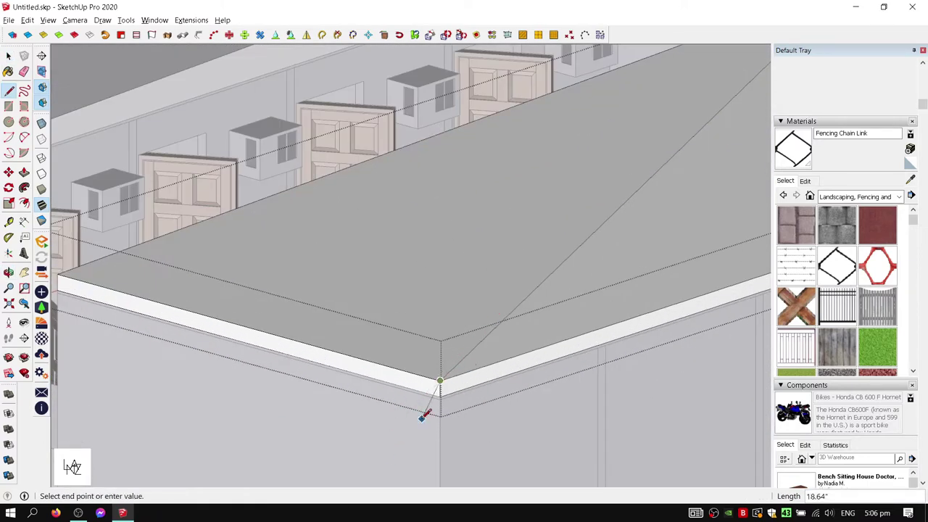
Start a line from the roof's end corner, checking it from several angles
mouse_move(377, 385)
middle_mouse_down()
mouse_move(389, 329)
mouse_move(614, 251)
middle_mouse_up()
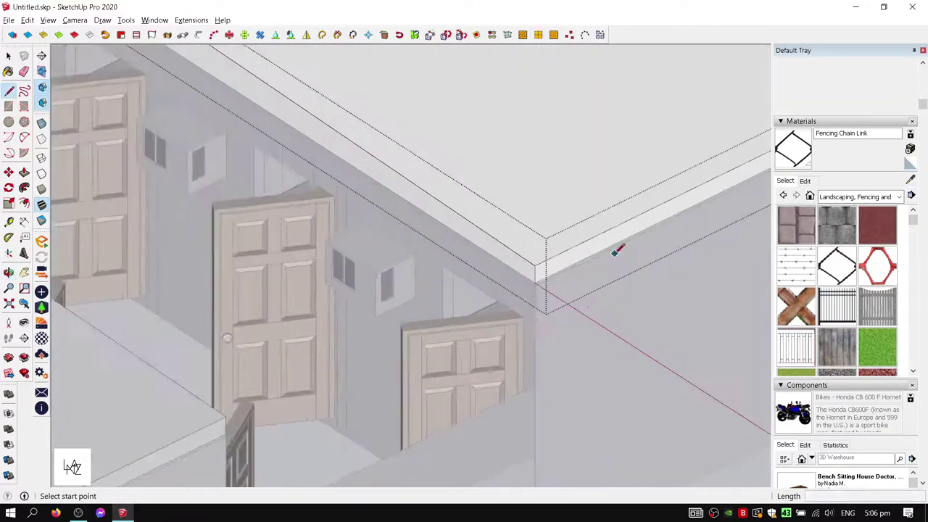
left_click(503, 269)
middle_click_drag(585, 315, 640, 151)
key("space")
scroll(642, 152, "down", 3)
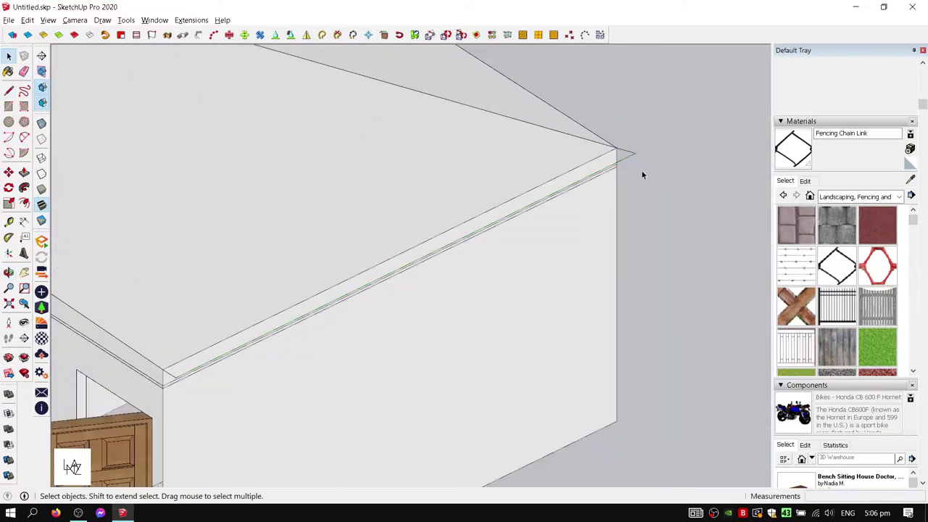
scroll(638, 191, "up", 5)
key("l")
key("space")
mouse_move(573, 228)
middle_mouse_down()
mouse_move(556, 256)
mouse_move(696, 99)
mouse_move(628, 318)
mouse_move(413, 219)
mouse_move(435, 428)
mouse_move(330, 377)
middle_mouse_up()
scroll(557, 254, "down", 3)
Erase stray edges around the roof corner
key("e")
key("Escape")
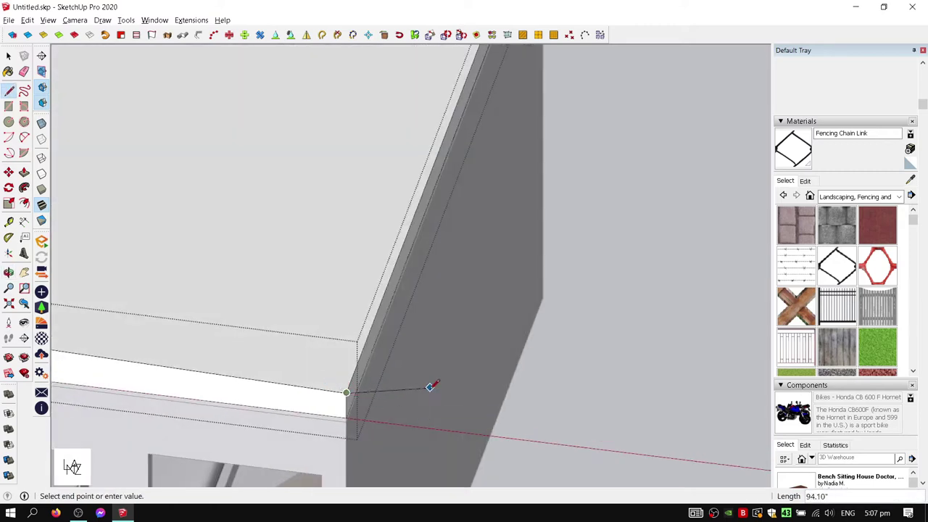
mouse_move(431, 386)
middle_mouse_down()
mouse_move(555, 278)
mouse_move(411, 284)
middle_mouse_up()
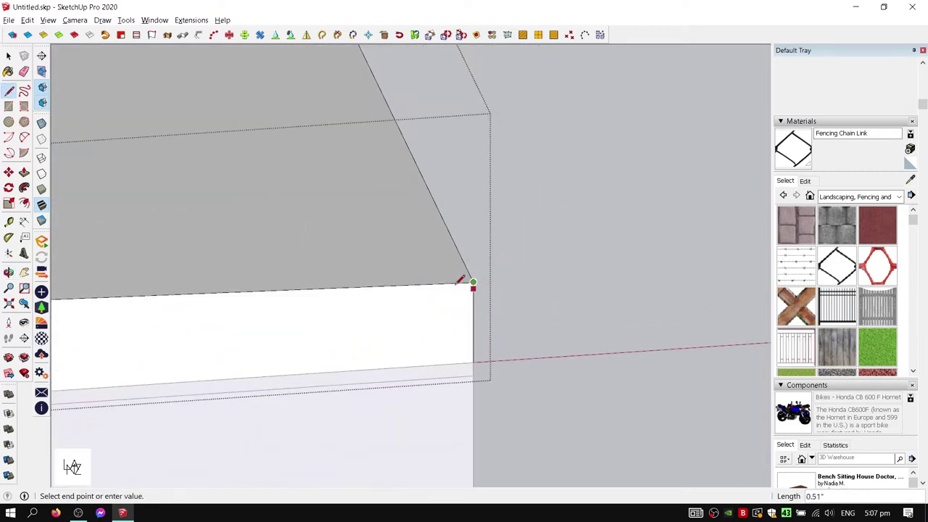
mouse_move(674, 274)
middle_mouse_down()
mouse_move(518, 120)
mouse_move(553, 170)
mouse_move(466, 219)
mouse_move(482, 240)
middle_mouse_up()
key("Escape")
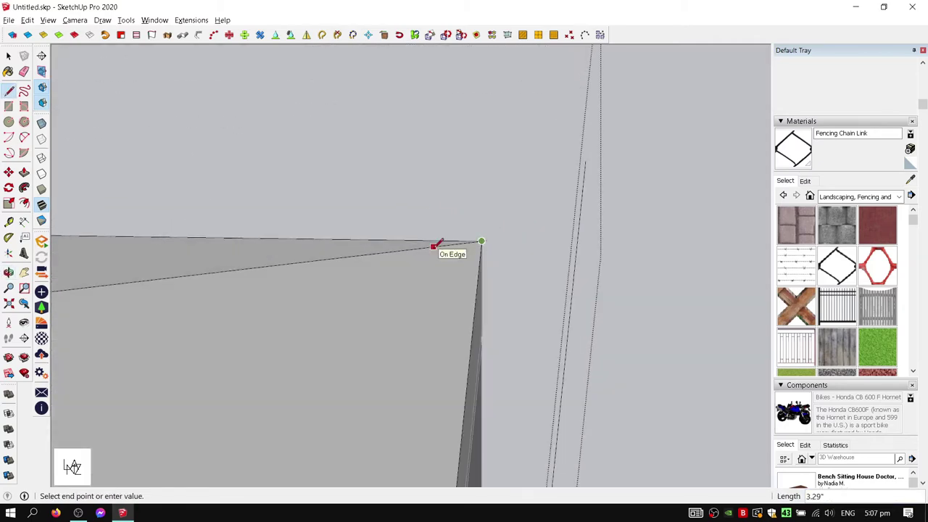
key("space")
mouse_move(557, 225)
middle_mouse_down()
mouse_move(528, 211)
mouse_move(234, 253)
mouse_move(459, 321)
mouse_move(371, 171)
middle_mouse_up()
Draw a line from the roof corner up toward the ridge
key("l")
scroll(391, 275, "up", 2)
left_click(403, 249)
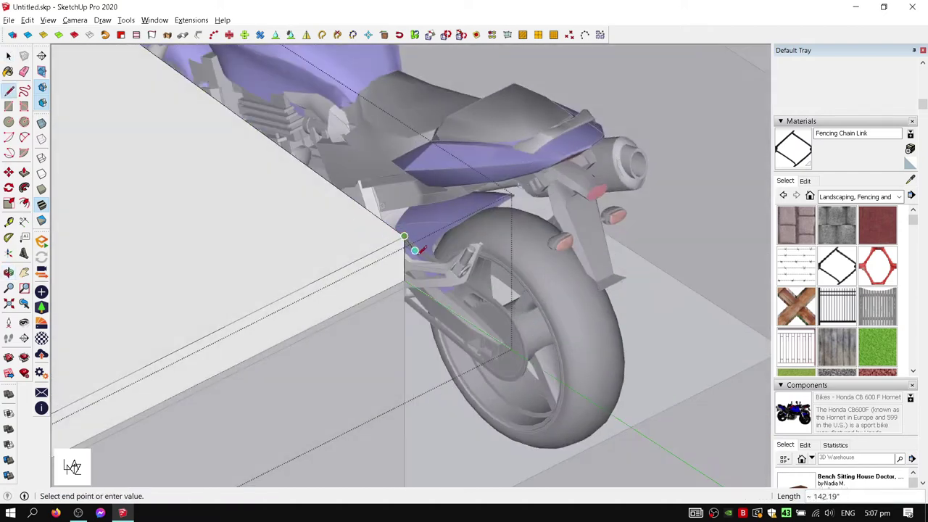
scroll(391, 254, "up", 2)
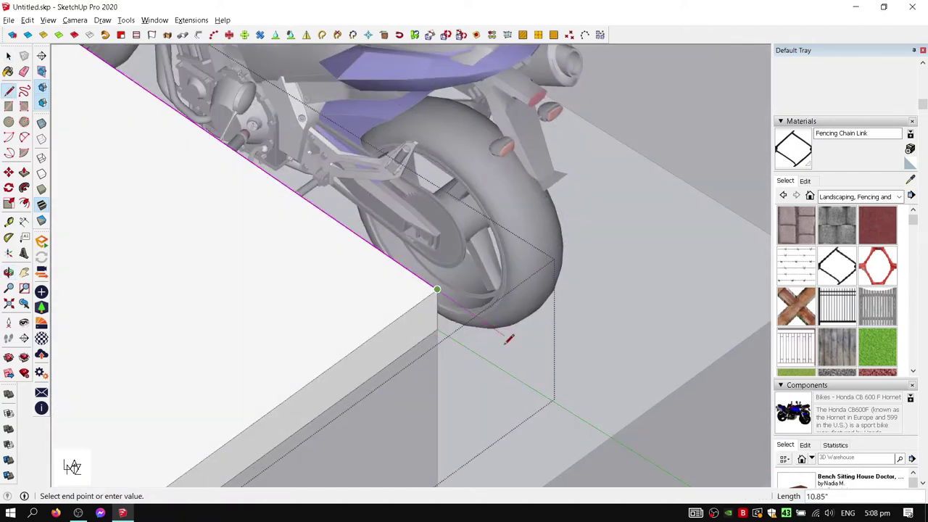
key("Escape")
Zoom and orbit out to review the hipped roof end and the doors
scroll(515, 343, "down", 5)
scroll(319, 322, "up", 5)
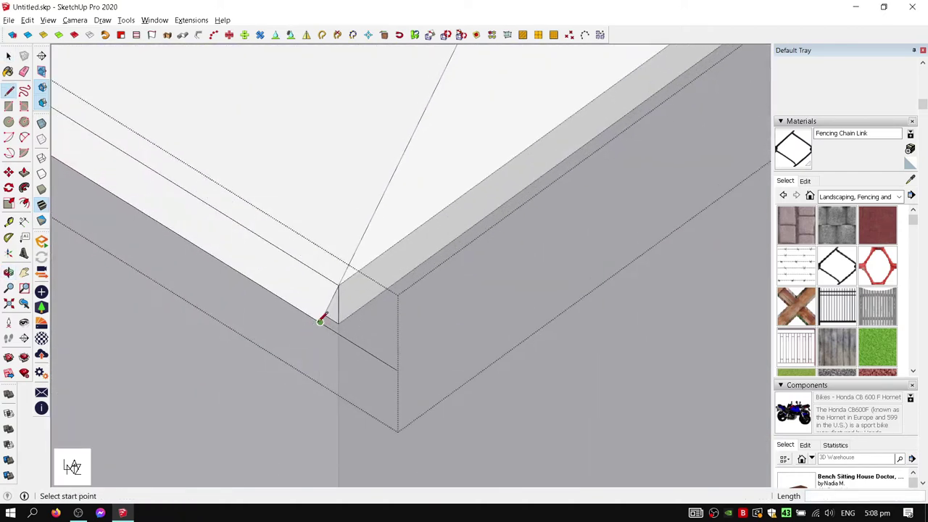
scroll(507, 239, "up", 3)
scroll(492, 239, "up", 3)
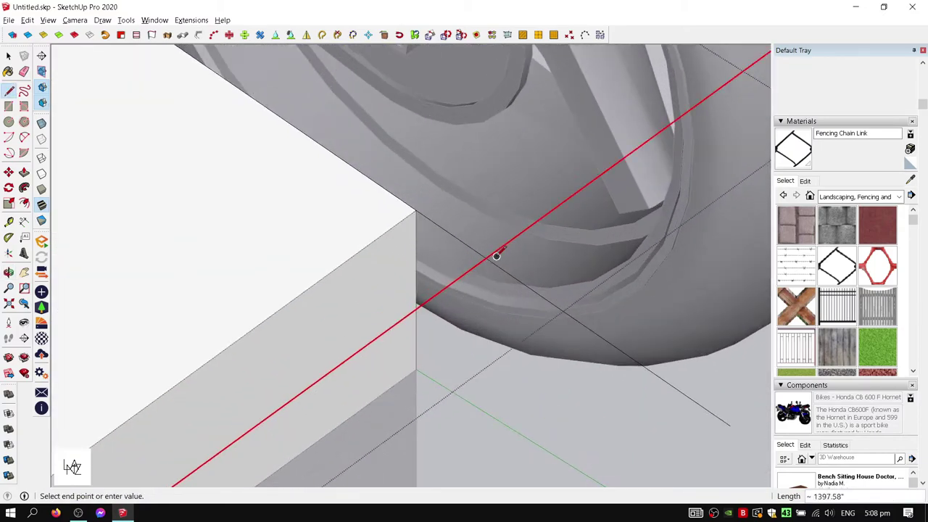
scroll(493, 241, "up", 1)
scroll(506, 273, "down", 3)
scroll(454, 284, "down", 3)
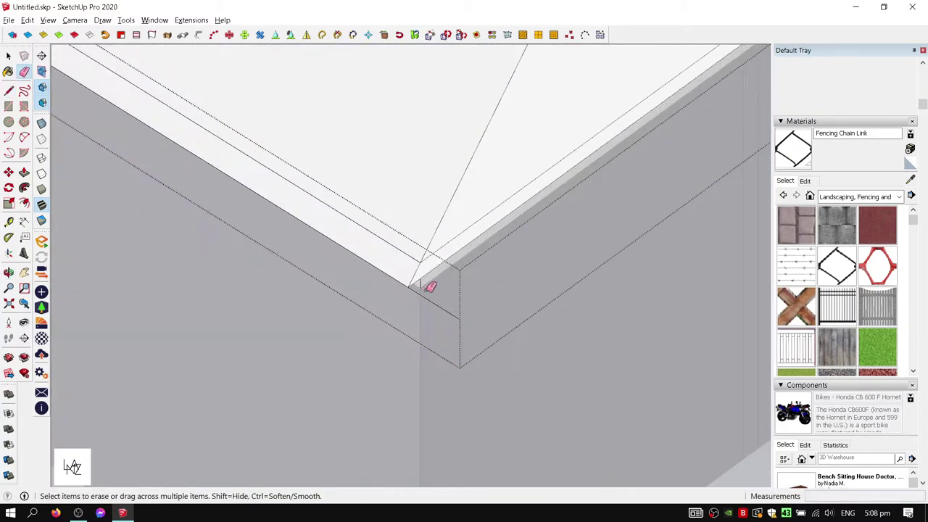
middle_click_drag(610, 356, 590, 123)
scroll(414, 242, "down", 5)
mouse_move(414, 243)
middle_mouse_down()
mouse_move(93, 161)
mouse_move(82, 294)
mouse_move(235, 292)
mouse_move(307, 312)
middle_mouse_up()
scroll(235, 292, "up", 5)
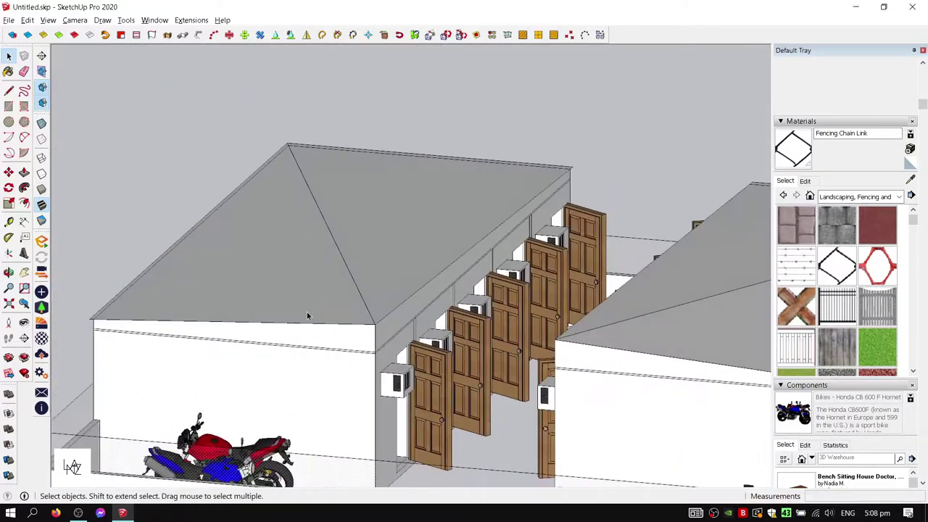
scroll(319, 284, "up", 2)
scroll(319, 284, "up", 1)
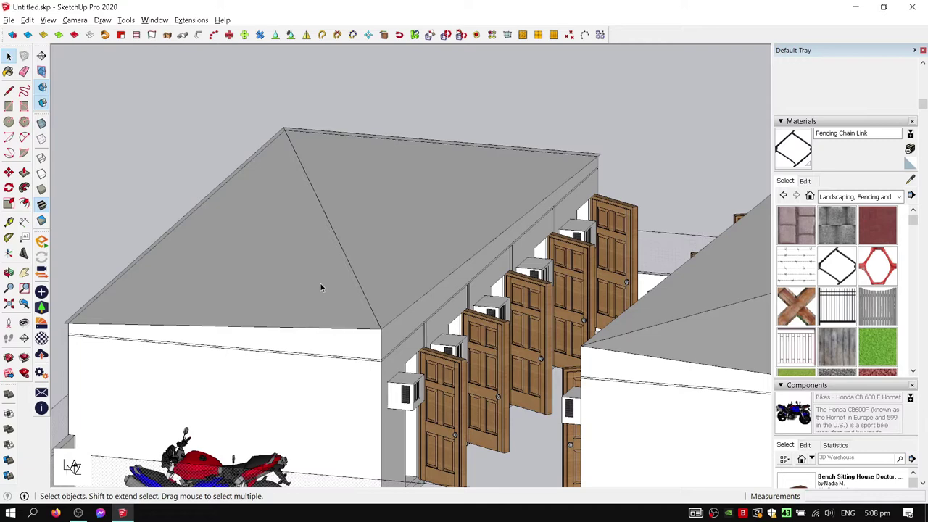
scroll(320, 287, "down", 2)
scroll(278, 224, "down", 3)
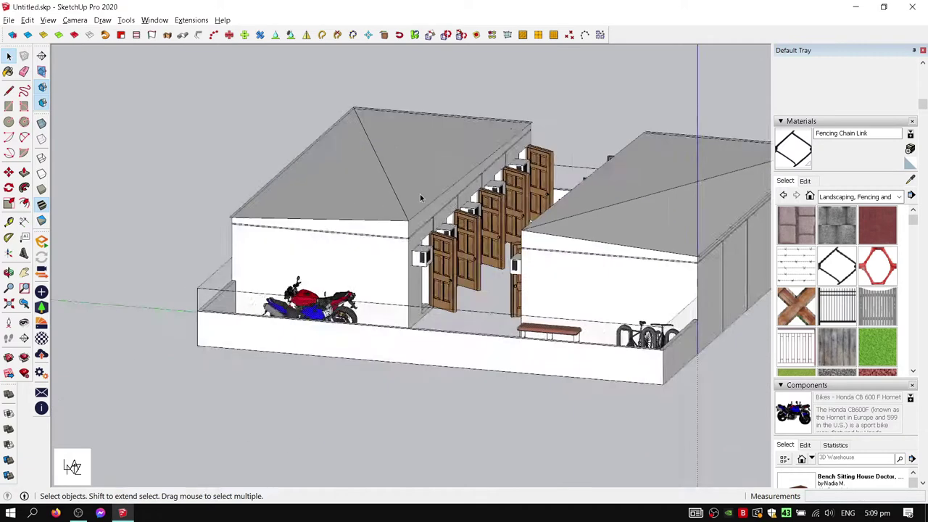
mouse_move(420, 196)
middle_mouse_down()
mouse_move(384, 205)
mouse_move(604, 267)
middle_mouse_up()
mouse_move(641, 139)
middle_mouse_down()
mouse_move(517, 186)
mouse_move(418, 332)
mouse_move(263, 343)
mouse_move(352, 325)
middle_mouse_up()
scroll(305, 340, "up", 3)
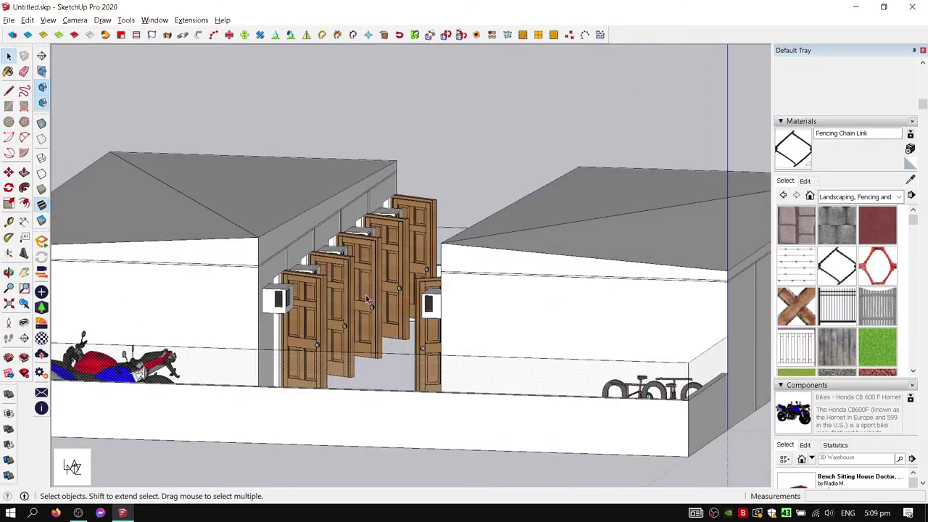
mouse_move(367, 299)
middle_mouse_down()
mouse_move(204, 270)
mouse_move(274, 288)
middle_mouse_up()
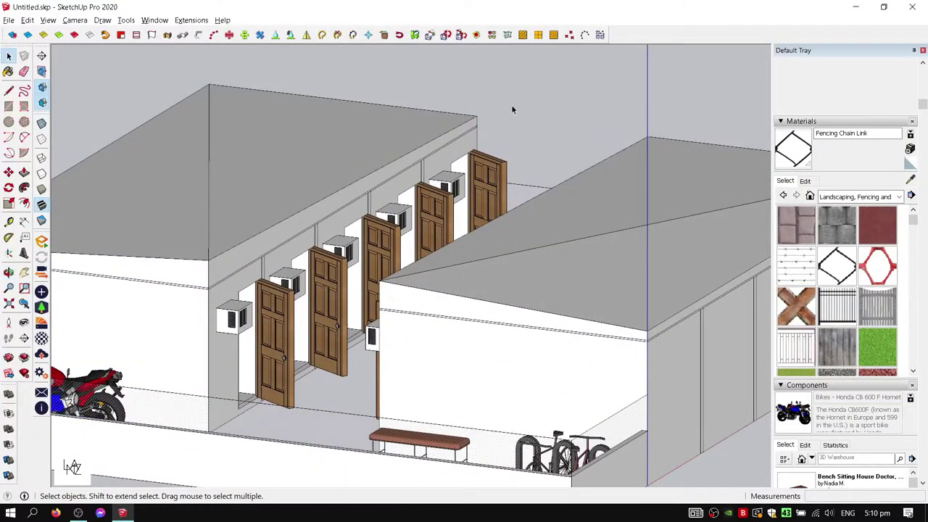
In Left view, draw the L-shaped bracket outline rising above the wall
scroll(289, 288, "up", 3)
scroll(278, 276, "up", 2)
key("l")
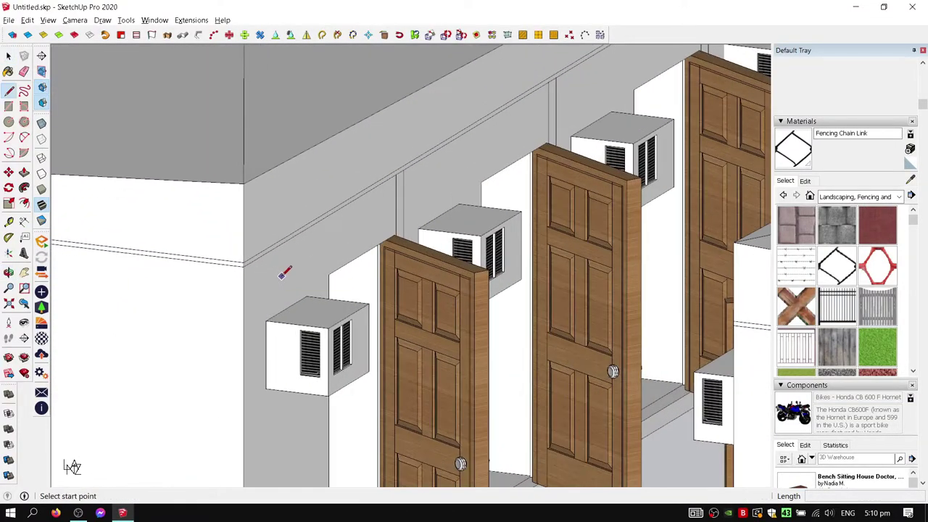
key("6")
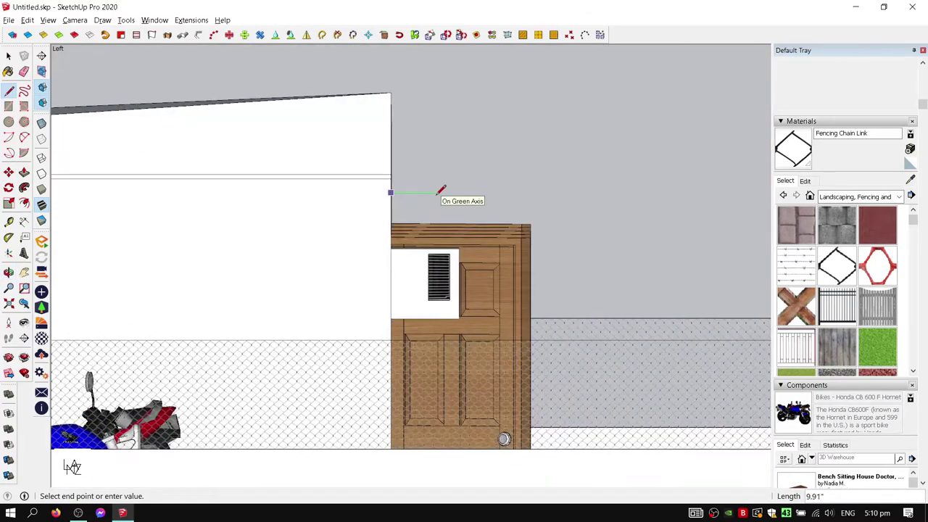
scroll(455, 176, "up", 3)
middle_click_drag(331, 225, 483, 108)
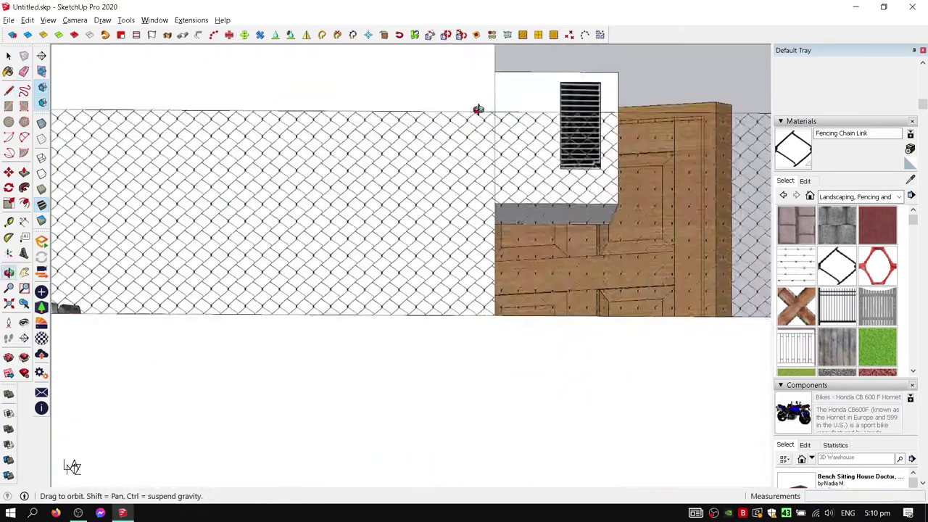
mouse_move(586, 101)
middle_mouse_down()
mouse_move(498, 151)
mouse_move(493, 95)
middle_mouse_up()
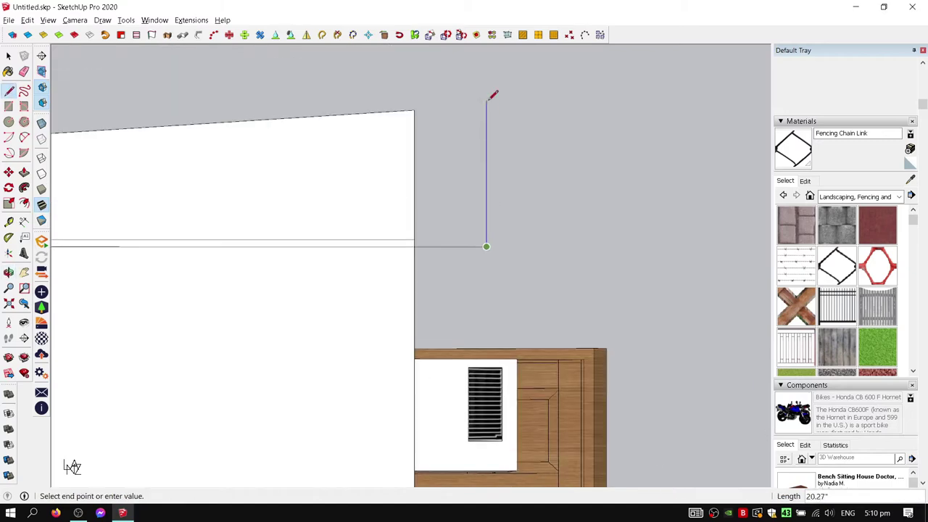
left_click(487, 93)
scroll(495, 87, "down", 2)
scroll(493, 116, "up", 3)
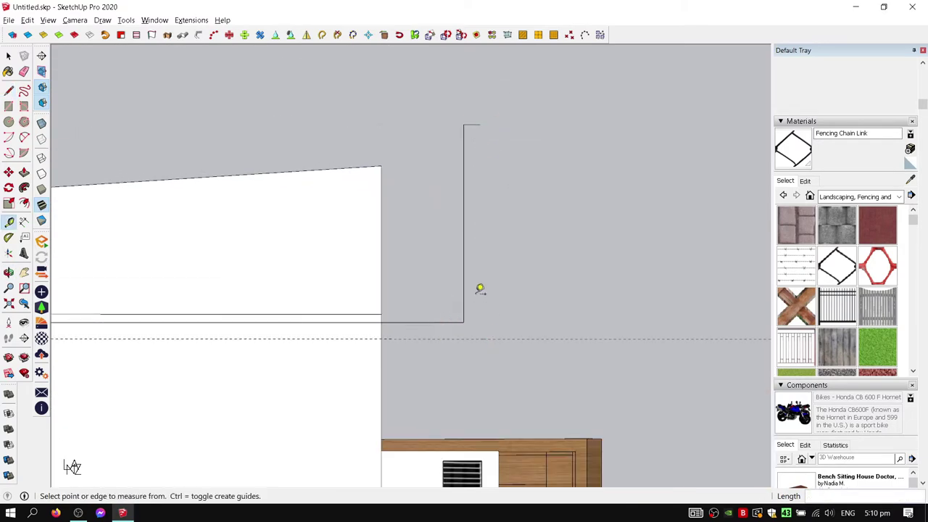
left_click(382, 321)
Extrude the bracket outline and select the resulting narrow piece
key("p")
mouse_move(381, 321)
middle_mouse_down()
mouse_move(281, 391)
mouse_move(255, 256)
mouse_move(228, 215)
mouse_move(286, 234)
middle_mouse_up()
key("space")
left_click(290, 259)
scroll(217, 326, "up", 5)
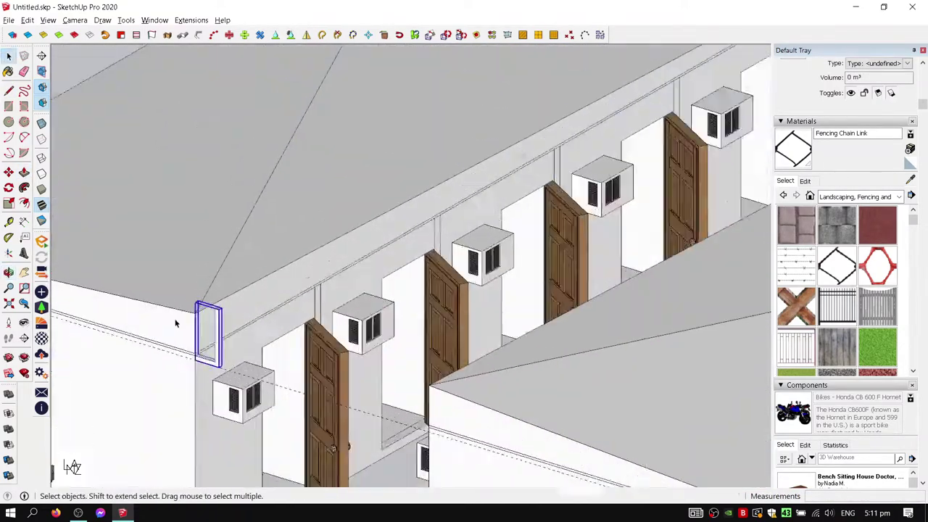
Copy the bracket frame along the wall above the next door
key("m")
middle_click_drag(198, 374, 388, 305)
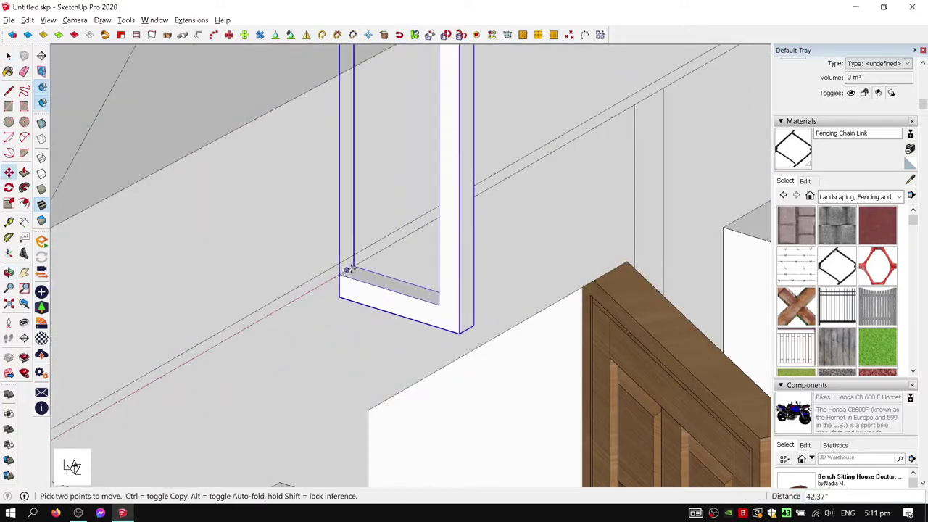
scroll(369, 282, "down", 3)
scroll(356, 263, "up", 3)
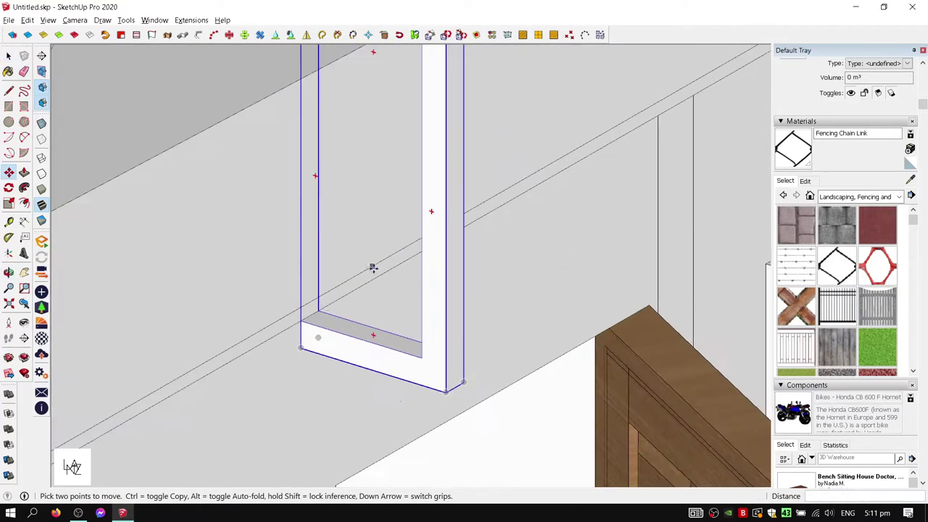
key("ctrl")
left_click(310, 315)
scroll(348, 311, "down", 3)
scroll(435, 260, "up", 3)
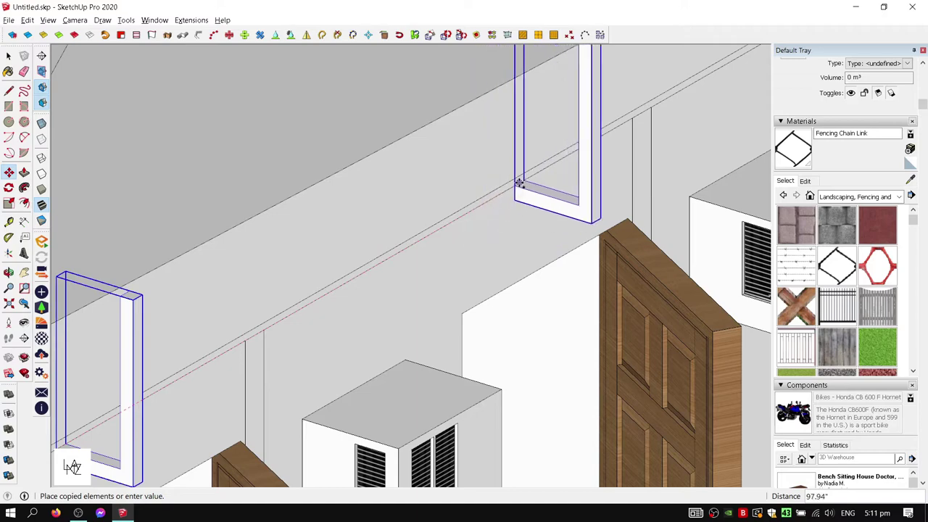
scroll(409, 295, "down", 5)
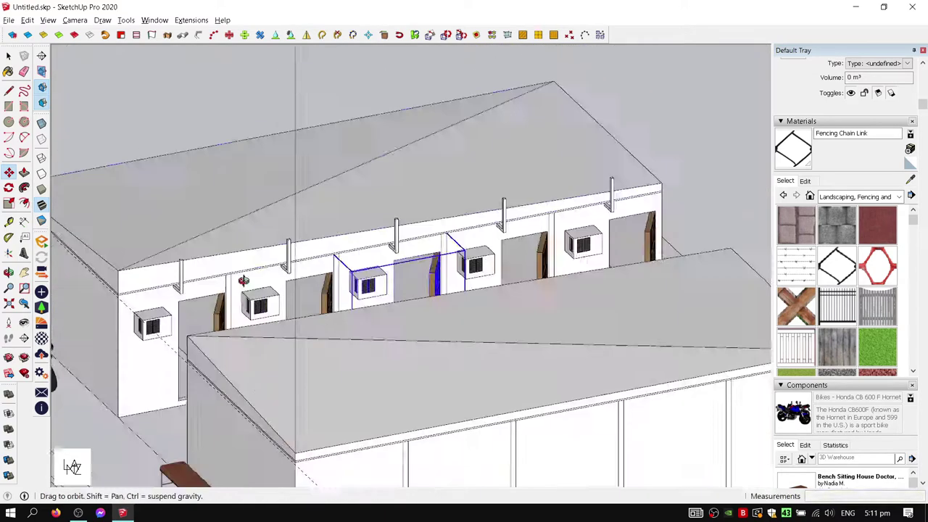
middle_click_drag(290, 304, 239, 340)
Select the row of bracket frames and copy them further along the wall
key("space")
scroll(230, 354, "up", 3)
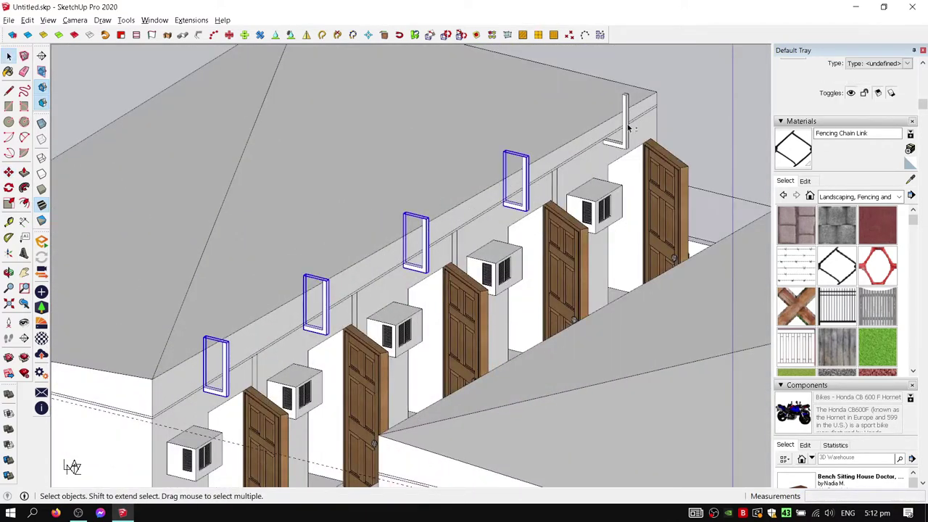
scroll(233, 359, "up", 2)
left_click(233, 358)
scroll(227, 350, "down", 3)
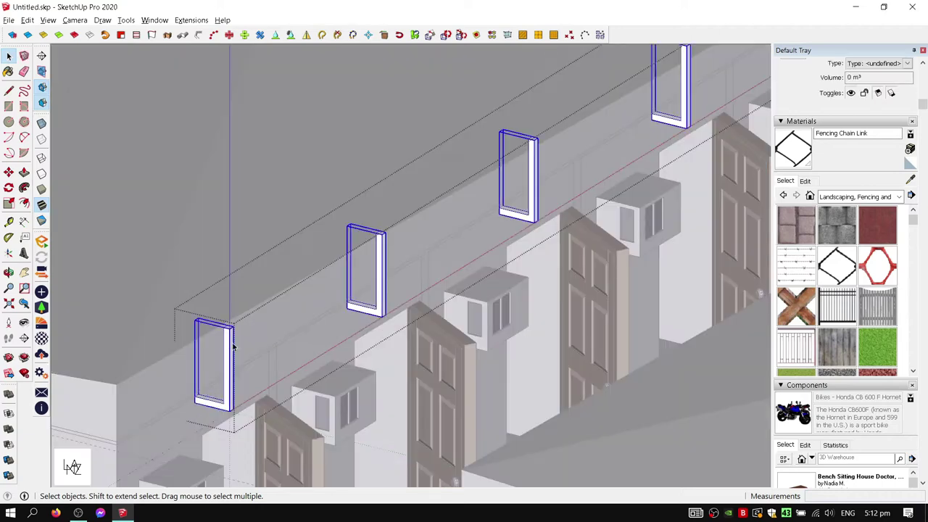
key("m")
scroll(248, 408, "up", 2)
middle_click_drag(249, 408, 300, 389)
key("ctrl")
left_click(300, 390)
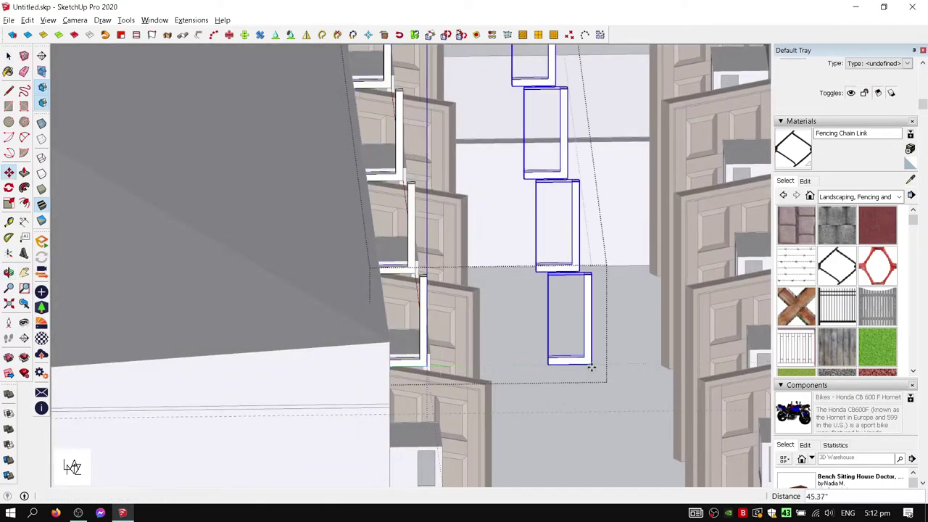
Group the selected bracket frames, then review the doorways and AC units
right_click(592, 366)
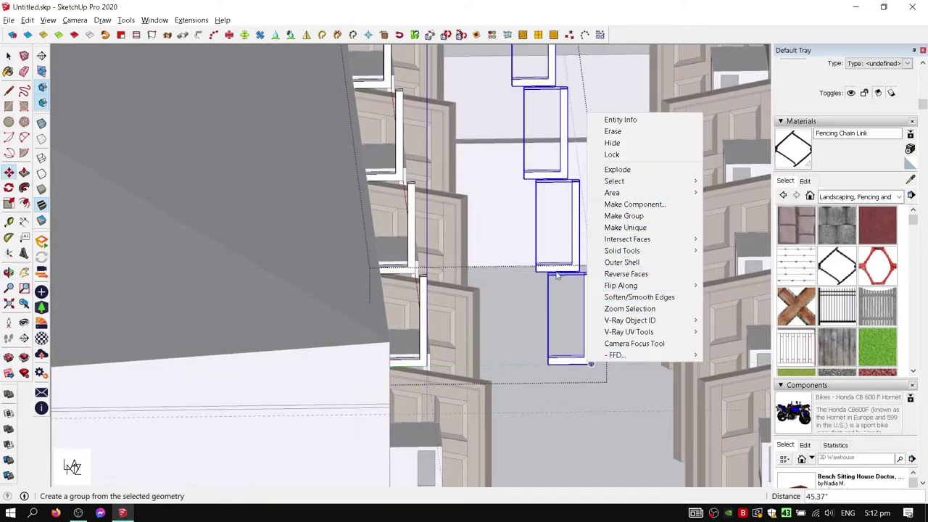
right_click(563, 364)
key("Escape")
mouse_move(621, 298)
middle_mouse_down()
mouse_move(588, 364)
mouse_move(358, 341)
mouse_move(525, 358)
middle_mouse_up()
key("m")
scroll(544, 351, "up", 3)
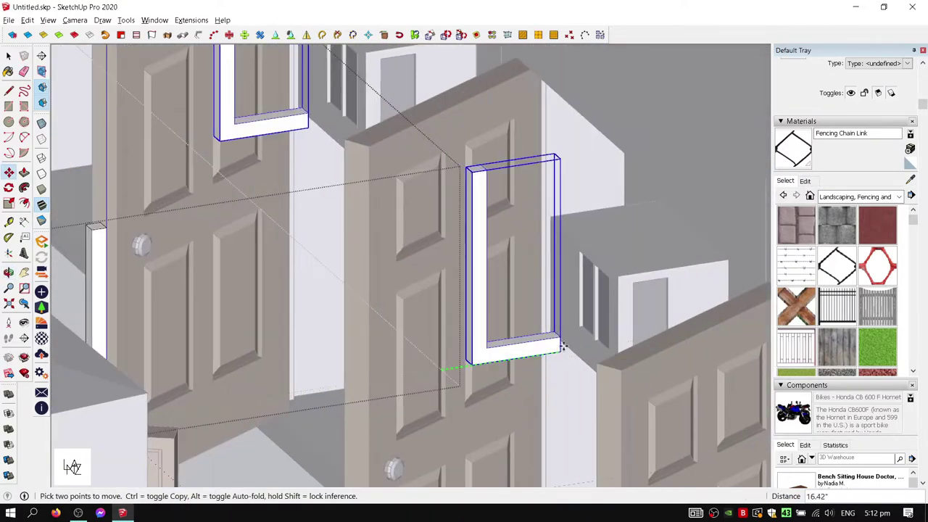
key("space")
middle_click_drag(634, 185, 563, 181)
scroll(435, 174, "down", 3)
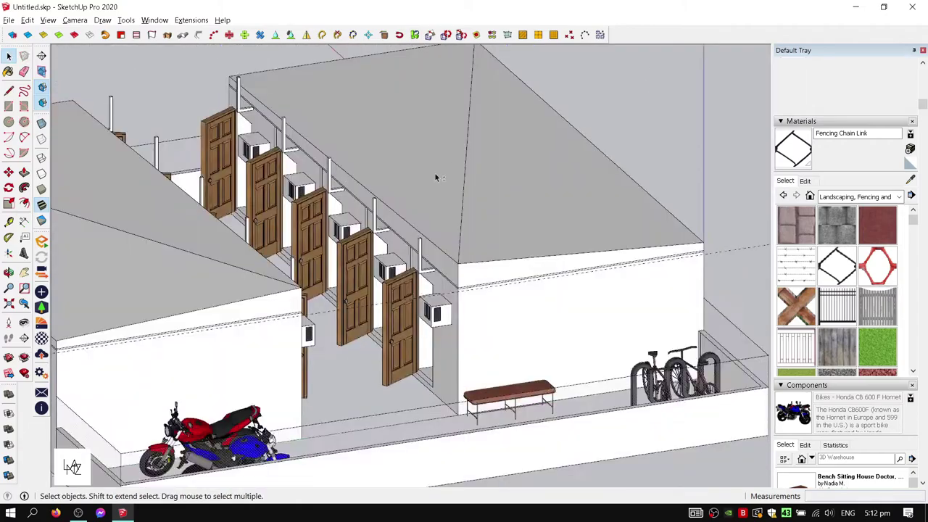
scroll(435, 173, "up", 3)
mouse_move(435, 173)
middle_mouse_down()
mouse_move(259, 216)
mouse_move(339, 270)
middle_mouse_up()
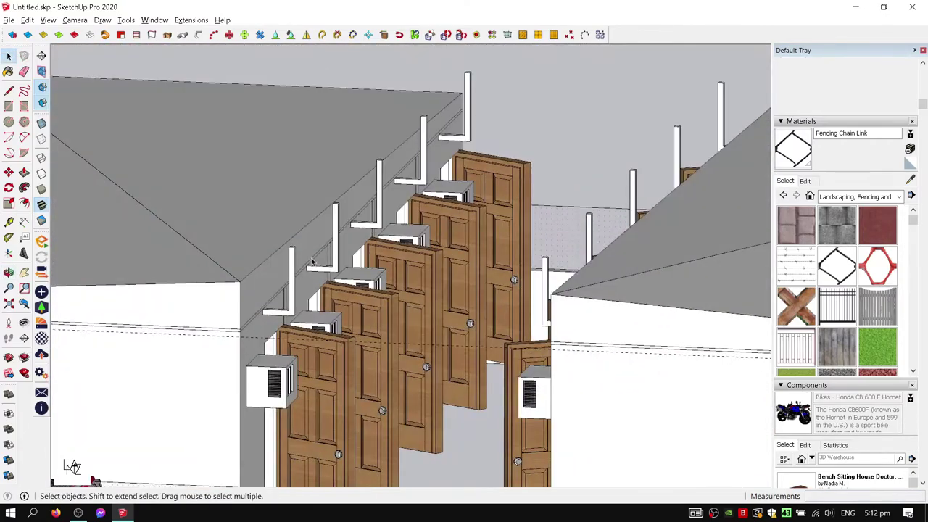
mouse_move(419, 307)
middle_mouse_down()
mouse_move(489, 259)
mouse_move(530, 268)
mouse_move(488, 190)
mouse_move(486, 211)
middle_mouse_up()
Turn the selected bracket group into a component
scroll(486, 211, "up", 3)
right_click(399, 201)
left_click(444, 296)
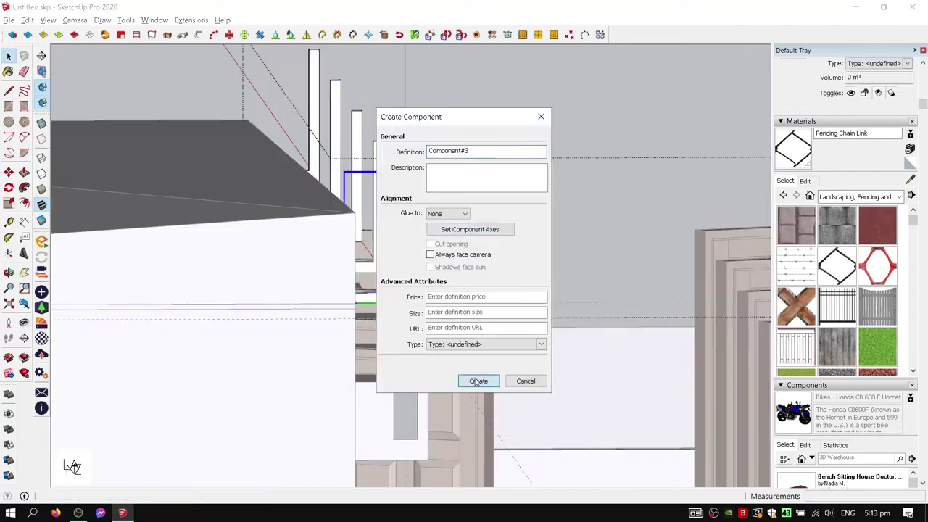
left_click(476, 379)
Inspect the door row and make the bracket post its own component
middle_click_drag(399, 199, 341, 305)
scroll(341, 305, "up", 3)
key("p")
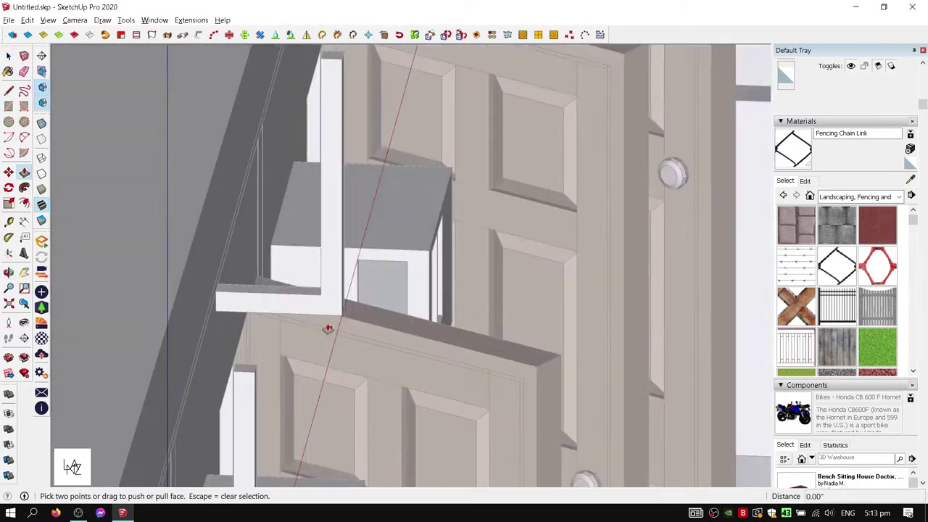
scroll(327, 327, "up", 3)
scroll(331, 388, "up", 3)
scroll(346, 335, "down", 5)
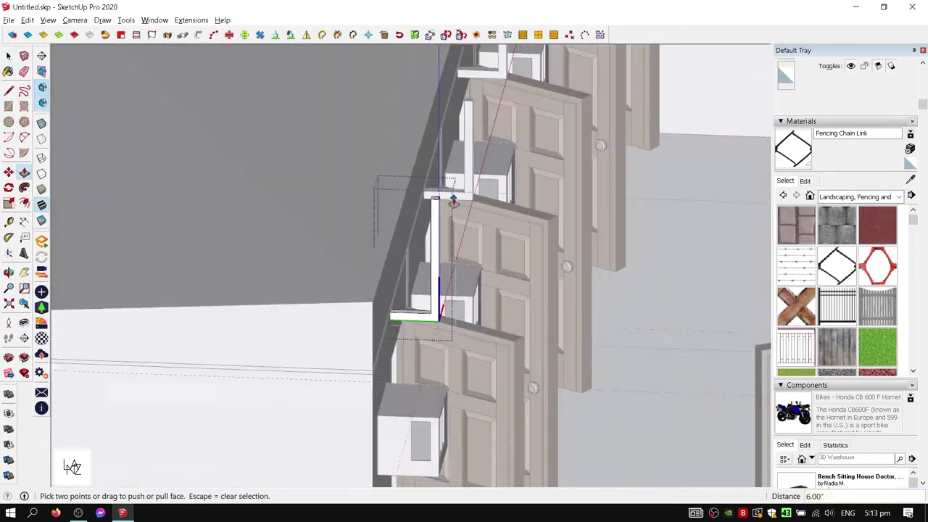
mouse_move(442, 199)
middle_mouse_down()
mouse_move(440, 249)
mouse_move(385, 310)
middle_mouse_up()
key("space")
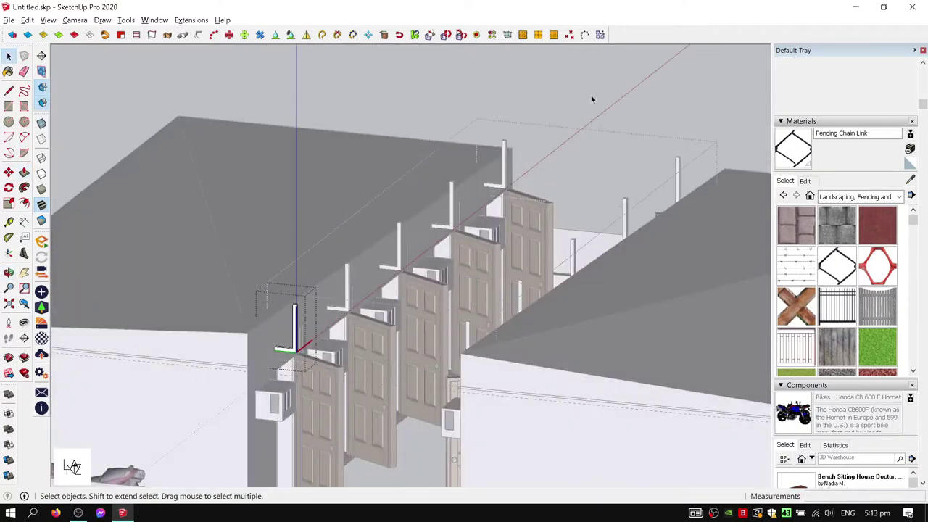
scroll(551, 109, "down", 5)
mouse_move(516, 118)
middle_mouse_down()
mouse_move(418, 149)
mouse_move(426, 268)
mouse_move(368, 280)
mouse_move(425, 273)
mouse_move(331, 287)
middle_mouse_up()
scroll(425, 197, "up", 5)
scroll(319, 297, "up", 5)
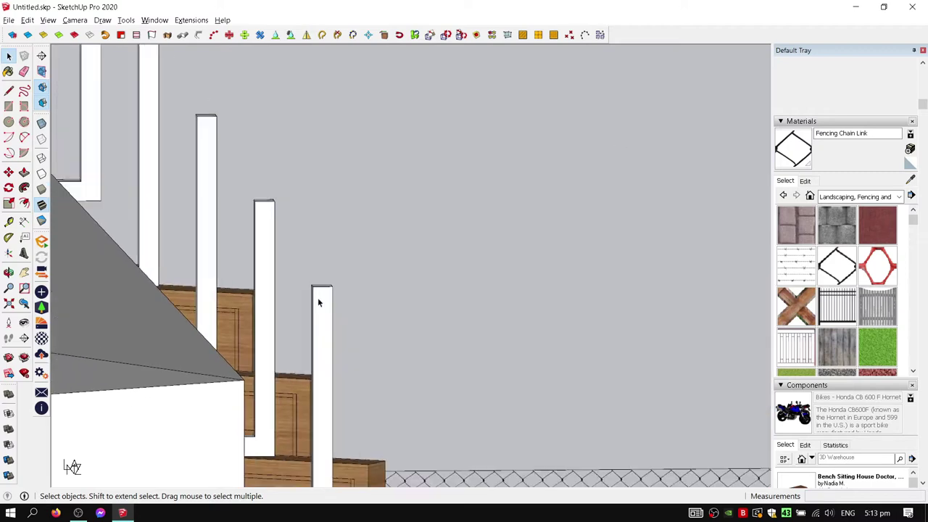
scroll(318, 302, "down", 5)
scroll(320, 302, "up", 5)
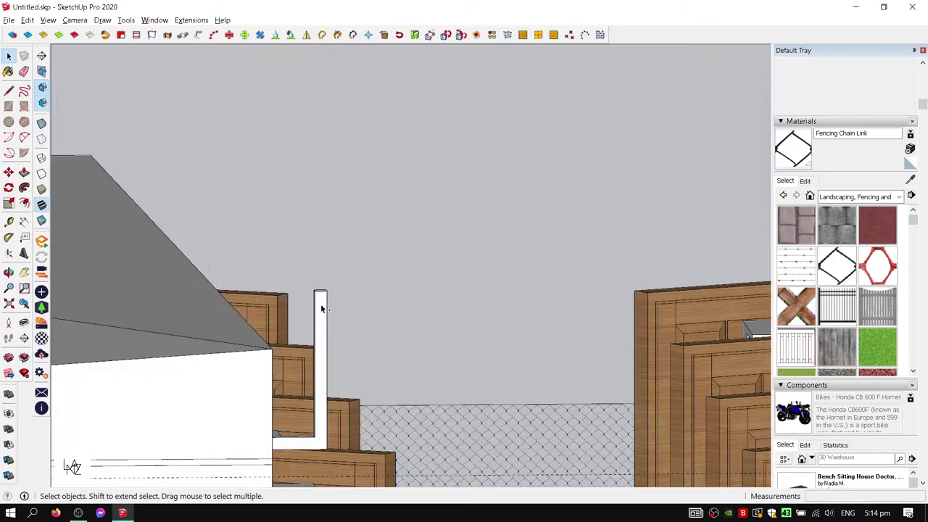
right_click(321, 309)
left_click(362, 160)
left_click(477, 387)
Push/Pull the post's top face to make the post taller
middle_click_drag(476, 386, 309, 288)
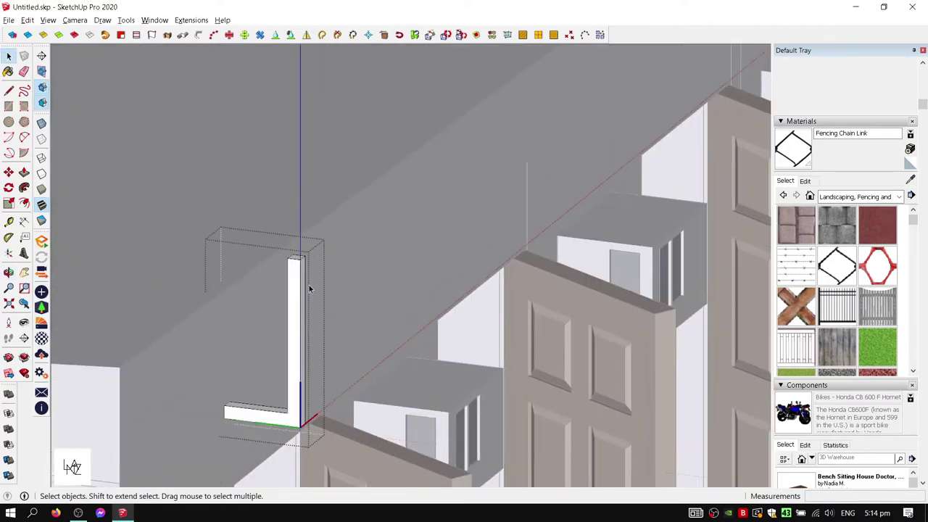
scroll(309, 289, "up", 3)
key("p")
left_click(321, 201)
scroll(321, 196, "down", 3)
Copy the bracket to the next door and array it with *4 for four evenly spaced brackets
key("m")
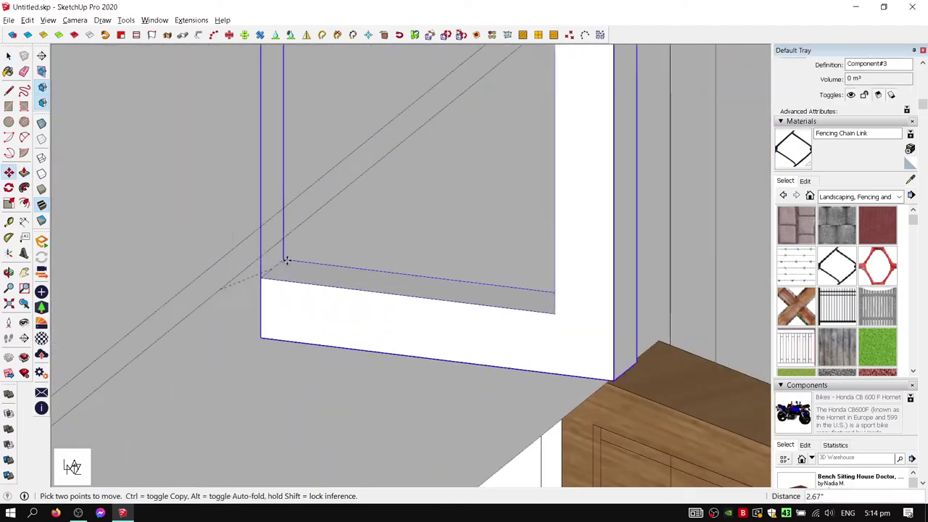
key("ctrl")
left_click(286, 257)
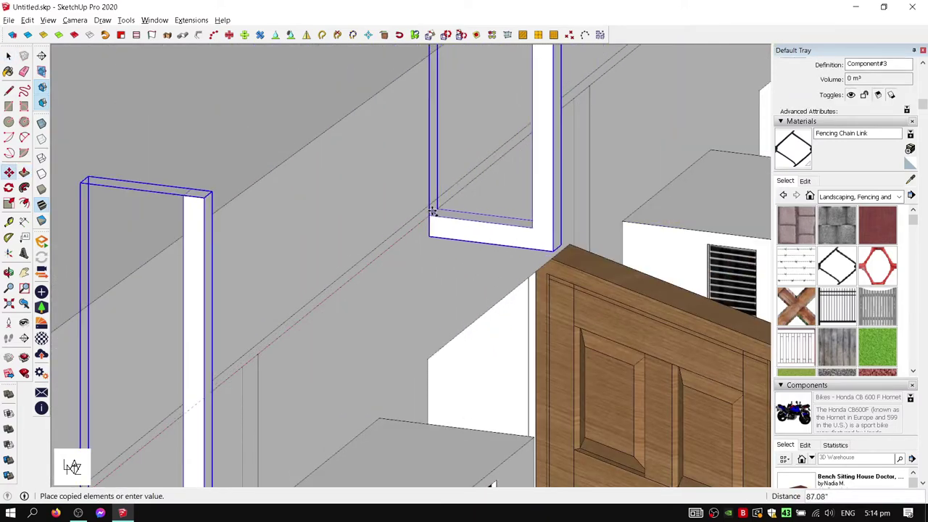
left_click(414, 224)
scroll(412, 268, "down", 2)
type("*4")
key("Return")
key("space")
scroll(413, 270, "down", 5)
scroll(344, 242, "up", 3)
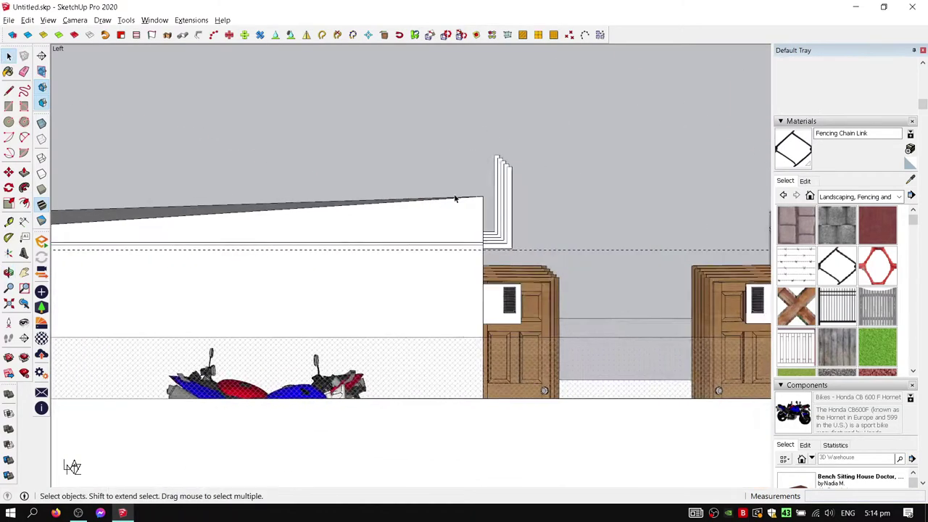
Copy the row of brackets onto the opposite wing above its doors
left_click(75, 19)
left_click(94, 82)
scroll(430, 270, "up", 5)
left_click(430, 270)
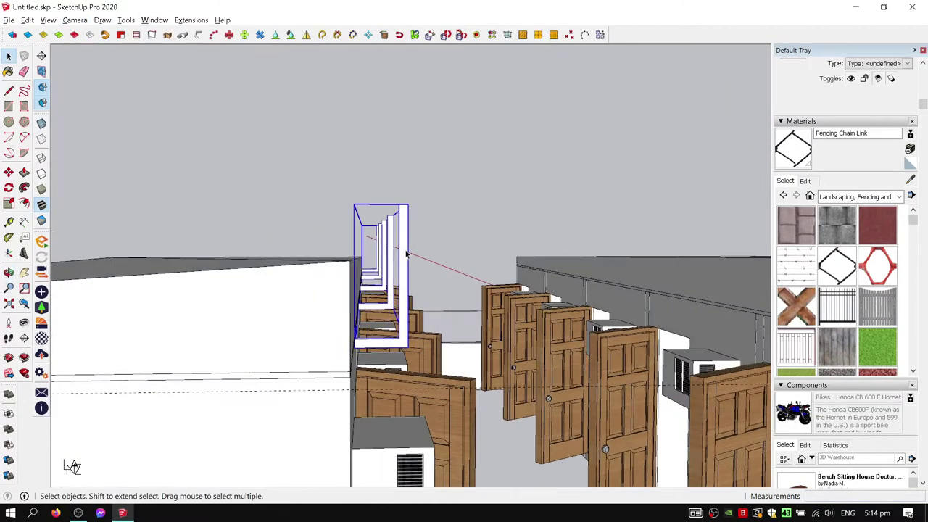
middle_click_drag(431, 270, 240, 320)
key("m")
left_click(240, 320)
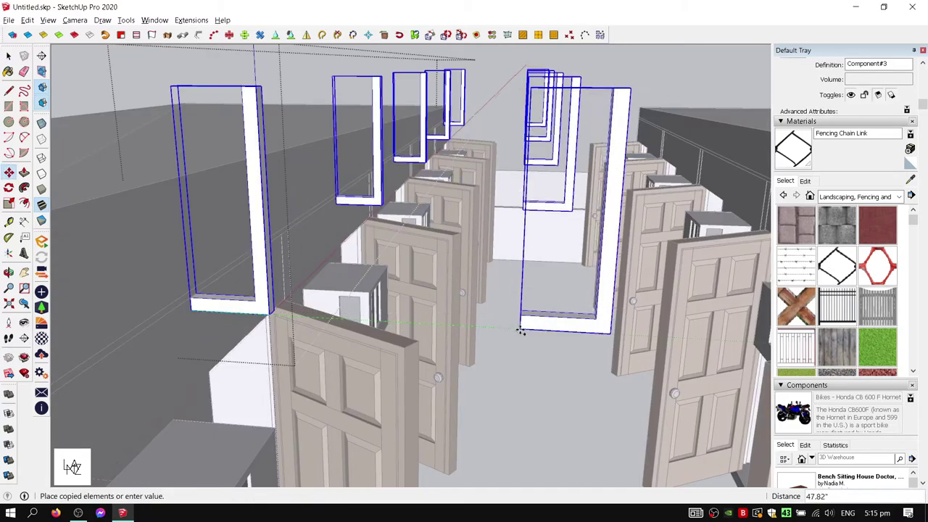
left_click(518, 326)
right_click(519, 328)
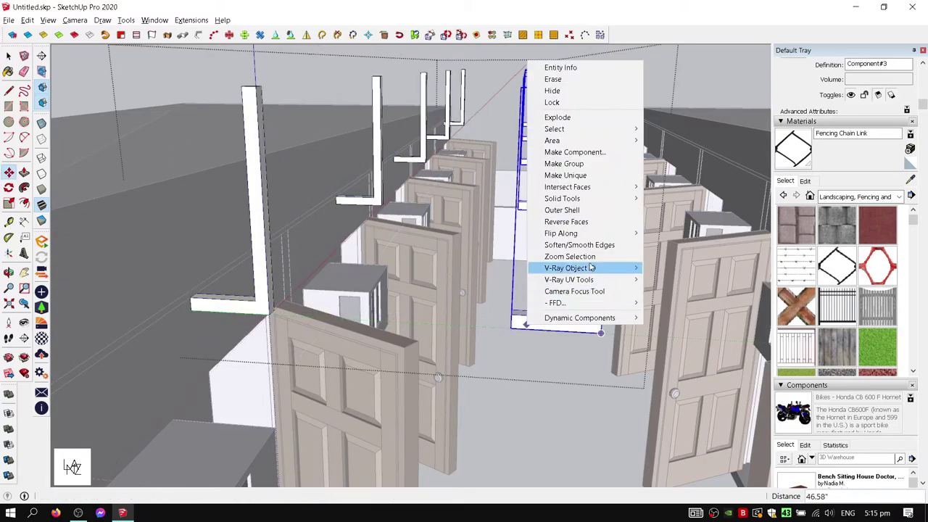
left_click(558, 265)
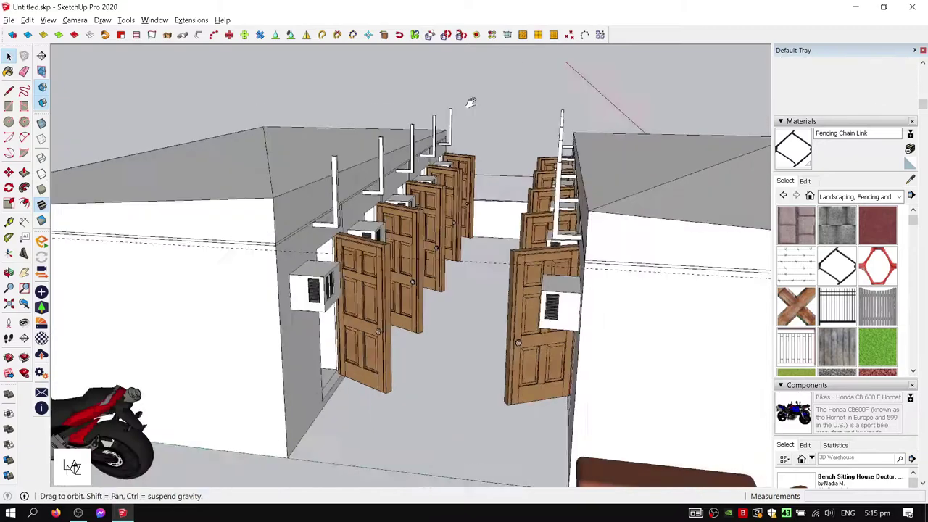
mouse_move(471, 103)
middle_mouse_down()
mouse_move(382, 152)
mouse_move(390, 180)
middle_mouse_up()
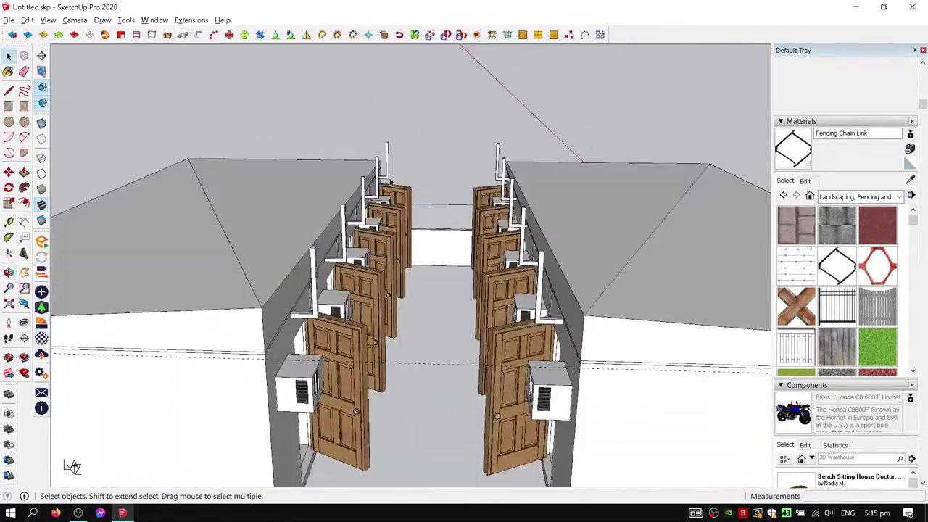
mouse_move(424, 232)
middle_mouse_down()
mouse_move(377, 199)
mouse_move(405, 196)
mouse_move(326, 189)
mouse_move(249, 161)
middle_mouse_up()
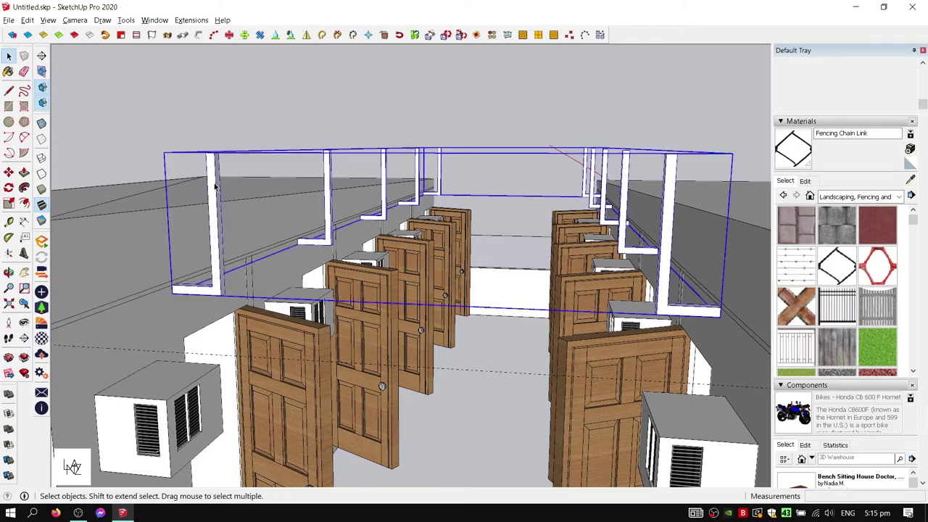
Open the bracket group for editing and measure from the bracket's top
double_click(214, 187)
left_click(215, 164)
scroll(387, 203, "up", 5)
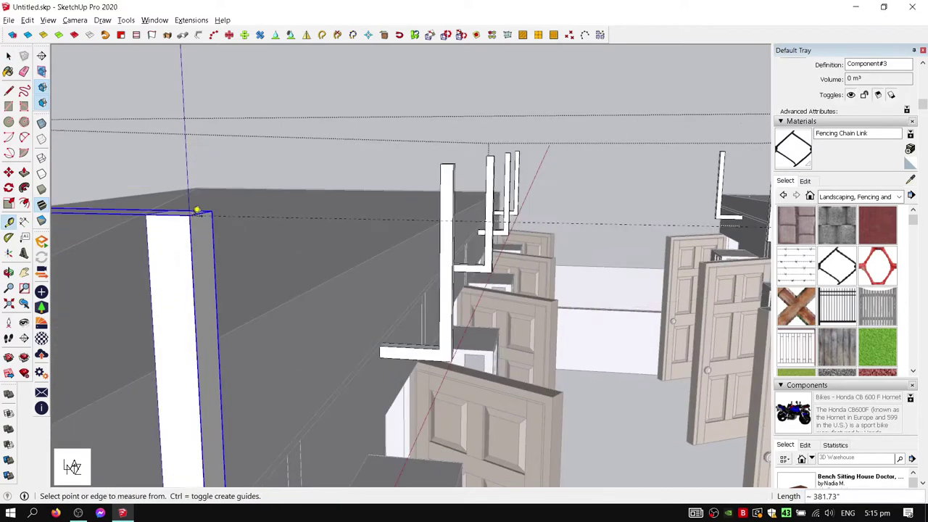
key("space")
mouse_move(356, 144)
middle_mouse_down()
mouse_move(342, 157)
mouse_move(369, 173)
middle_mouse_up()
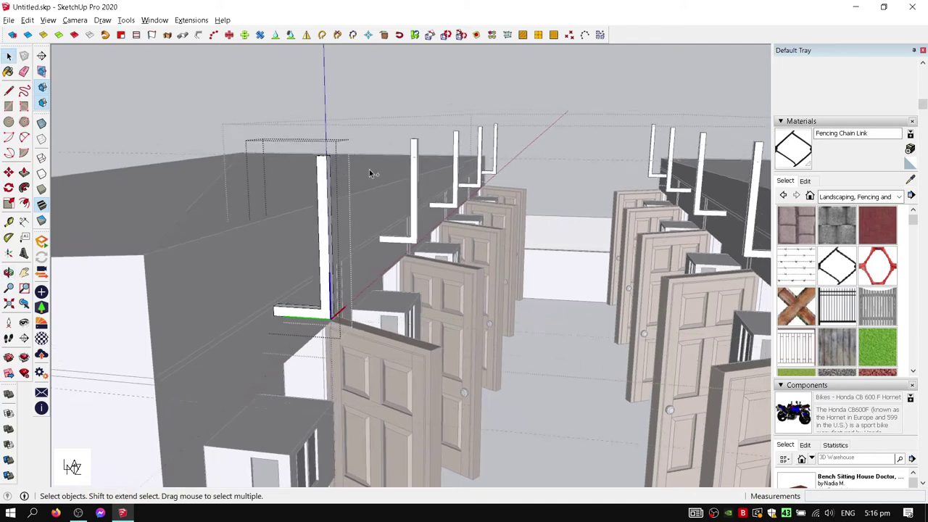
left_click(563, 237)
scroll(329, 154, "up", 1)
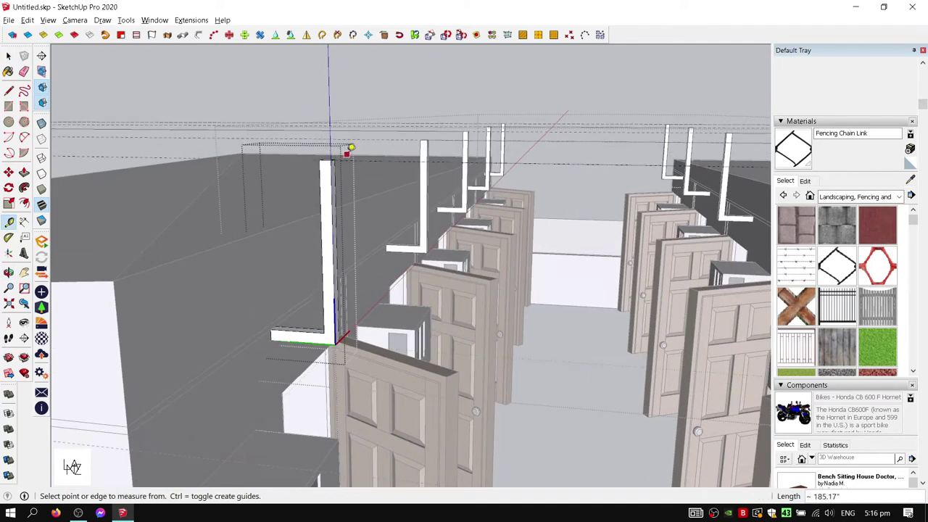
key("space")
scroll(332, 158, "up", 2)
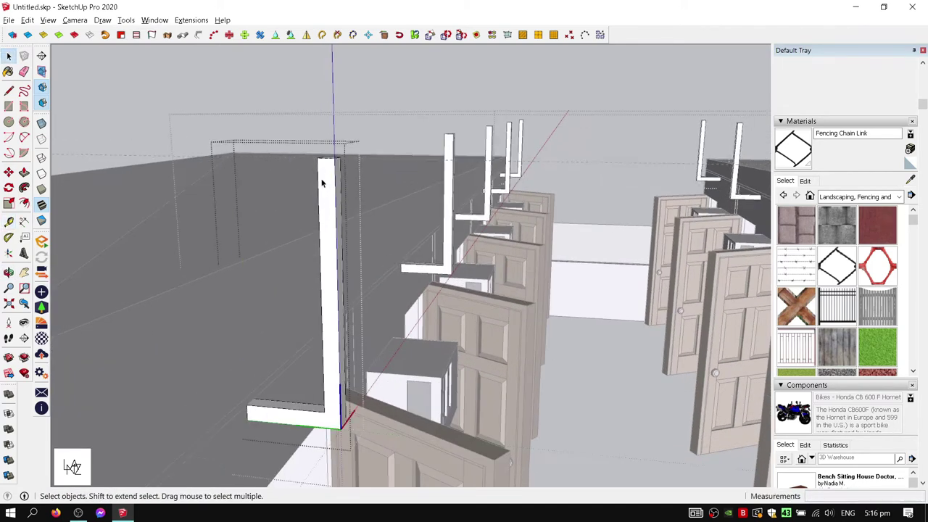
Start a beam line at the bracket top and measure the span across the corridor
key("l")
middle_click_drag(352, 132, 341, 145)
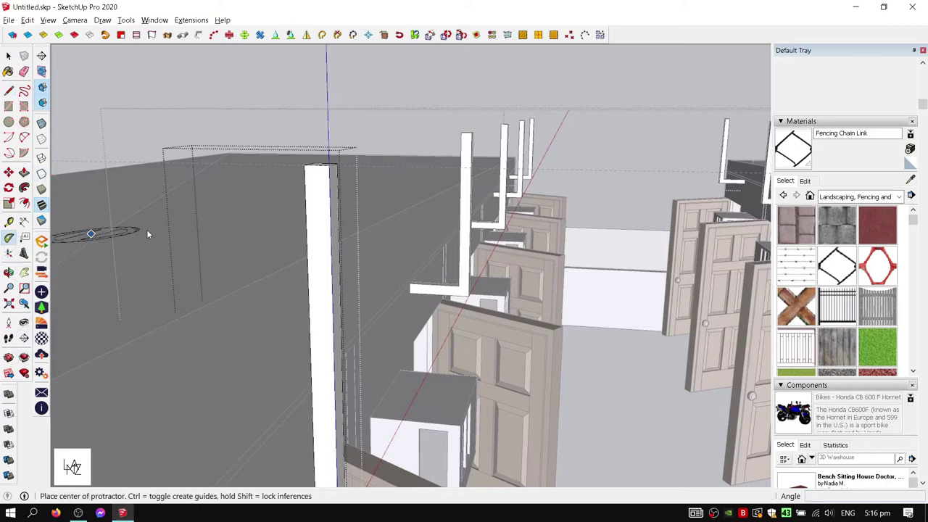
left_click(330, 174)
scroll(330, 174, "down", 3)
key("Escape")
key("l")
middle_click_drag(601, 192, 290, 152)
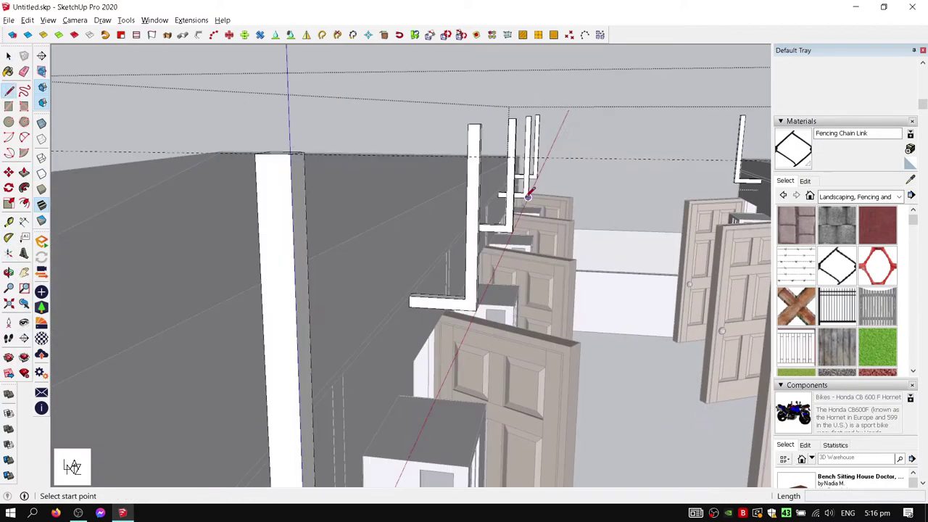
left_click(290, 152)
key("t")
scroll(269, 97, "down", 3)
mouse_move(269, 97)
middle_mouse_down()
mouse_move(468, 182)
mouse_move(554, 145)
middle_mouse_up()
left_click(553, 148)
key("space")
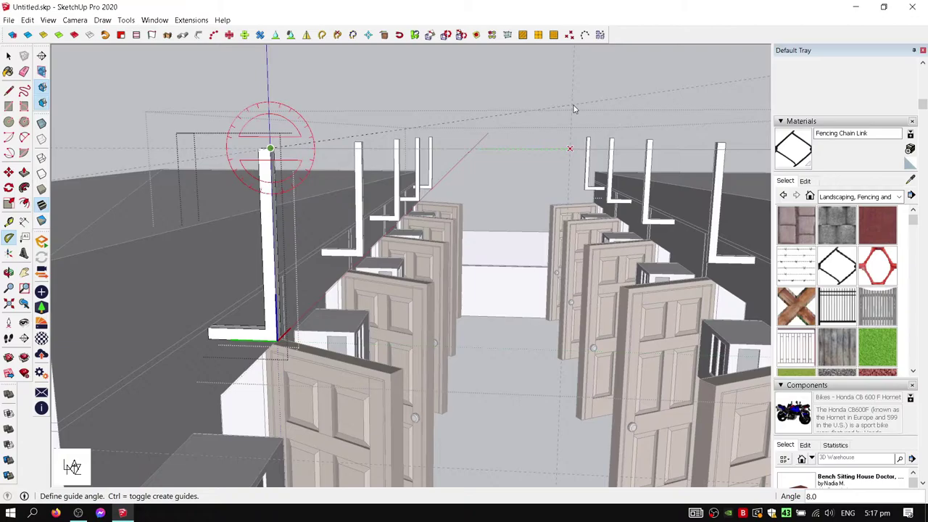
Draw the beam from the white pillar top across to the opposite brackets
mouse_move(573, 107)
middle_mouse_down()
mouse_move(491, 129)
mouse_move(499, 141)
mouse_move(442, 193)
mouse_move(480, 182)
mouse_move(227, 157)
mouse_move(444, 182)
middle_mouse_up()
middle_click_drag(451, 210, 224, 203)
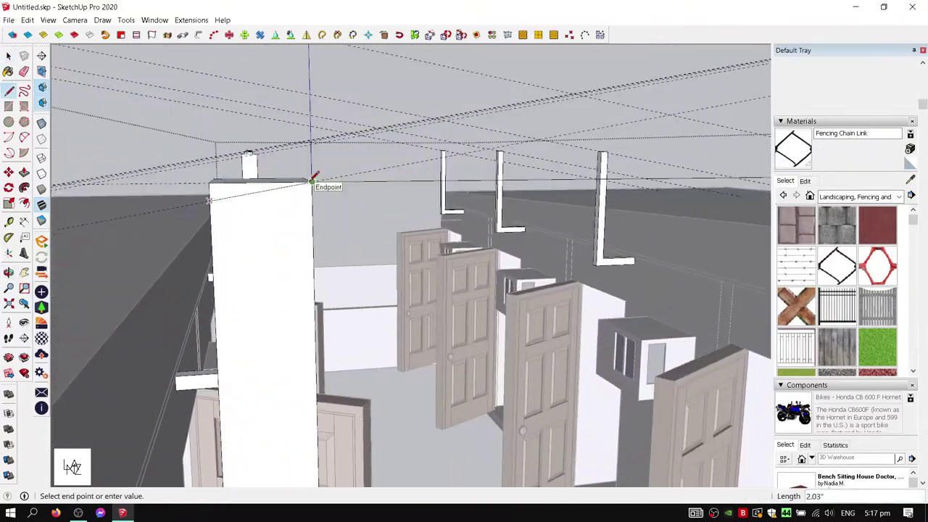
left_click(243, 211)
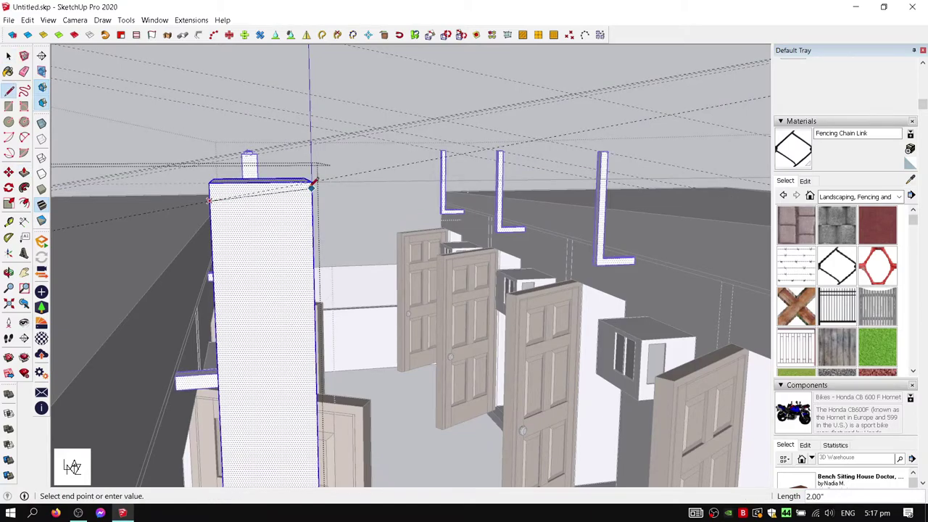
key("p")
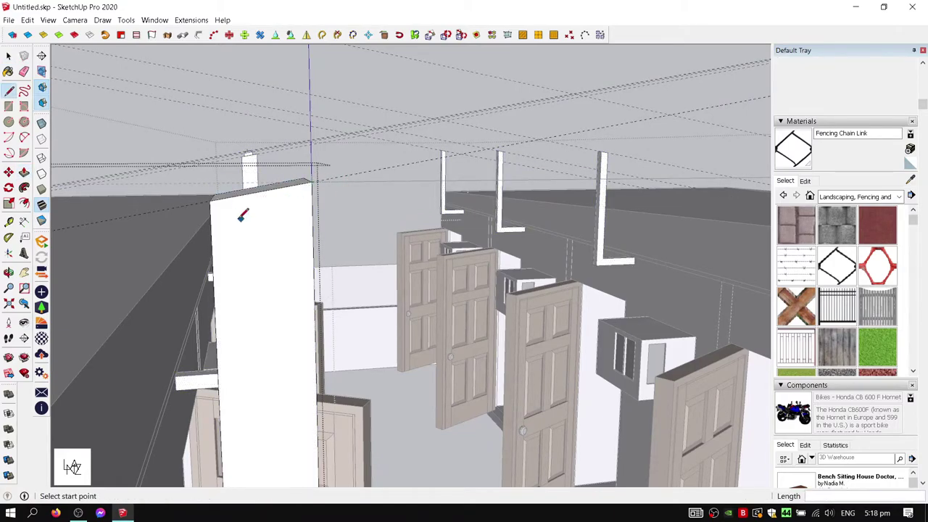
left_click(243, 215)
mouse_move(243, 215)
middle_mouse_down()
mouse_move(376, 62)
mouse_move(399, 113)
middle_mouse_up()
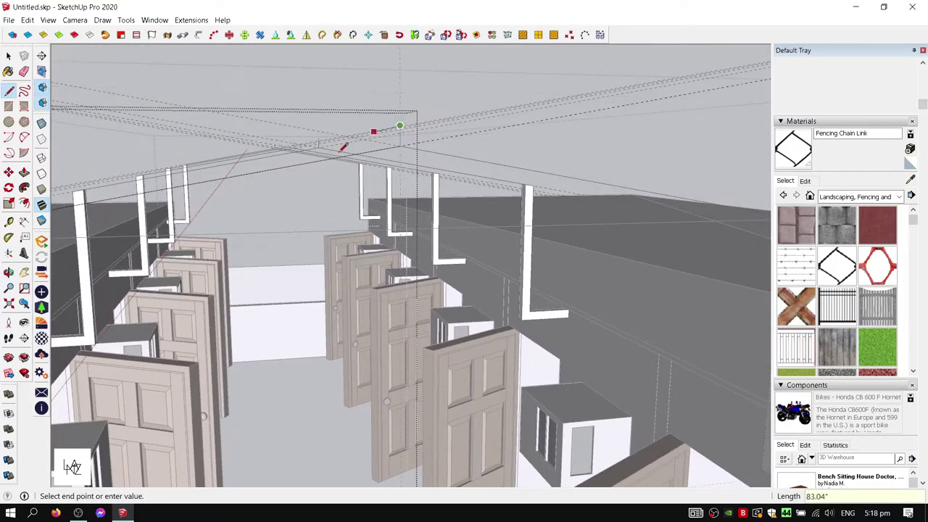
mouse_move(342, 147)
middle_mouse_down()
mouse_move(239, 162)
mouse_move(287, 169)
middle_mouse_up()
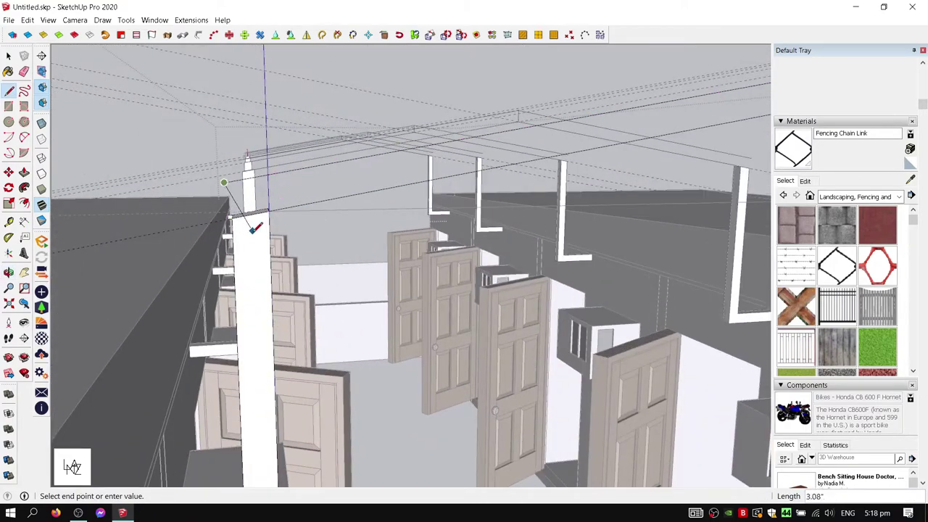
middle_click_drag(253, 230, 165, 97)
scroll(176, 120, "up", 3)
key("space")
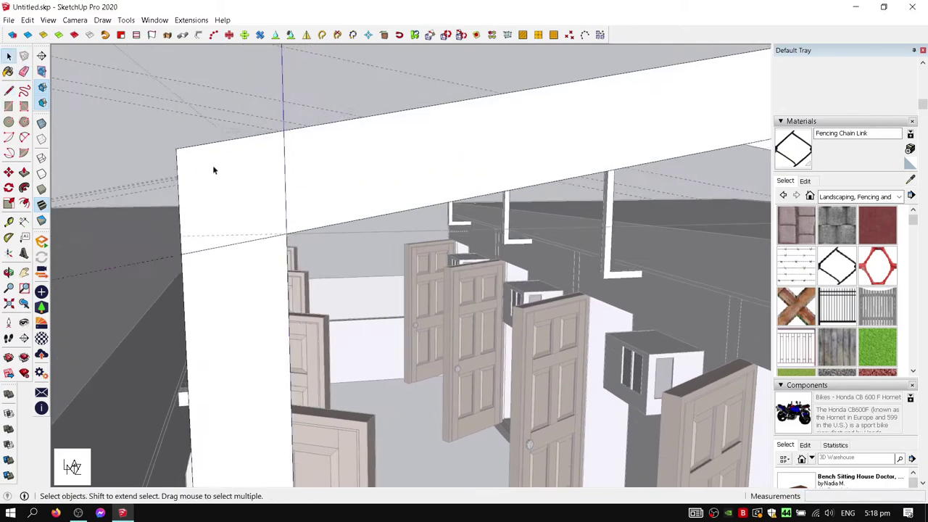
mouse_move(214, 170)
middle_mouse_down()
mouse_move(400, 207)
mouse_move(255, 145)
middle_mouse_up()
scroll(372, 165, "down", 5)
Orbit to an oblique view of the roof frames and try a line at the beam corner
scroll(412, 154, "down", 1)
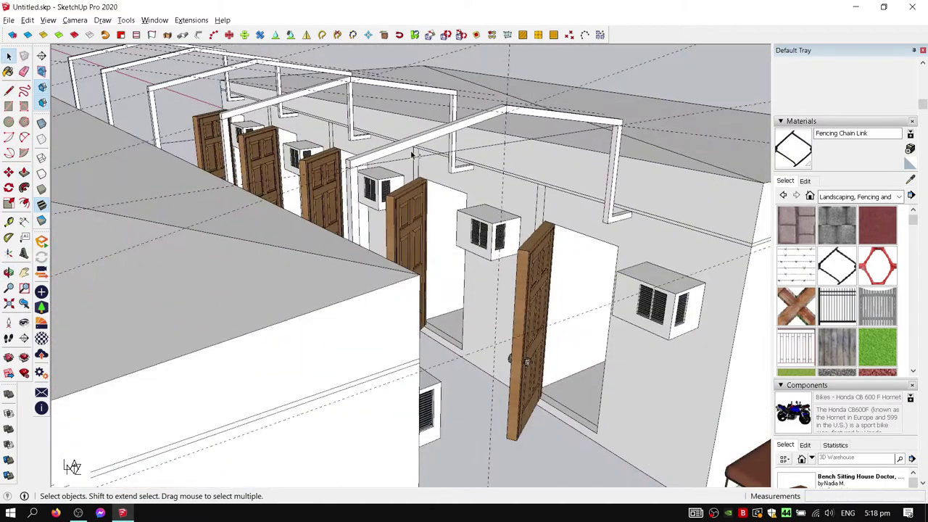
scroll(411, 155, "down", 2)
middle_click_drag(502, 139, 503, 149)
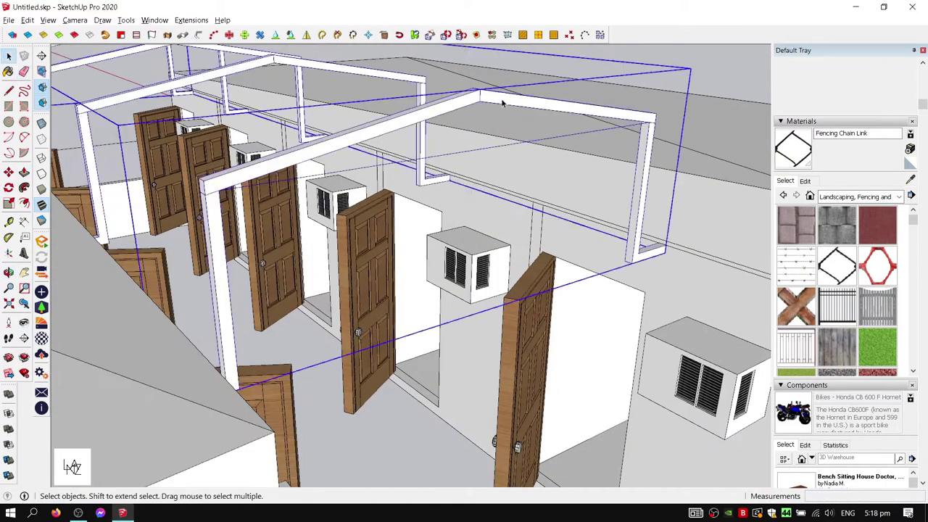
scroll(503, 99, "down", 5)
middle_click_drag(503, 99, 263, 127)
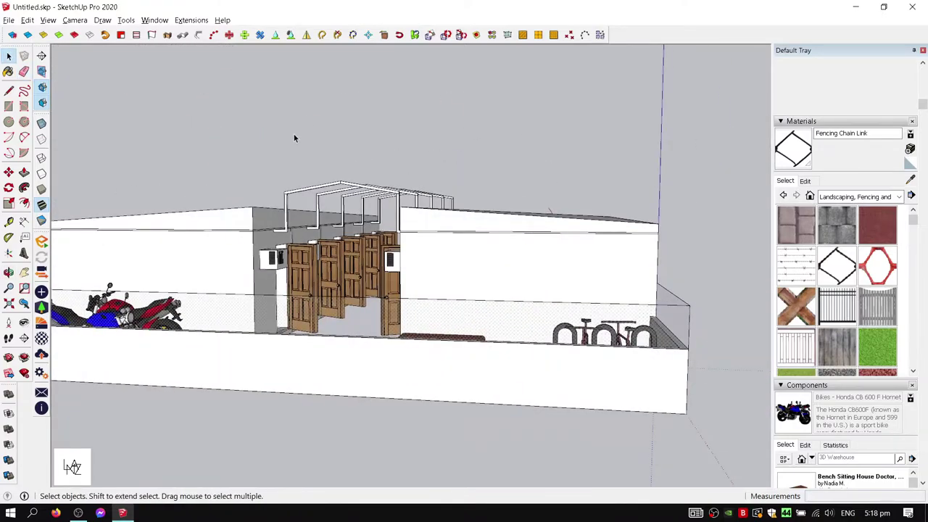
scroll(294, 138, "up", 10)
mouse_move(356, 196)
middle_mouse_down()
mouse_move(333, 213)
mouse_move(338, 244)
mouse_move(265, 321)
middle_mouse_up()
key("l")
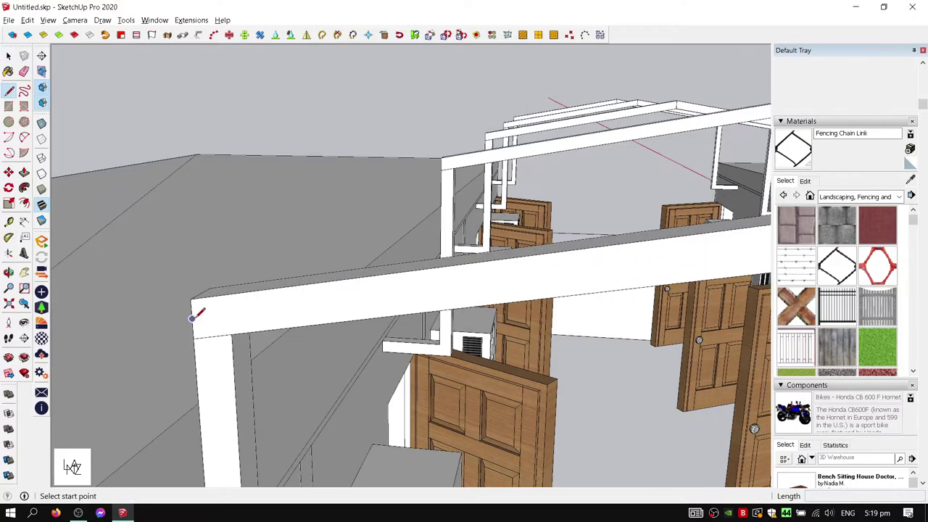
left_click(196, 311)
mouse_move(197, 311)
middle_mouse_down()
mouse_move(373, 321)
mouse_move(487, 223)
mouse_move(160, 174)
mouse_move(441, 140)
mouse_move(298, 220)
mouse_move(467, 306)
middle_mouse_up()
key("Escape")
left_click(159, 174)
key("Escape")
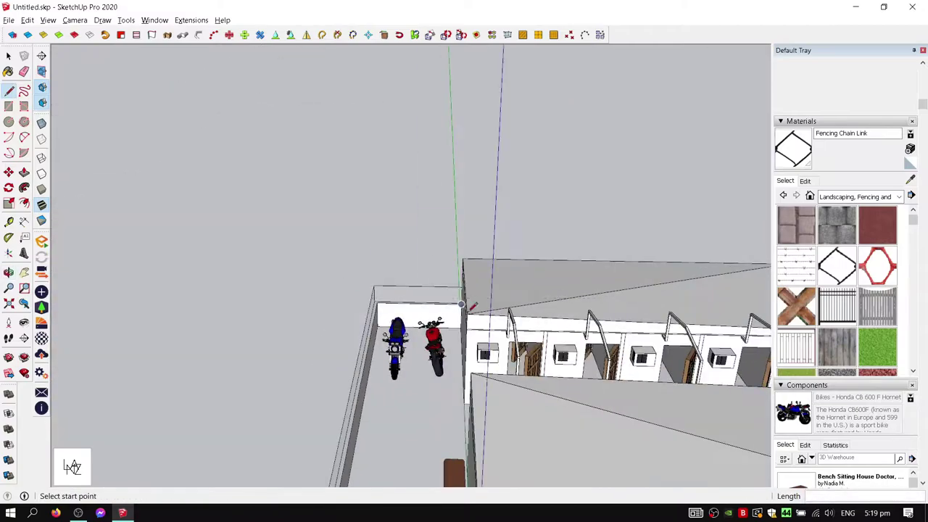
scroll(468, 306, "up", 3)
Draw a line along the beam starting from its midpoint
left_click(424, 278)
mouse_move(424, 278)
middle_mouse_down()
mouse_move(400, 322)
mouse_move(435, 290)
middle_mouse_up()
scroll(399, 321, "up", 3)
scroll(618, 326, "up", 3)
key("space")
mouse_move(618, 325)
middle_mouse_down()
mouse_move(566, 391)
mouse_move(421, 375)
middle_mouse_up()
Copy the beam line with Move+Ctrl into three evenly spaced divisions
left_click(567, 392)
key("m")
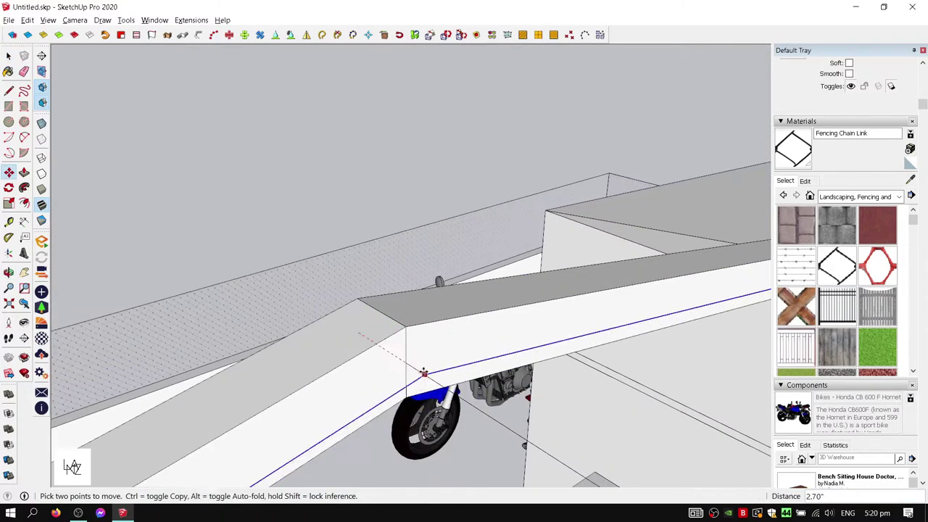
key("space")
mouse_move(331, 189)
middle_mouse_down()
mouse_move(387, 232)
mouse_move(171, 341)
middle_mouse_up()
key("m")
key("ctrl")
left_click(387, 232)
type("/3")
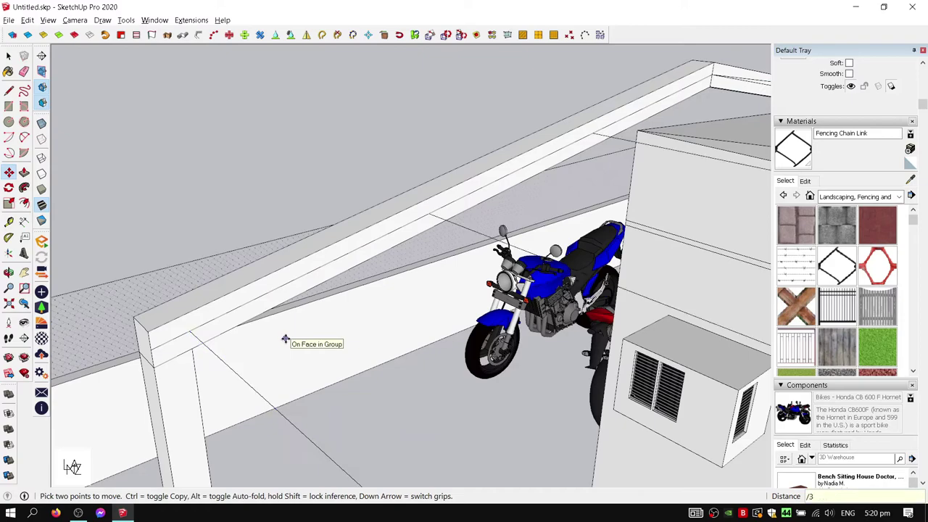
key("Return")
scroll(285, 340, "down", 5)
middle_click_drag(286, 340, 326, 305)
scroll(421, 303, "up", 5)
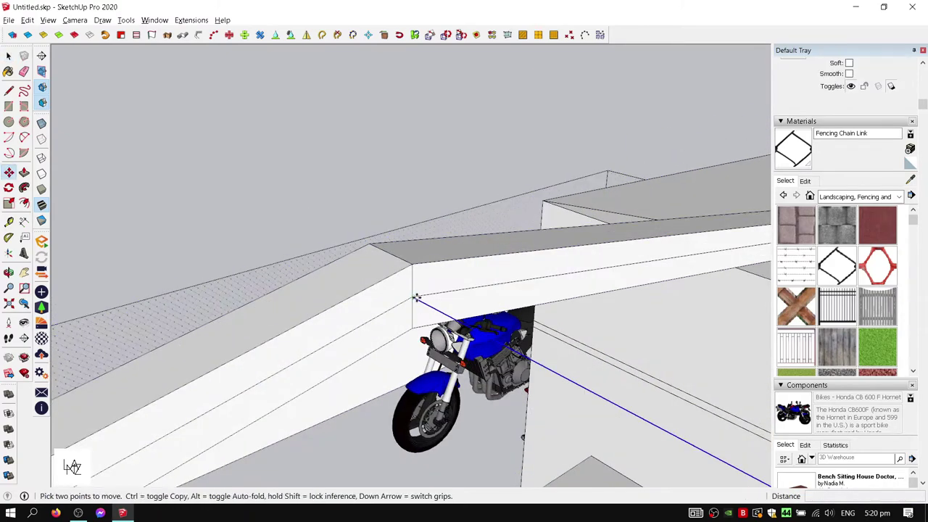
left_click(416, 297)
middle_click_drag(416, 297, 599, 249)
key("space")
Select all the lines and copy them from the beam corner with Move+Ctrl
scroll(569, 281, "down", 5)
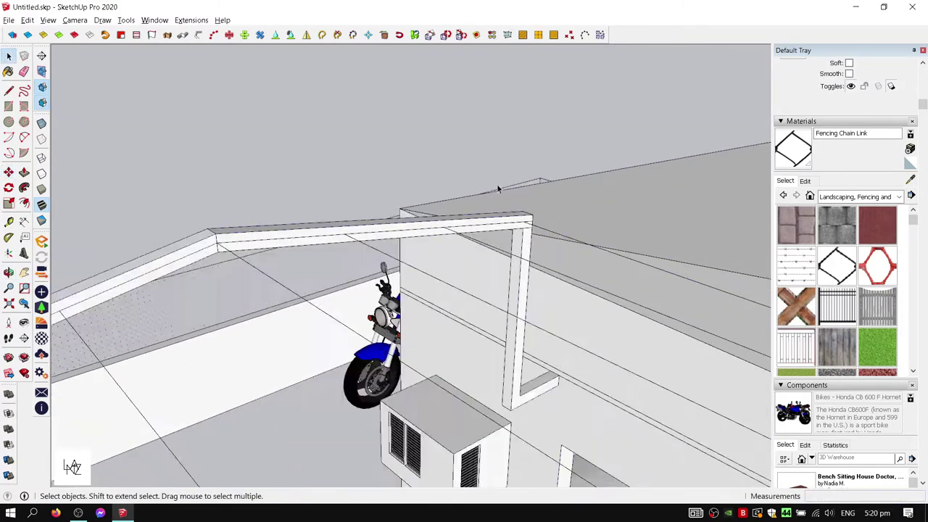
mouse_move(496, 183)
middle_mouse_down()
mouse_move(205, 217)
mouse_move(450, 362)
mouse_move(493, 342)
mouse_move(482, 239)
middle_mouse_up()
scroll(205, 216, "up", 5)
scroll(482, 239, "up", 3)
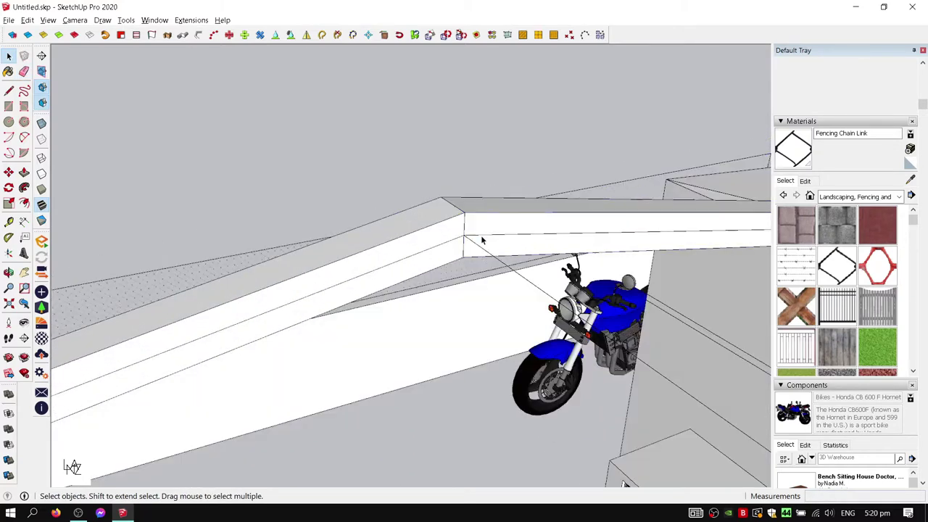
key("ctrl+a")
key("m")
left_click(472, 241)
key("ctrl")
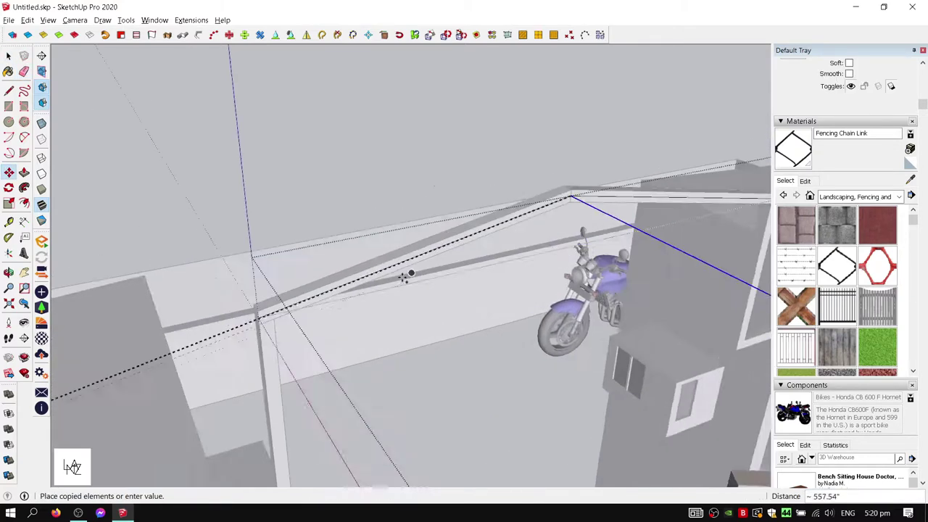
scroll(282, 305, "up", 3)
scroll(490, 210, "down", 5)
middle_click_drag(491, 209, 455, 230)
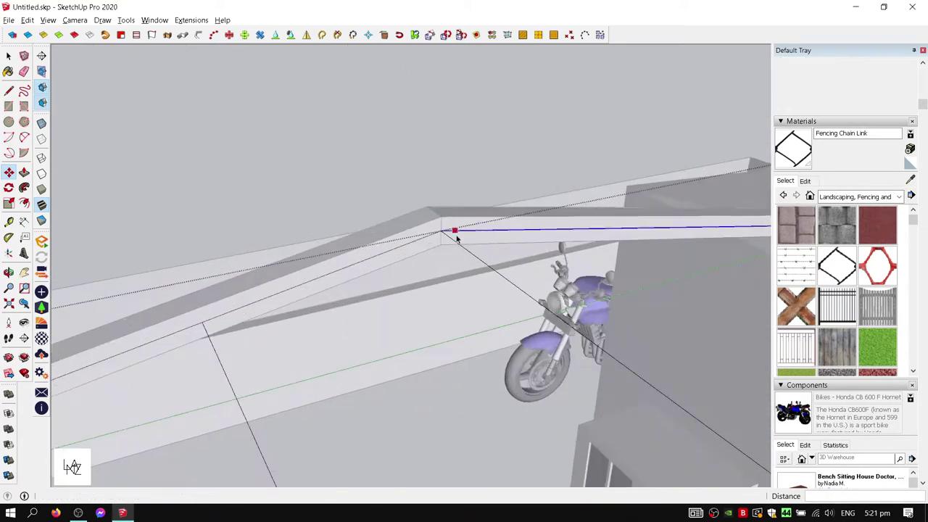
scroll(486, 256, "up", 5)
scroll(487, 255, "up", 3)
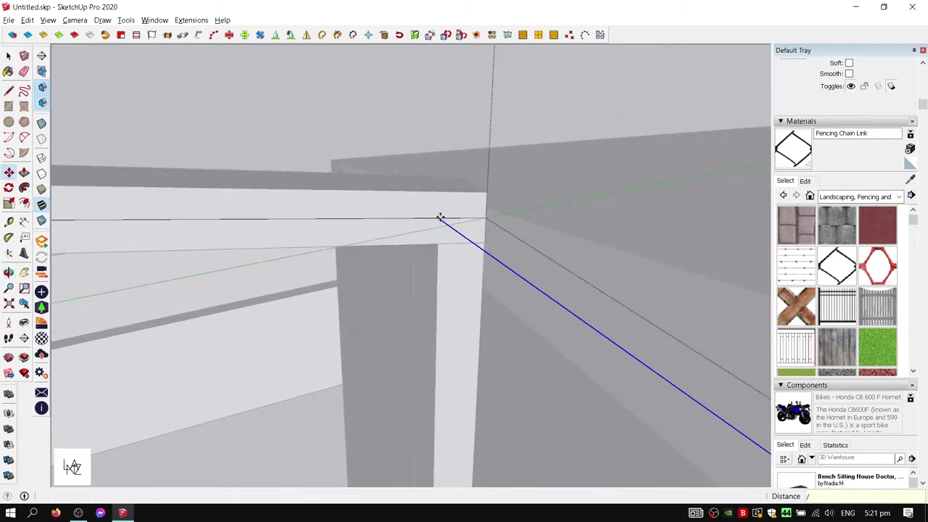
scroll(440, 218, "down", 3)
scroll(333, 230, "down", 3)
mouse_move(147, 199)
middle_mouse_down()
mouse_move(416, 186)
mouse_move(250, 211)
middle_mouse_up()
scroll(641, 260, "down", 3)
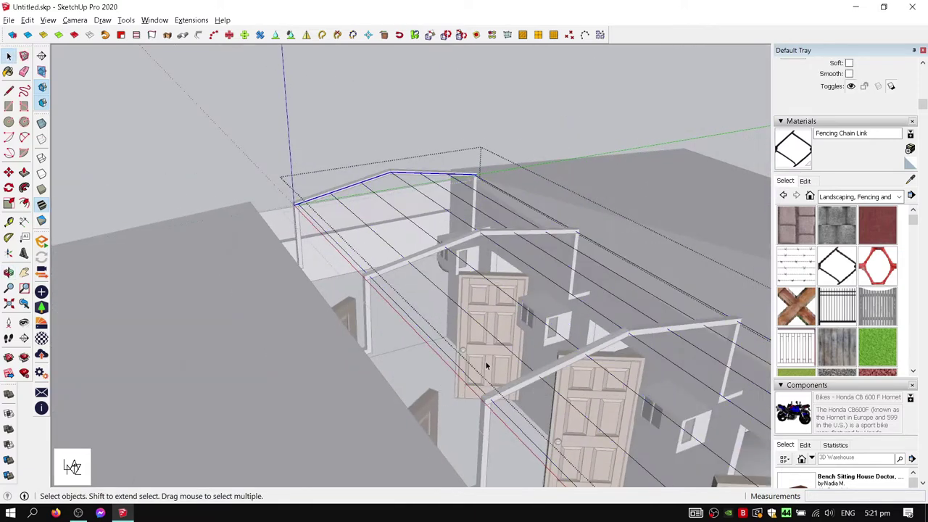
Convert the selected roof lines into 3.94" diameter tubes with Lines to Tubes, precision 10
middle_click_drag(486, 363, 406, 305)
key("ctrl+a")
left_click(182, 35)
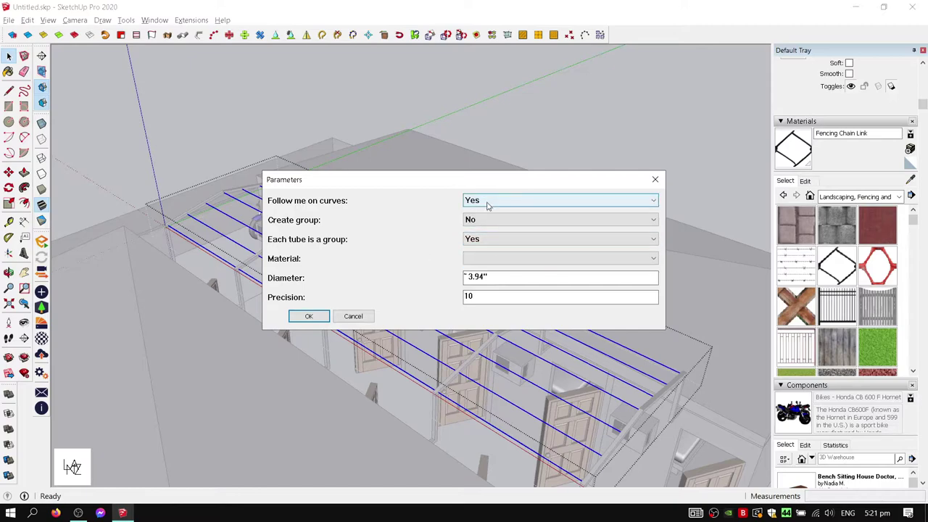
left_click(313, 318)
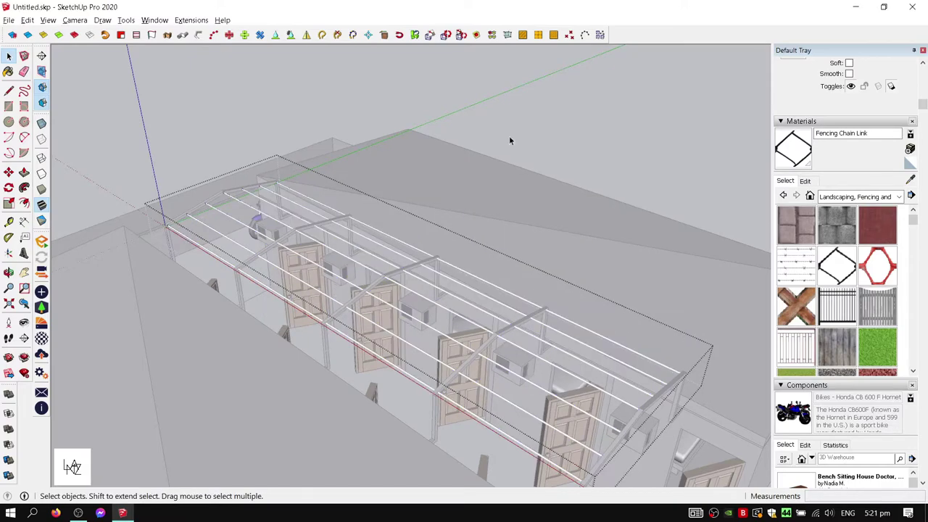
scroll(203, 182, "up", 5)
scroll(251, 172, "up", 2)
scroll(257, 171, "down", 2)
scroll(308, 200, "down", 2)
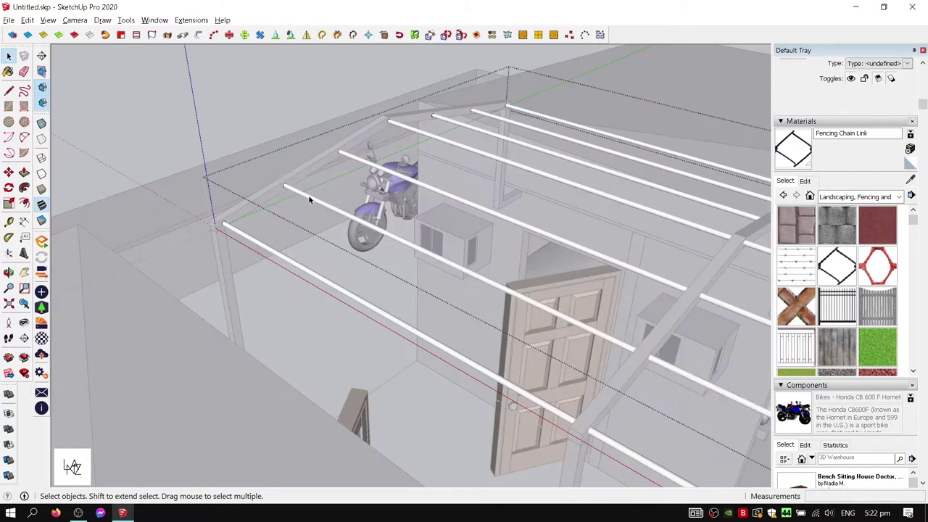
Open the beam group for editing and inspect it from several angles
middle_click_drag(309, 200, 238, 208)
scroll(549, 227, "up", 3)
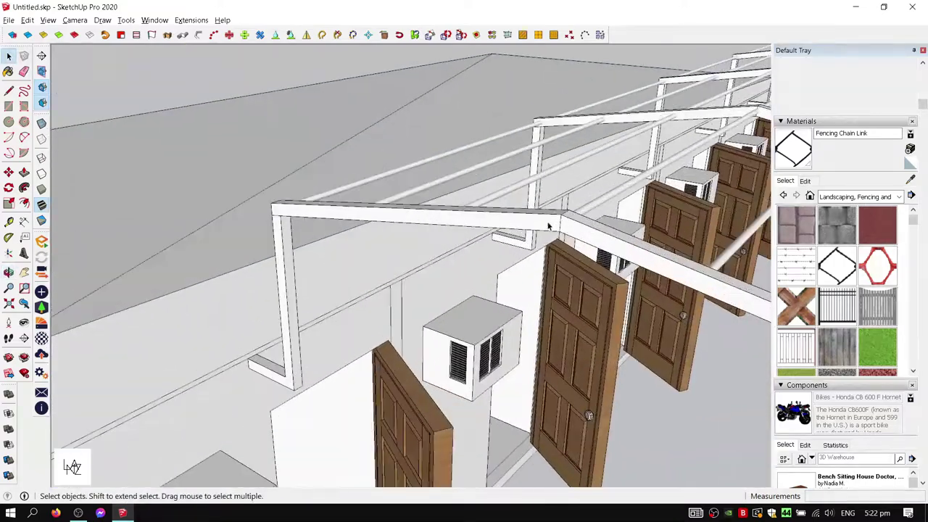
scroll(547, 181, "up", 2)
key("l")
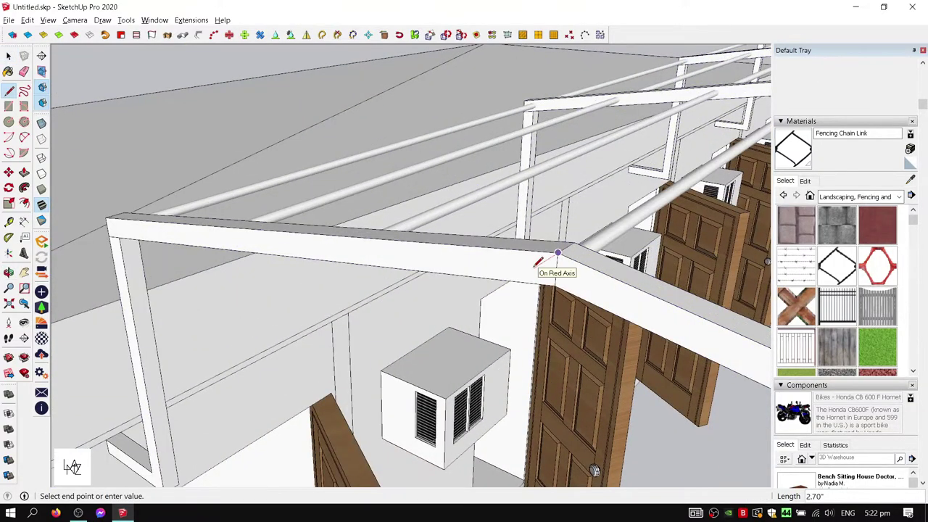
middle_click_drag(498, 261, 340, 271)
double_click(419, 292)
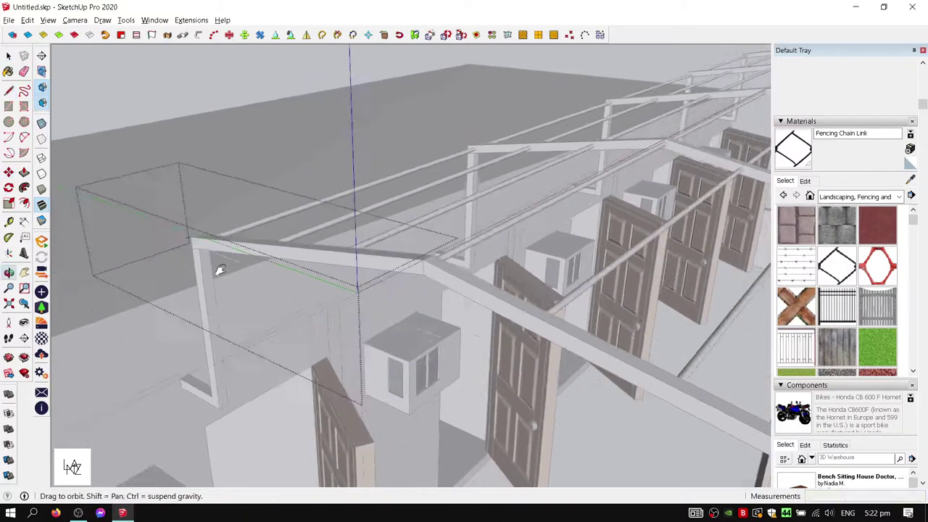
middle_click_drag(124, 235, 316, 204)
mouse_move(230, 216)
middle_mouse_down()
mouse_move(664, 293)
mouse_move(245, 158)
mouse_move(349, 170)
mouse_move(389, 151)
mouse_move(227, 132)
middle_mouse_up()
mouse_move(127, 118)
middle_mouse_down()
mouse_move(556, 200)
mouse_move(519, 284)
mouse_move(325, 362)
mouse_move(626, 403)
mouse_move(580, 345)
mouse_move(507, 290)
middle_mouse_up()
scroll(508, 290, "up", 2)
key("space")
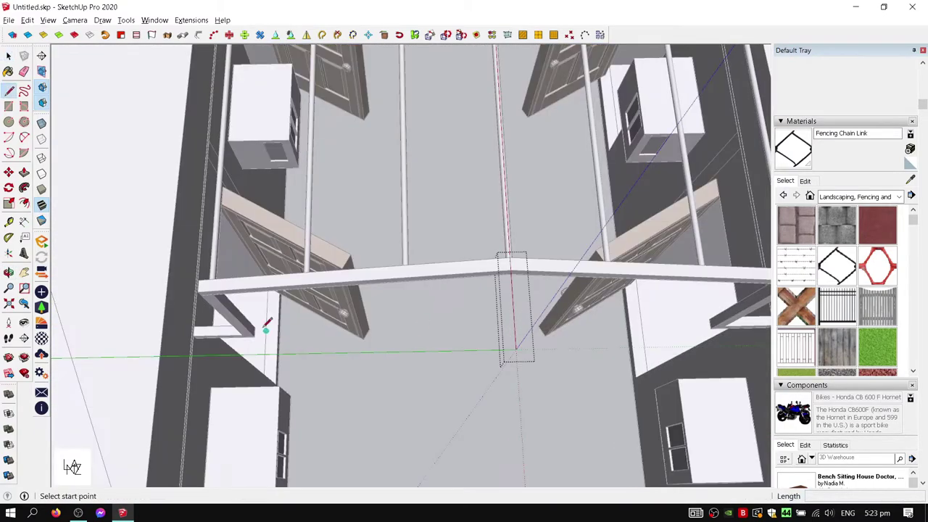
scroll(267, 323, "up", 3)
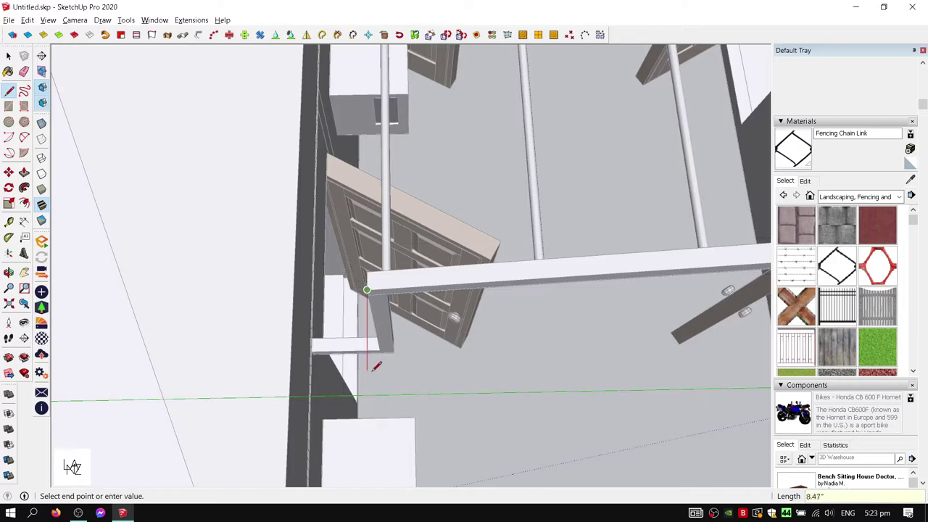
Make the beam box into a component
mouse_move(375, 366)
middle_mouse_down()
mouse_move(420, 379)
mouse_move(397, 304)
middle_mouse_up()
mouse_move(324, 276)
middle_mouse_down()
mouse_move(491, 238)
mouse_move(381, 236)
mouse_move(533, 218)
middle_mouse_up()
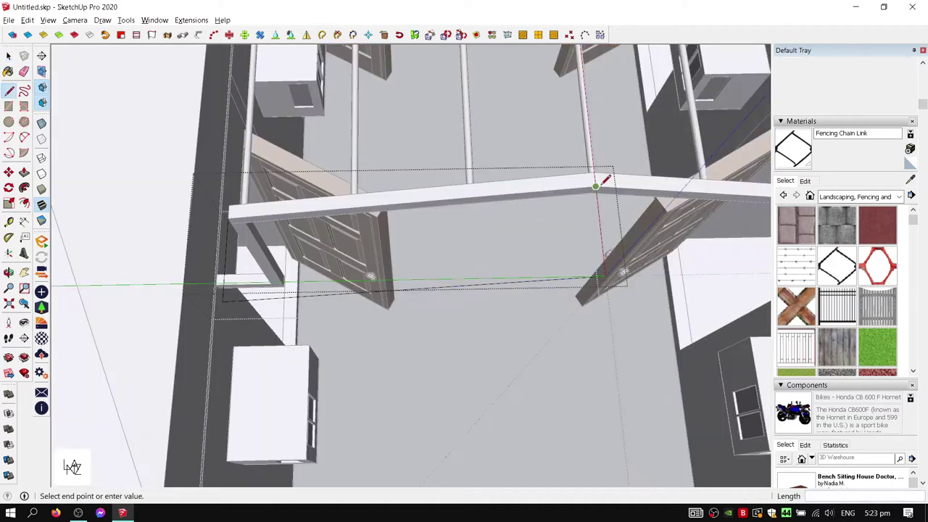
right_click(400, 222)
left_click(443, 319)
left_click(477, 381)
Copy the beam component beside the original and flip the copy along its red axis
key("m")
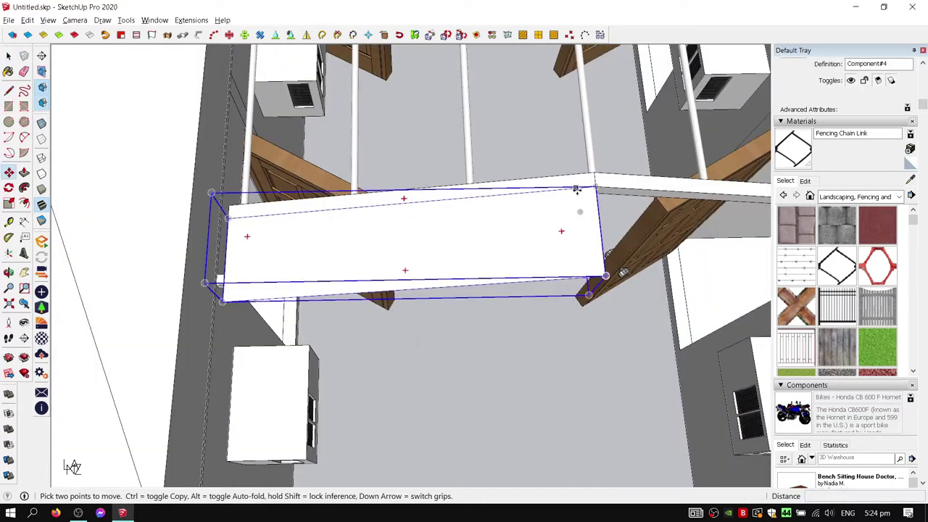
left_click(593, 186, "ctrl")
middle_click_drag(594, 186, 432, 178)
right_click(439, 216)
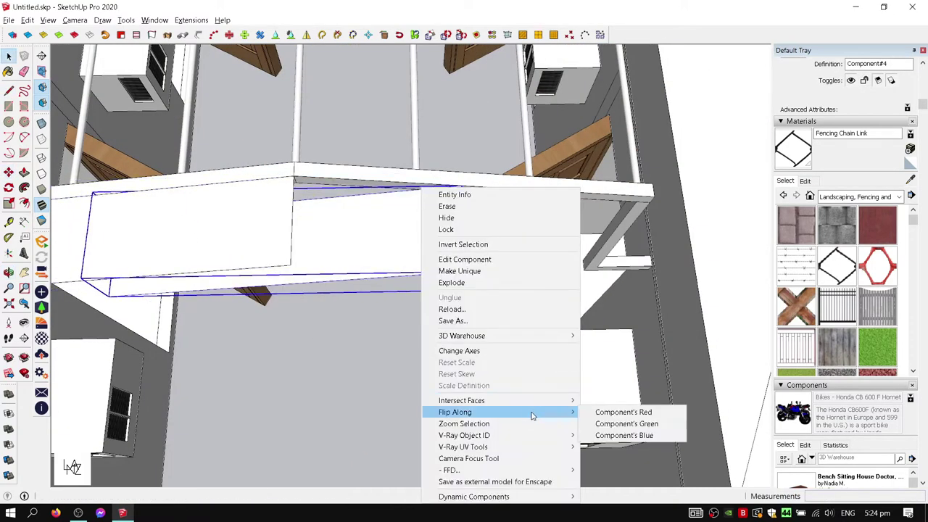
left_click(629, 420)
Start a line at the face corner, check where the beams meet, then cancel it
mouse_move(479, 266)
middle_mouse_down()
mouse_move(297, 171)
mouse_move(450, 215)
mouse_move(569, 176)
middle_mouse_up()
key("space")
key("p")
key("l")
left_click(611, 235)
mouse_move(614, 250)
middle_mouse_down()
mouse_move(377, 221)
mouse_move(269, 180)
mouse_move(299, 118)
mouse_move(207, 213)
mouse_move(127, 239)
mouse_move(464, 206)
mouse_move(449, 197)
mouse_move(406, 232)
mouse_move(340, 239)
middle_mouse_up()
key("Escape")
Push/Pull the corridor roof slab 6" thicker
key("space")
middle_click_drag(381, 200, 323, 98)
key("e")
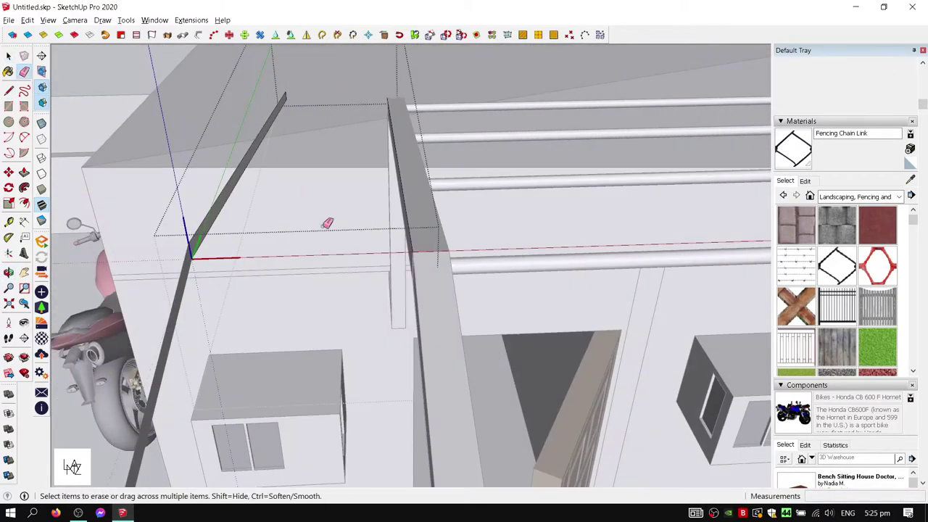
left_click(247, 196)
mouse_move(246, 196)
middle_mouse_down()
mouse_move(467, 342)
mouse_move(486, 273)
mouse_move(488, 157)
mouse_move(613, 157)
mouse_move(609, 263)
middle_mouse_up()
scroll(497, 338, "down", 3)
key("space")
key("p")
left_click(577, 300)
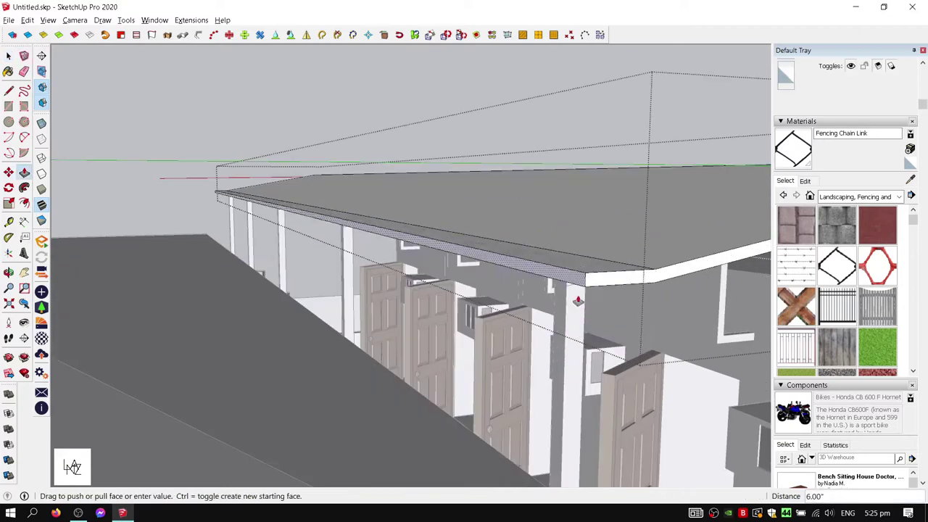
middle_click_drag(656, 293, 402, 247)
key("space")
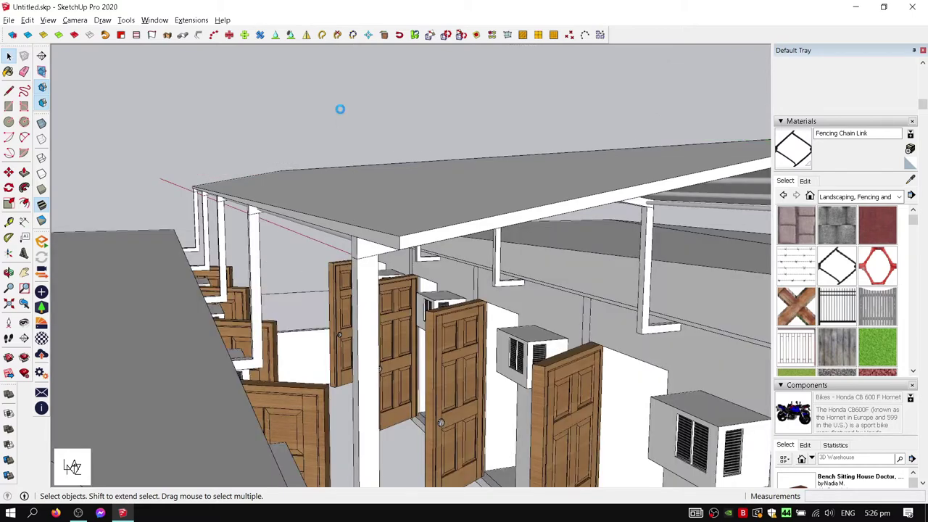
Open the side wing's roof group for editing and look over its edge
mouse_move(335, 114)
middle_mouse_down()
mouse_move(471, 148)
mouse_move(332, 219)
mouse_move(434, 232)
middle_mouse_up()
left_click(441, 236)
double_click(482, 194)
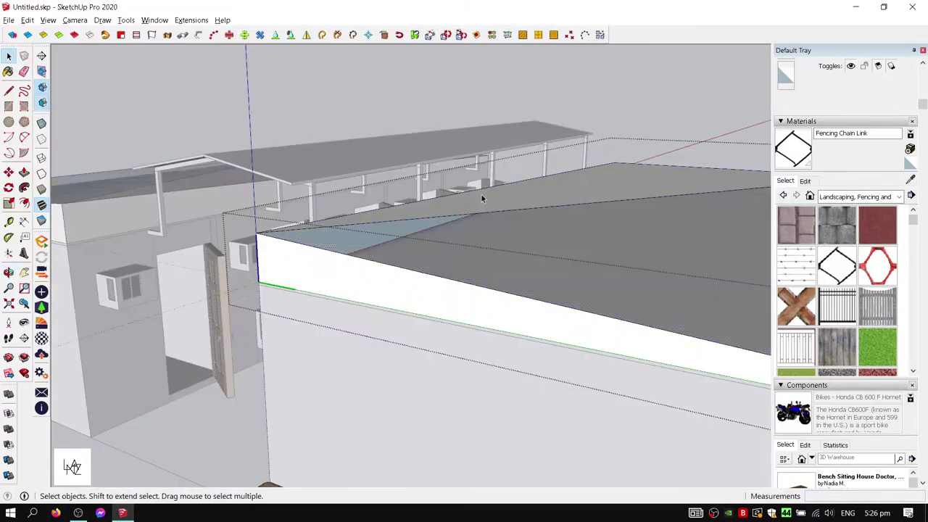
middle_click_drag(606, 214, 481, 259)
scroll(501, 208, "up", 5)
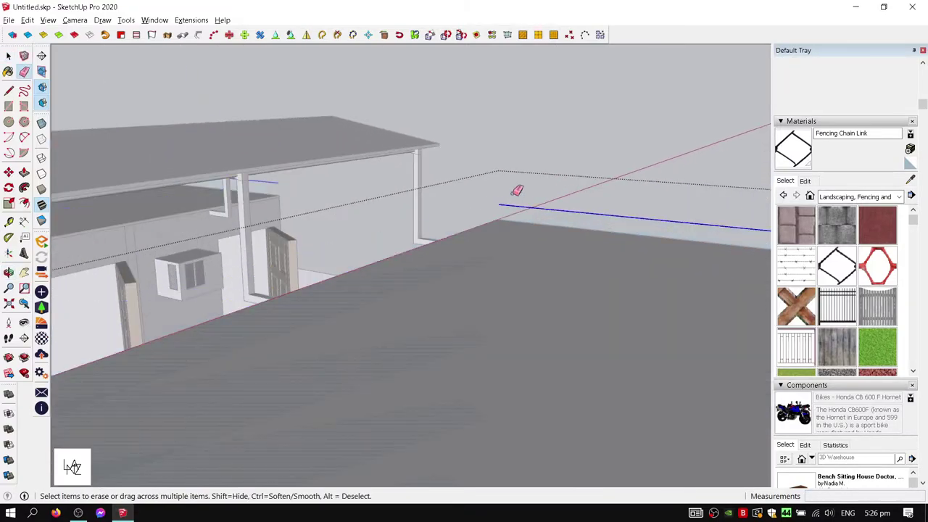
mouse_move(514, 191)
middle_mouse_down()
mouse_move(390, 307)
mouse_move(264, 336)
middle_mouse_up()
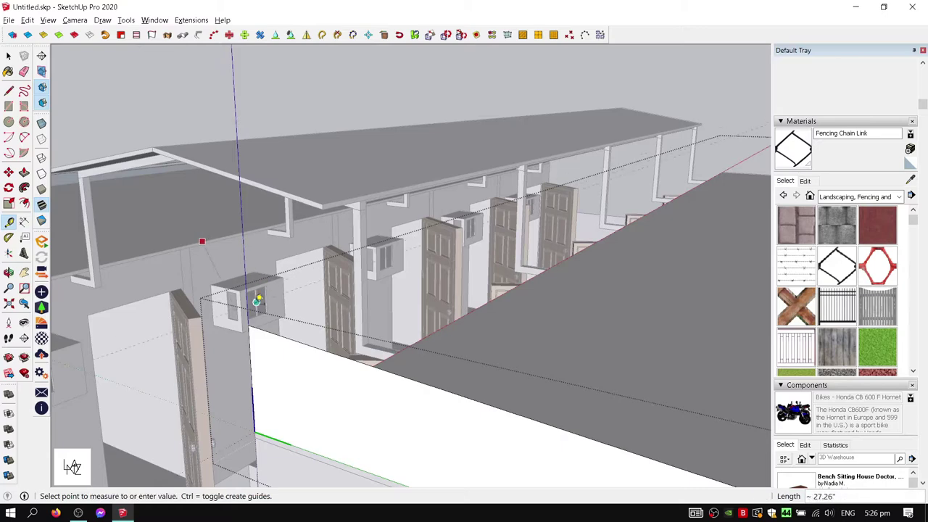
scroll(453, 216, "down", 5)
scroll(458, 243, "up", 5)
scroll(435, 212, "up", 3)
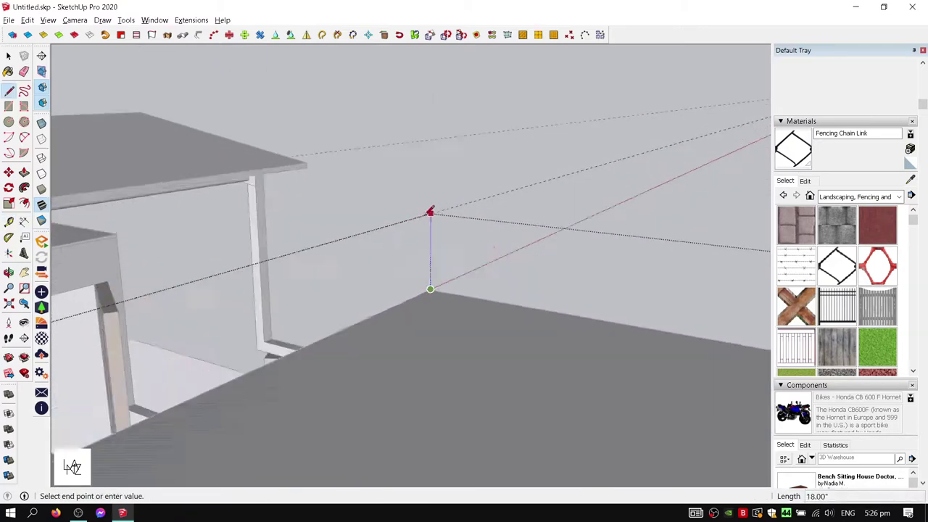
scroll(449, 212, "up", 2)
Start a vertical 18" line at the wing roof's corner
key("Escape")
scroll(515, 271, "down", 2)
scroll(447, 204, "up", 4)
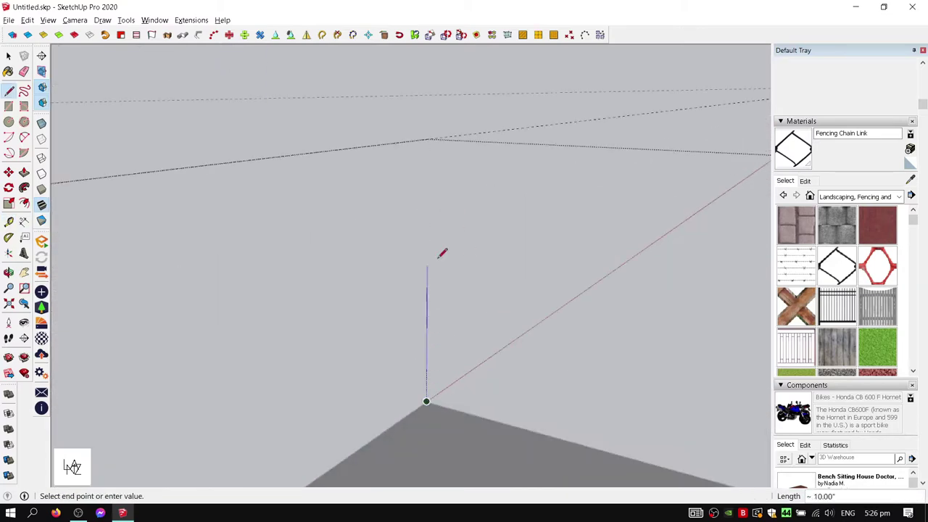
mouse_move(442, 254)
middle_mouse_down()
mouse_move(594, 249)
mouse_move(332, 256)
middle_mouse_up()
left_click(454, 282)
scroll(454, 283, "down", 3)
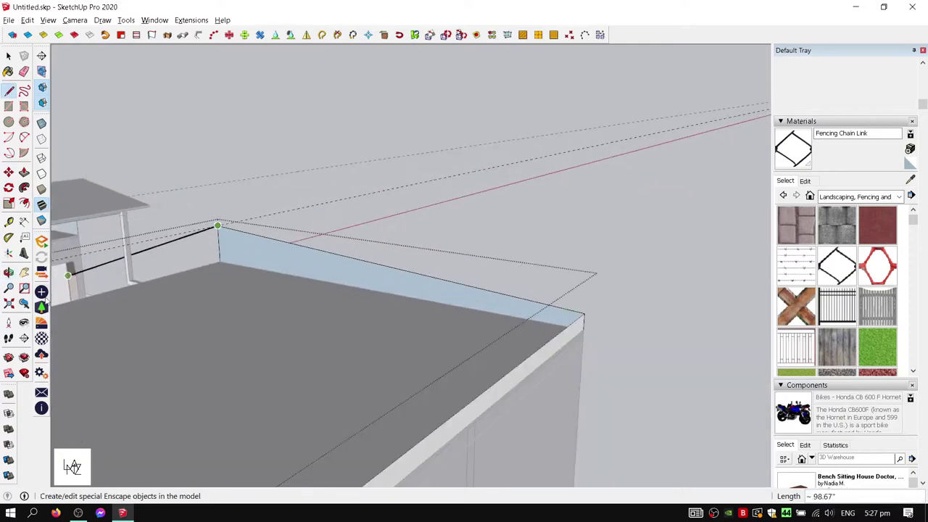
scroll(435, 261, "down", 5)
key("space")
mouse_move(242, 75)
middle_mouse_down()
mouse_move(376, 243)
mouse_move(541, 208)
middle_mouse_up()
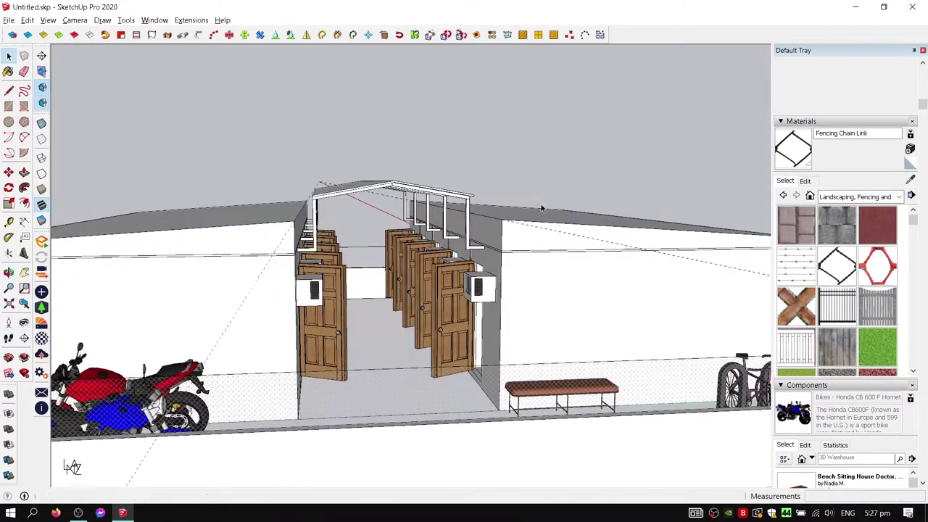
Draw a 12" line from the roof frame corner toward the wing roof
scroll(356, 197, "up", 3)
scroll(348, 138, "up", 3)
scroll(360, 183, "down", 3)
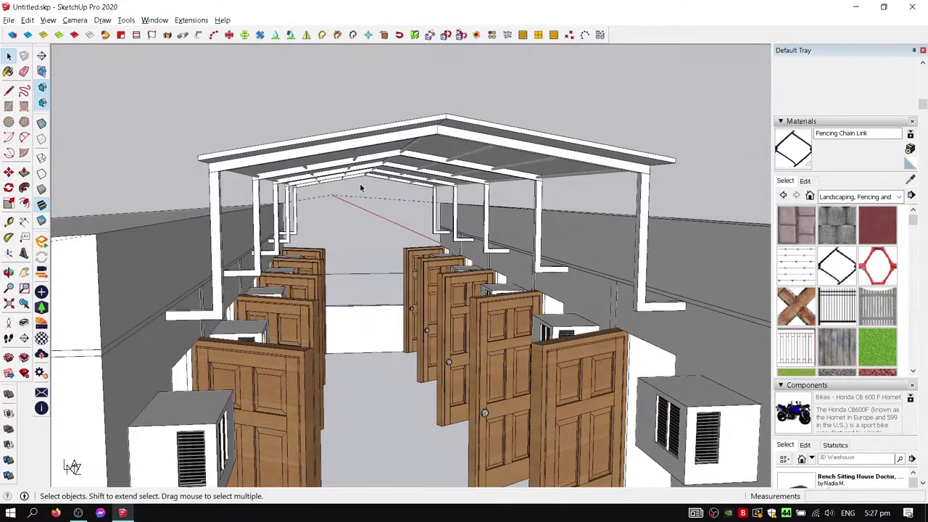
scroll(365, 183, "down", 3)
middle_click_drag(365, 183, 435, 261)
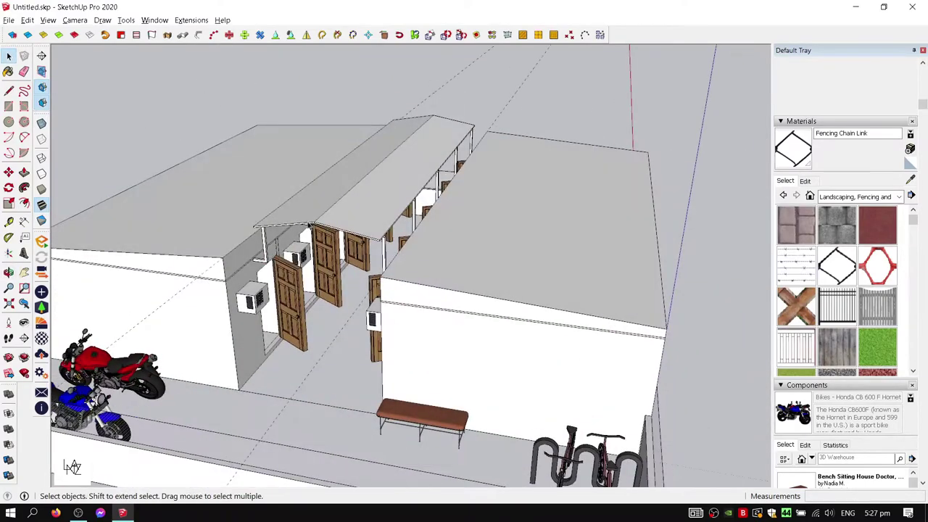
scroll(320, 205, "up", 5)
scroll(320, 206, "up", 3)
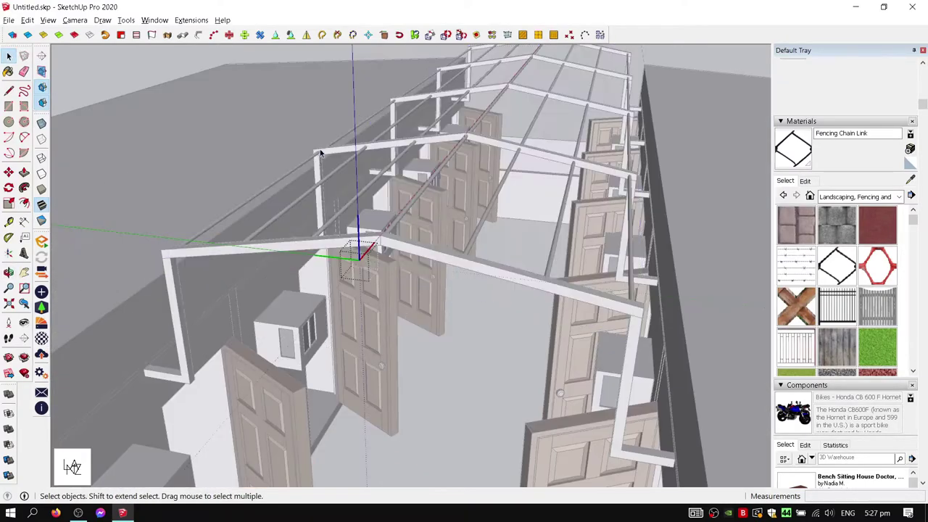
key("l")
left_click(567, 382)
scroll(567, 382, "down", 3)
middle_click_drag(567, 382, 242, 297)
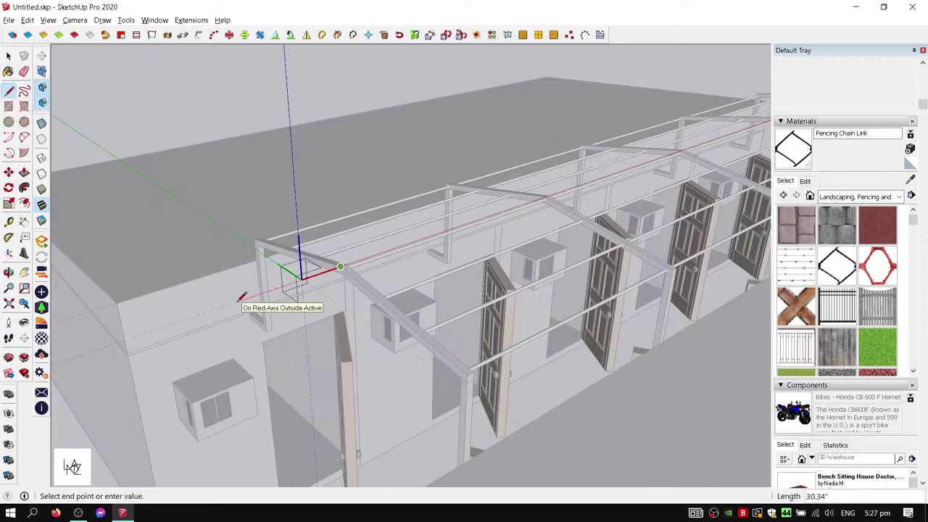
type("12")
scroll(242, 297, "up", 3)
scroll(249, 208, "up", 2)
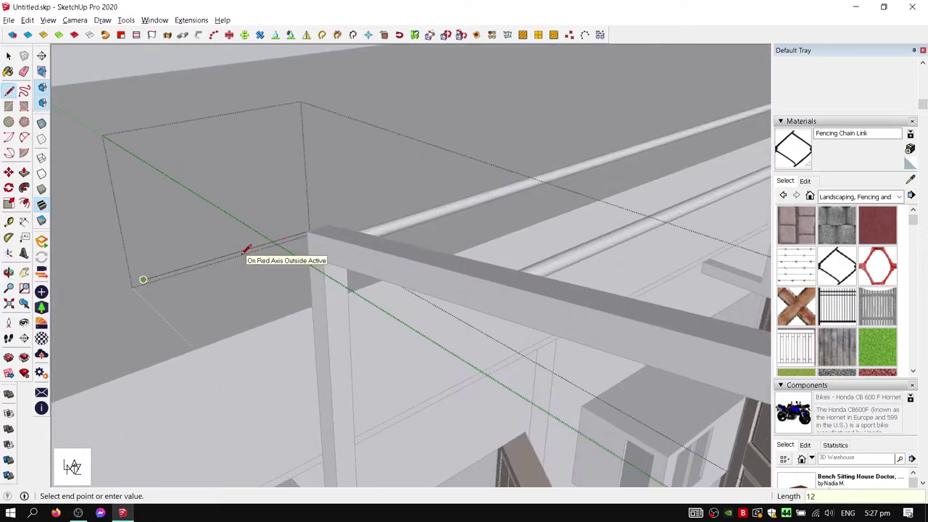
mouse_move(246, 250)
middle_mouse_down()
mouse_move(482, 230)
mouse_move(393, 93)
middle_mouse_up()
key("Return")
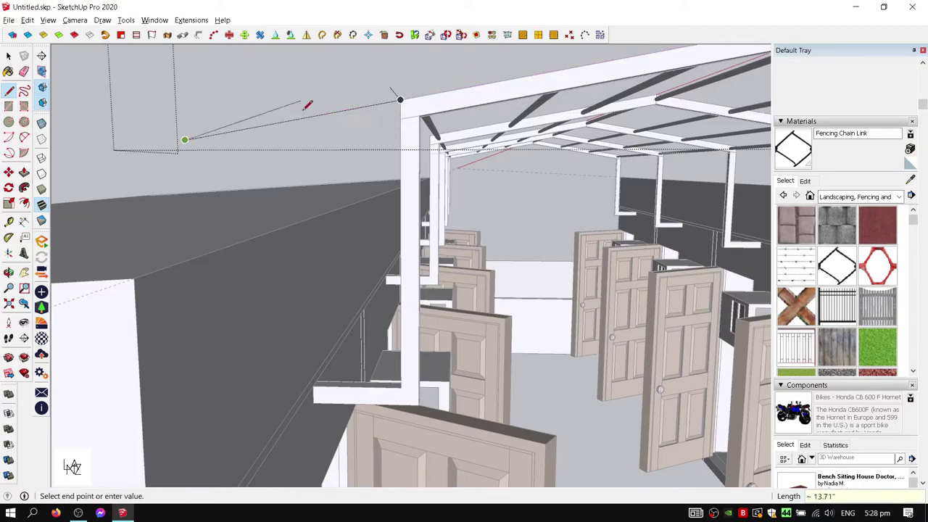
Draw a line from the box corner by the fence to close a new face
scroll(369, 94, "down", 3)
scroll(327, 191, "down", 2)
mouse_move(327, 190)
middle_mouse_down()
mouse_move(327, 145)
mouse_move(191, 204)
mouse_move(414, 94)
mouse_move(145, 170)
mouse_move(346, 197)
mouse_move(388, 226)
middle_mouse_up()
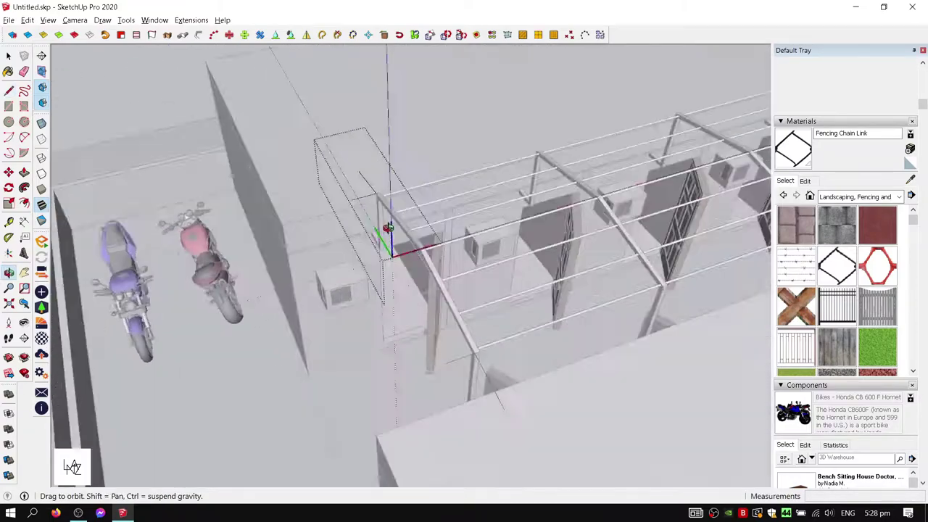
scroll(388, 227, "up", 5)
mouse_move(472, 181)
middle_mouse_down()
mouse_move(530, 218)
mouse_move(577, 217)
middle_mouse_up()
scroll(547, 237, "up", 2)
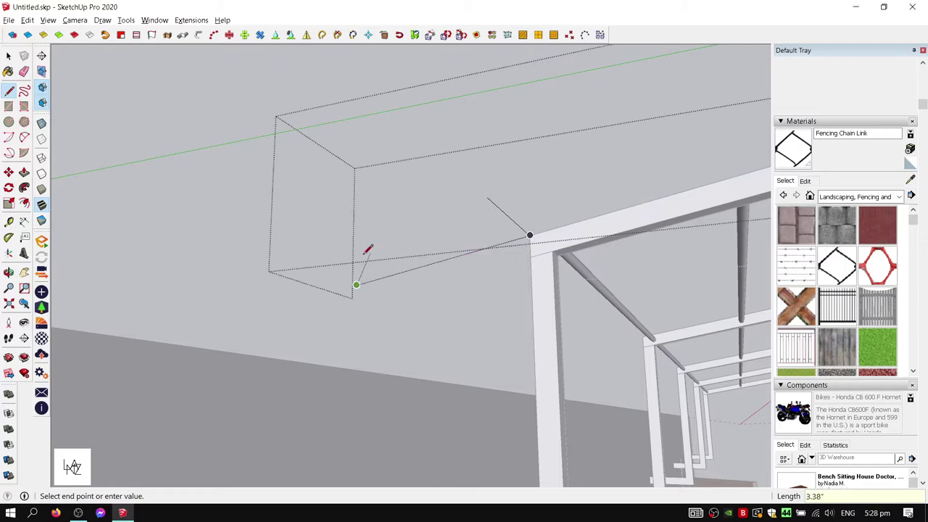
mouse_move(286, 232)
middle_mouse_down()
mouse_move(563, 186)
mouse_move(487, 201)
mouse_move(584, 232)
mouse_move(266, 237)
mouse_move(225, 274)
middle_mouse_up()
left_click(225, 274)
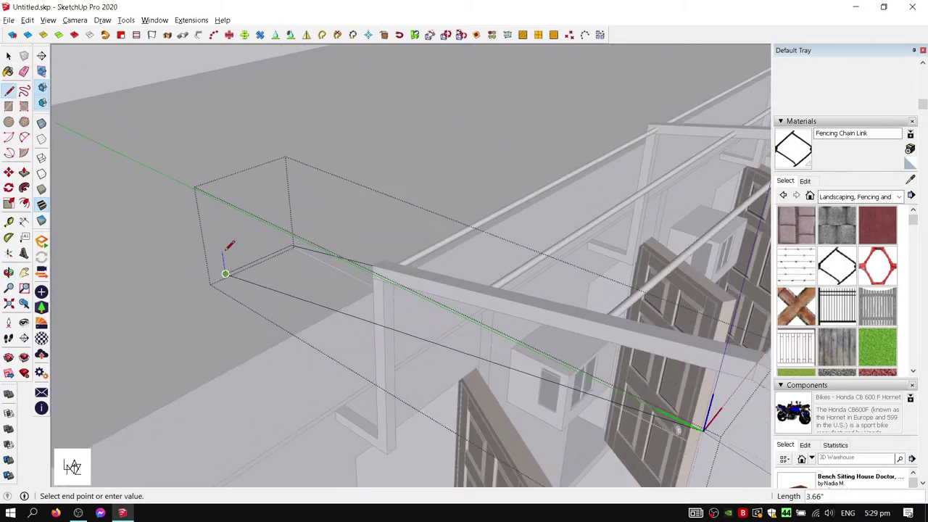
middle_click_drag(313, 253, 460, 294)
key("l")
scroll(464, 296, "up", 3)
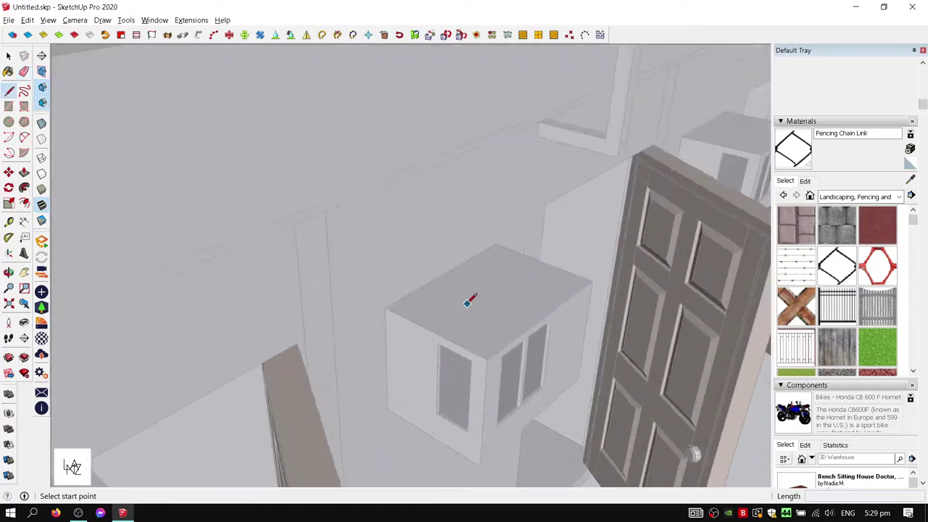
scroll(468, 296, "down", 3)
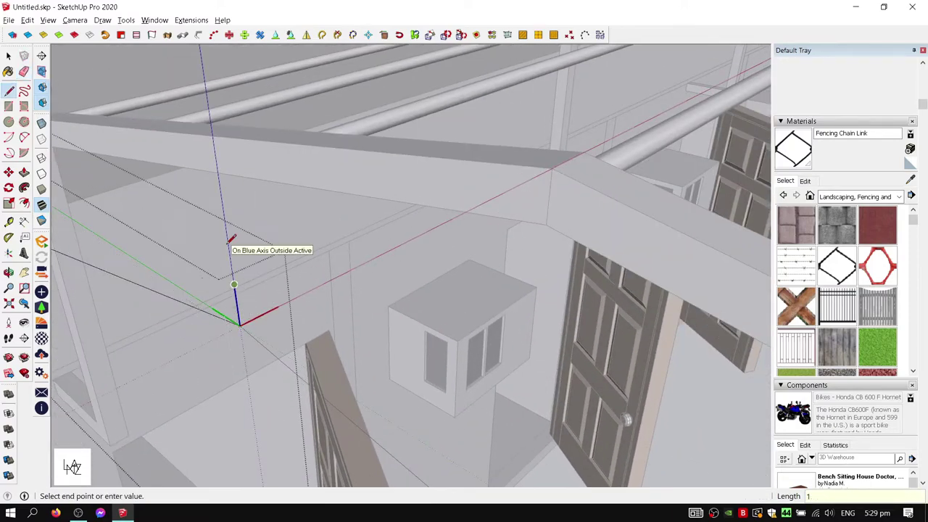
middle_click_drag(231, 239, 408, 232)
Push/Pull the new face out to fill the roof gap, then view the whole building
left_click(406, 269)
key("p")
scroll(614, 205, "down", 5)
mouse_move(615, 206)
middle_mouse_down()
mouse_move(305, 243)
mouse_move(459, 302)
middle_mouse_up()
scroll(484, 331, "up", 3)
scroll(488, 333, "up", 2)
scroll(489, 333, "down", 5)
key("space")
mouse_move(488, 333)
middle_mouse_down()
mouse_move(587, 184)
mouse_move(350, 194)
middle_mouse_up()
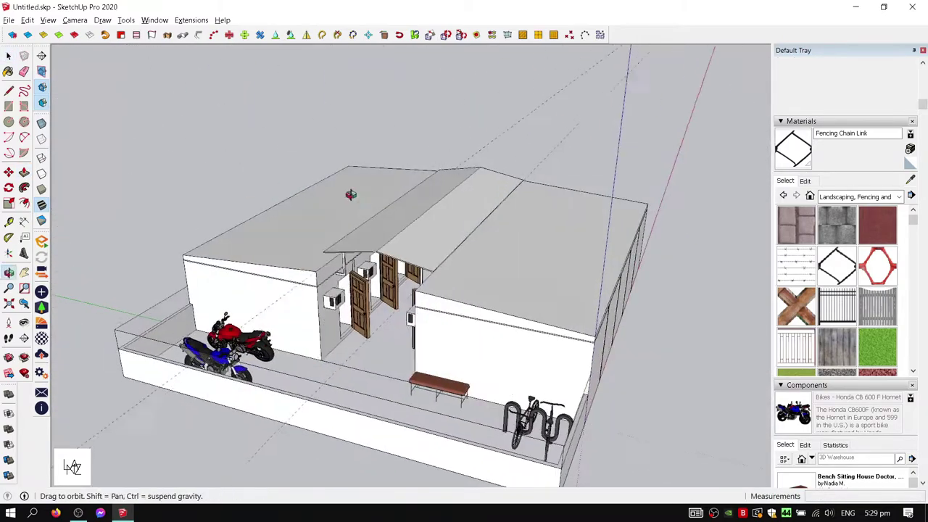
scroll(351, 194, "up", 3)
scroll(515, 190, "up", 4)
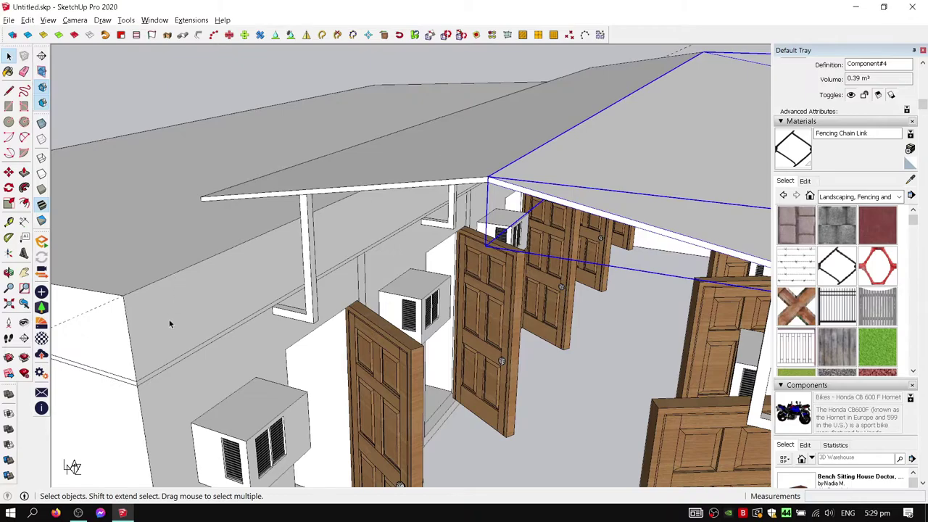
Open the roof component, push its edge face, and check underneath
key("t")
left_click(129, 350)
key("space")
scroll(290, 218, "down", 3)
double_click(290, 219)
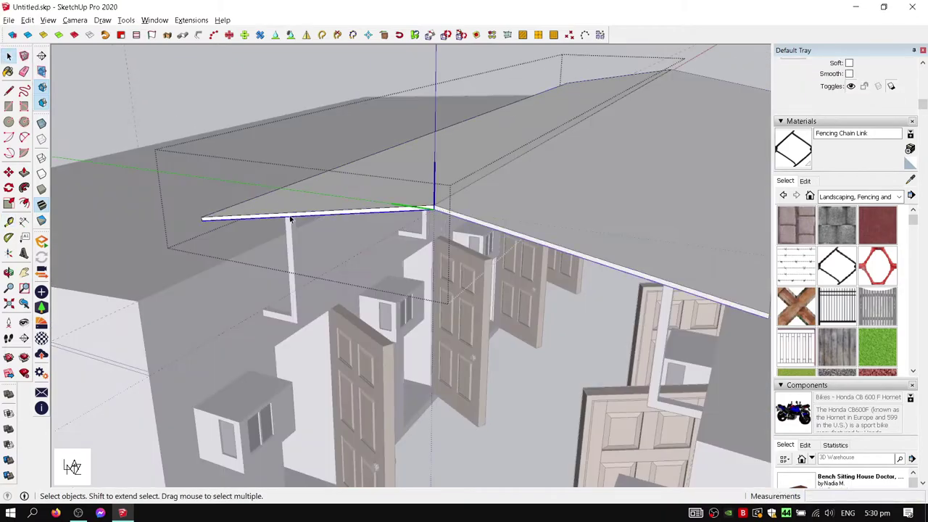
left_click(170, 343)
key("space")
mouse_move(197, 319)
middle_mouse_down()
mouse_move(370, 116)
mouse_move(303, 140)
mouse_move(369, 124)
mouse_move(414, 149)
mouse_move(247, 193)
mouse_move(448, 156)
mouse_move(478, 250)
mouse_move(621, 278)
mouse_move(383, 208)
mouse_move(477, 243)
middle_mouse_up()
Copy the left roof-frame component beside the original
key("space")
key("p")
key("space")
mouse_move(725, 321)
middle_mouse_down()
mouse_move(608, 225)
mouse_move(294, 97)
middle_mouse_up()
scroll(245, 173, "up", 5)
scroll(302, 201, "up", 3)
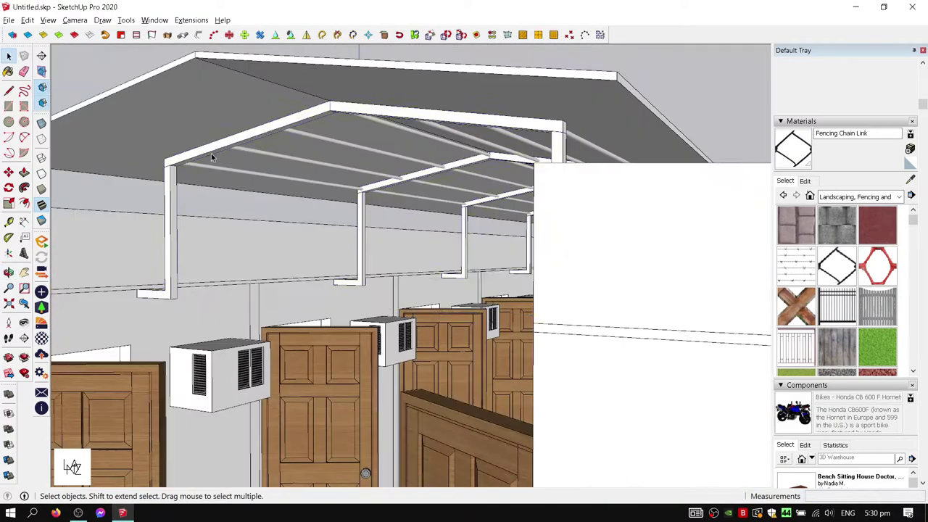
left_click(170, 228)
middle_click_drag(169, 227, 284, 300)
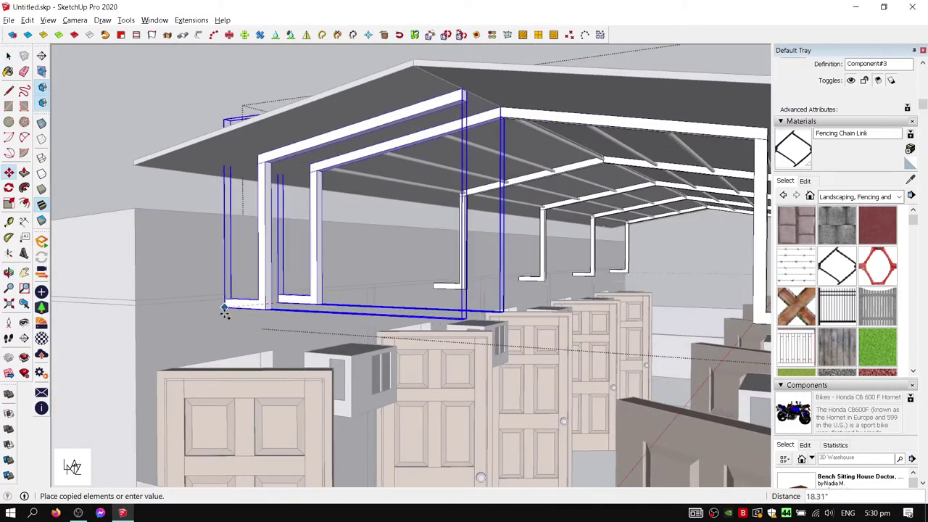
Select both motorbikes and check the walled front yard and door corridor
mouse_move(194, 286)
middle_mouse_down()
mouse_move(148, 189)
mouse_move(130, 242)
mouse_move(216, 284)
mouse_move(118, 249)
mouse_move(116, 270)
mouse_move(132, 274)
middle_mouse_up()
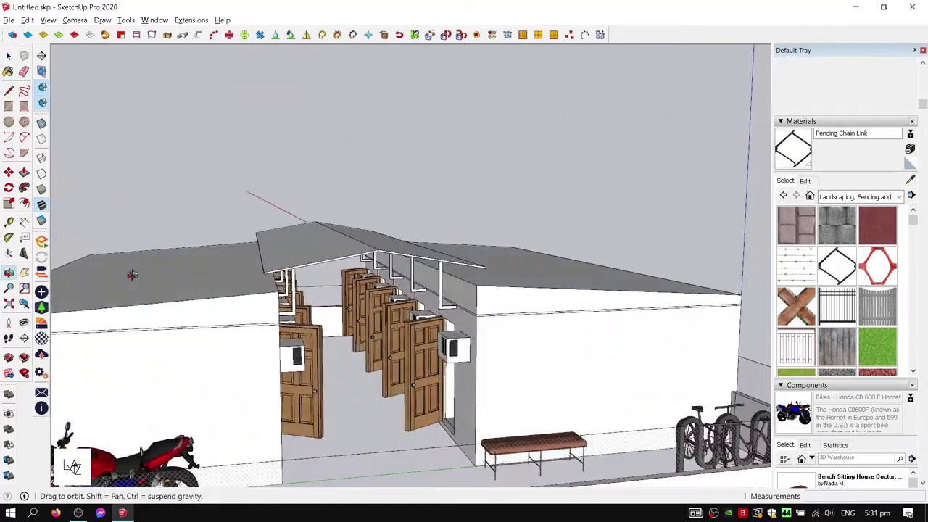
scroll(493, 237, "down", 5)
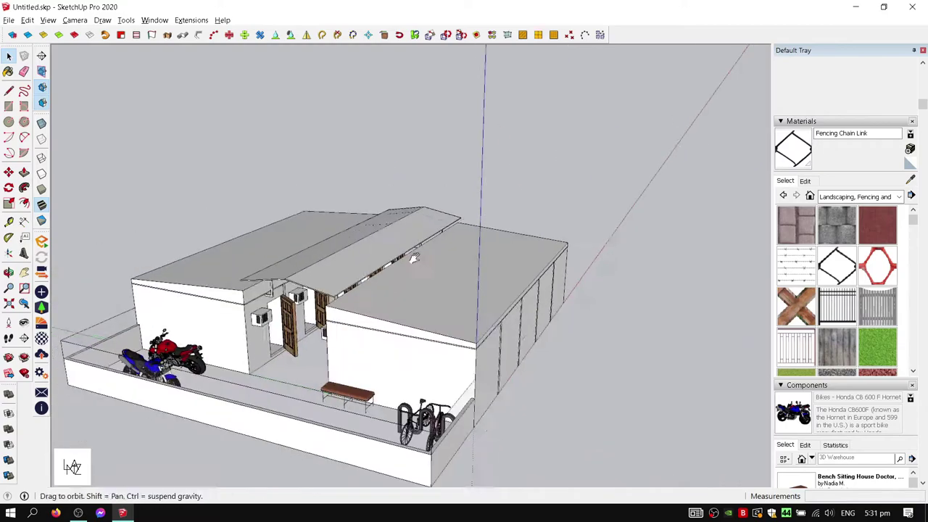
middle_click_drag(493, 237, 362, 290)
scroll(310, 364, "up", 6)
left_click(310, 365)
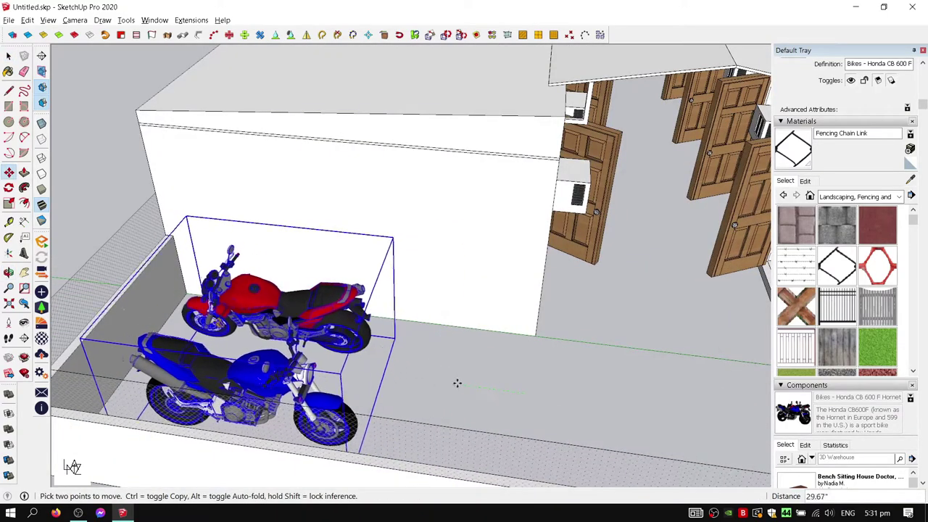
scroll(110, 185, "down", 5)
mouse_move(110, 185)
middle_mouse_down()
mouse_move(362, 408)
mouse_move(548, 238)
mouse_move(522, 279)
mouse_move(557, 265)
mouse_move(488, 259)
middle_mouse_up()
scroll(488, 200, "up", 5)
mouse_move(493, 215)
middle_mouse_down()
mouse_move(570, 97)
mouse_move(537, 171)
middle_mouse_up()
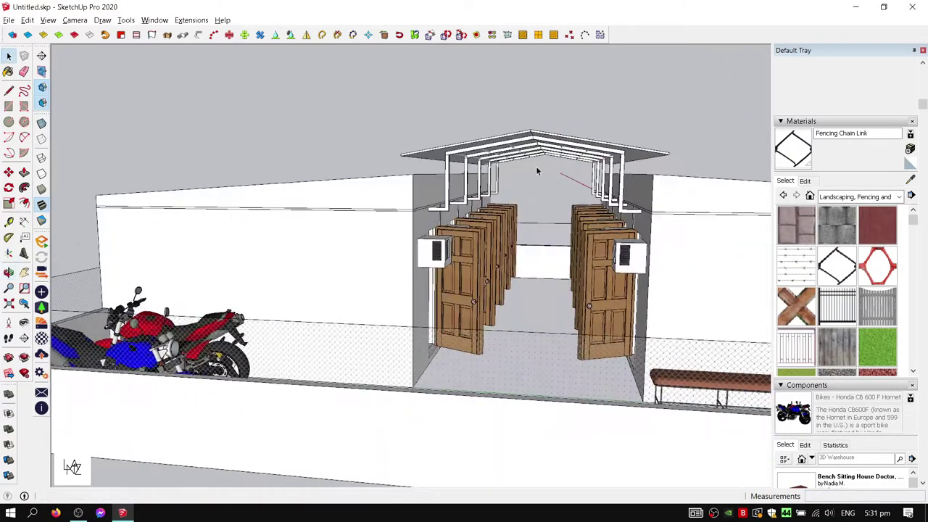
Select a roof support near the building wall and start copying it with Move
scroll(913, 227, "down", 1)
left_click(873, 197)
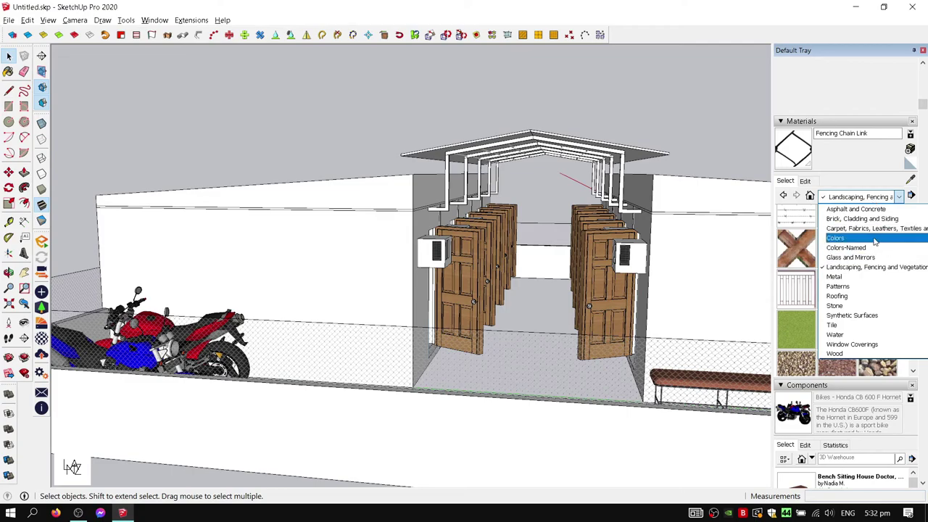
scroll(629, 129, "up", 5)
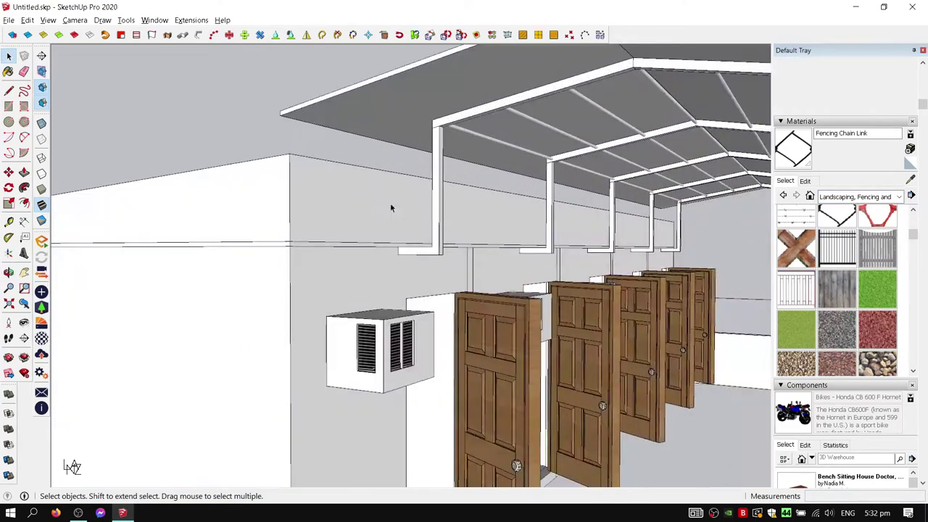
mouse_move(629, 129)
middle_mouse_down()
mouse_move(216, 263)
mouse_move(254, 230)
mouse_move(406, 196)
mouse_move(379, 207)
mouse_move(390, 276)
middle_mouse_up()
key("space")
left_click(408, 196)
key("m")
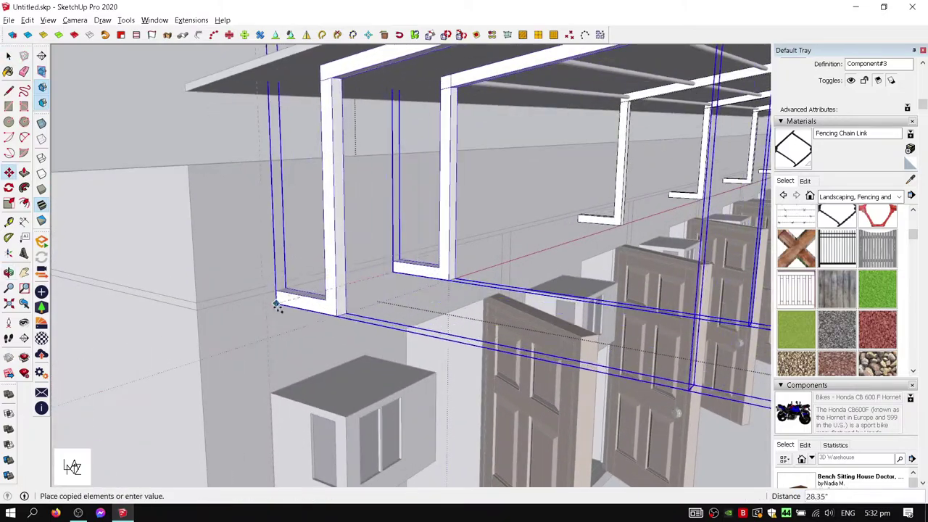
Measure the spacing and place the roof support copy along the door corridor
scroll(130, 95, "down", 5)
mouse_move(131, 95)
middle_mouse_down()
mouse_move(307, 103)
mouse_move(97, 182)
mouse_move(450, 205)
mouse_move(590, 182)
middle_mouse_up()
left_click(449, 205)
key("t")
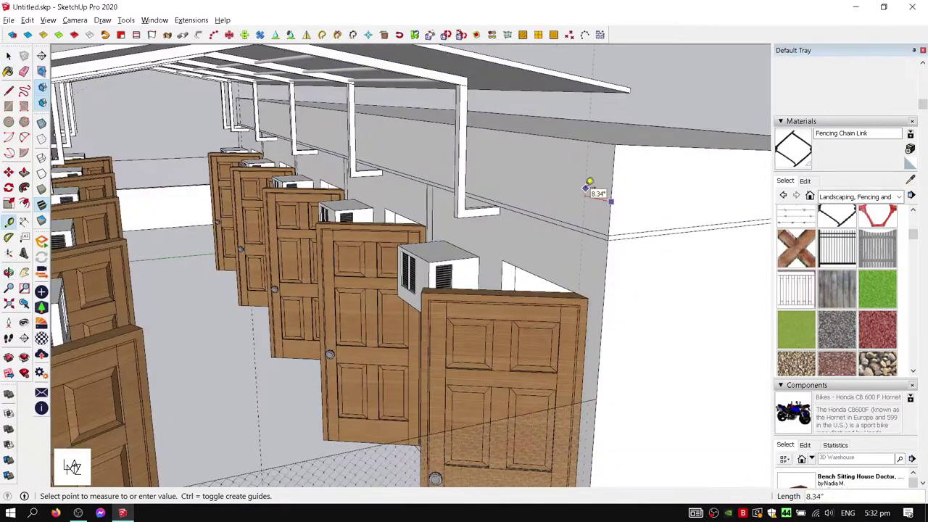
middle_click_drag(479, 214, 457, 190)
key("m")
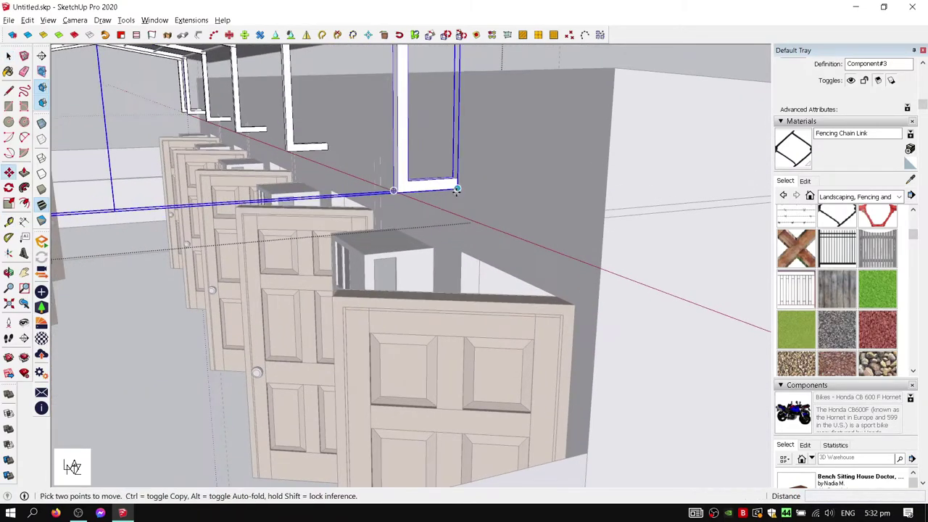
mouse_move(549, 221)
middle_mouse_down()
mouse_move(530, 219)
mouse_move(558, 215)
middle_mouse_up()
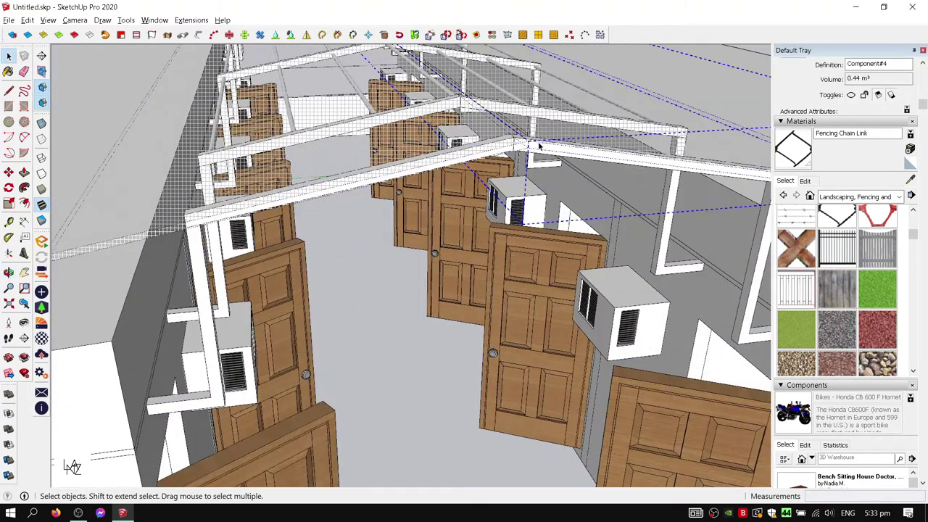
Extend the roof beam end with Push/Pull
key("p")
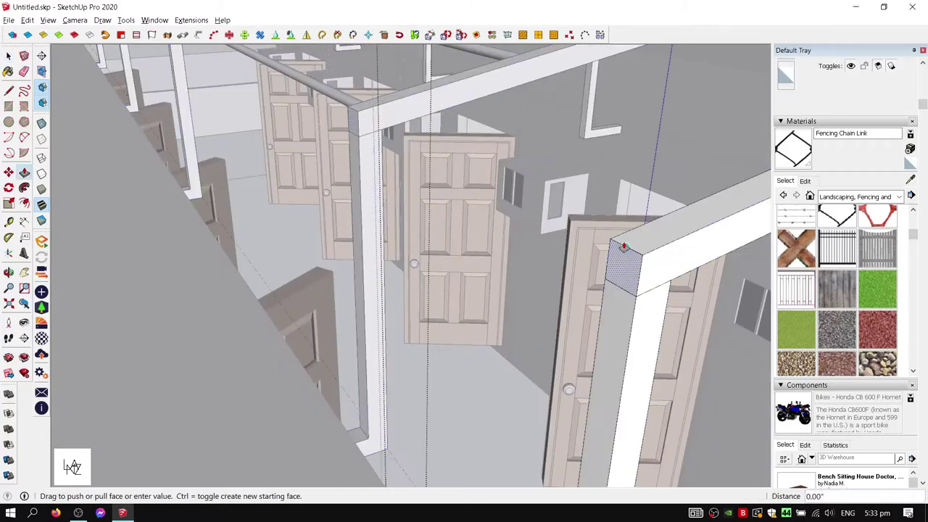
mouse_move(599, 274)
middle_mouse_down()
mouse_move(486, 232)
mouse_move(417, 136)
middle_mouse_up()
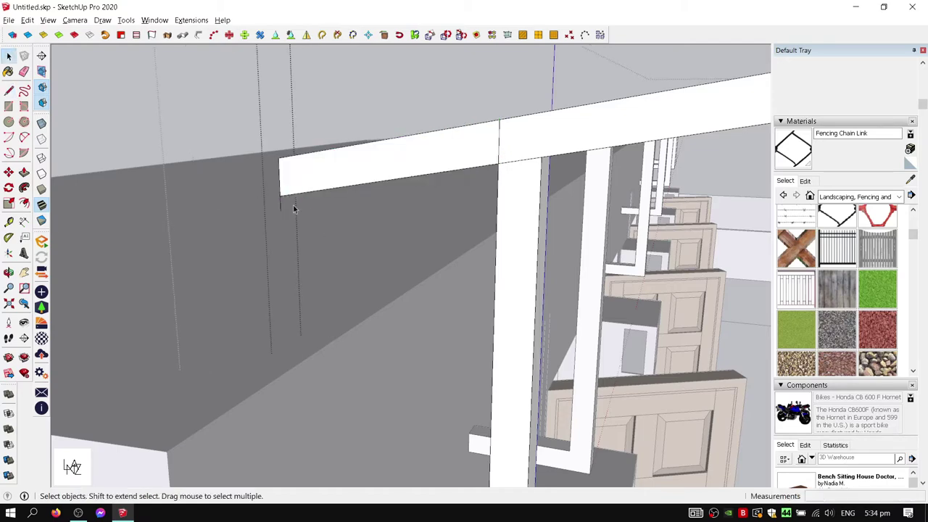
middle_click_drag(352, 178, 424, 239)
scroll(425, 238, "down", 5)
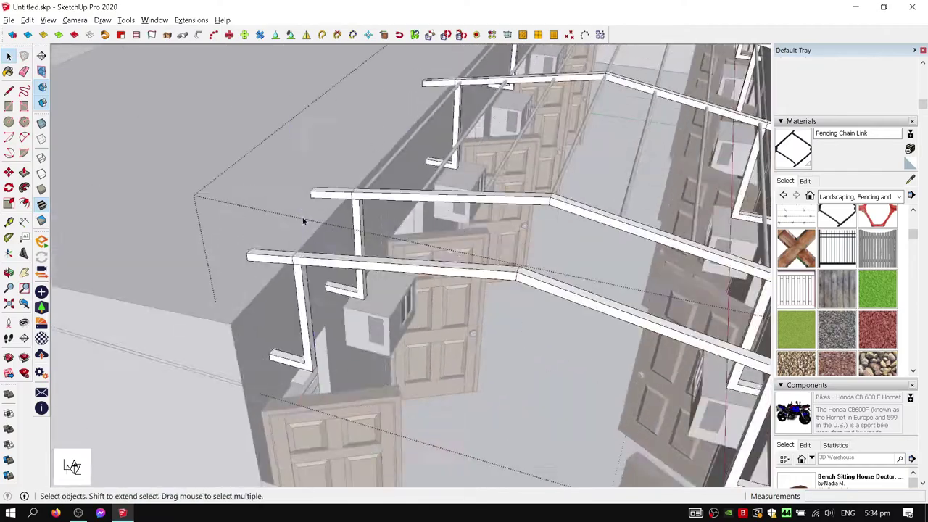
mouse_move(304, 219)
middle_mouse_down()
mouse_move(405, 61)
mouse_move(414, 259)
mouse_move(464, 218)
middle_mouse_up()
Stretch the canopy component about 1.08 along the red axis, then select the canopy roof
left_click(414, 259)
key("s")
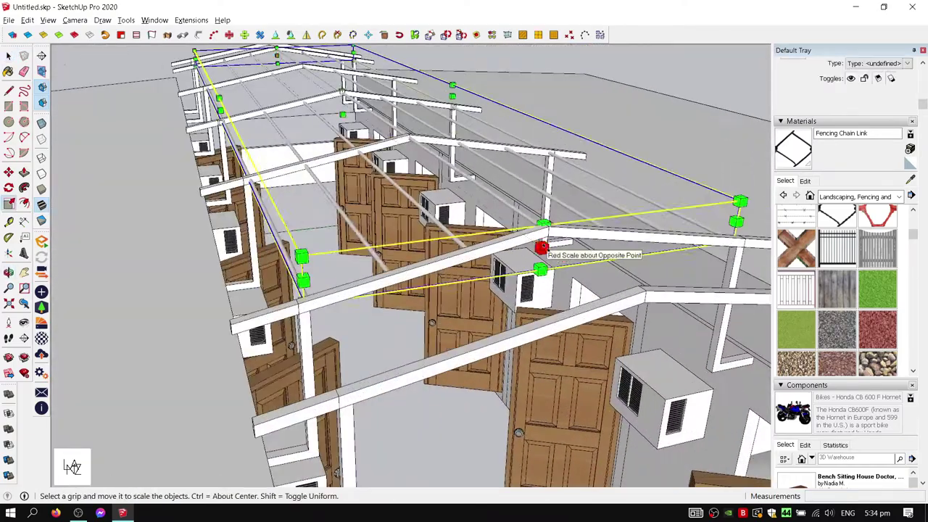
scroll(622, 310, "up", 4)
scroll(609, 287, "down", 5)
scroll(424, 249, "up", 4)
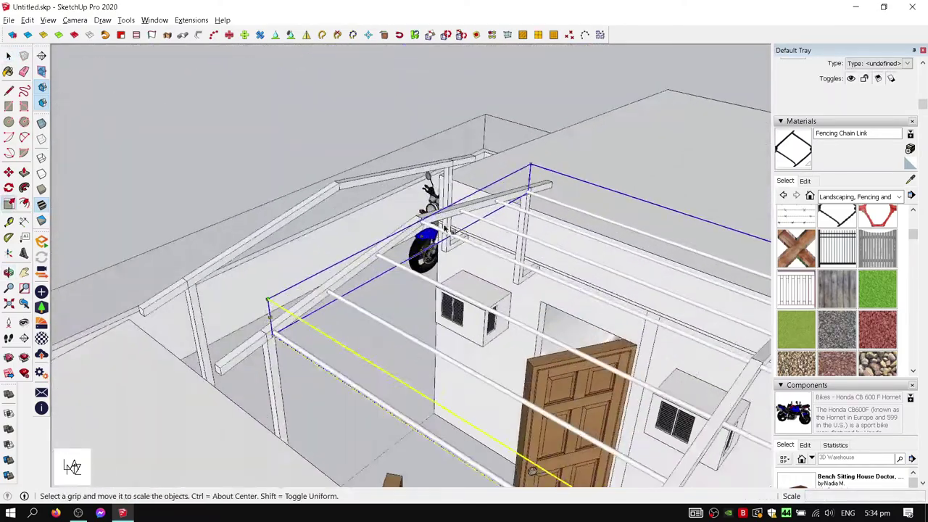
mouse_move(424, 249)
middle_mouse_down()
mouse_move(561, 215)
mouse_move(393, 232)
mouse_move(404, 200)
mouse_move(448, 297)
middle_mouse_up()
scroll(404, 200, "down", 5)
key("space")
left_click(448, 297)
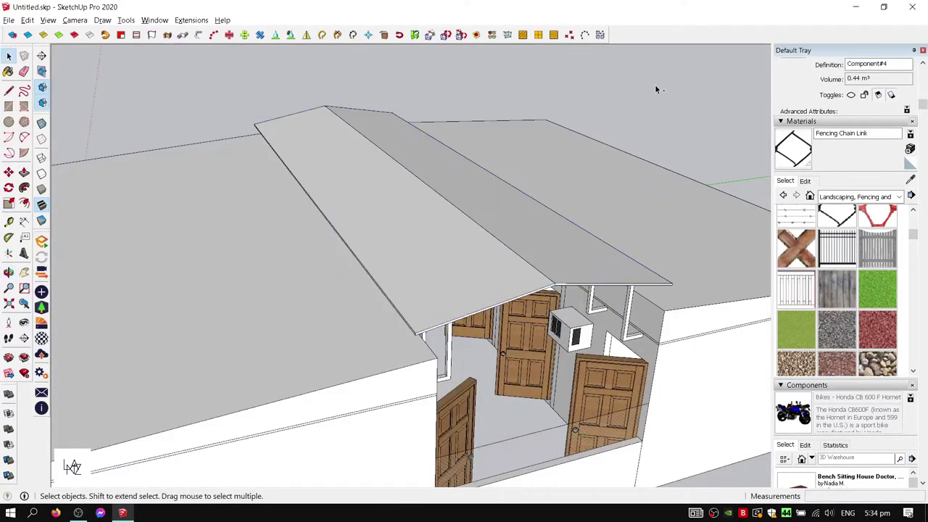
mouse_move(565, 215)
middle_mouse_down()
mouse_move(456, 147)
mouse_move(395, 95)
mouse_move(524, 153)
mouse_move(464, 350)
mouse_move(257, 178)
mouse_move(567, 99)
mouse_move(595, 307)
mouse_move(463, 395)
mouse_move(450, 375)
mouse_move(296, 442)
middle_mouse_up()
Draw a square pillar base on the ground and pull it up into a tall column
key("l")
left_click(296, 442)
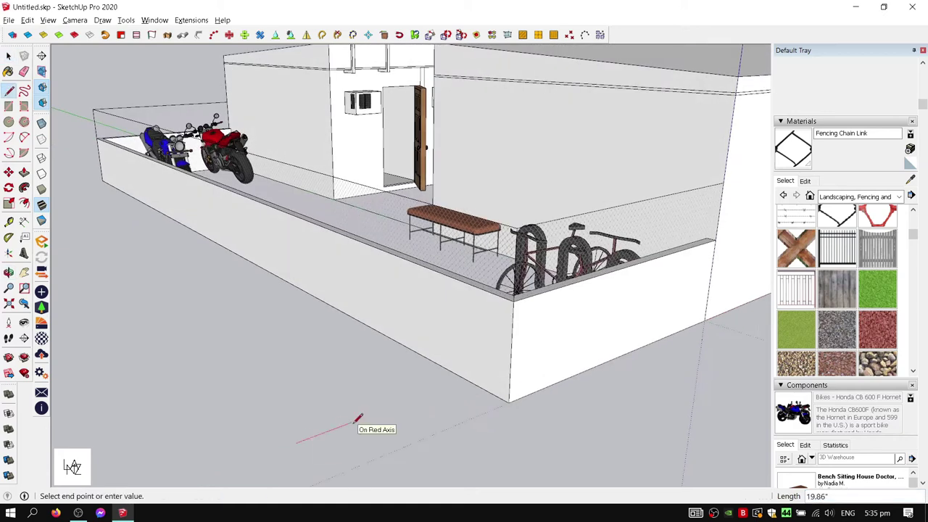
scroll(321, 431, "down", 2)
scroll(312, 424, "down", 1)
scroll(425, 287, "up", 3)
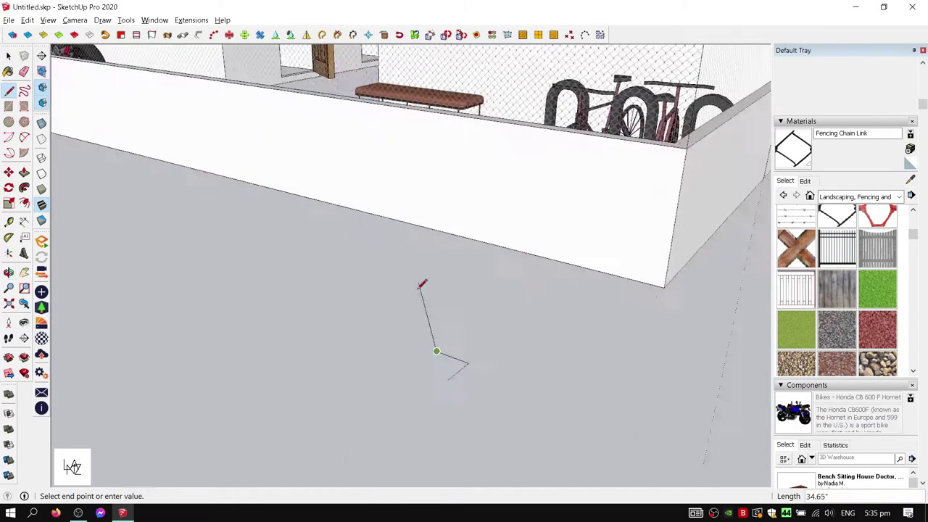
scroll(483, 314, "up", 3)
scroll(485, 312, "up", 1)
left_click(529, 310)
key("p")
left_click(522, 292)
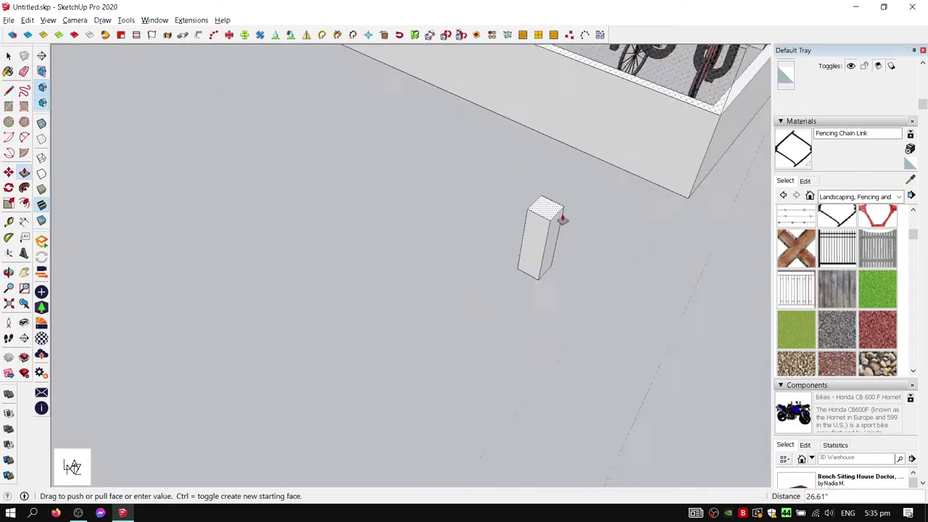
scroll(559, 215, "down", 3)
double_click(396, 195)
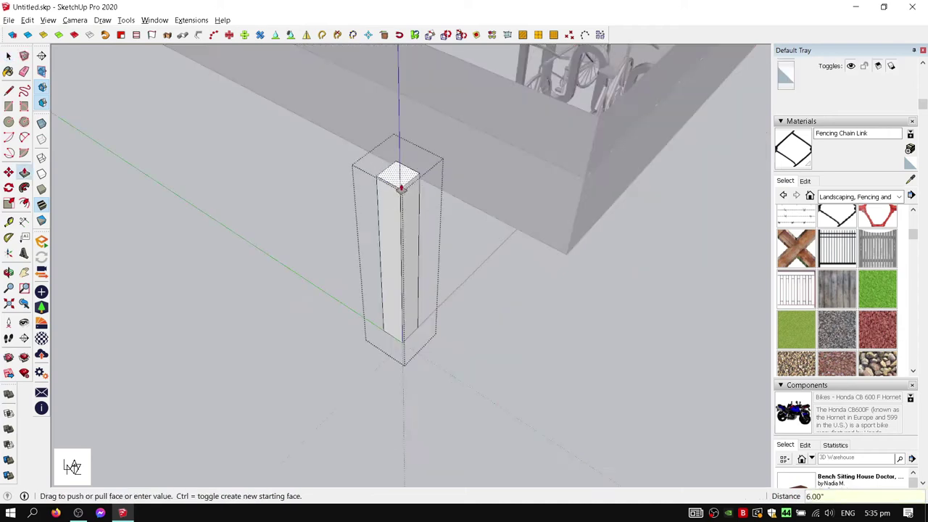
key("space")
key("Escape")
Inspect the new column beside the boundary wall and measure its position with Tape Measure
scroll(545, 281, "up", 2)
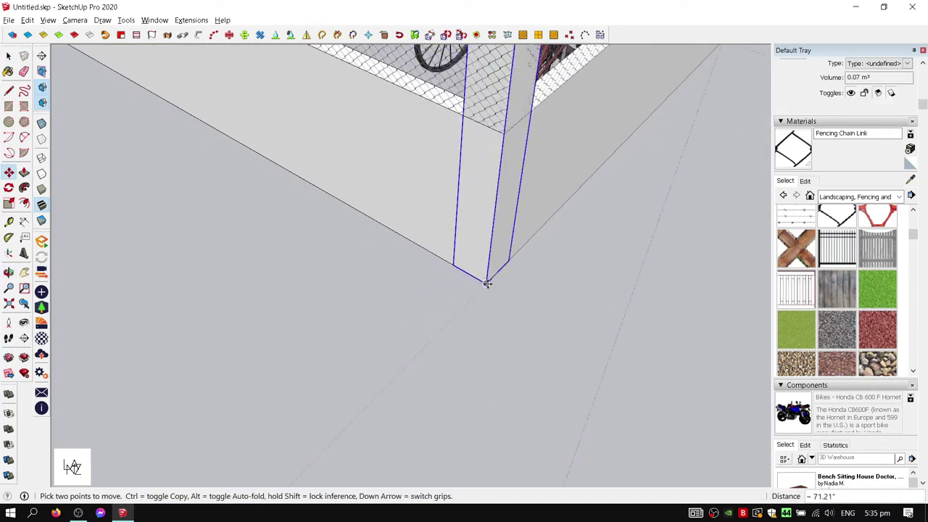
scroll(499, 292, "down", 3)
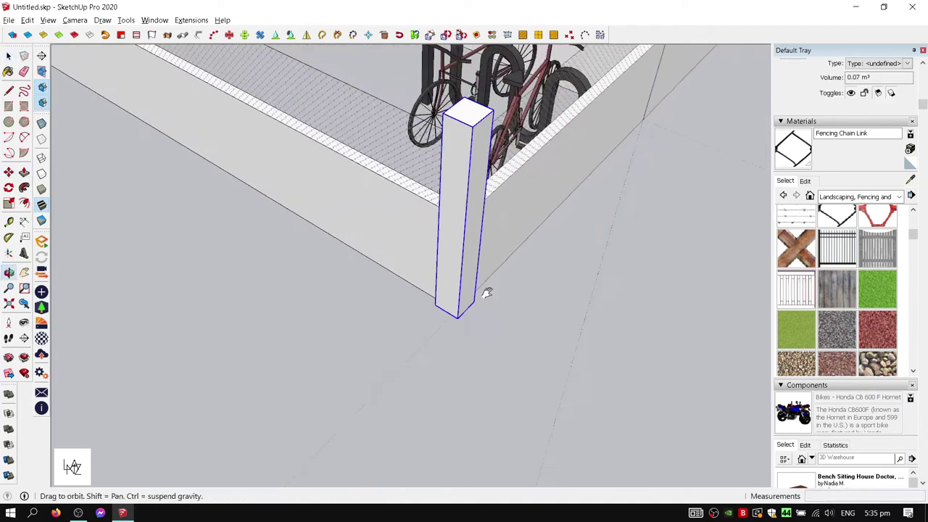
middle_click_drag(486, 290, 457, 210)
middle_click_drag(484, 152, 550, 194)
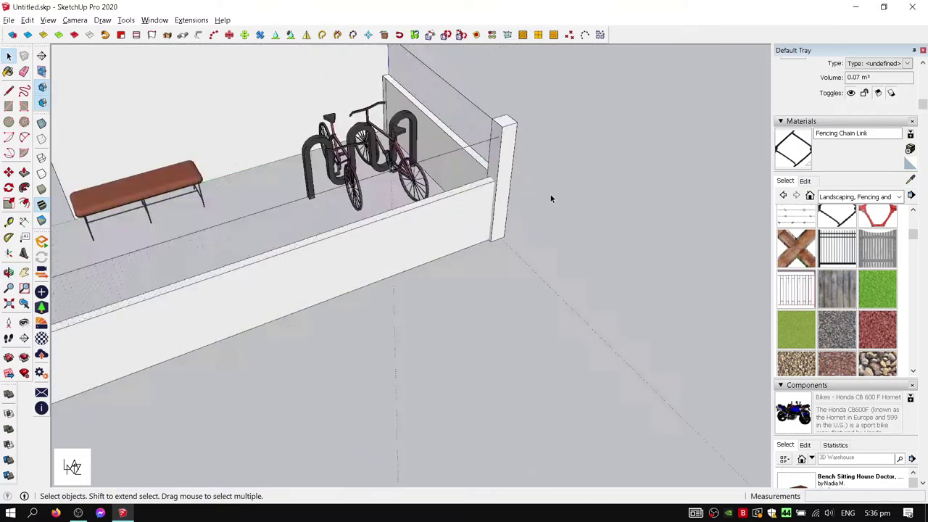
scroll(550, 194, "down", 5)
scroll(513, 365, "up", 5)
scroll(480, 416, "down", 5)
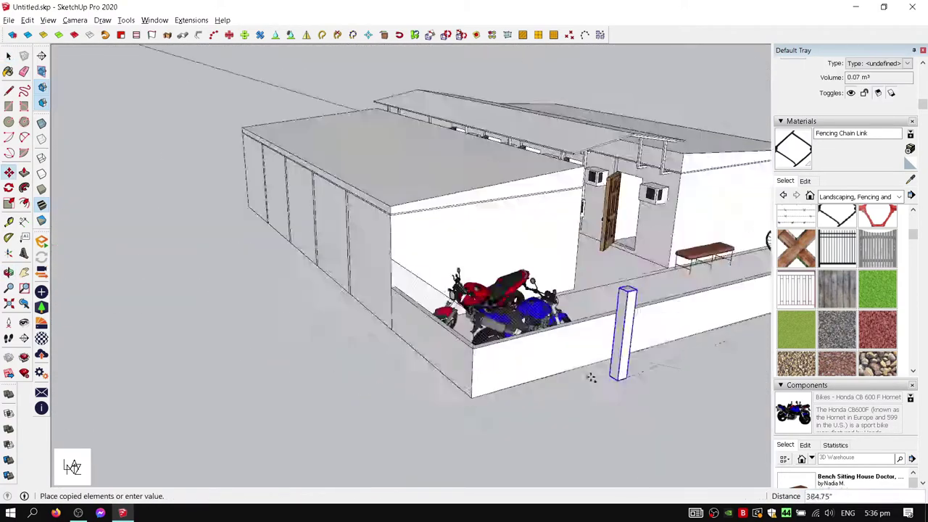
middle_click_drag(590, 377, 412, 412)
scroll(412, 413, "up", 5)
scroll(424, 379, "up", 3)
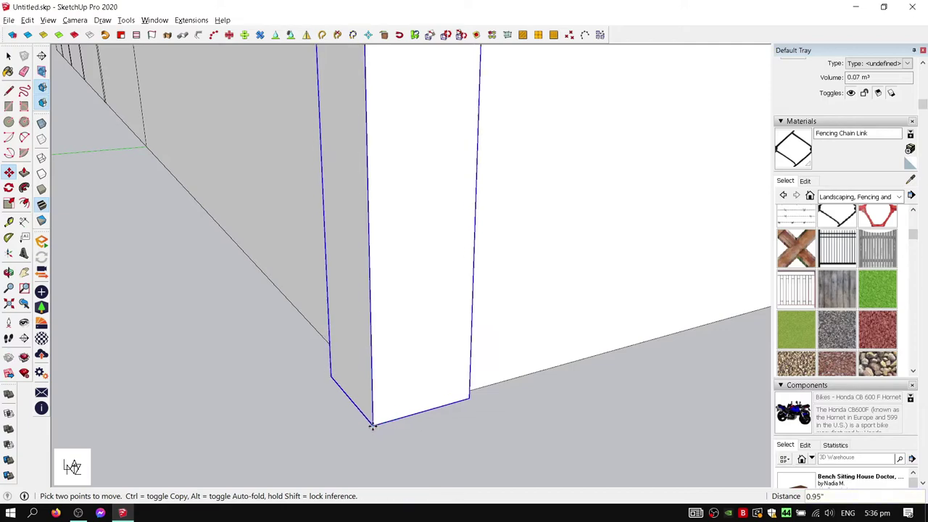
scroll(361, 361, "down", 5)
mouse_move(458, 339)
middle_mouse_down()
mouse_move(292, 259)
mouse_move(399, 312)
mouse_move(408, 281)
middle_mouse_up()
key("t")
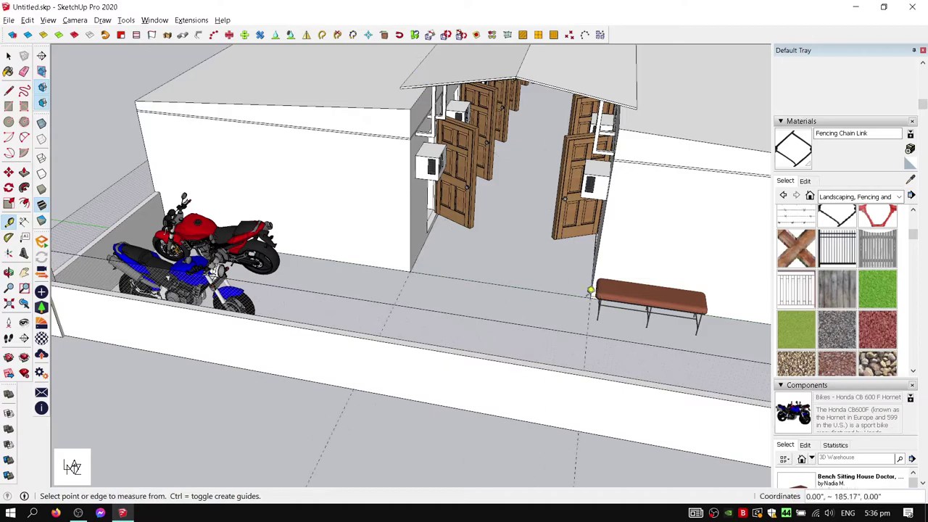
key("space")
Copy the column across the entrance with Move+Ctrl to the wall's other side
key("m")
key("ctrl")
left_click(182, 352)
scroll(413, 332, "up", 3)
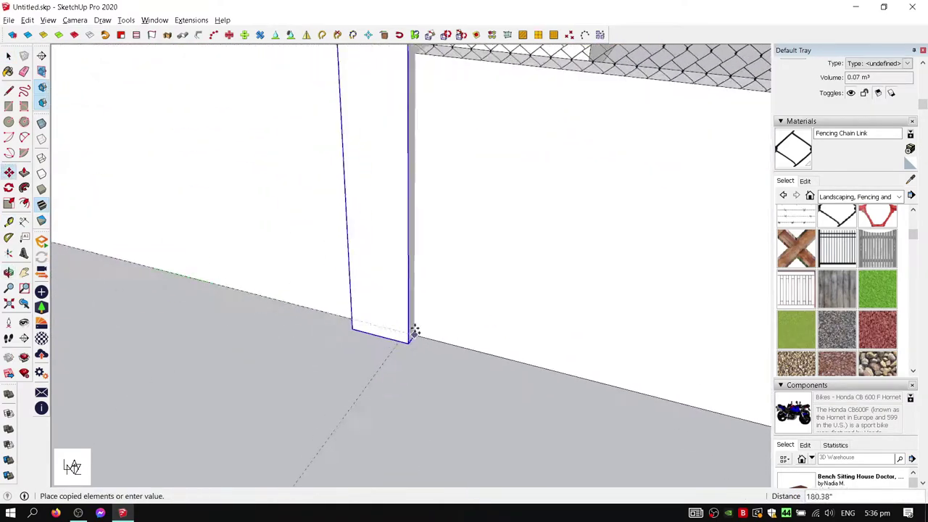
scroll(403, 332, "down", 2)
scroll(420, 331, "down", 2)
scroll(434, 332, "down", 2)
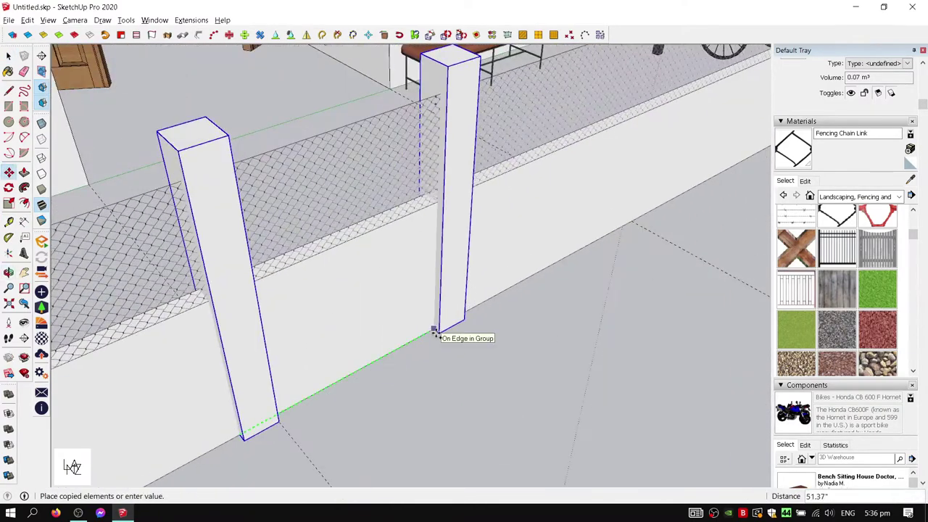
left_click(667, 236)
key("space")
mouse_move(667, 237)
middle_mouse_down()
mouse_move(593, 274)
mouse_move(356, 277)
middle_mouse_up()
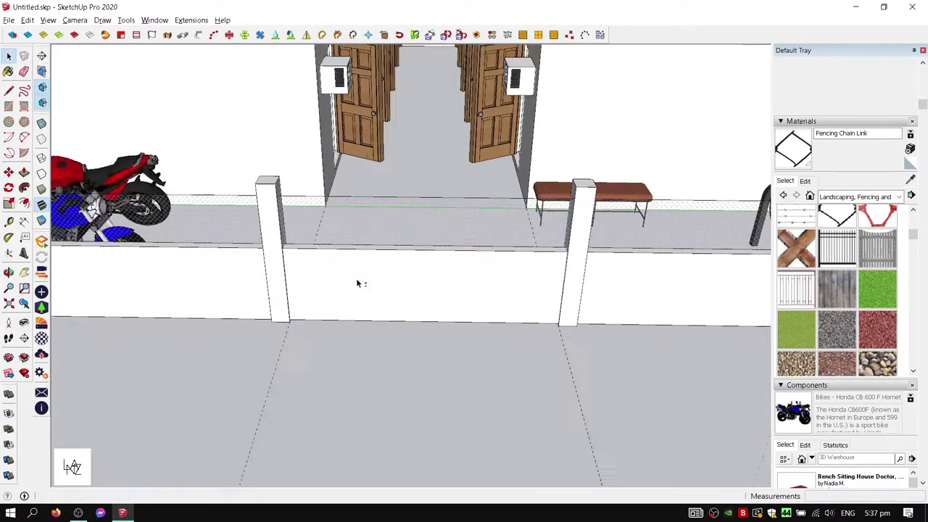
Draw a wall panel between the columns and push it out to thickness
key("r")
left_click(678, 375)
left_click(678, 375)
key("p")
left_click_drag(514, 306, 319, 203)
key("space")
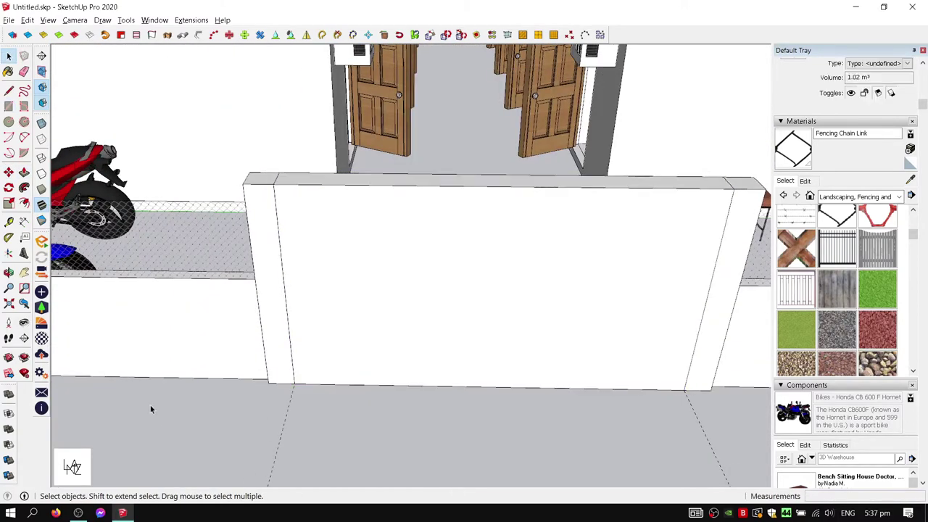
key("space")
scroll(305, 319, "down", 2)
mouse_move(408, 375)
middle_mouse_down()
mouse_move(267, 314)
mouse_move(451, 273)
mouse_move(330, 253)
middle_mouse_up()
Draw a rectangle on the wall face beside the column
left_click(322, 255)
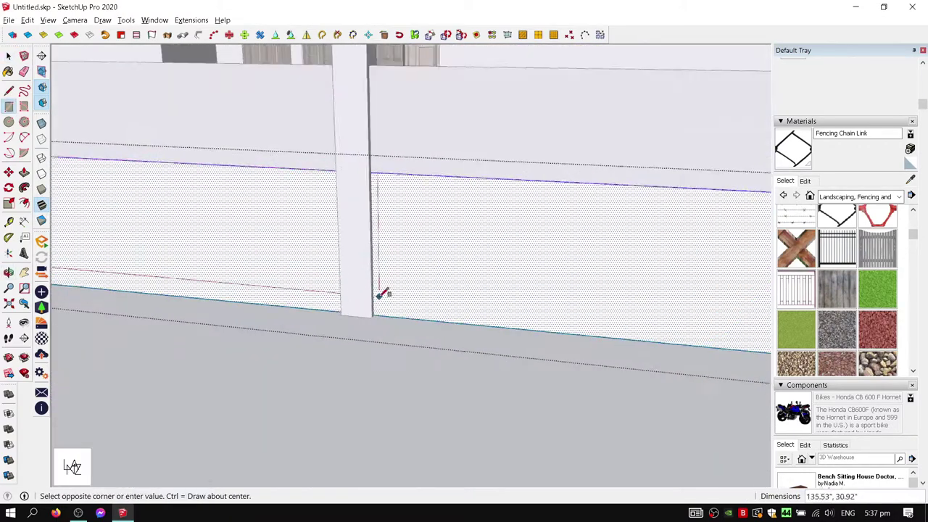
key("Escape")
left_click(375, 334)
scroll(282, 386, "up", 3)
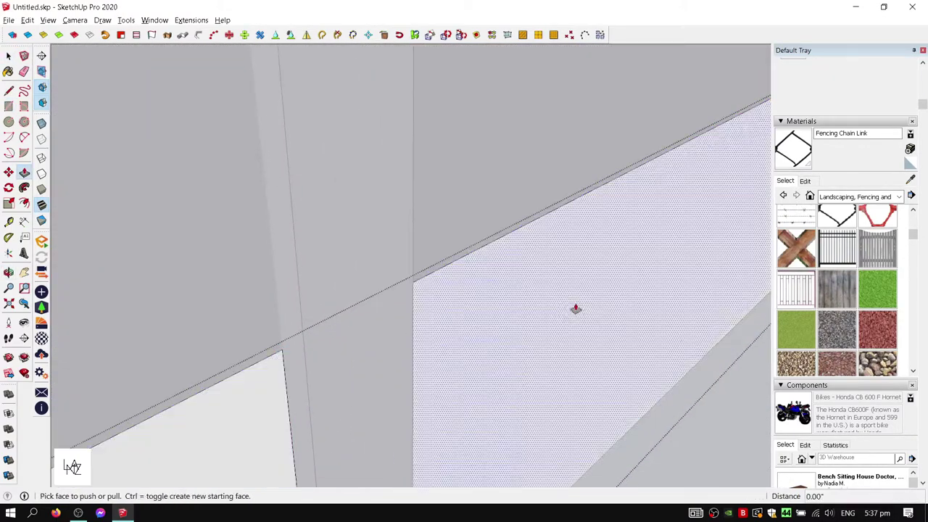
scroll(575, 308, "down", 1)
key("space")
scroll(611, 296, "down", 3)
mouse_move(611, 296)
middle_mouse_down()
mouse_move(207, 292)
mouse_move(454, 336)
mouse_move(597, 460)
middle_mouse_up()
middle_click_drag(541, 363, 615, 459)
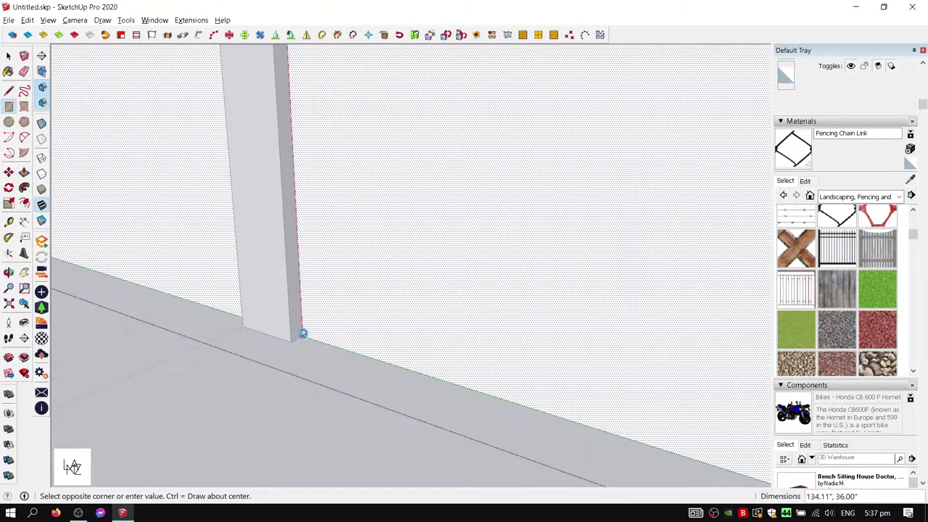
middle_click_drag(303, 331, 440, 339)
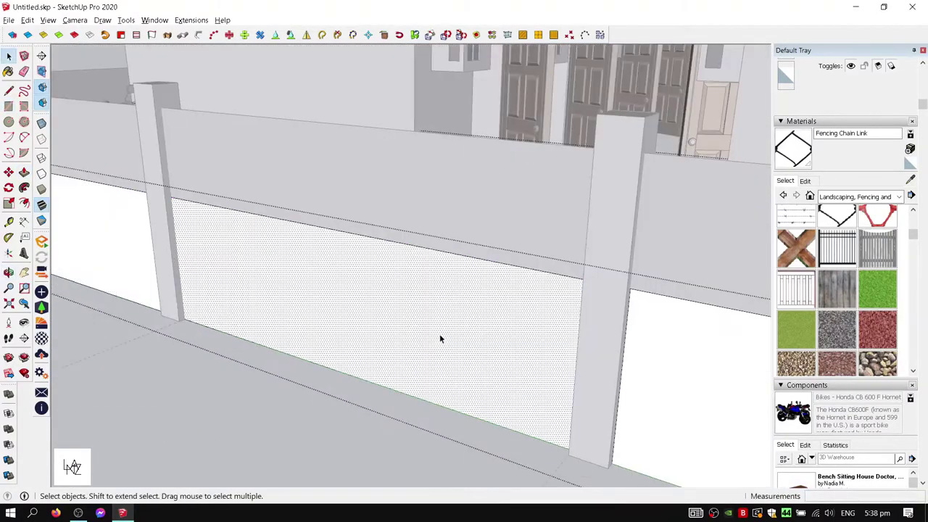
Erase the wall panel between the two pillars to open the gateway
key("p")
key("e")
left_click(437, 360)
key("space")
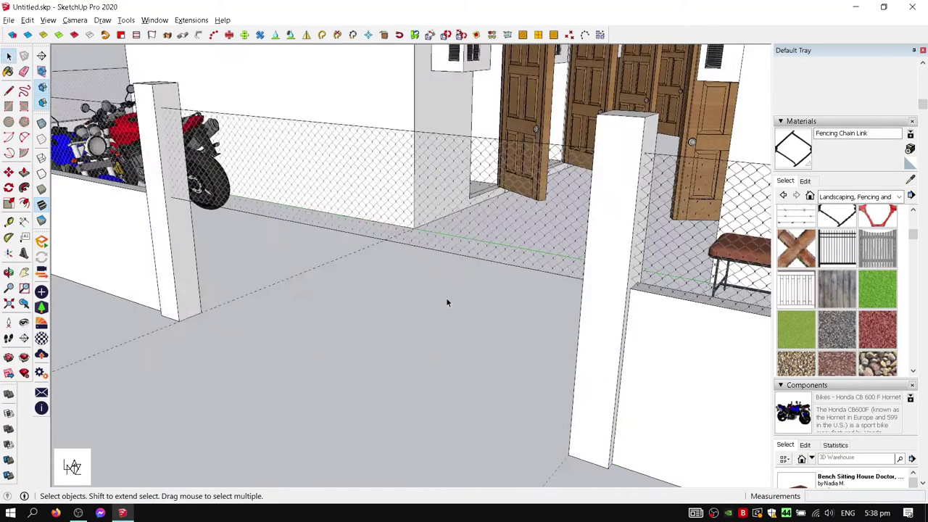
middle_click_drag(446, 303, 375, 232)
Start a rectangle at the fence corner, abandon it, and view the fence from low
key("r")
left_click(350, 72)
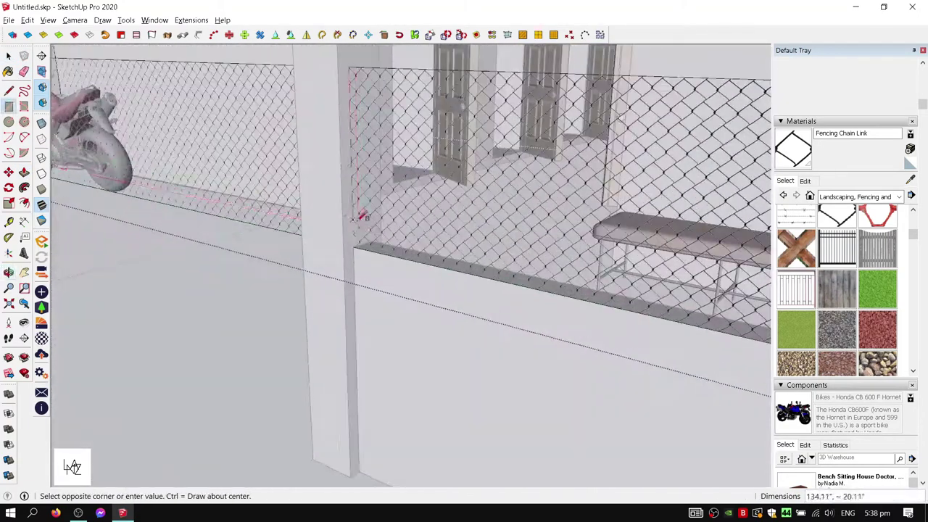
key("space")
mouse_move(459, 397)
middle_mouse_down()
mouse_move(214, 180)
mouse_move(192, 239)
middle_mouse_up()
mouse_move(259, 258)
middle_mouse_down()
mouse_move(368, 276)
mouse_move(486, 273)
mouse_move(428, 262)
mouse_move(453, 317)
mouse_move(350, 247)
middle_mouse_up()
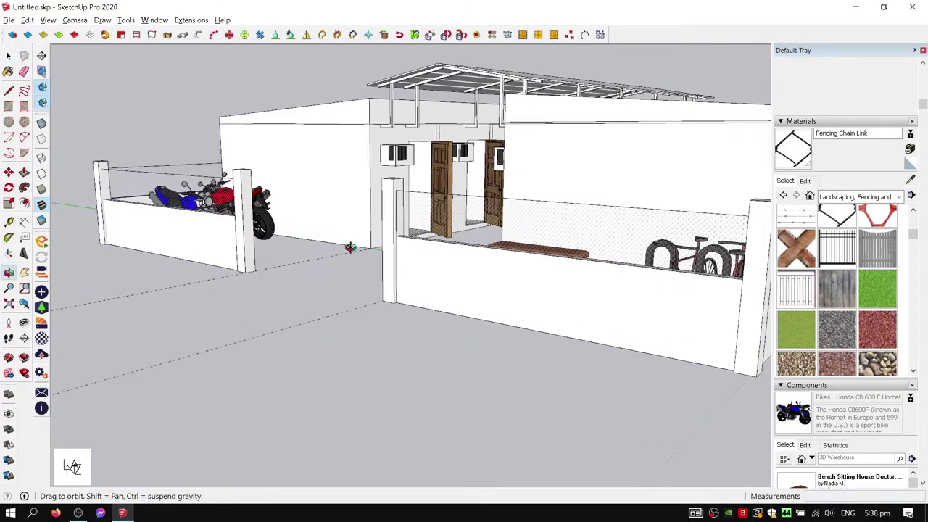
Select the gate pillar to move it and check the model's length units
scroll(328, 322, "up", 5)
left_click(440, 405)
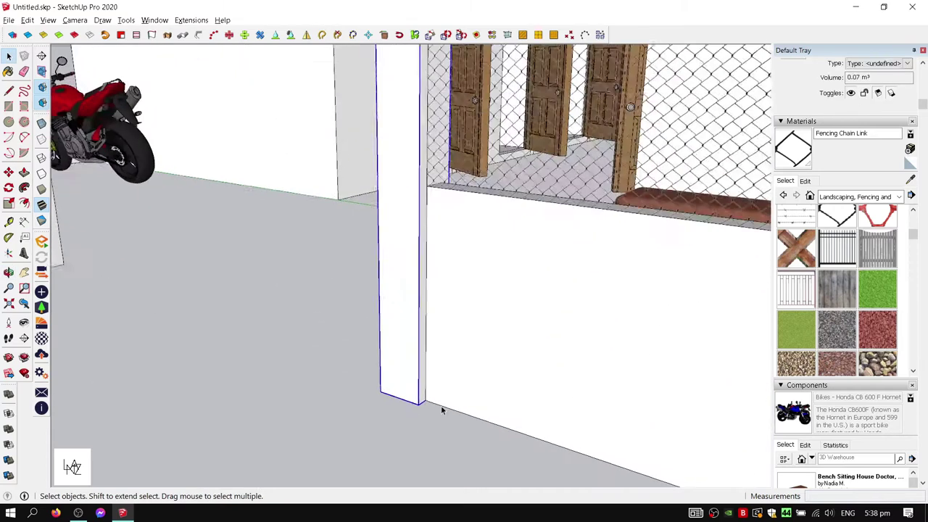
scroll(435, 403, "up", 2)
key("m")
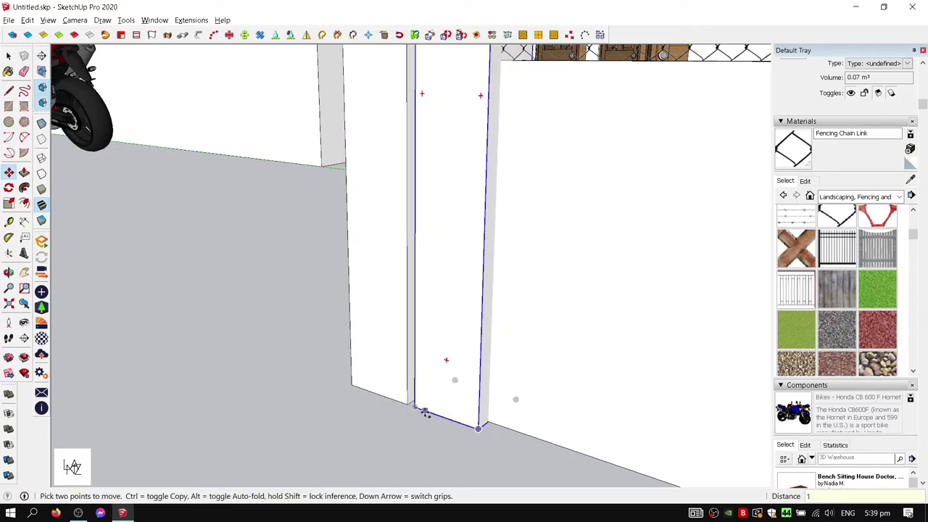
left_click(89, 299)
left_click(199, 270)
left_click(337, 204)
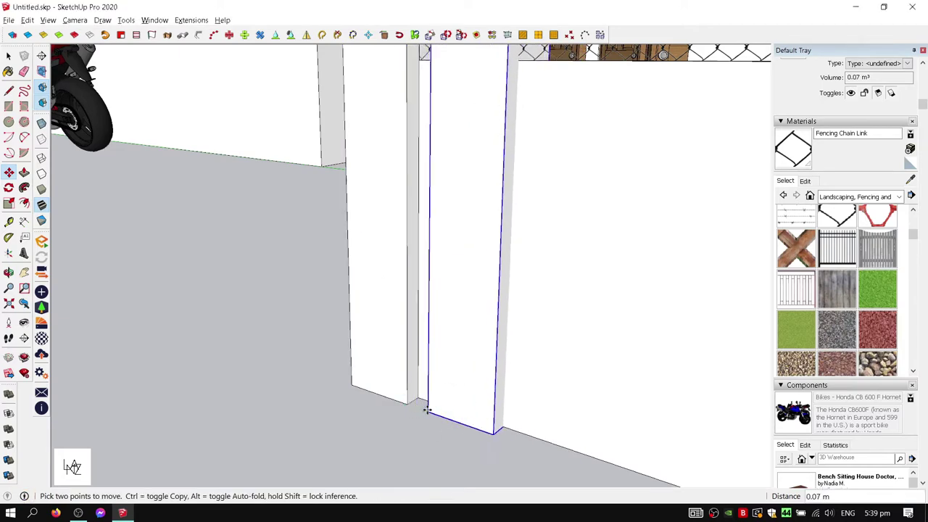
scroll(388, 416, "down", 5)
Open the wall group and scale the fence section to half its width (0.50)
middle_click_drag(611, 365, 290, 337)
key("space")
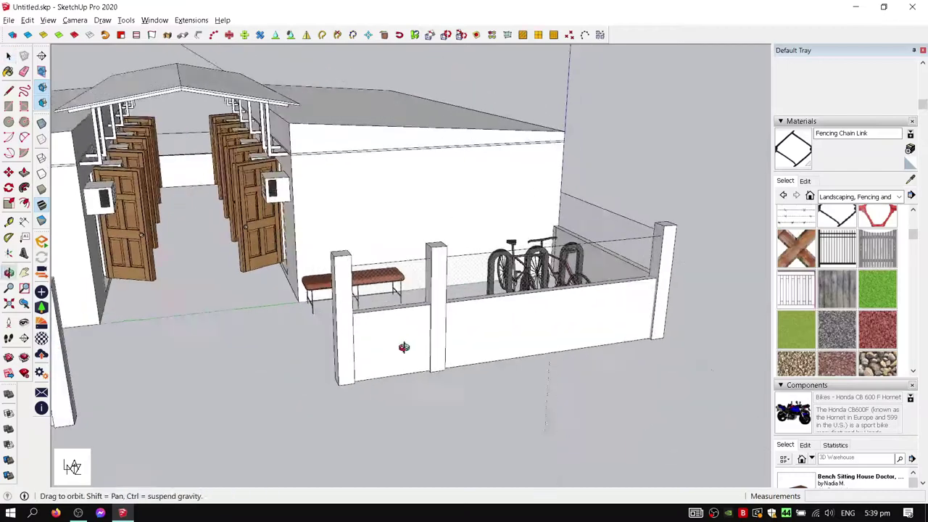
scroll(404, 338, "up", 5)
middle_click_drag(403, 338, 521, 344)
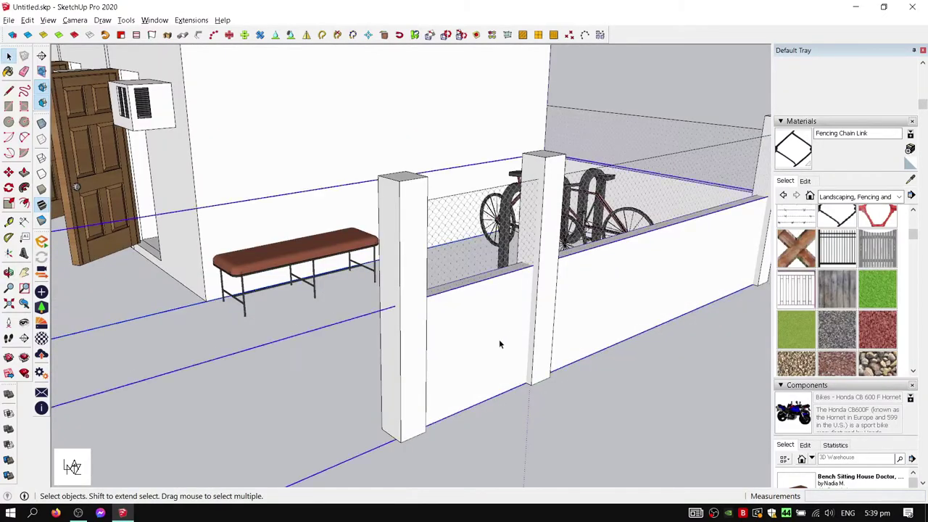
double_click(499, 345)
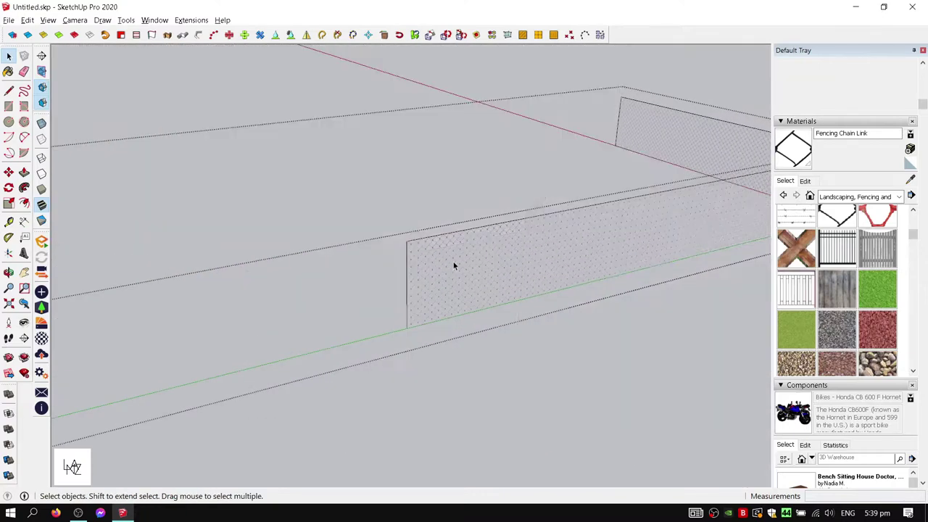
left_click_drag(403, 283, 655, 252)
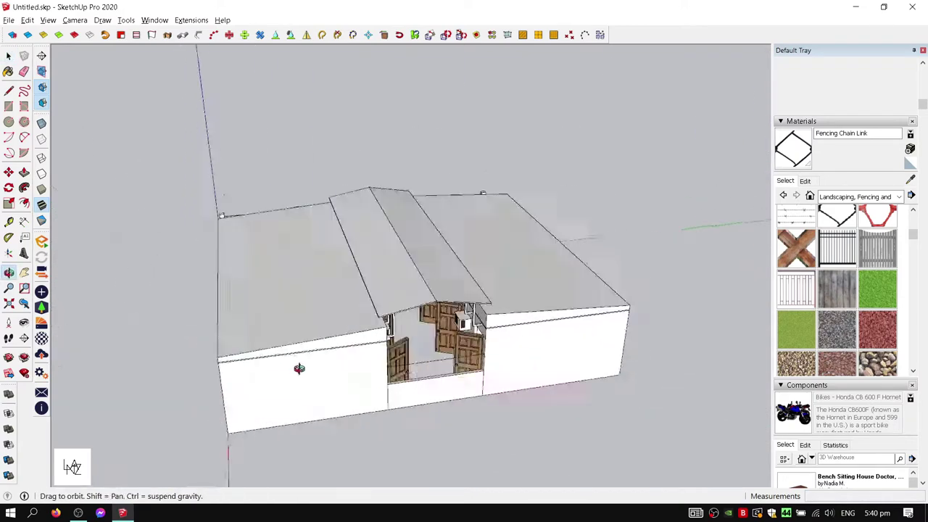
Check the length units and thicken the roof slab with Push/Pull
middle_click_drag(300, 369, 234, 275)
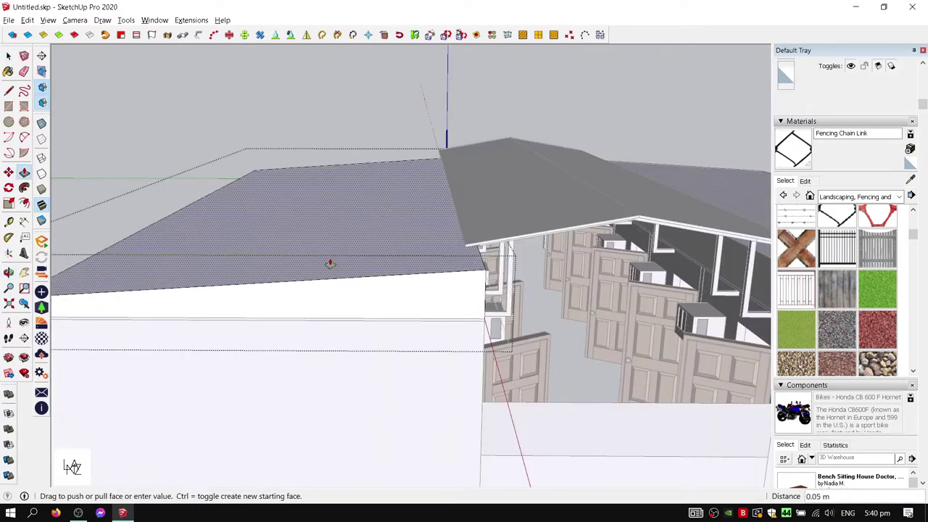
left_click(90, 298)
left_click(200, 269)
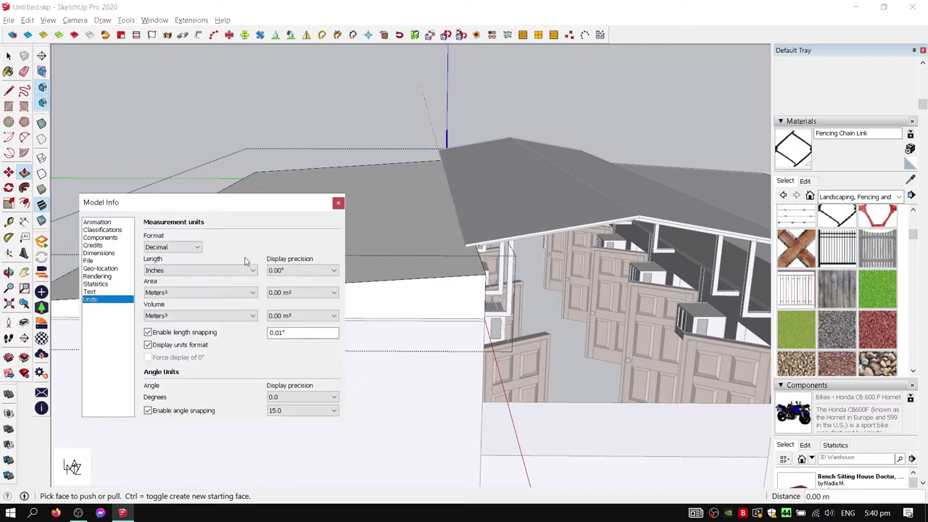
left_click(338, 202)
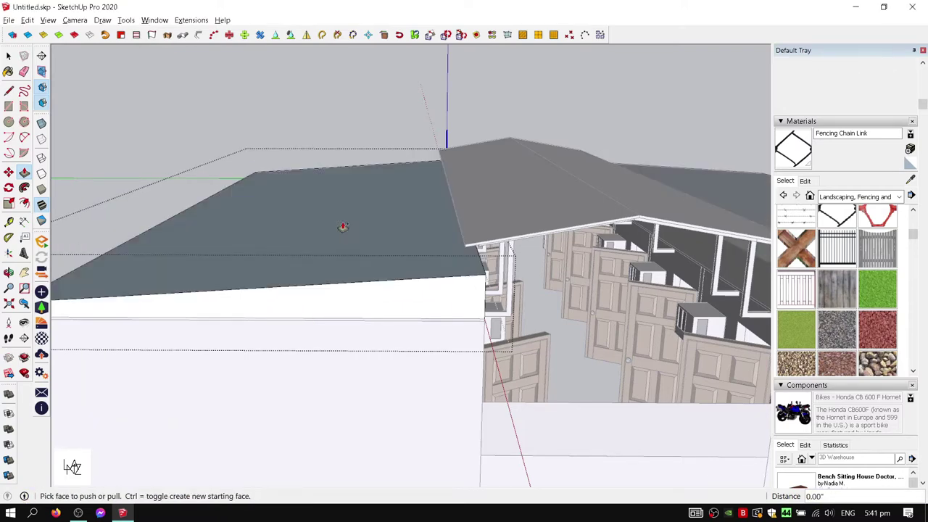
left_click(343, 226)
left_click(223, 305)
middle_click_drag(222, 306, 519, 254)
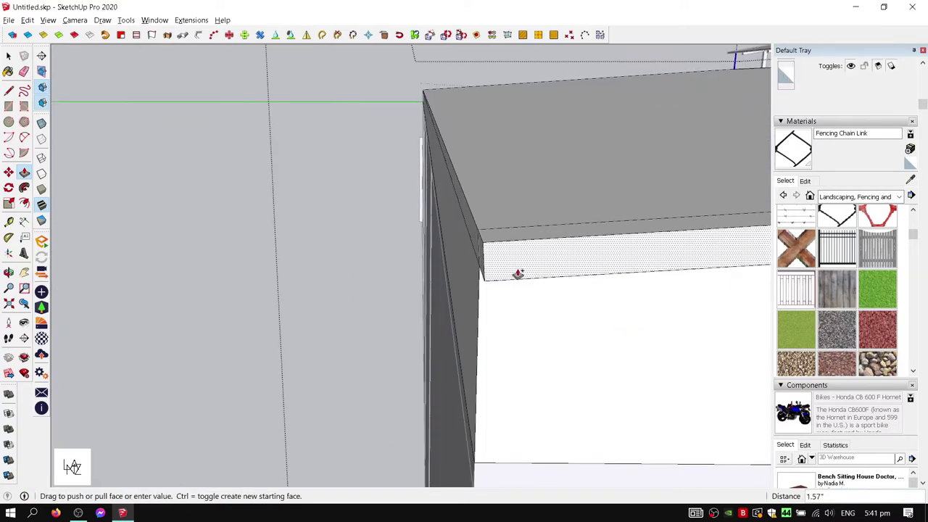
left_click(518, 273)
mouse_move(558, 224)
middle_mouse_down()
mouse_move(338, 371)
mouse_move(317, 311)
mouse_move(315, 332)
mouse_move(109, 145)
mouse_move(401, 188)
middle_mouse_up()
left_click(317, 311)
key("space")
Push the roof-edge face out 6 inches and pull out another edge face
key("p")
left_click(389, 153)
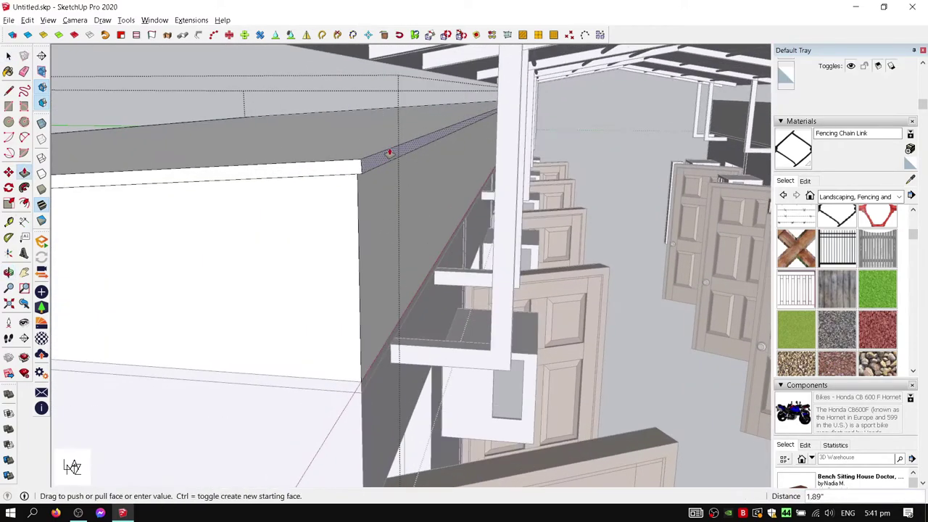
middle_click_drag(389, 149, 638, 232)
scroll(524, 256, "up", 3)
key("p")
left_click(570, 327)
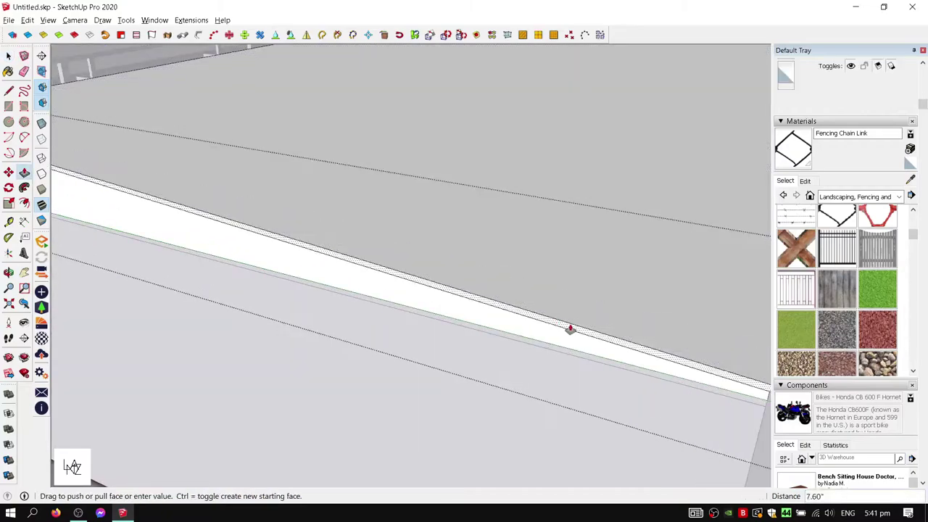
type("6")
key("Return")
left_click(477, 309)
key("space")
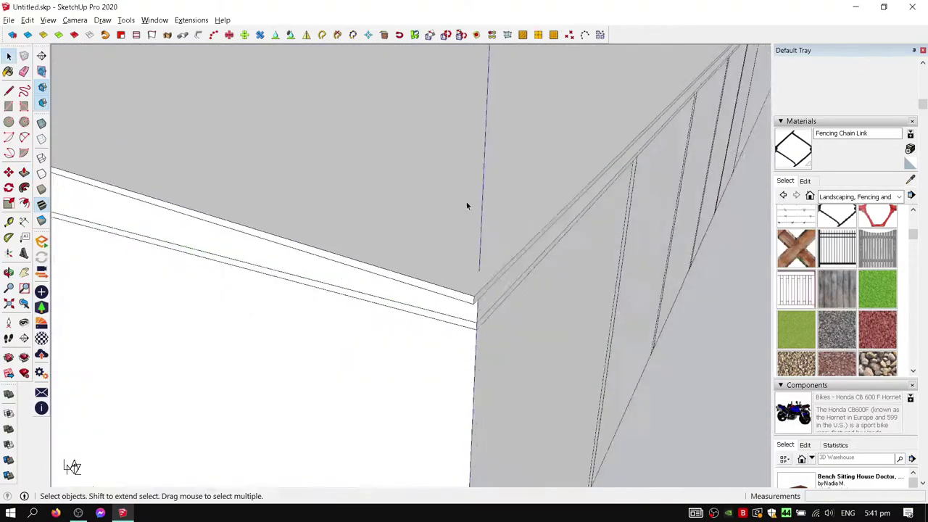
Select the corridor roof frame and bring up its context menu to hide it
scroll(578, 251, "down", 10)
mouse_move(474, 211)
middle_mouse_down()
mouse_move(596, 151)
mouse_move(284, 289)
mouse_move(500, 92)
middle_mouse_up()
scroll(284, 289, "up", 5)
left_click(500, 159)
middle_click_drag(500, 159, 676, 222)
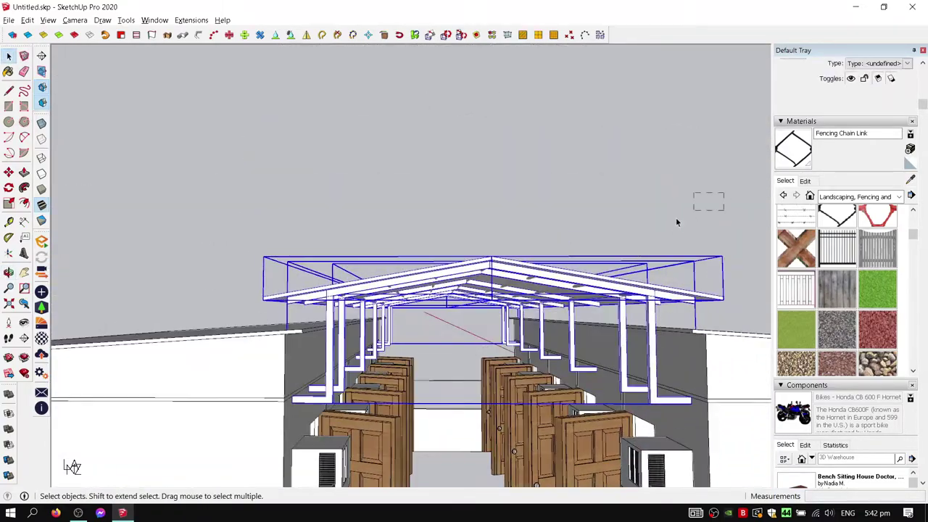
middle_click_drag(394, 266, 379, 246)
right_click(415, 259)
Hide the roof frames and roofs to get a high, near top-down overview of the rooms
left_click(435, 277)
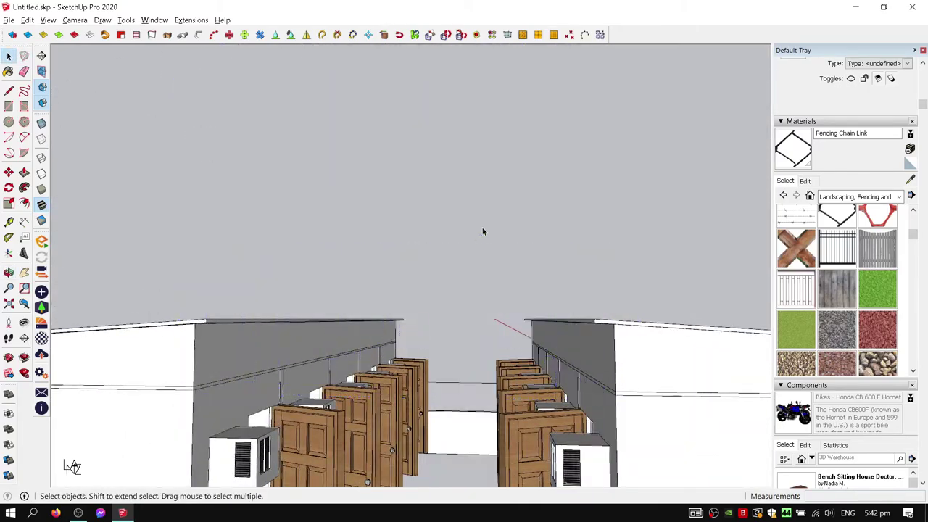
middle_click_drag(483, 229, 411, 273)
left_click(547, 142)
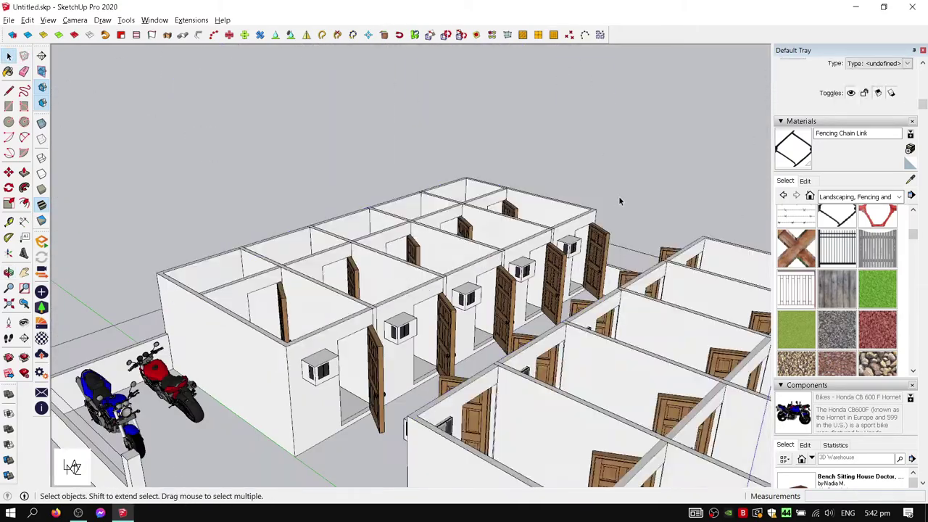
middle_click_drag(618, 196, 507, 218)
scroll(435, 289, "up", 5)
mouse_move(435, 290)
middle_mouse_down()
mouse_move(638, 188)
mouse_move(505, 123)
mouse_move(416, 256)
mouse_move(384, 281)
middle_mouse_up()
scroll(478, 278, "down", 3)
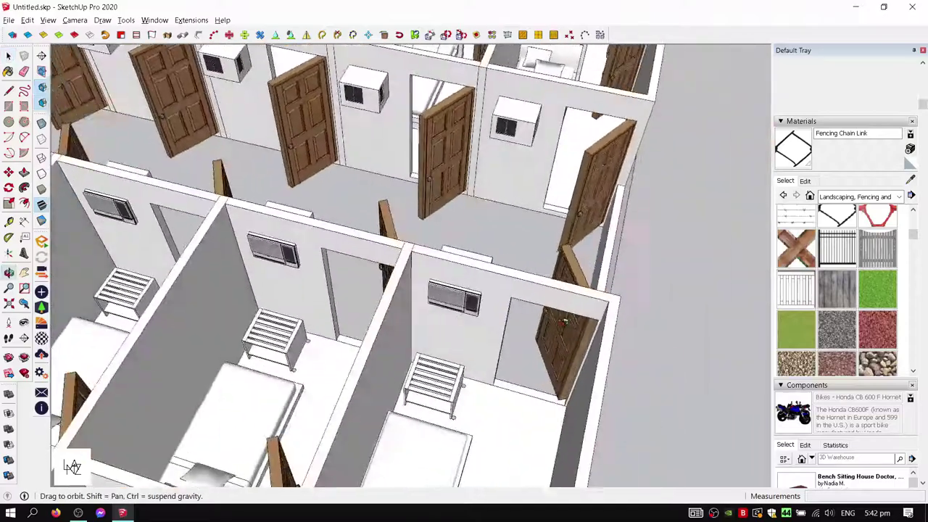
scroll(478, 277, "down", 3)
scroll(638, 188, "up", 3)
scroll(511, 128, "down", 5)
scroll(420, 239, "down", 2)
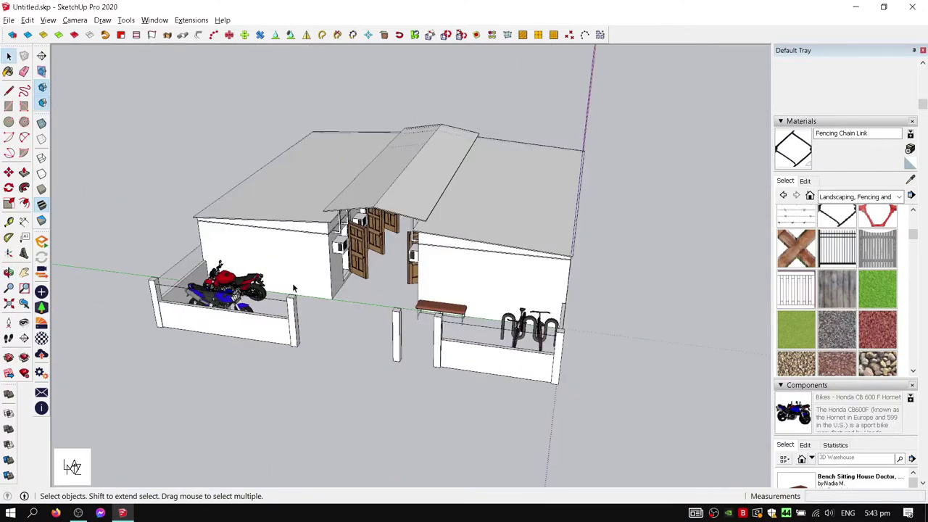
scroll(298, 287, "up", 3)
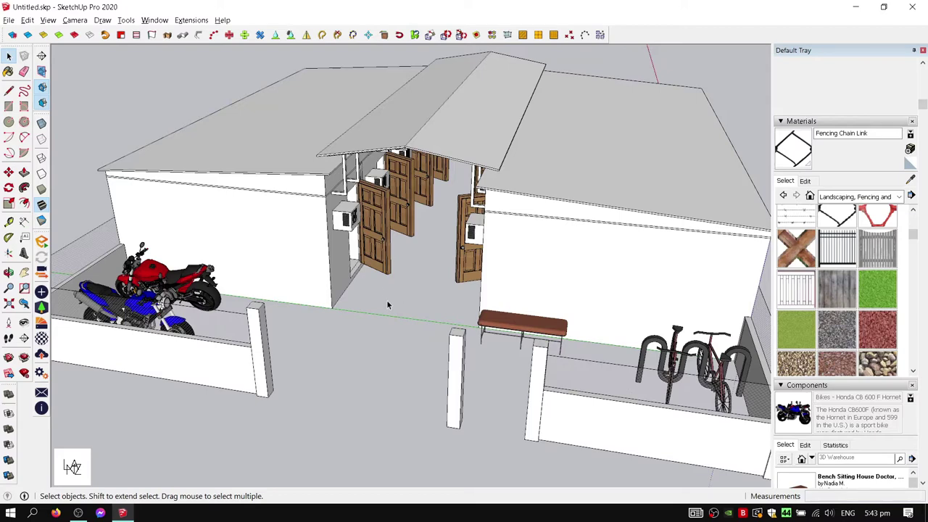
scroll(850, 266, "down", 5)
Search 'lantern' in Components and place the Lanterne component on top of a gate pillar
type("lantern")
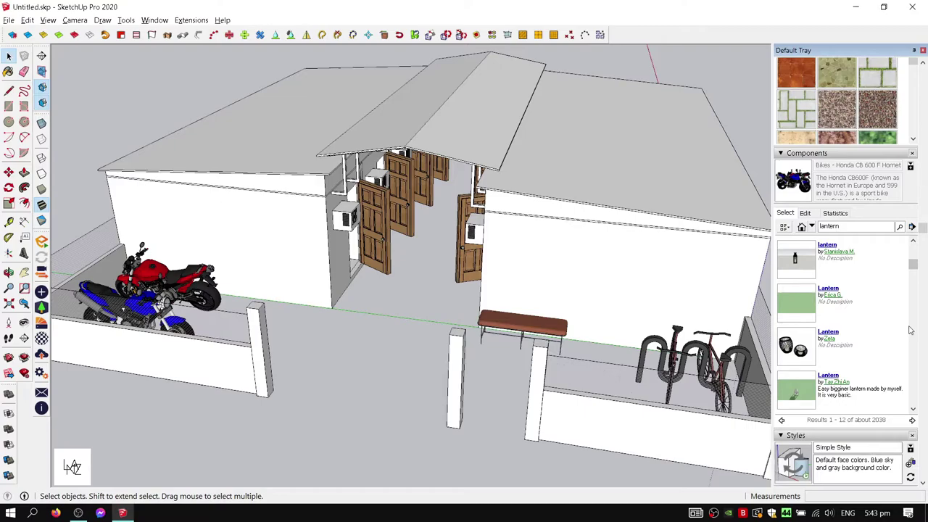
scroll(910, 330, "down", 2)
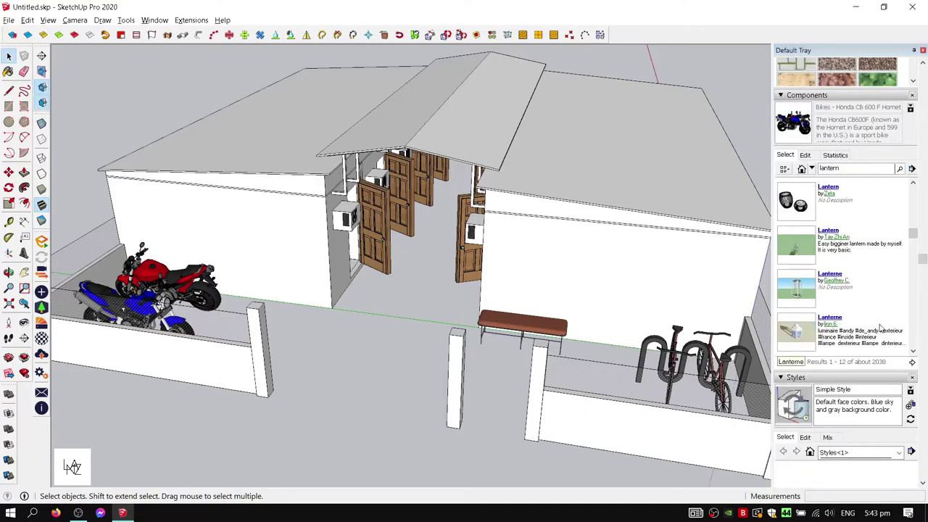
scroll(910, 331, "down", 1)
left_click(796, 288)
scroll(428, 338, "up", 5)
left_click(428, 338)
mouse_move(429, 338)
middle_mouse_down()
mouse_move(403, 213)
mouse_move(385, 338)
middle_mouse_up()
scroll(385, 338, "up", 3)
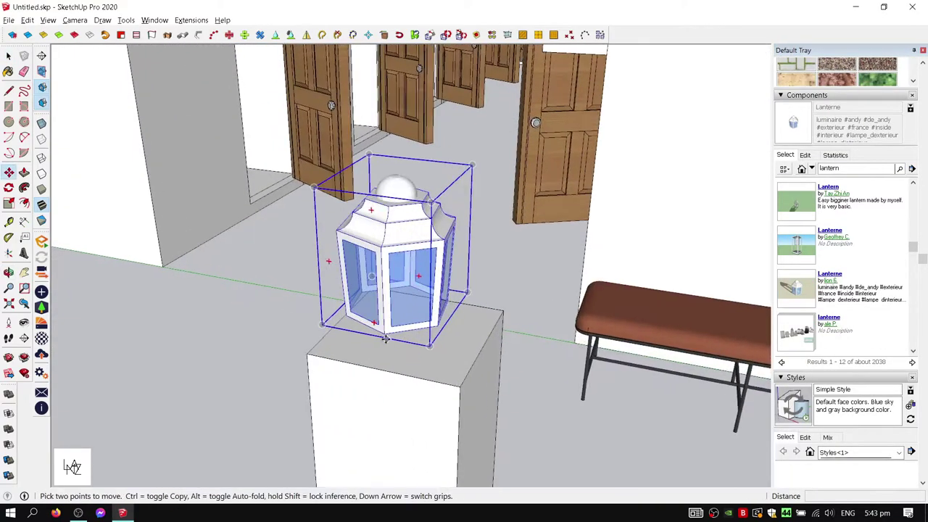
scroll(388, 369, "down", 3)
scroll(501, 399, "down", 2)
Copy the lantern onto the other square pillars of the front boundary walls
key("ctrl")
left_click(414, 355)
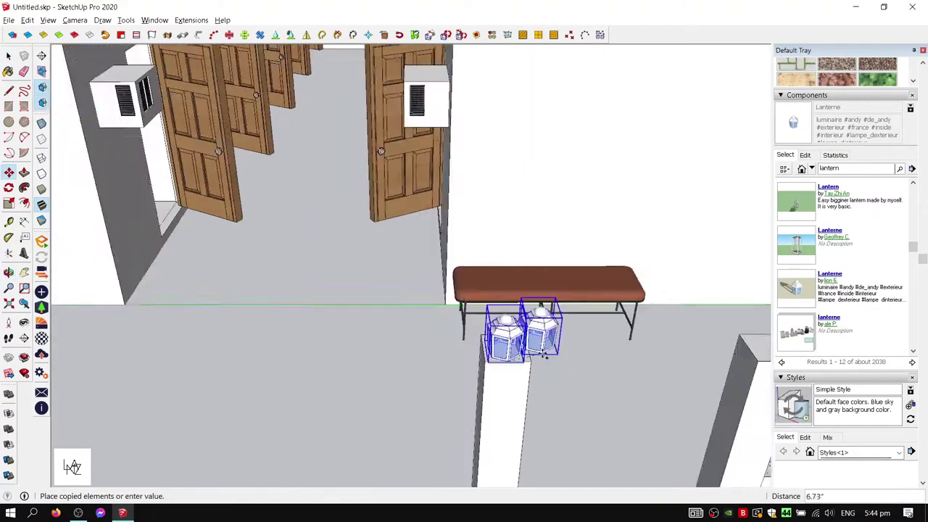
scroll(580, 362, "up", 3)
scroll(579, 363, "down", 3)
mouse_move(621, 331)
middle_mouse_down()
mouse_move(739, 325)
mouse_move(311, 341)
mouse_move(502, 363)
mouse_move(290, 362)
middle_mouse_up()
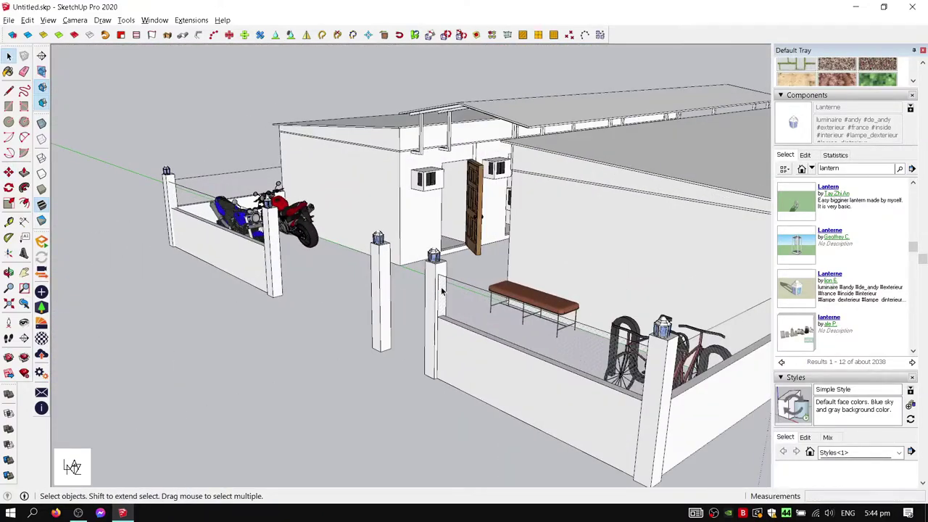
mouse_move(438, 290)
middle_mouse_down()
mouse_move(571, 271)
mouse_move(459, 251)
mouse_move(449, 188)
middle_mouse_up()
scroll(460, 251, "up", 5)
scroll(449, 189, "up", 5)
Bring the gate and the lantern pillar's corner into a low front view
scroll(402, 155, "down", 8)
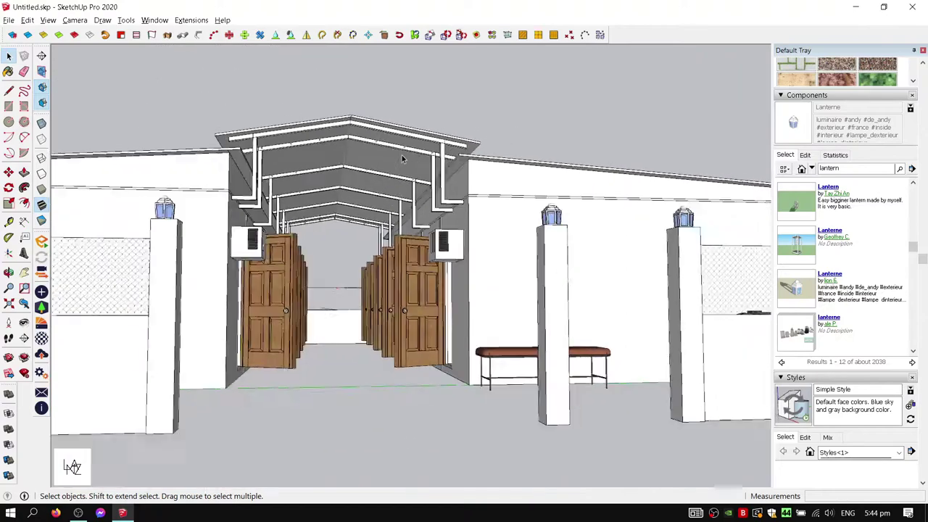
mouse_move(402, 155)
middle_mouse_down()
mouse_move(390, 134)
mouse_move(514, 430)
middle_mouse_up()
scroll(390, 133, "down", 5)
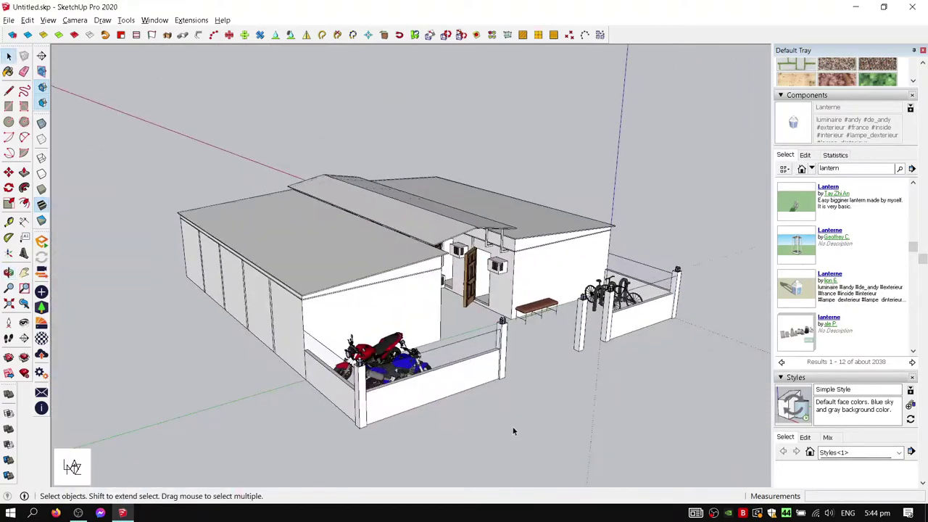
scroll(514, 400, "up", 3)
scroll(538, 329, "up", 3)
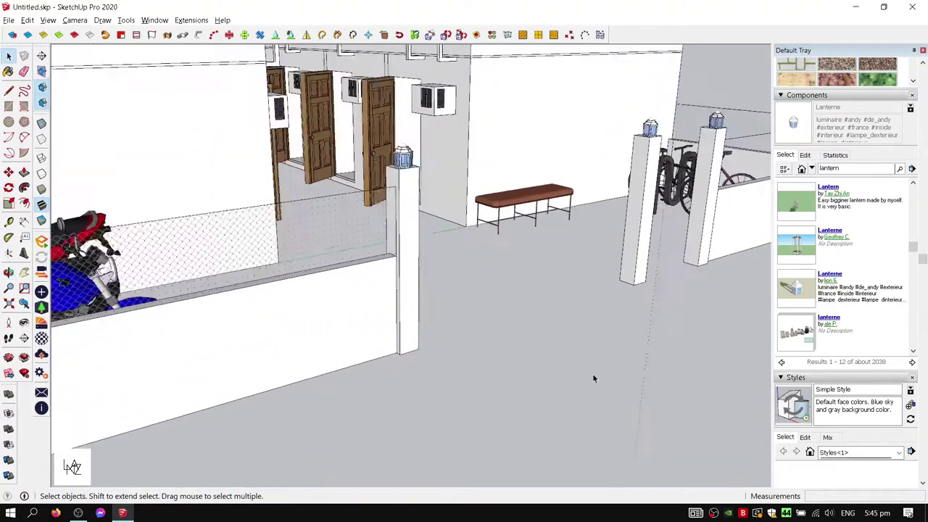
middle_click_drag(592, 373, 544, 364)
scroll(274, 343, "up", 3)
key("t")
scroll(274, 342, "up", 2)
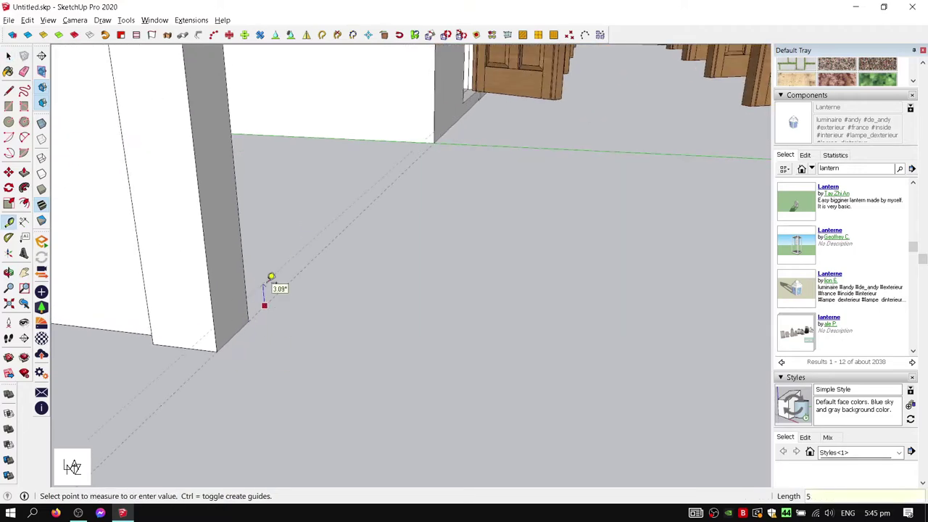
scroll(272, 293, "down", 2)
middle_click_drag(309, 263, 248, 312)
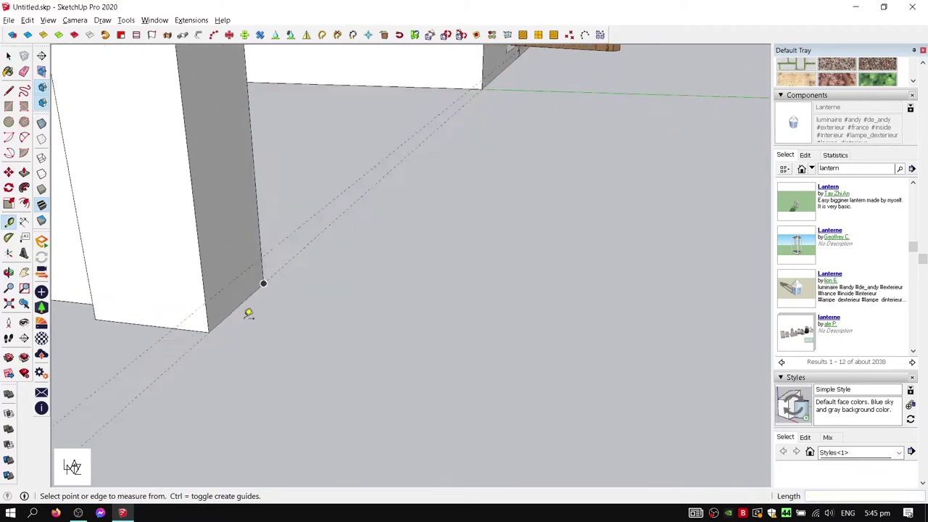
Start a line at the pillar corner, then abandon it and cancel back to selection
key("l")
left_click(282, 311)
scroll(321, 335, "down", 5)
middle_click_drag(321, 335, 736, 366)
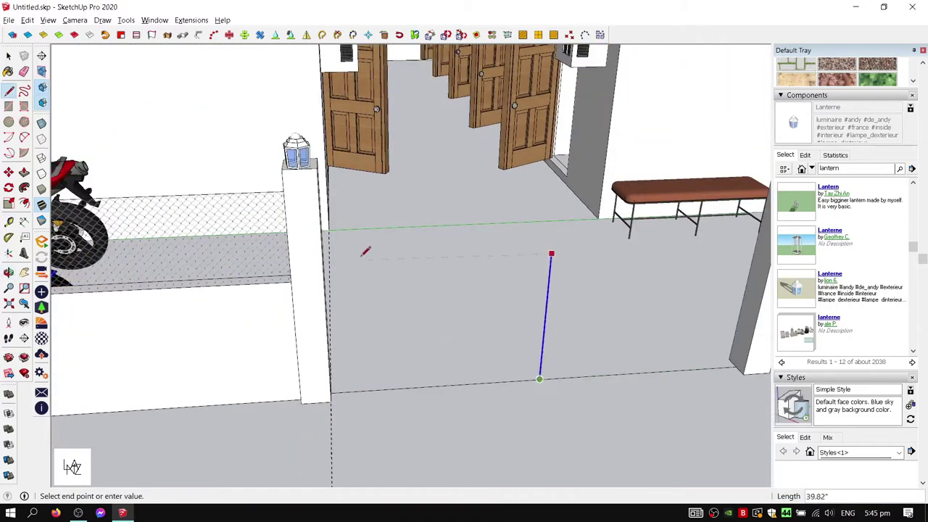
mouse_move(266, 200)
middle_mouse_down()
mouse_move(601, 268)
mouse_move(438, 208)
middle_mouse_up()
scroll(331, 196, "up", 4)
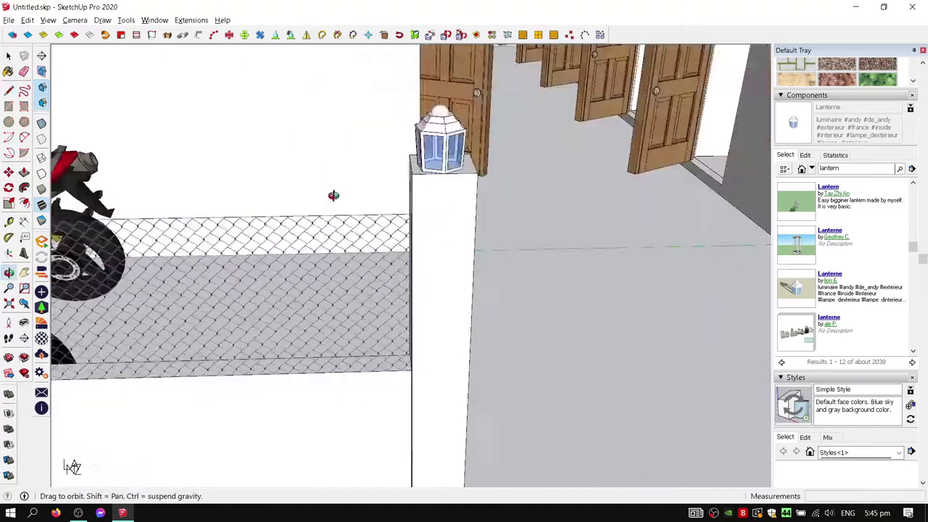
mouse_move(331, 196)
middle_mouse_down()
mouse_move(426, 203)
mouse_move(394, 379)
middle_mouse_up()
key("space")
scroll(340, 322, "down", 5)
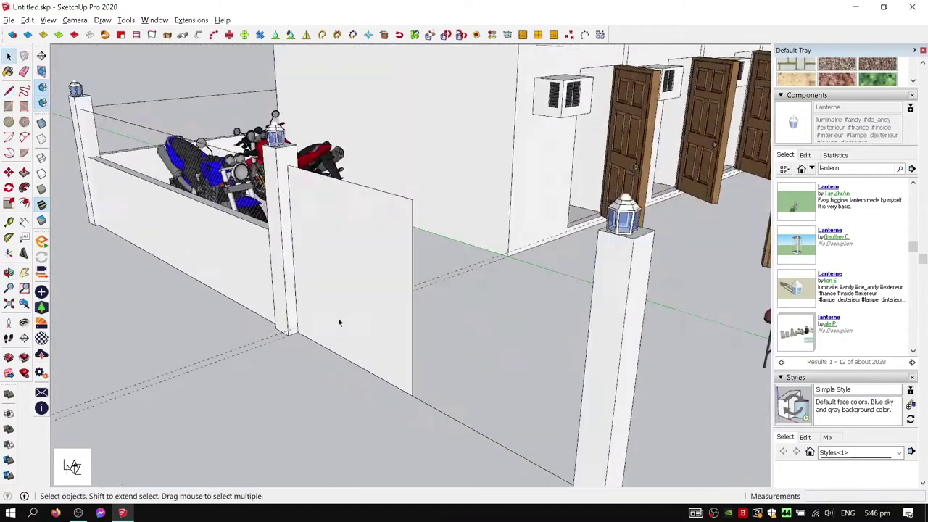
scroll(340, 321, "up", 3)
key("e")
mouse_move(376, 218)
middle_mouse_down()
mouse_move(348, 239)
mouse_move(344, 231)
mouse_move(325, 239)
mouse_move(388, 352)
mouse_move(392, 306)
middle_mouse_up()
key("ctrl")
left_click(435, 196)
key("Escape")
key("space")
Draw a horizontal line across the panel from the post edge, then select the panel
key("l")
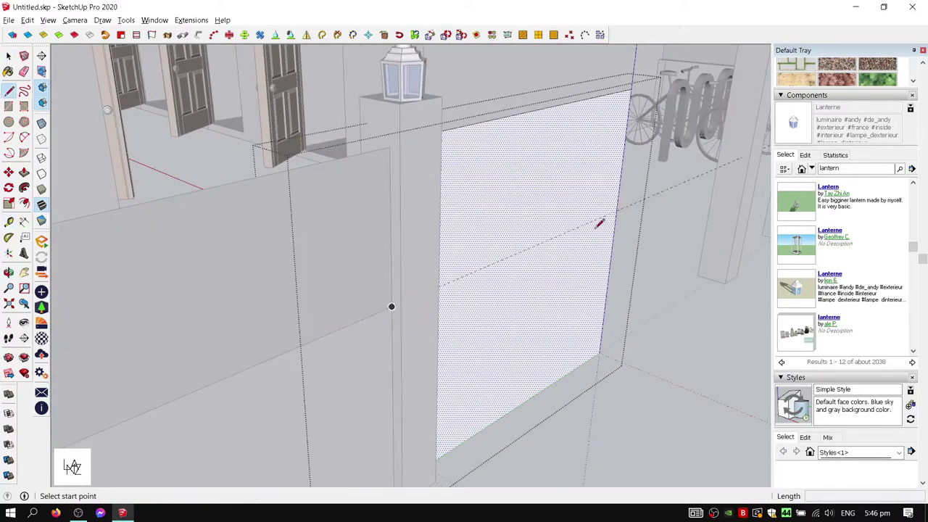
mouse_move(598, 223)
middle_mouse_down()
mouse_move(149, 227)
mouse_move(606, 213)
mouse_move(321, 265)
mouse_move(382, 243)
mouse_move(364, 218)
mouse_move(445, 269)
mouse_move(352, 228)
middle_mouse_up()
key("t")
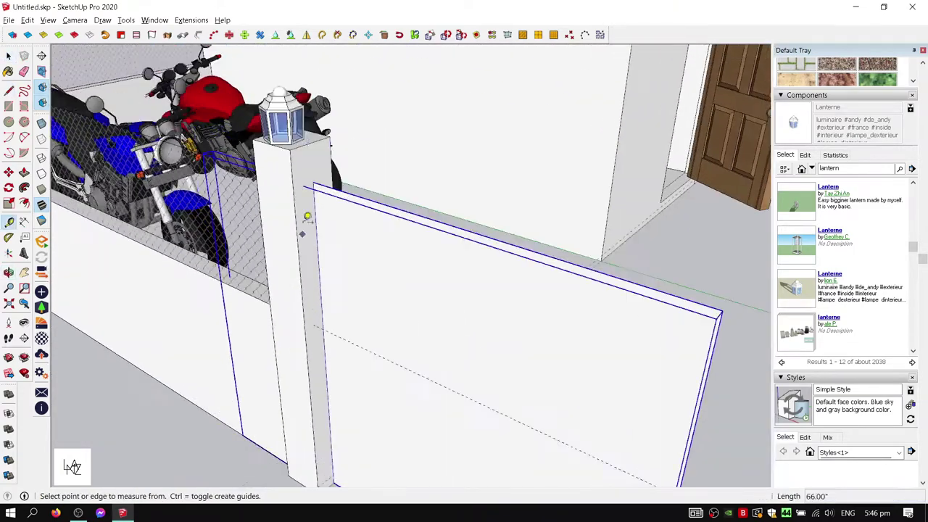
scroll(352, 299, "up", 3)
key("l")
left_click(268, 252)
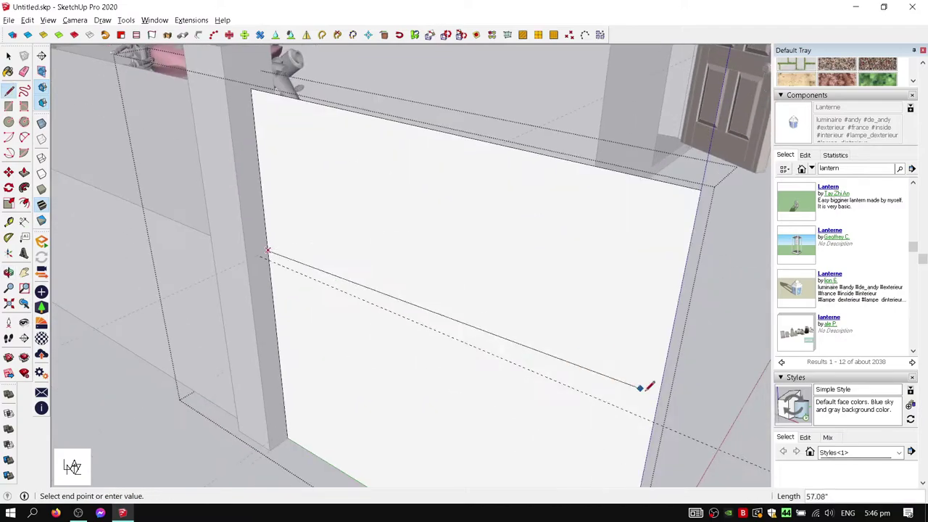
scroll(617, 360, "down", 5)
scroll(381, 434, "down", 2)
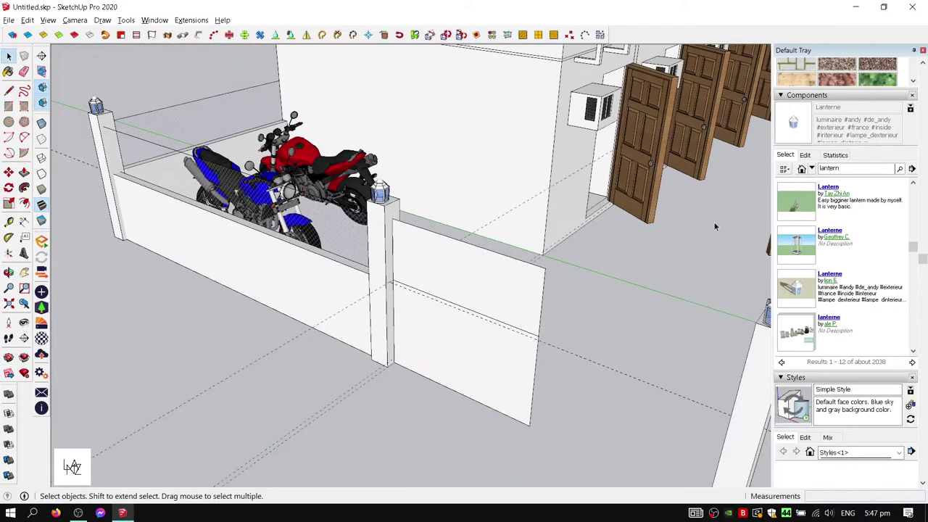
scroll(381, 407, "down", 10)
scroll(398, 303, "up", 10)
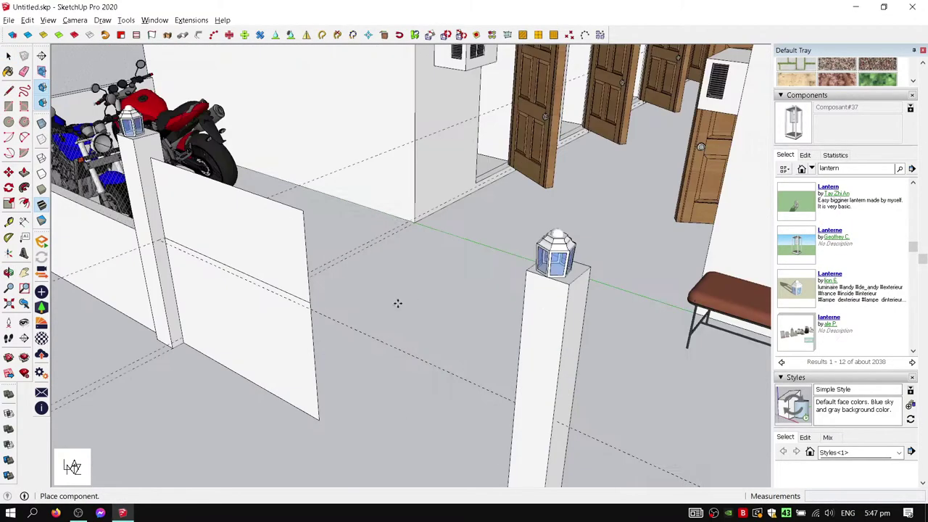
scroll(414, 320, "up", 3)
scroll(598, 395, "down", 10)
scroll(584, 347, "down", 8)
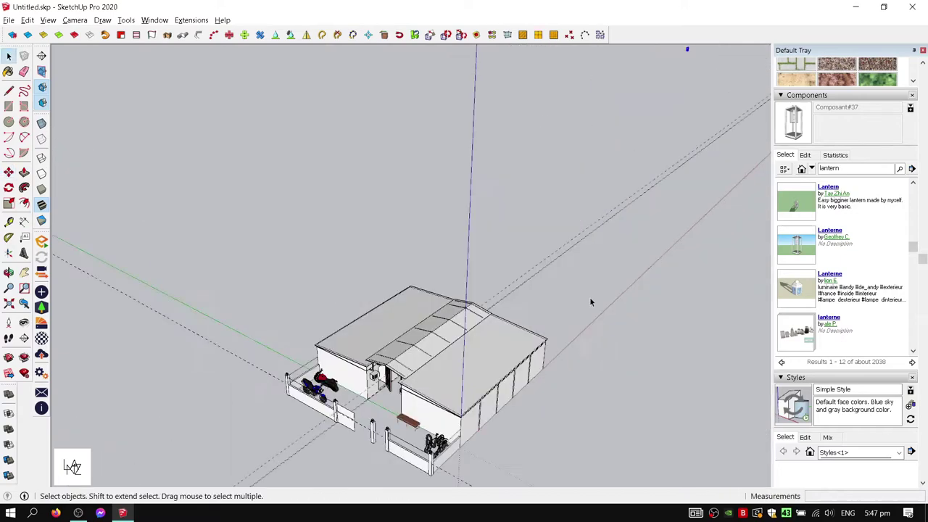
scroll(643, 97, "up", 5)
scroll(449, 238, "down", 5)
scroll(434, 230, "up", 10)
scroll(464, 229, "up", 5)
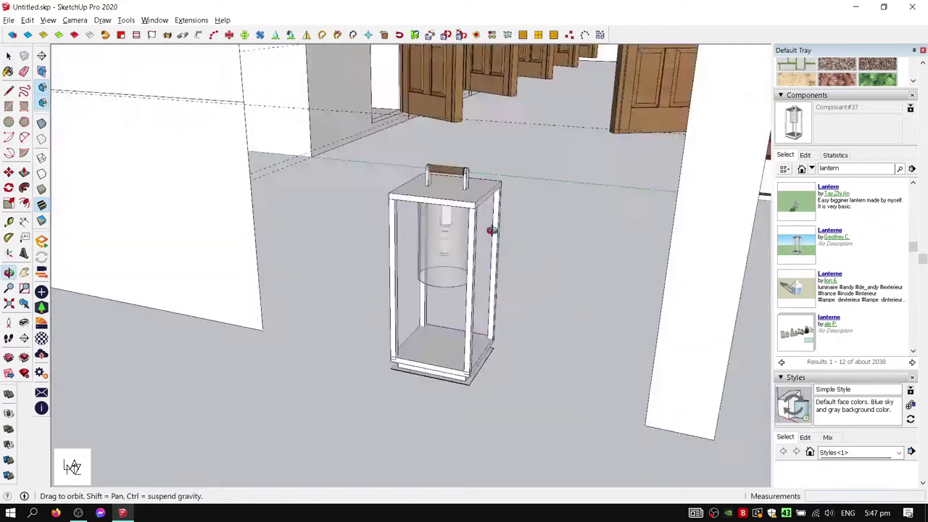
scroll(385, 198, "down", 5)
scroll(396, 220, "up", 5)
scroll(411, 228, "up", 3)
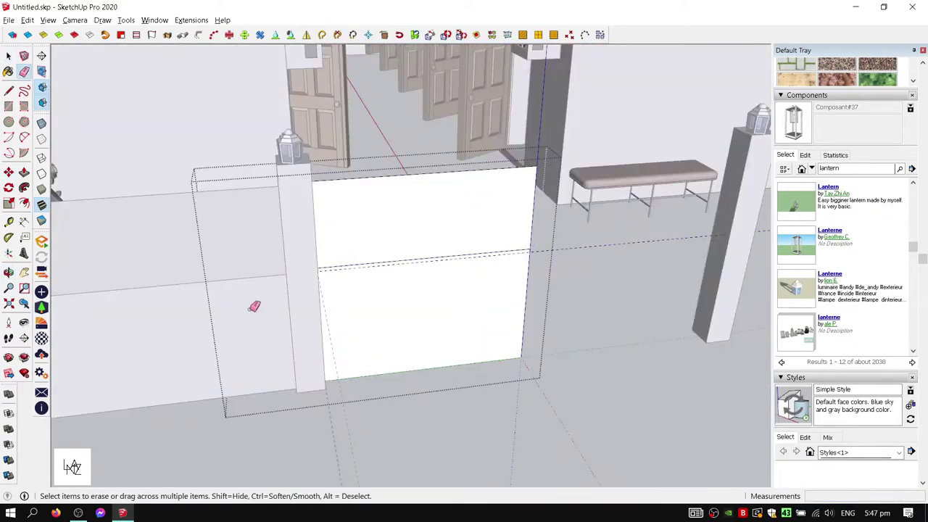
key("space")
middle_click_drag(254, 306, 464, 369)
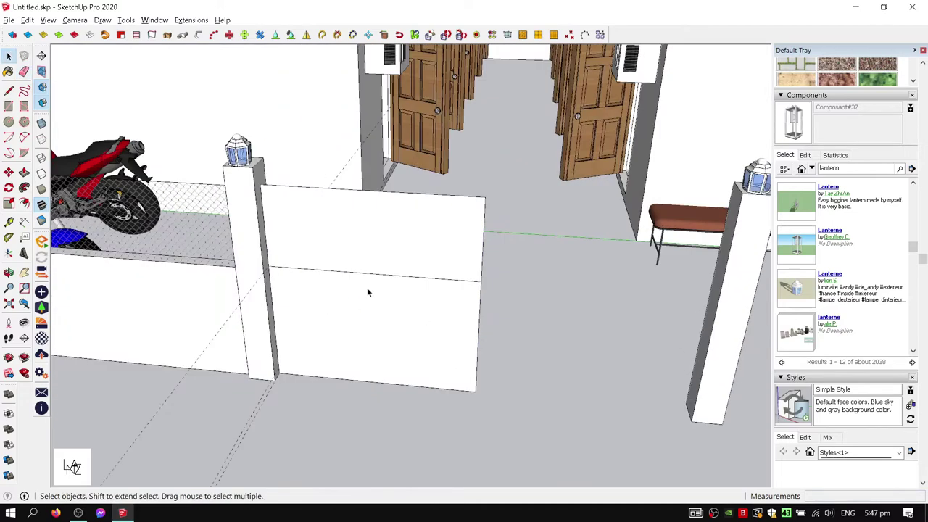
left_click(367, 292)
Make the selected wall panel into a component
key("m")
key("space")
right_click(373, 222)
left_click(406, 317)
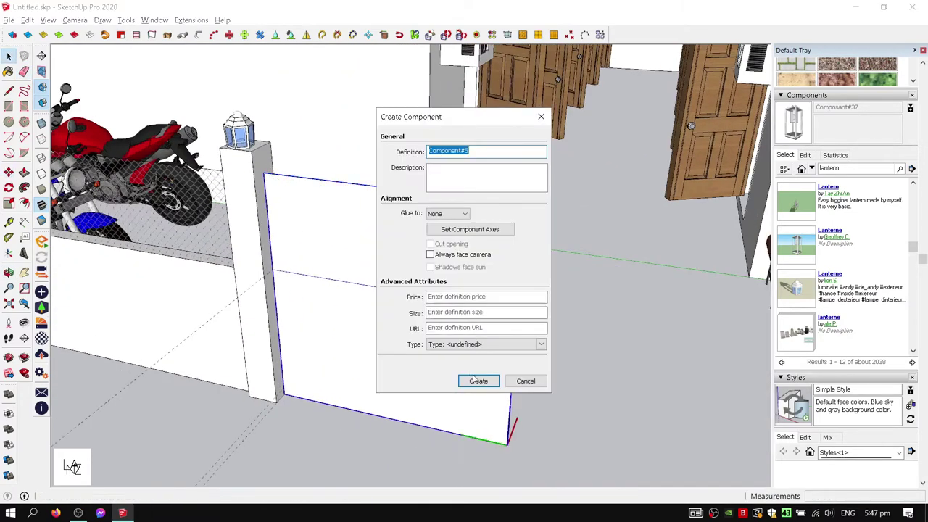
left_click(477, 380)
mouse_move(517, 208)
middle_mouse_down()
mouse_move(535, 191)
mouse_move(334, 200)
mouse_move(315, 253)
middle_mouse_up()
Rotate the panel component about the pillar so it swings open like a gate
key("q")
left_click(542, 182)
left_click(507, 195)
left_click(500, 203)
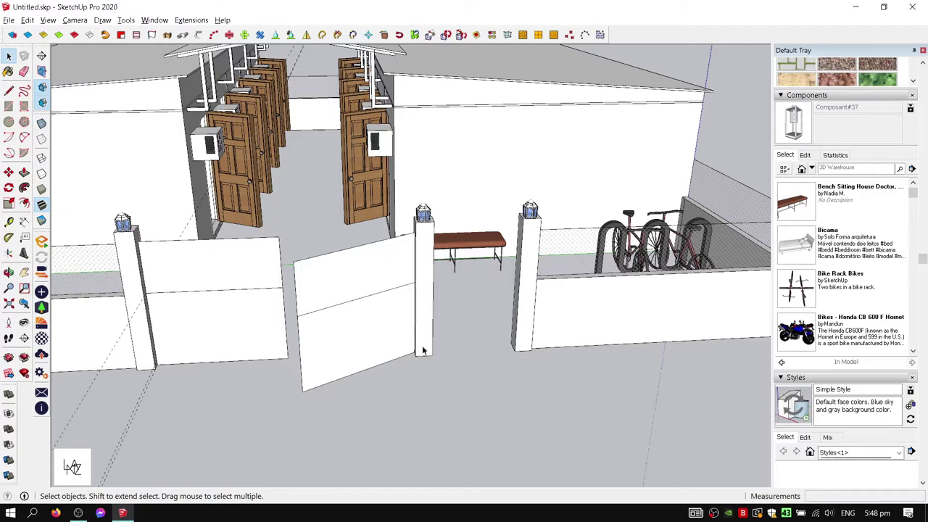
Offset the panel outline, delete the inner face and push/pull the remaining frame for depth
middle_click_drag(256, 315, 362, 314)
key("f")
left_click(345, 205)
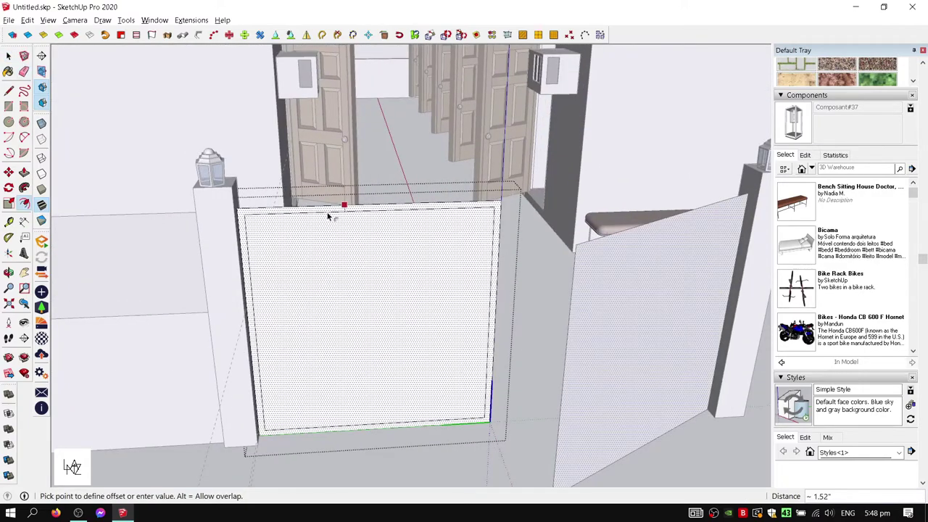
left_click(329, 215)
key("space")
left_click(389, 227)
key("Delete")
key("p")
mouse_move(389, 227)
middle_mouse_down()
mouse_move(580, 259)
mouse_move(376, 206)
middle_mouse_up()
left_click(621, 256)
key("space")
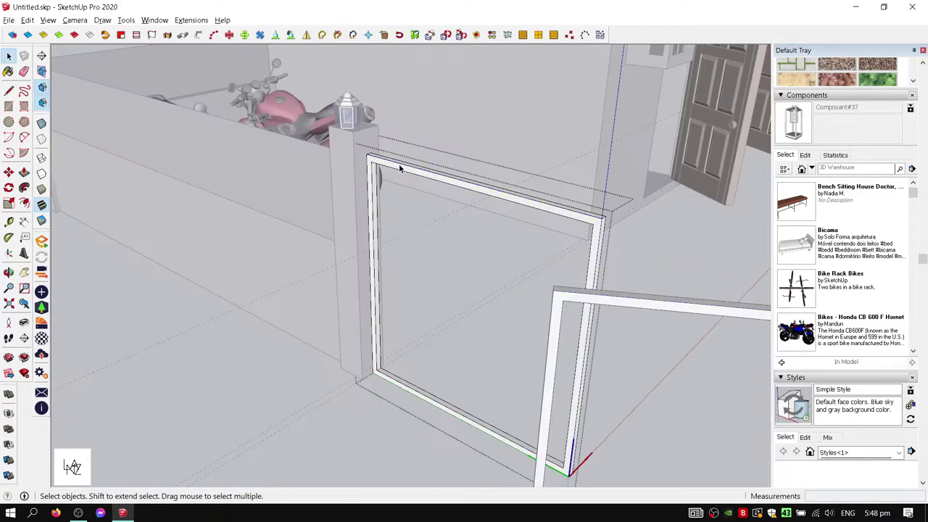
Draw a vertical bar rectangle at the frame's top corner
triple_click(399, 168)
scroll(393, 179, "up", 3)
scroll(393, 179, "up", 3)
key("r")
left_click(367, 52)
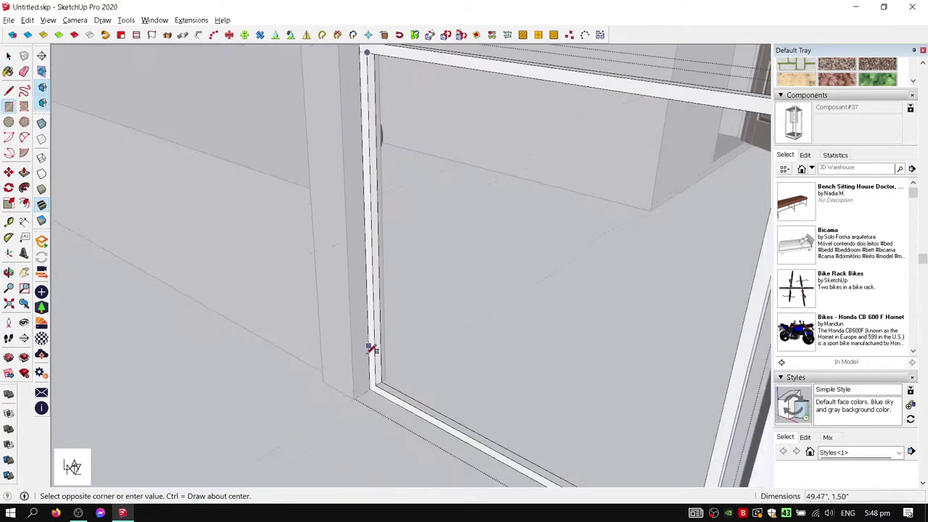
scroll(369, 348, "up", 2)
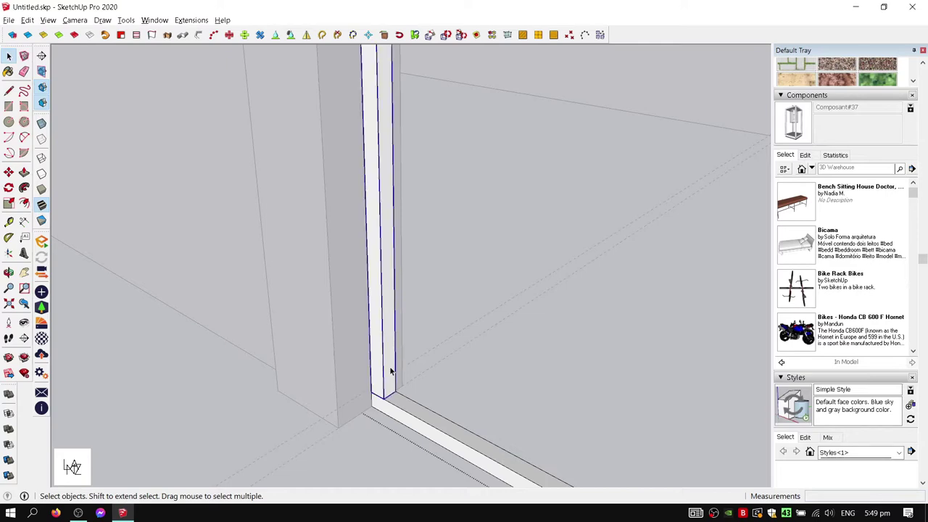
key("m")
middle_click_drag(390, 371, 422, 350)
key("space")
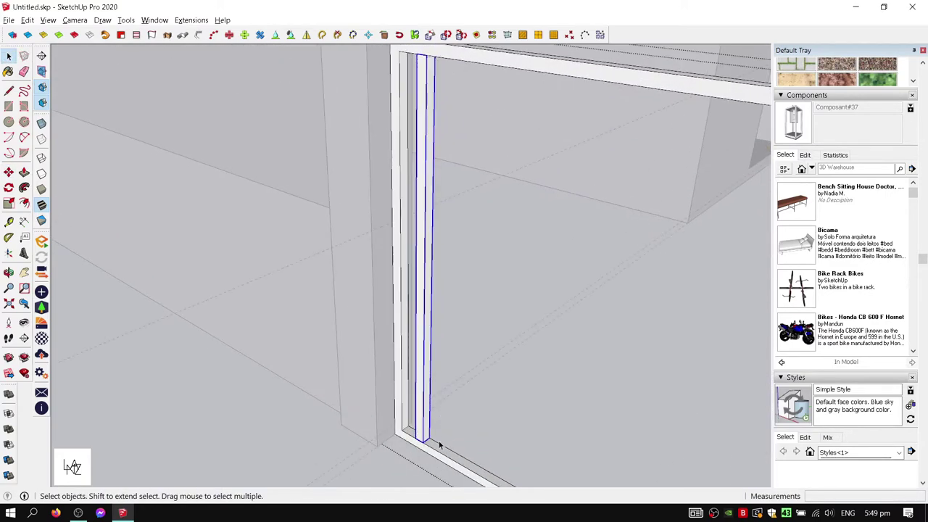
Copy the bar to the frame's far end and divide it into 15 evenly spaced bars
key("m")
middle_click_drag(438, 440, 382, 429)
scroll(280, 362, "down", 5)
scroll(624, 347, "up", 3)
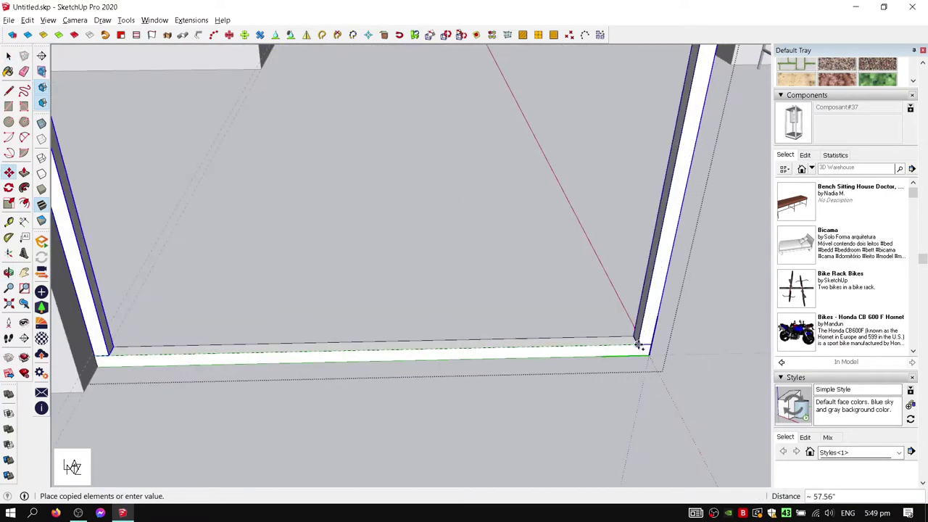
left_click(623, 348)
scroll(447, 385, "down", 3)
type("/15")
key("Return")
key("Return")
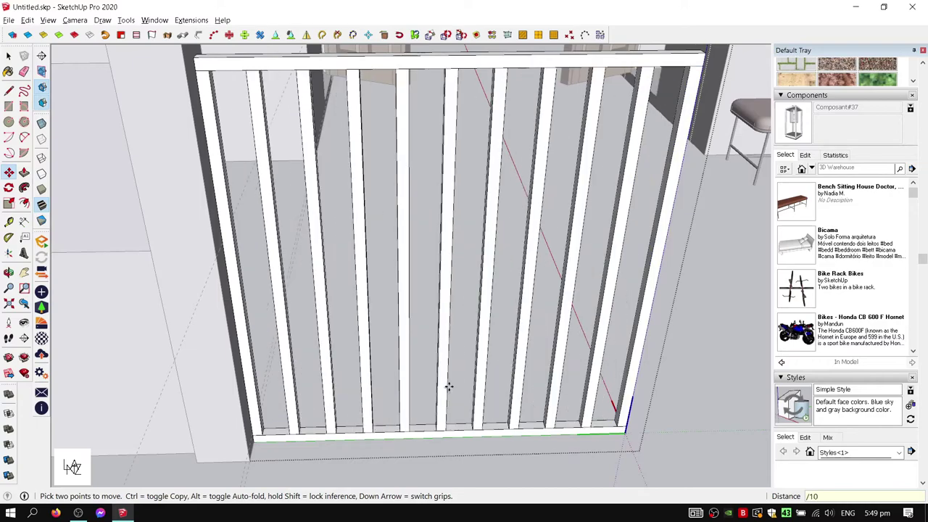
key("space")
scroll(582, 268, "down", 5)
middle_click_drag(582, 268, 487, 338)
scroll(487, 337, "up", 3)
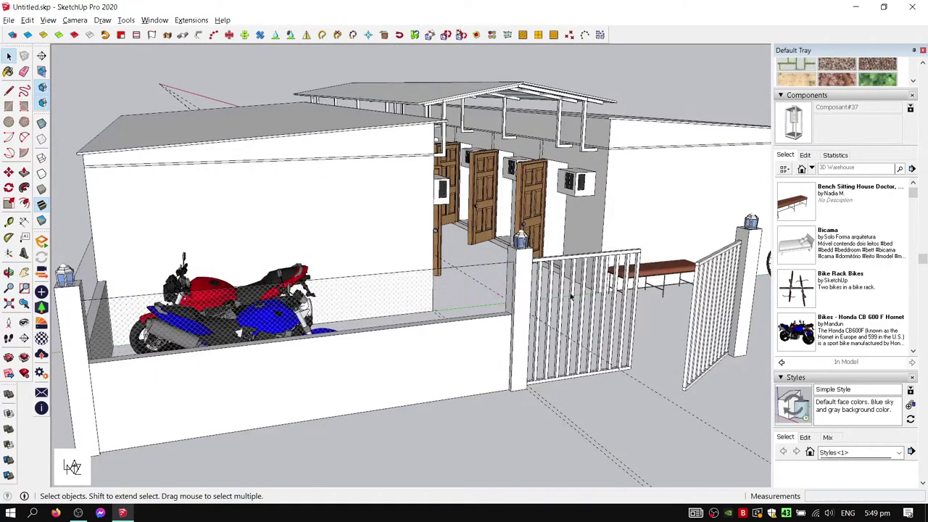
scroll(607, 392, "down", 5)
middle_click_drag(607, 393, 440, 360)
scroll(440, 360, "up", 5)
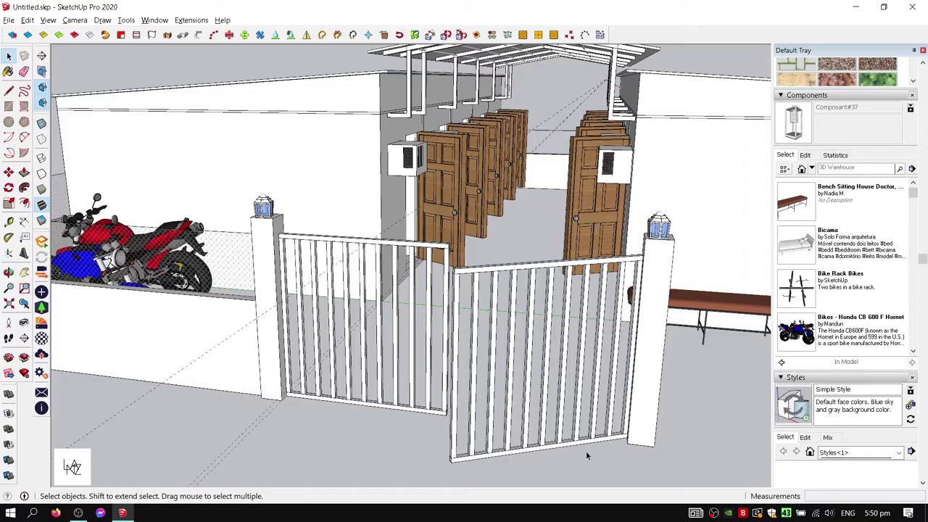
Copy the gate into the opening beside the original
scroll(587, 455, "down", 5)
middle_click_drag(587, 455, 435, 326)
scroll(435, 326, "up", 5)
left_click(406, 319)
key("m")
left_click(416, 313, "ctrl")
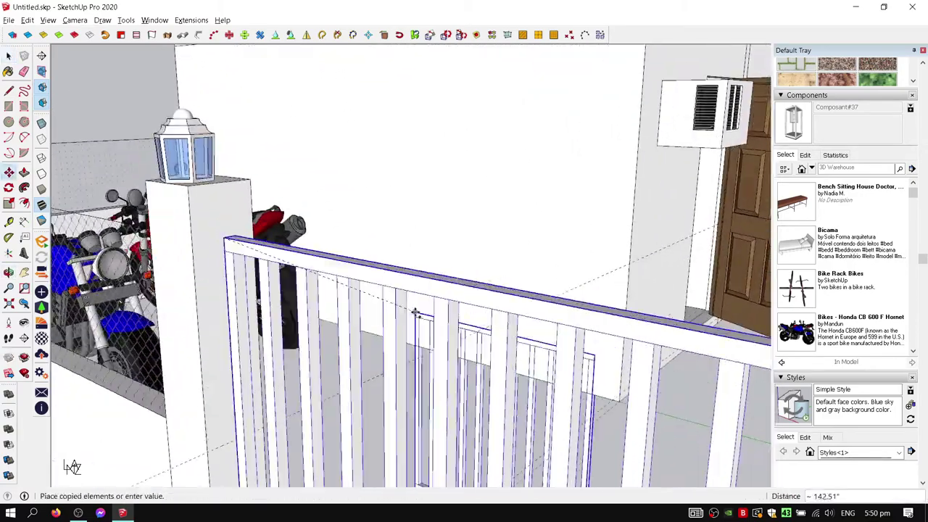
scroll(415, 313, "down", 5)
left_click(493, 267)
right_click(510, 266)
Draw a line along the copied gate's top rail
mouse_move(510, 267)
middle_mouse_down()
mouse_move(480, 242)
mouse_move(510, 241)
mouse_move(342, 304)
middle_mouse_up()
scroll(480, 243, "up", 3)
scroll(511, 241, "up", 3)
key("l")
left_click(510, 241)
key("space")
scroll(384, 279, "up", 3)
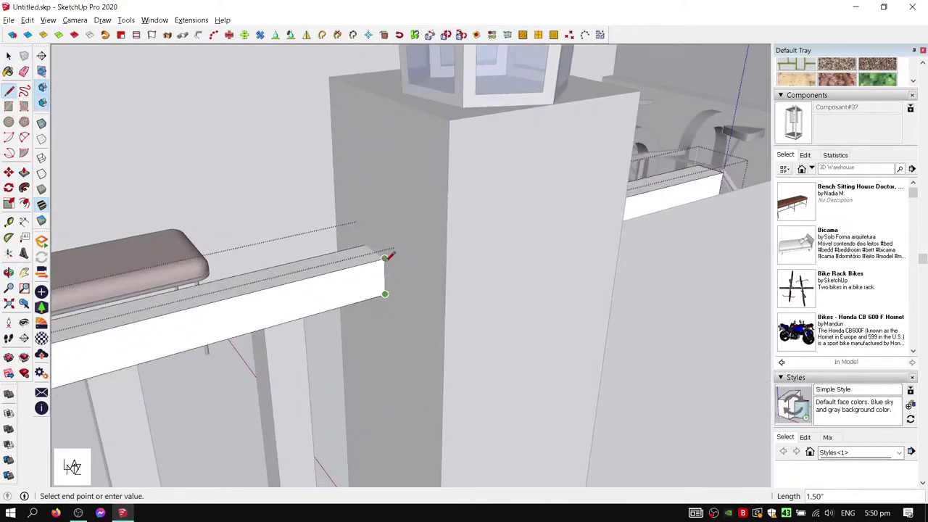
left_click(385, 256)
middle_click_drag(385, 256, 458, 304)
scroll(434, 155, "up", 3)
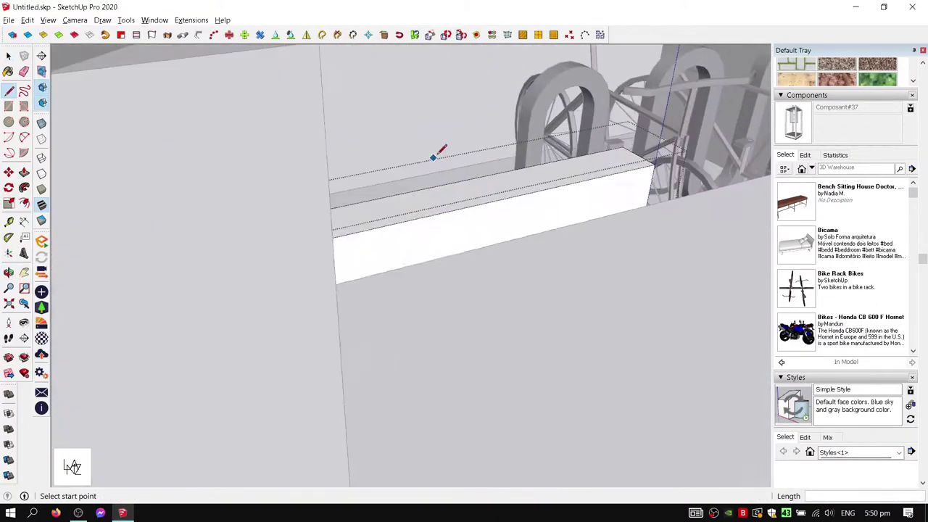
Erase all but one baluster from the copied gate
key("p")
key("e")
middle_click_drag(439, 210, 404, 230)
scroll(420, 240, "down", 2)
scroll(461, 360, "up", 5)
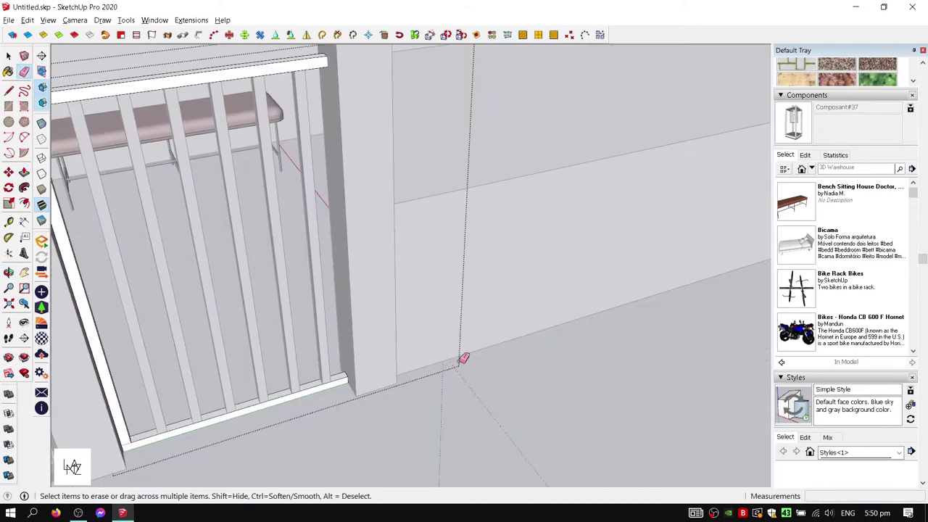
key("space")
middle_click_drag(313, 78, 471, 123)
key("e")
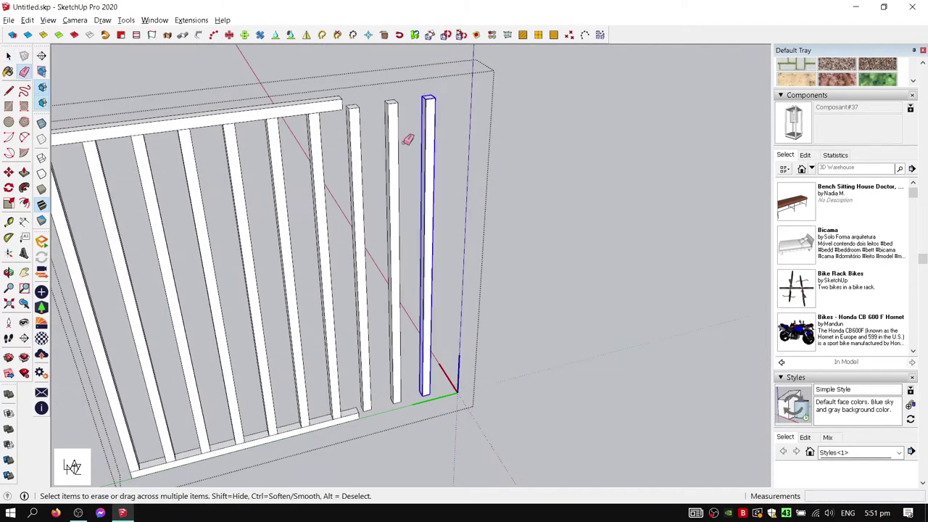
key("m")
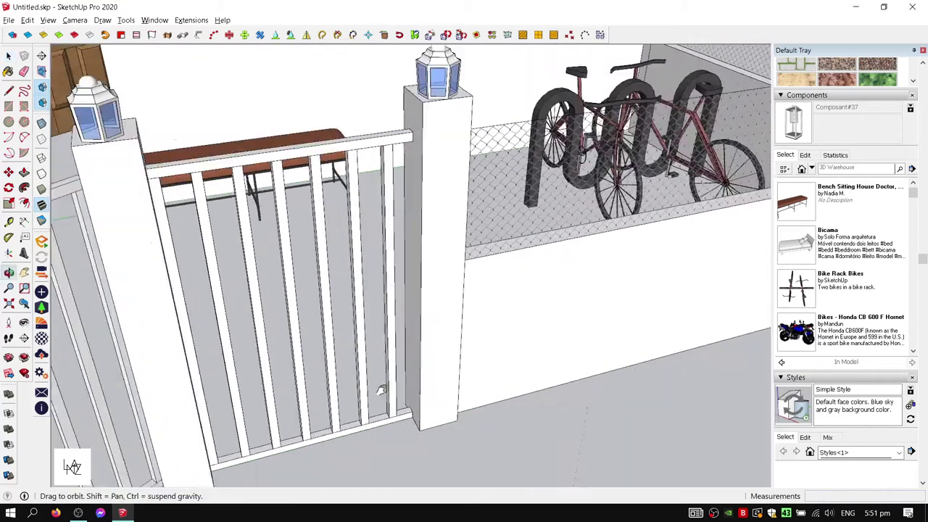
key("e")
left_click_drag(367, 362, 242, 389)
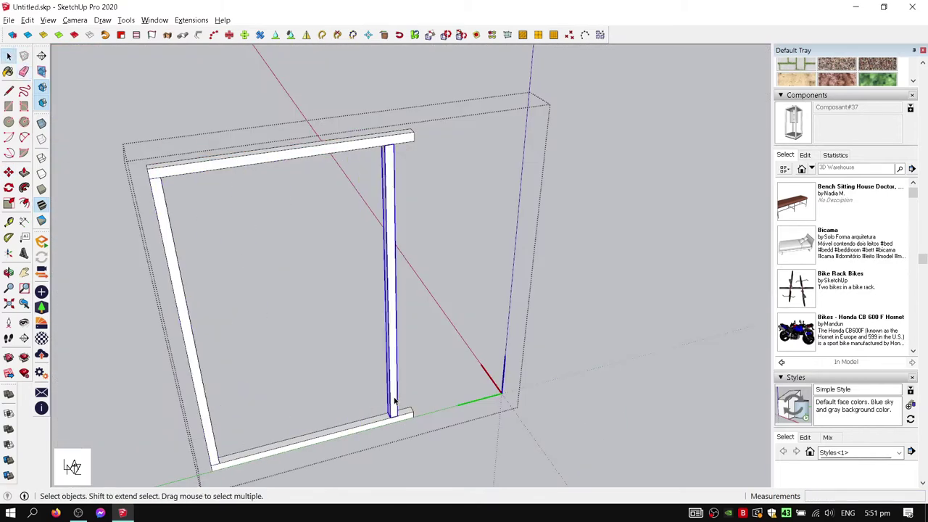
Copy the remaining baluster to the far end and array it as /8 evenly spaced balusters
key("ctrl")
left_click(217, 460)
left_click(493, 388)
scroll(414, 355, "down", 3)
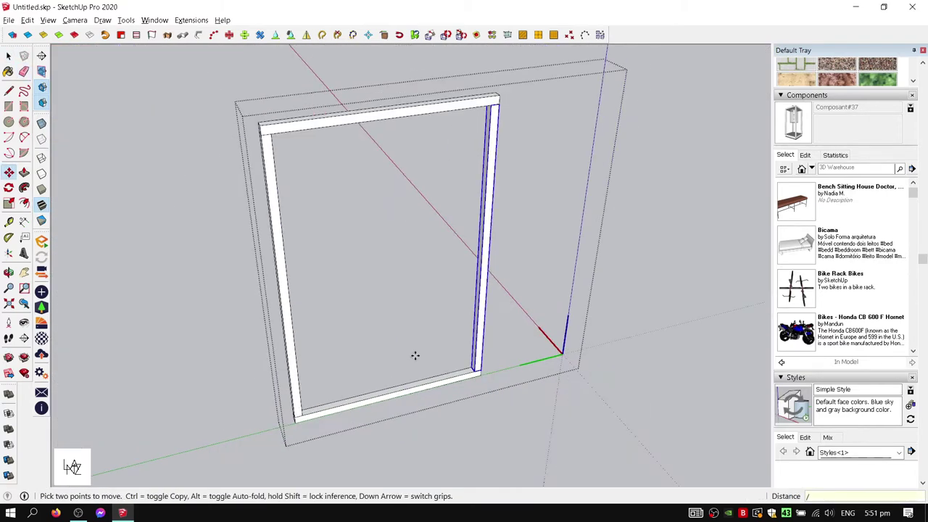
type("/15")
key("Return")
type("/8")
key("Return")
key("Return")
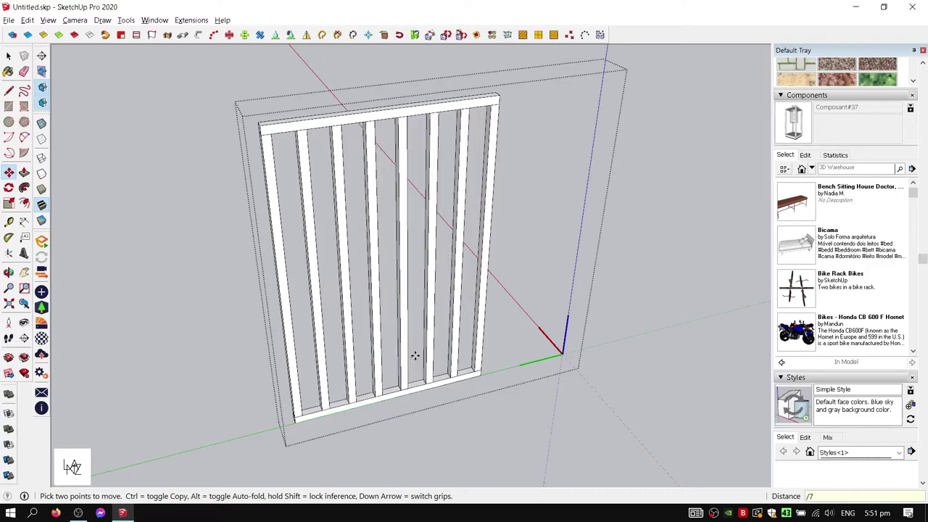
key("space")
mouse_move(420, 356)
middle_mouse_down()
mouse_move(512, 241)
mouse_move(338, 191)
mouse_move(185, 208)
mouse_move(341, 153)
mouse_move(438, 213)
middle_mouse_up()
left_click(512, 241)
scroll(300, 170, "down", 5)
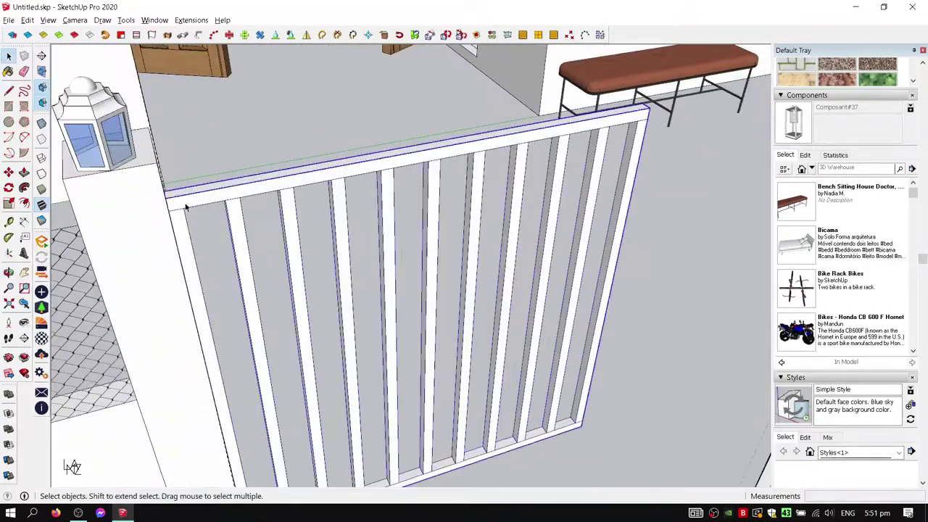
scroll(183, 213, "down", 5)
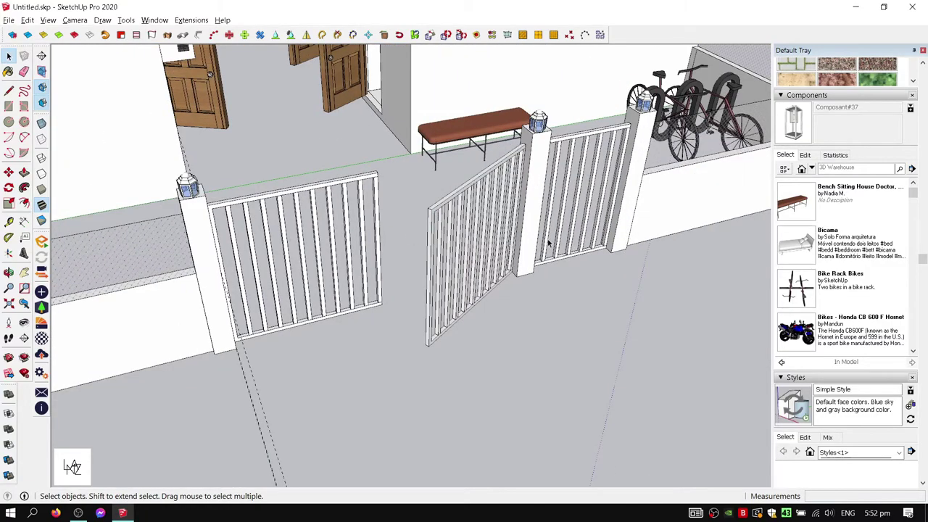
middle_click_drag(547, 245, 439, 261)
scroll(440, 261, "down", 5)
mouse_move(420, 332)
middle_mouse_down()
mouse_move(392, 322)
mouse_move(253, 174)
mouse_move(527, 372)
mouse_move(558, 241)
middle_mouse_up()
scroll(426, 330, "up", 3)
scroll(426, 330, "down", 3)
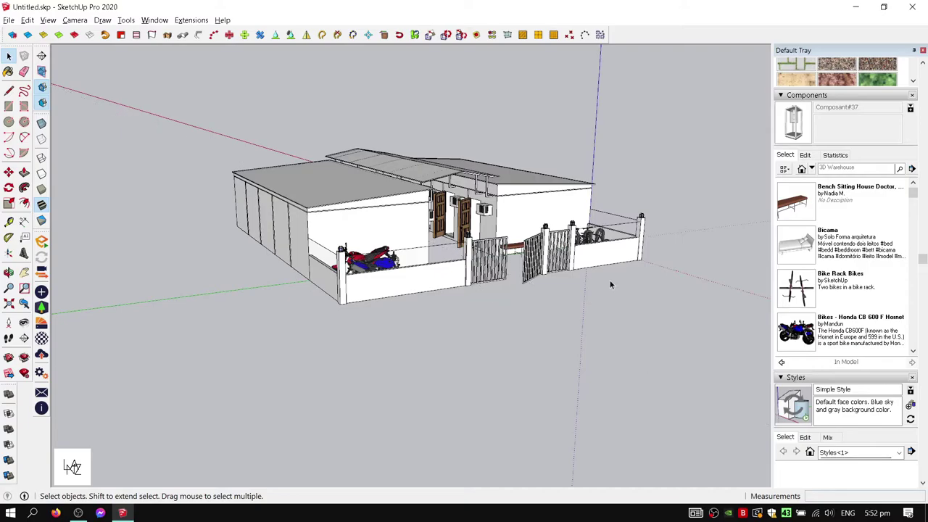
scroll(611, 285, "up", 3)
mouse_move(610, 285)
middle_mouse_down()
mouse_move(568, 324)
mouse_move(236, 261)
mouse_move(369, 232)
mouse_move(395, 196)
mouse_move(601, 373)
middle_mouse_up()
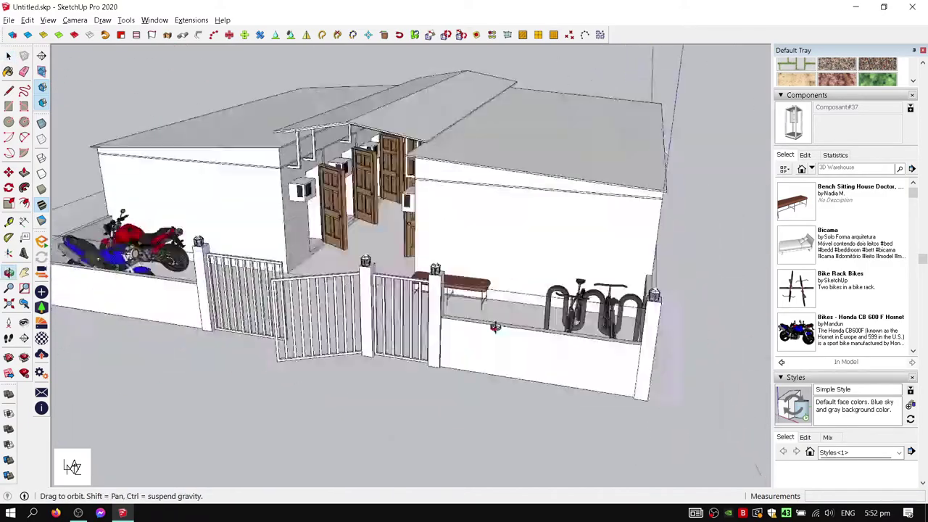
scroll(369, 231, "up", 3)
scroll(376, 217, "up", 3)
scroll(407, 176, "down", 2)
scroll(420, 184, "up", 2)
scroll(433, 191, "up", 2)
scroll(433, 191, "down", 3)
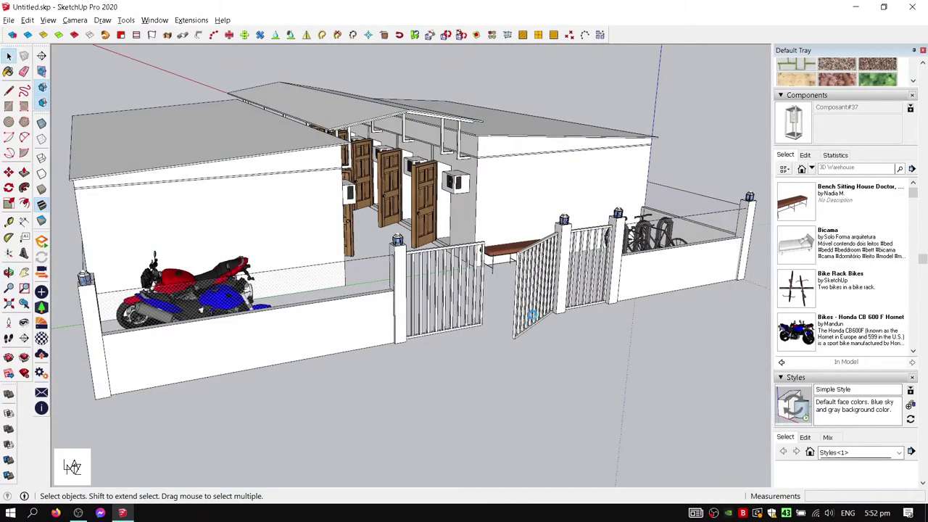
mouse_move(700, 95)
middle_mouse_down()
mouse_move(424, 89)
mouse_move(666, 93)
mouse_move(757, 83)
mouse_move(87, 278)
middle_mouse_up()
key("r")
scroll(289, 263, "up", 5)
scroll(290, 263, "down", 5)
left_click(623, 279)
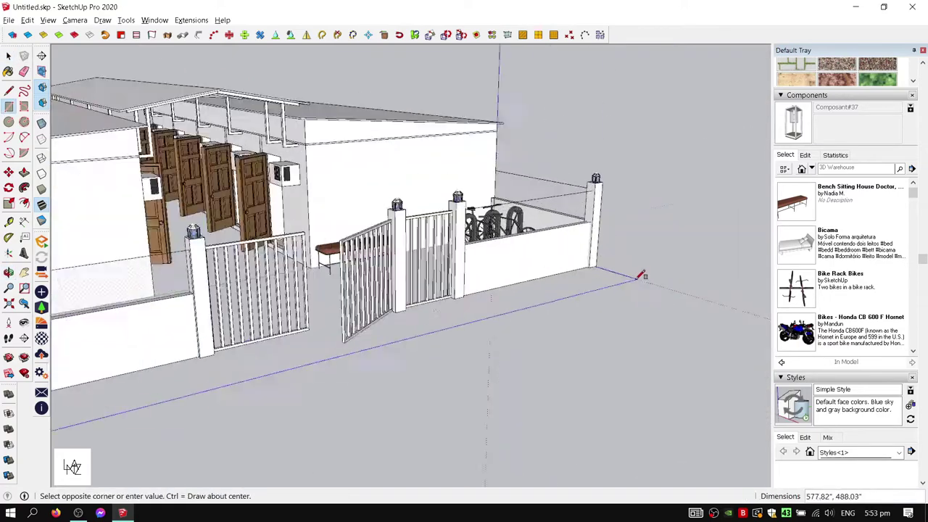
middle_click_drag(623, 279, 123, 305)
key("space")
left_click(124, 305)
left_click(694, 249)
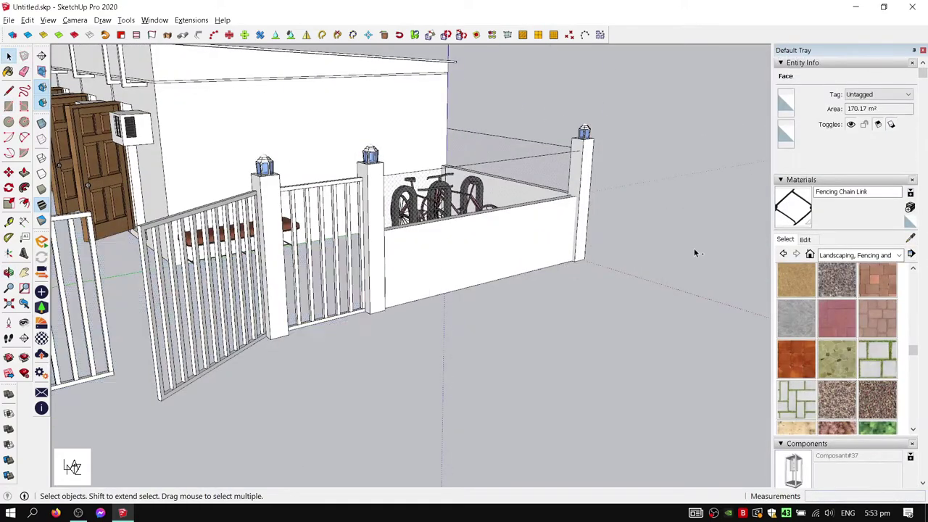
middle_click_drag(693, 249, 589, 293)
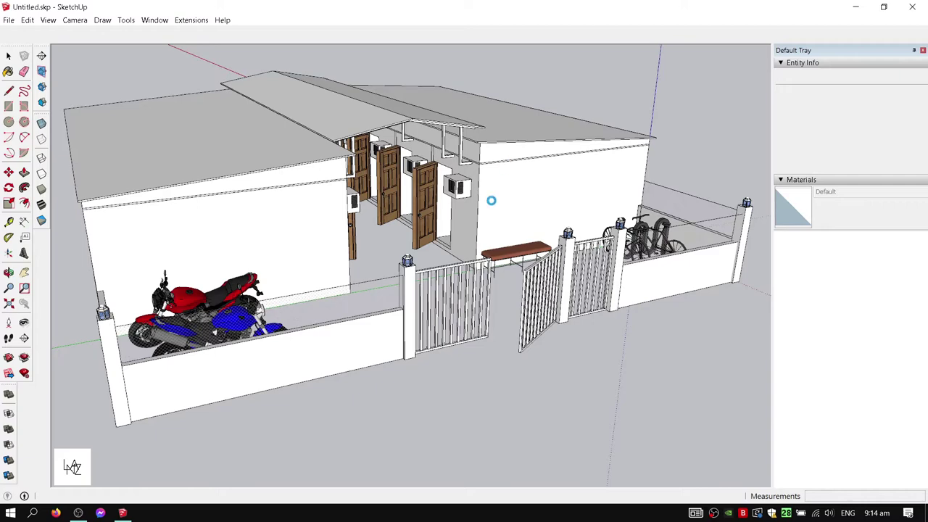
Import the logo image and fix its first corner on the front wall
left_click(8, 20)
left_click(29, 186)
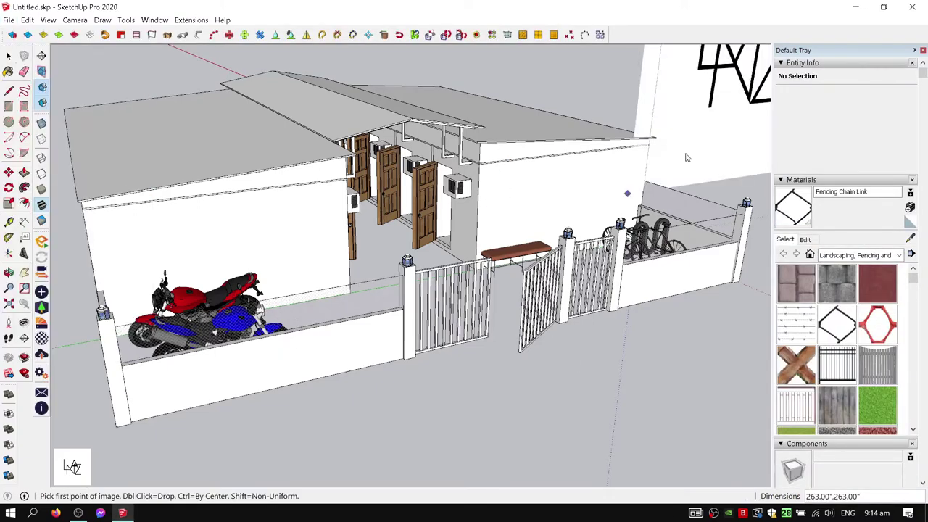
left_click(286, 233)
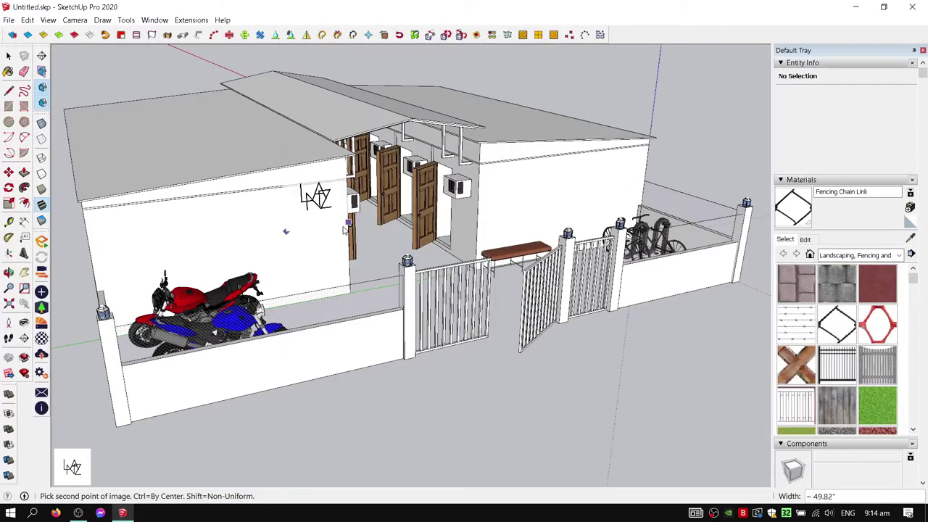
scroll(317, 230, "up", 5)
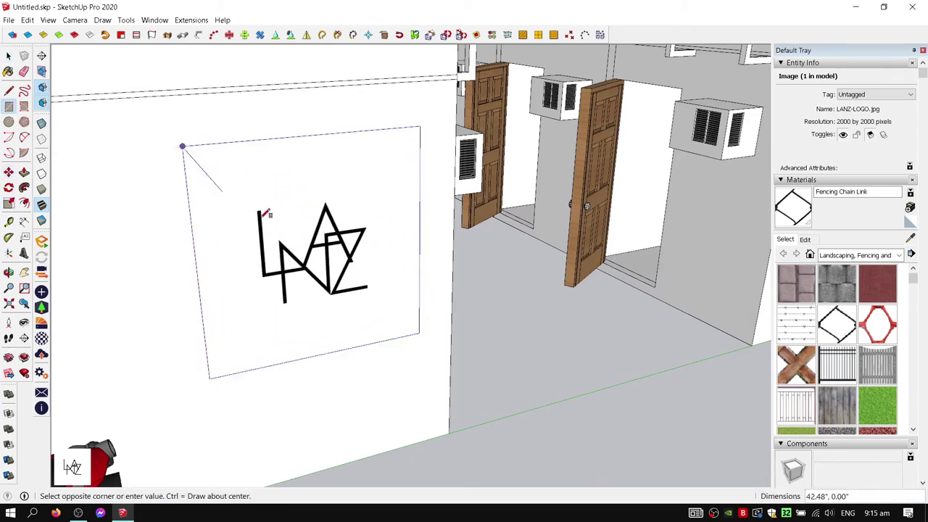
Push/pull the board face 2 deep to form the logo panel
key("p")
left_click(403, 319)
type("2")
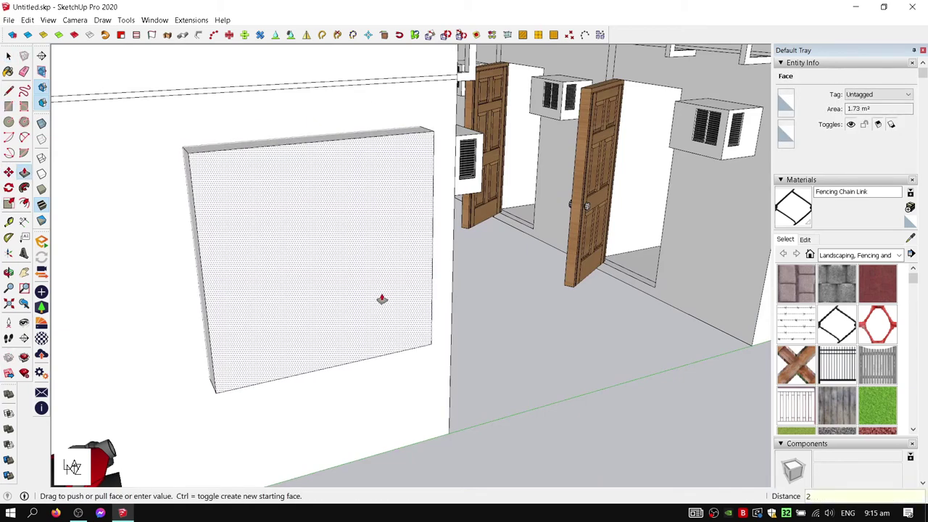
key("Return")
key("space")
Select the logo image and try repositioning it, then cancel the move
left_click(378, 294)
middle_click_drag(378, 293, 253, 162)
scroll(232, 180, "up", 3)
key("m")
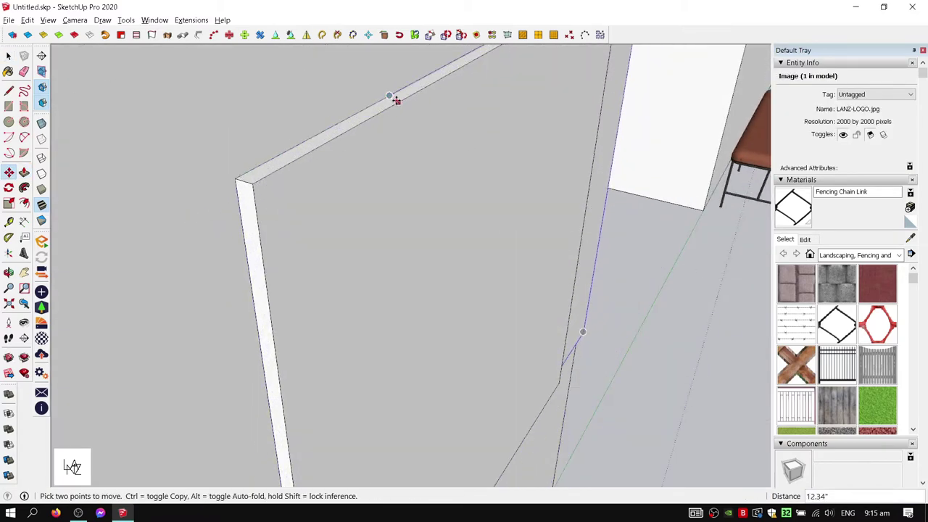
scroll(103, 179, "down", 3)
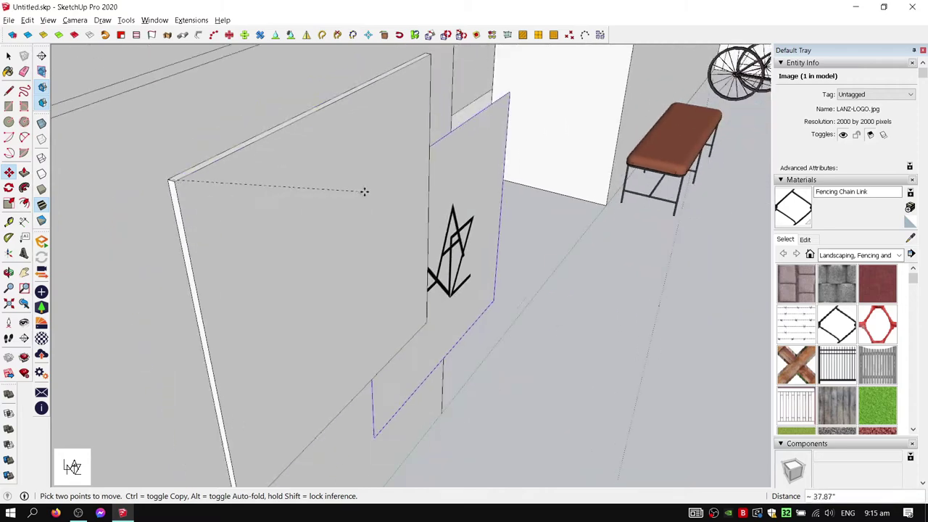
scroll(167, 189, "up", 3)
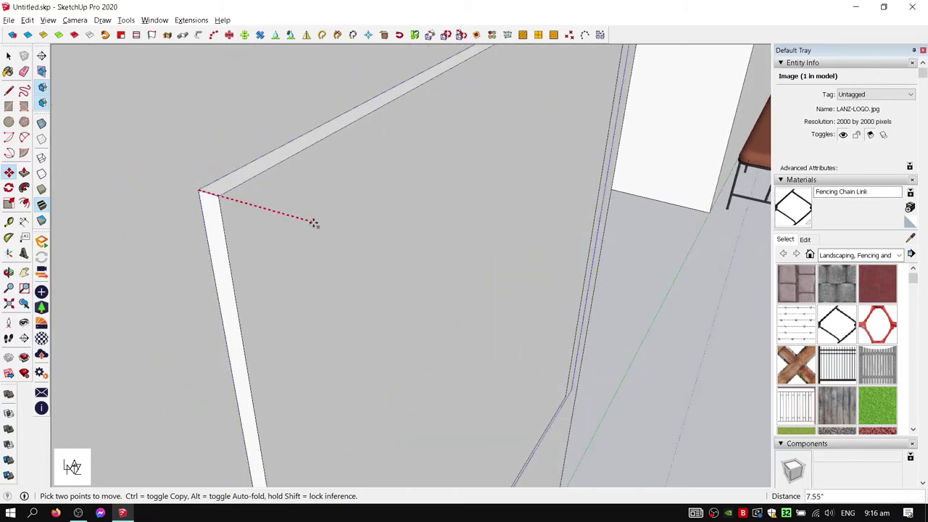
scroll(313, 224, "down", 3)
scroll(605, 325, "down", 5)
scroll(585, 276, "up", 8)
key("Escape")
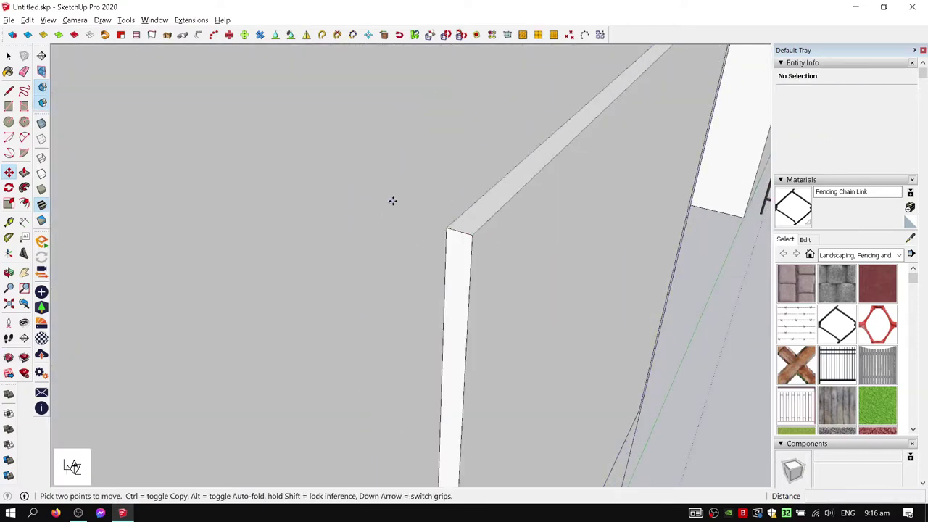
Re-import the LANZ-LOGO.jpg image and scale it up onto the board
left_click(9, 20)
left_click(72, 181)
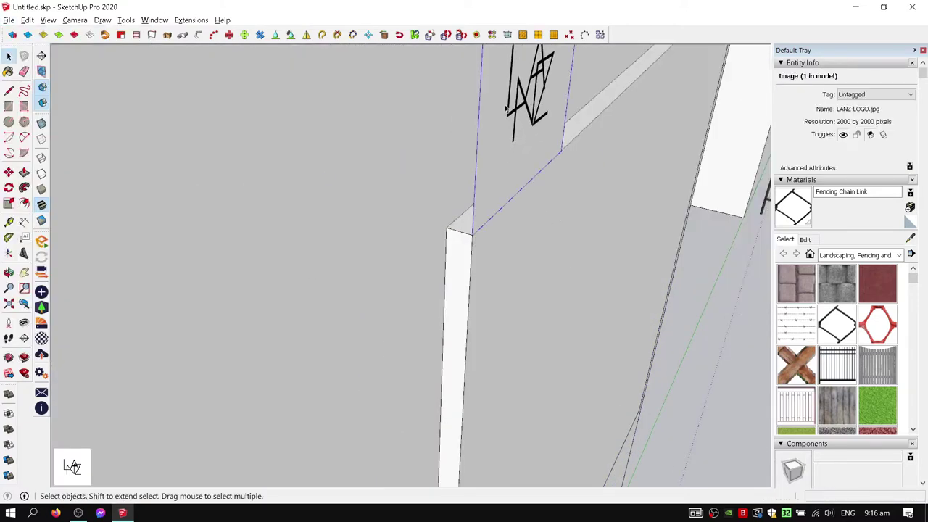
key("m")
scroll(254, 196, "up", 5)
key("s")
left_click(254, 197)
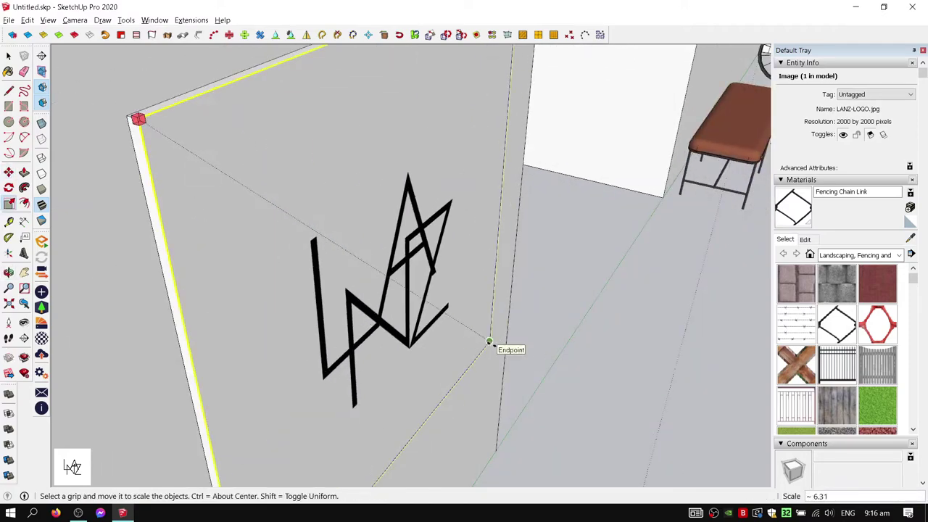
left_click(489, 341)
scroll(184, 139, "down", 5)
scroll(184, 138, "up", 5)
scroll(352, 197, "up", 3)
key("space")
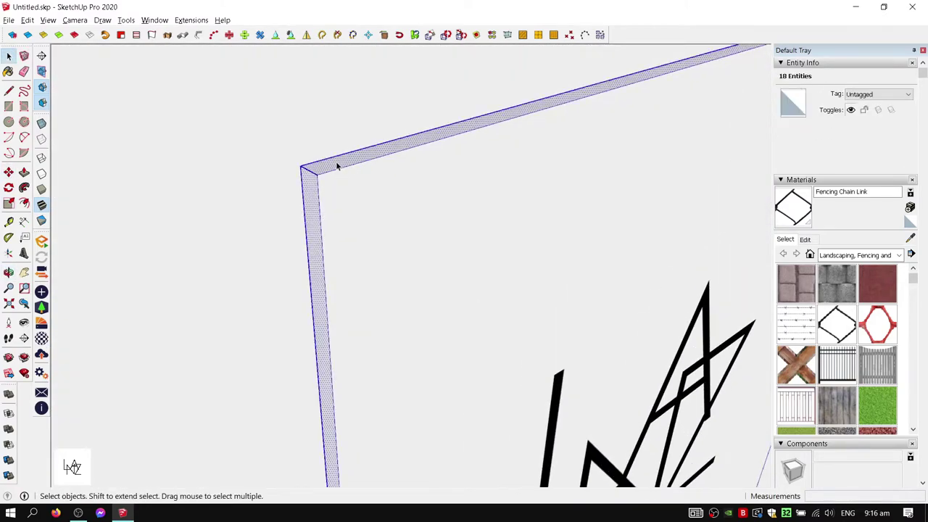
Orbit and zoom out to a high angled view of the whole house
scroll(362, 203, "down", 3)
left_click(339, 134)
mouse_move(338, 134)
middle_mouse_down()
mouse_move(611, 182)
mouse_move(305, 188)
mouse_move(493, 190)
middle_mouse_up()
scroll(493, 191, "down", 3)
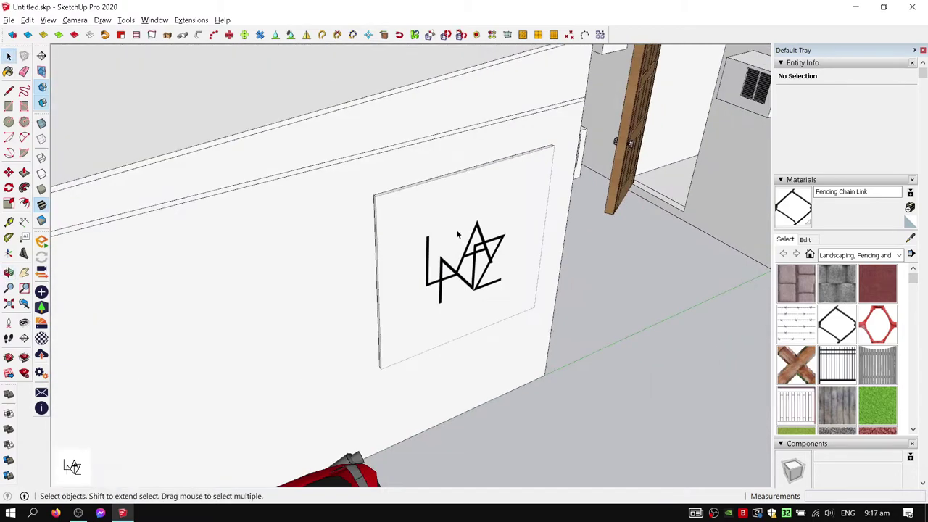
scroll(456, 229, "down", 3)
scroll(504, 234, "down", 2)
middle_click_drag(504, 233, 522, 308)
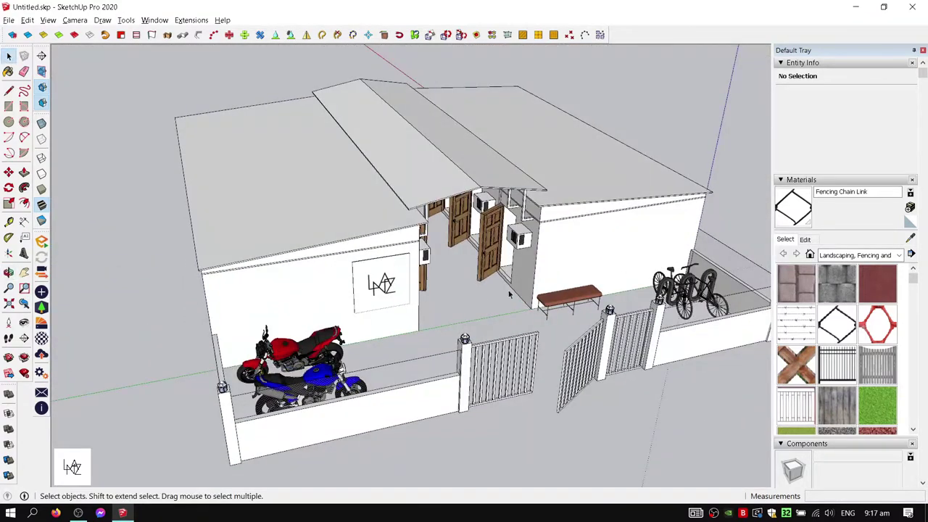
Paint both roof faces with red Roofing Metal Standing Seam from the Roofing collection
left_click(807, 270)
scroll(433, 155, "up", 2)
scroll(441, 160, "up", 3)
left_click(863, 255)
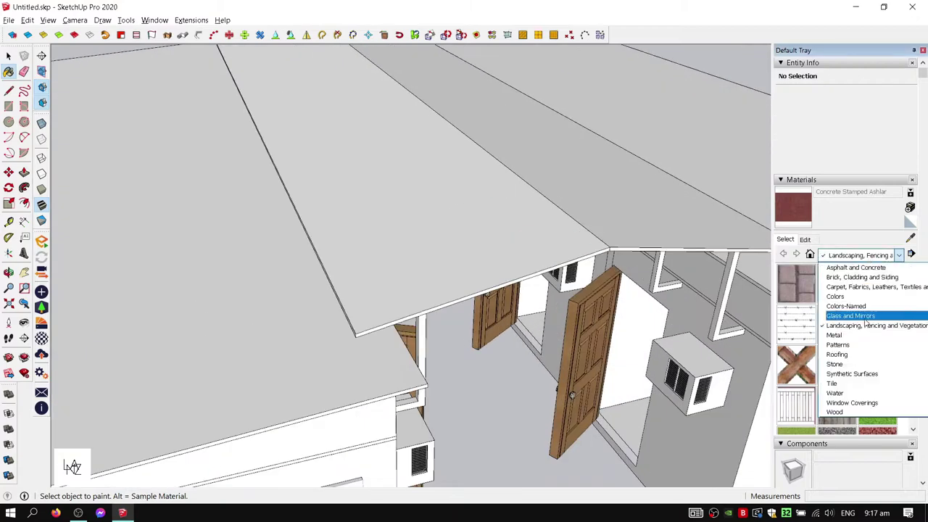
left_click(837, 354)
left_click(796, 283)
left_click(455, 240)
key("ctrl+z")
key("space")
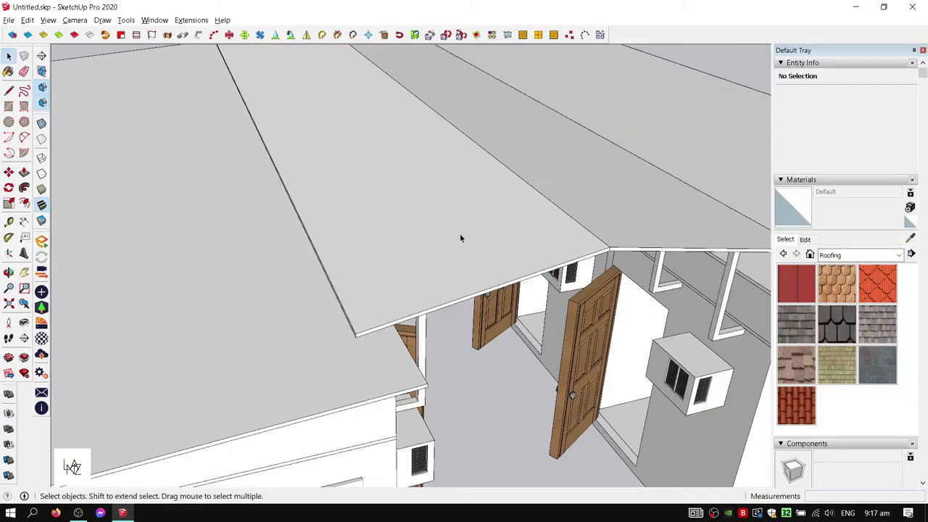
left_click(459, 231)
middle_click_drag(460, 231, 732, 397)
left_click(796, 283)
left_click(613, 196)
key("space")
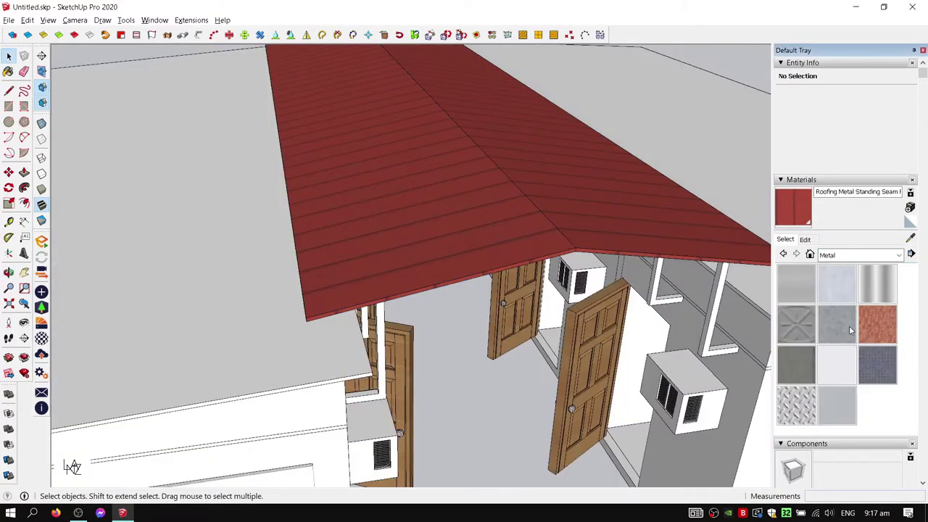
Give the roof support tubes a dark grey Metal Seamed finish
left_click(796, 365)
scroll(435, 290, "down", 3)
left_click(680, 332, "shift")
key("space")
scroll(680, 332, "up", 4)
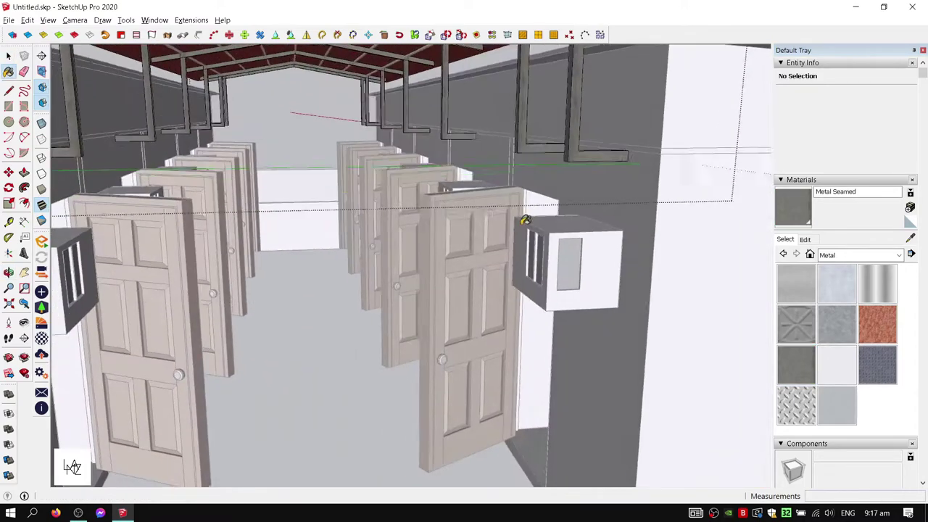
middle_click_drag(609, 274, 559, 382)
mouse_move(449, 155)
middle_mouse_down()
mouse_move(430, 45)
mouse_move(466, 92)
middle_mouse_up()
left_click(500, 166)
scroll(350, 204, "down", 2)
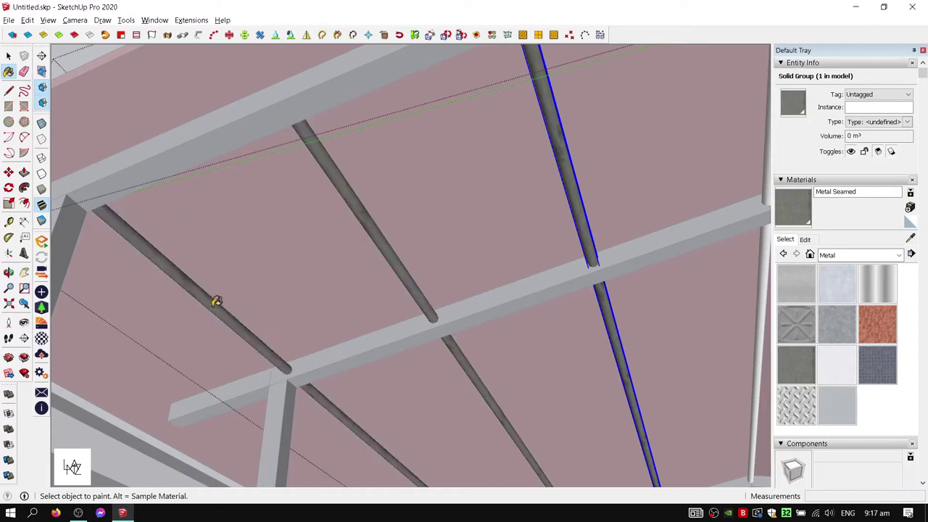
middle_click_drag(216, 301, 460, 218)
middle_click_drag(358, 169, 335, 180)
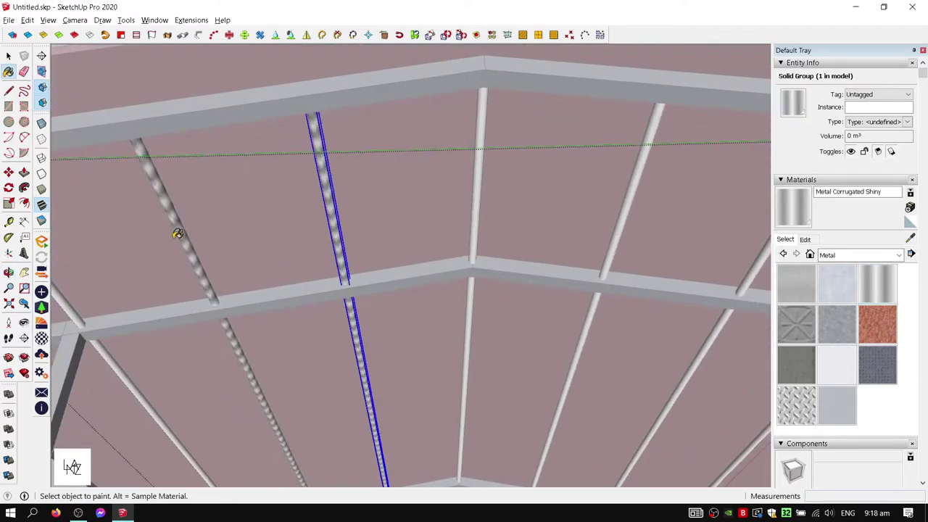
mouse_move(178, 233)
middle_mouse_down()
mouse_move(283, 259)
mouse_move(550, 222)
mouse_move(471, 210)
mouse_move(438, 240)
middle_mouse_up()
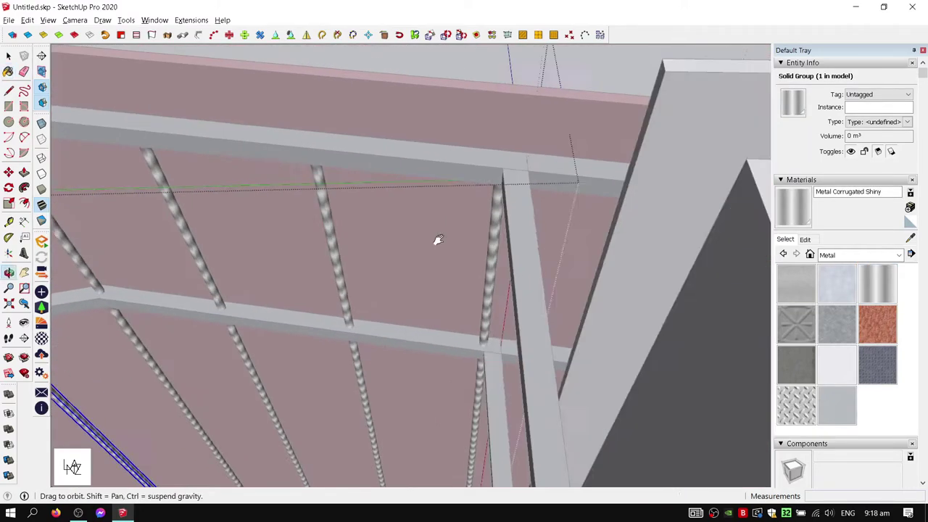
scroll(438, 240, "down", 5)
middle_click_drag(551, 249, 446, 296)
scroll(446, 295, "up", 4)
Sample the red roofing and paint the remaining roof faces and edge strips
triple_click(392, 266)
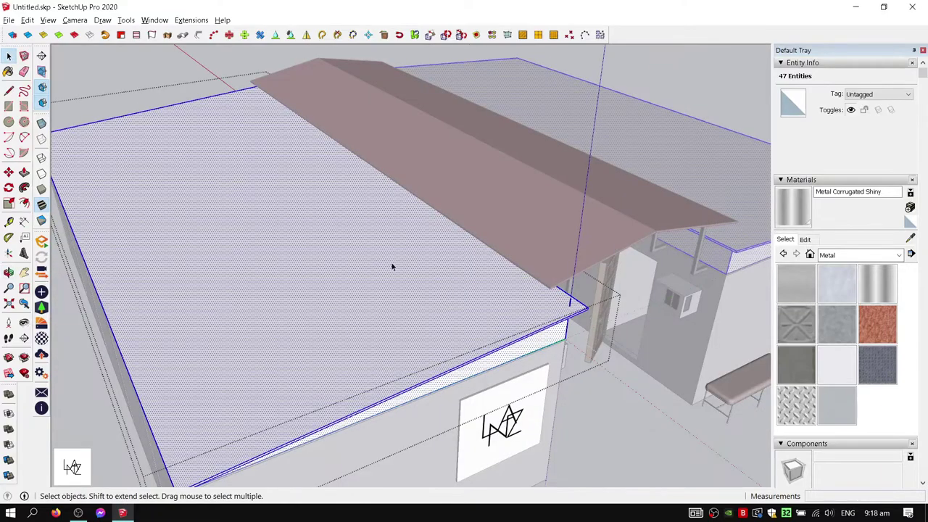
mouse_move(392, 267)
middle_mouse_down()
mouse_move(603, 204)
mouse_move(518, 257)
mouse_move(375, 221)
mouse_move(355, 255)
mouse_move(507, 161)
mouse_move(374, 322)
middle_mouse_up()
key("b")
left_click(603, 200, "alt")
left_click(554, 106)
left_click(377, 194)
middle_click_drag(297, 310, 517, 253)
key("b")
left_click(498, 325)
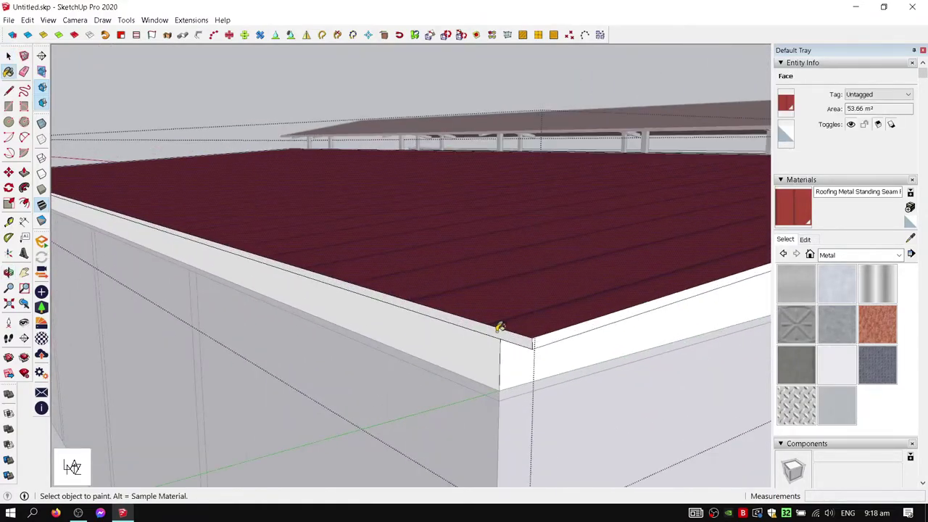
middle_click_drag(499, 326, 255, 279)
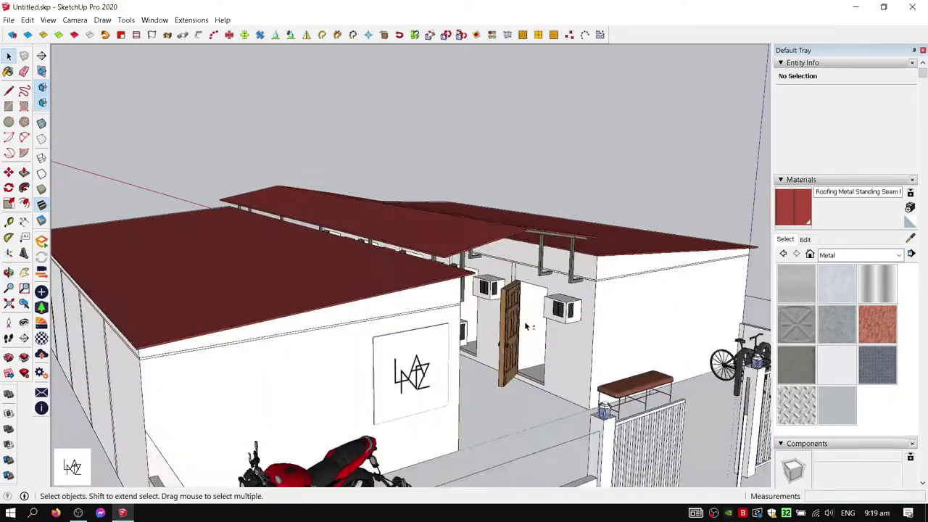
left_click(875, 255)
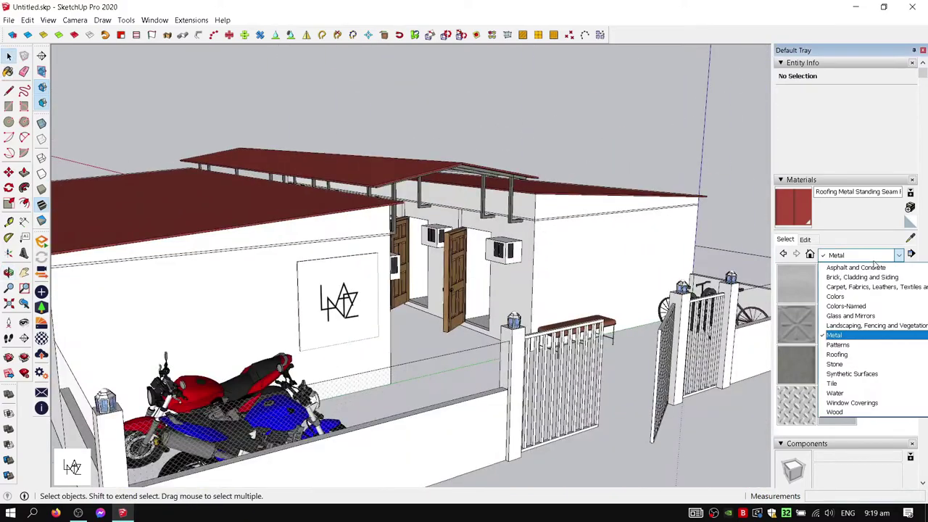
middle_click_drag(777, 292, 637, 314)
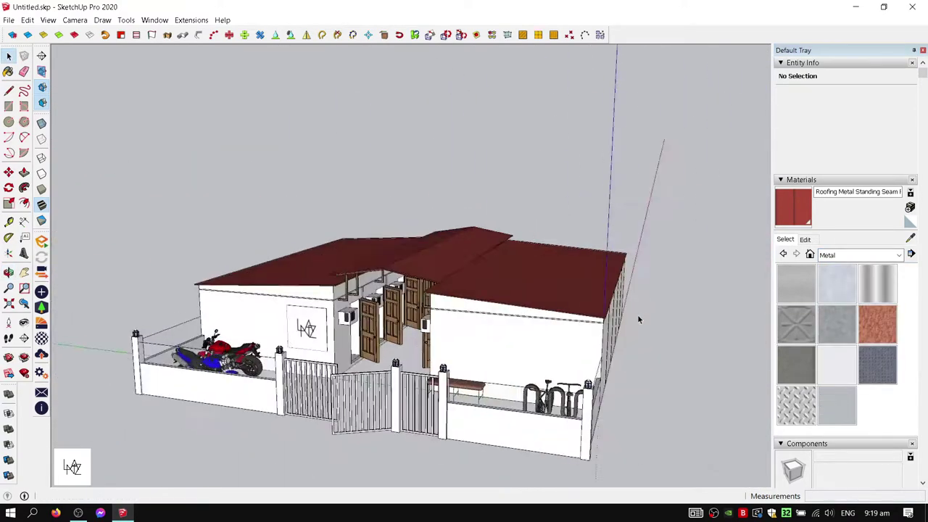
right_click(428, 337)
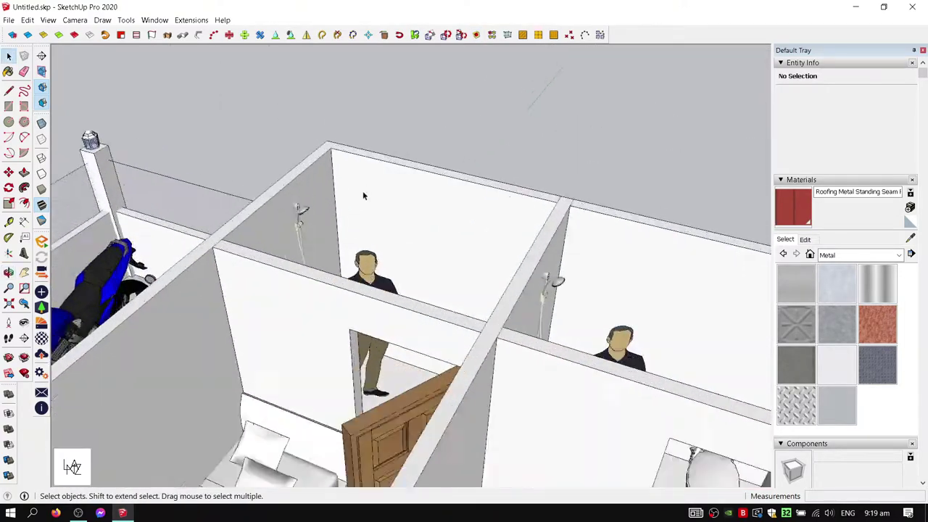
Place Tape Measure guides on the bathroom back wall to mark the window's edges
left_click(360, 193)
scroll(360, 193, "up", 4)
key("t")
left_click(321, 182)
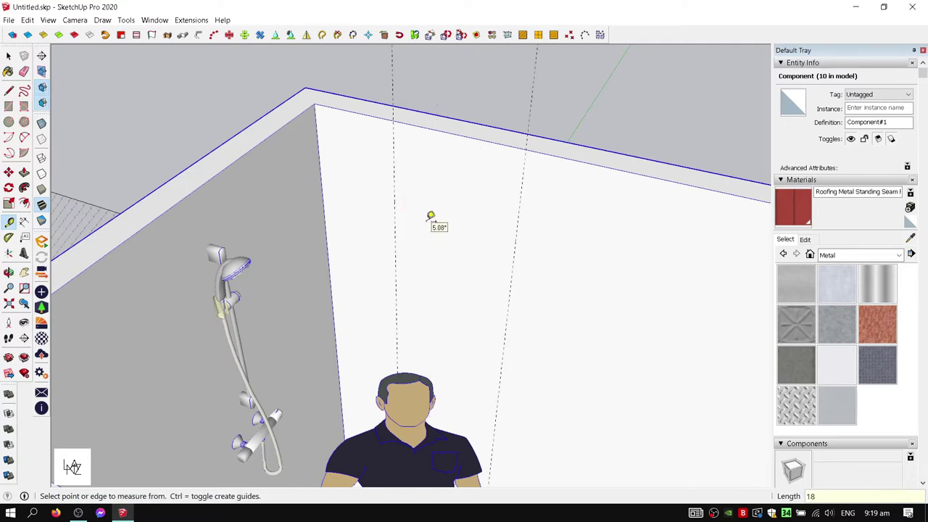
scroll(483, 247, "down", 5)
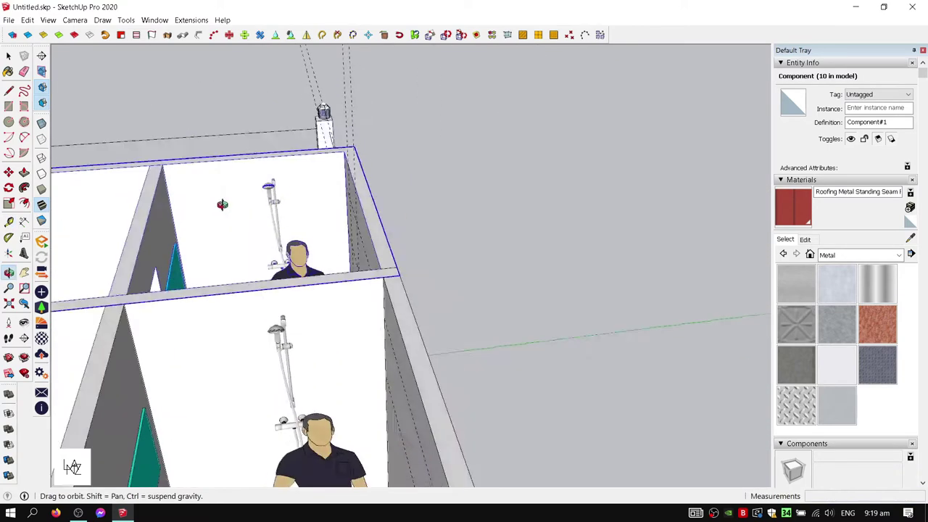
middle_click_drag(222, 205, 364, 225)
scroll(365, 226, "up", 5)
left_click(408, 240)
scroll(407, 264, "down", 5)
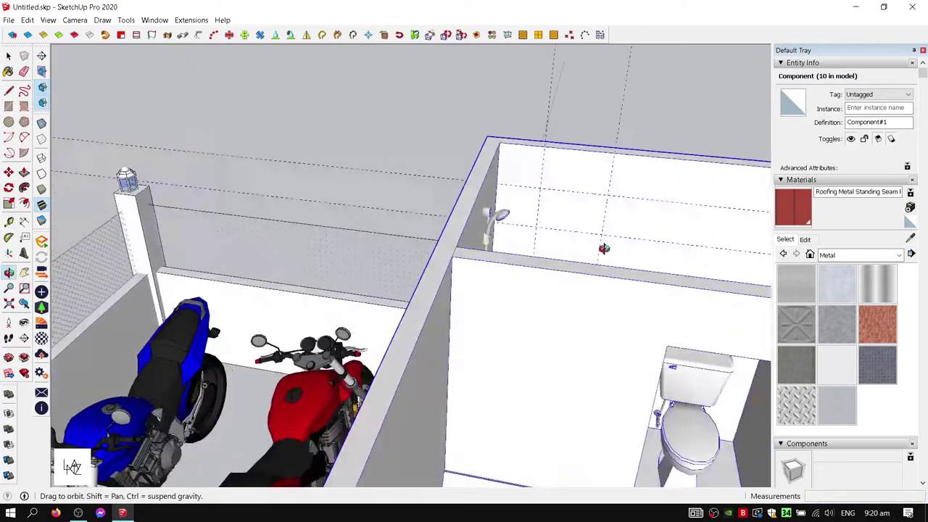
mouse_move(601, 248)
middle_mouse_down()
mouse_move(441, 282)
mouse_move(607, 271)
mouse_move(518, 253)
middle_mouse_up()
scroll(440, 282, "up", 5)
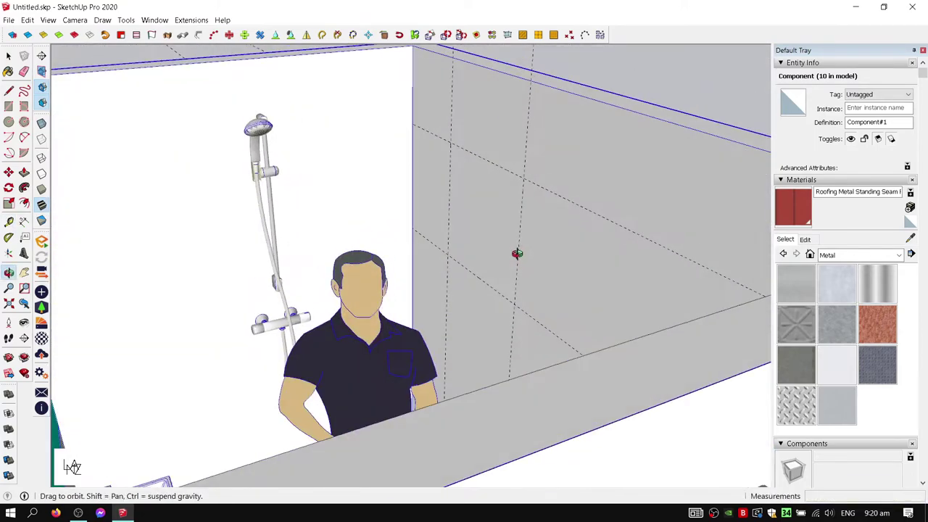
mouse_move(499, 197)
middle_mouse_down()
mouse_move(616, 197)
mouse_move(447, 201)
mouse_move(499, 202)
mouse_move(536, 242)
mouse_move(472, 241)
middle_mouse_up()
scroll(435, 217, "up", 3)
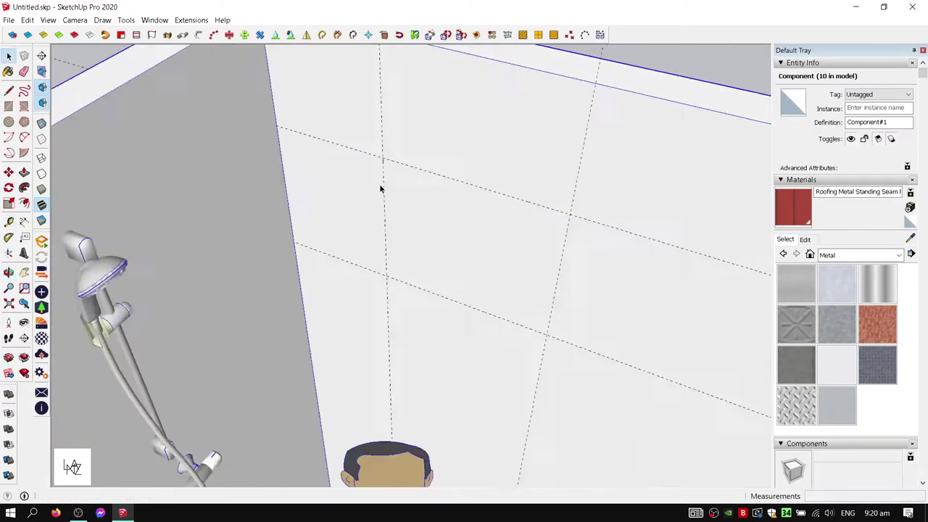
Draw a first window rectangle between the guides, then undo it
key("r")
left_click(379, 151)
left_click(545, 321)
scroll(474, 273, "down", 2)
key("p")
key("space")
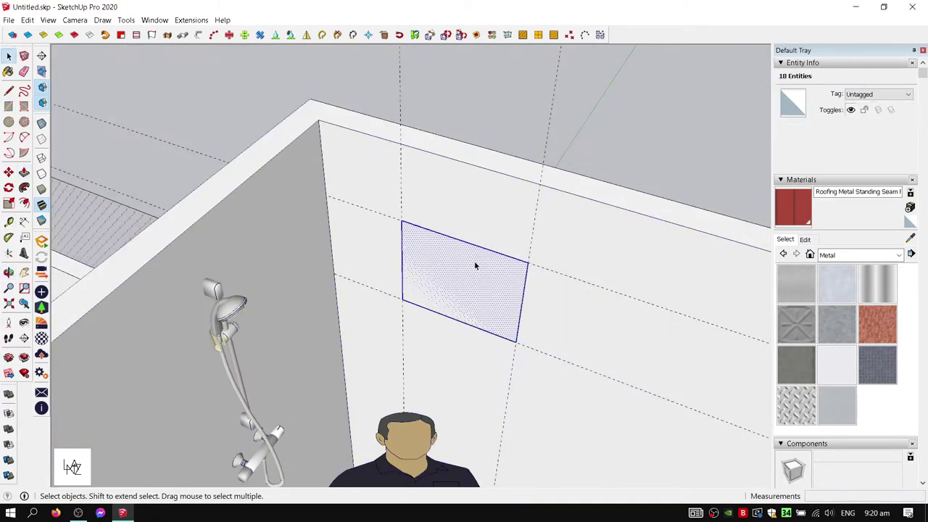
left_click(474, 261)
key("ctrl+z")
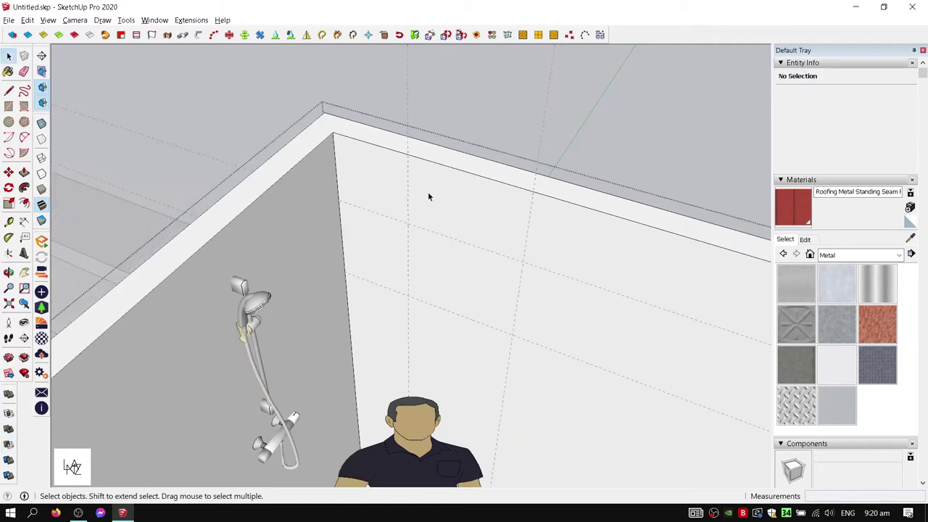
Redraw the window rectangle at the guide corners and push it into the wall
left_click(427, 194)
scroll(427, 195, "up", 2)
key("r")
left_click(563, 379)
key("p")
key("space")
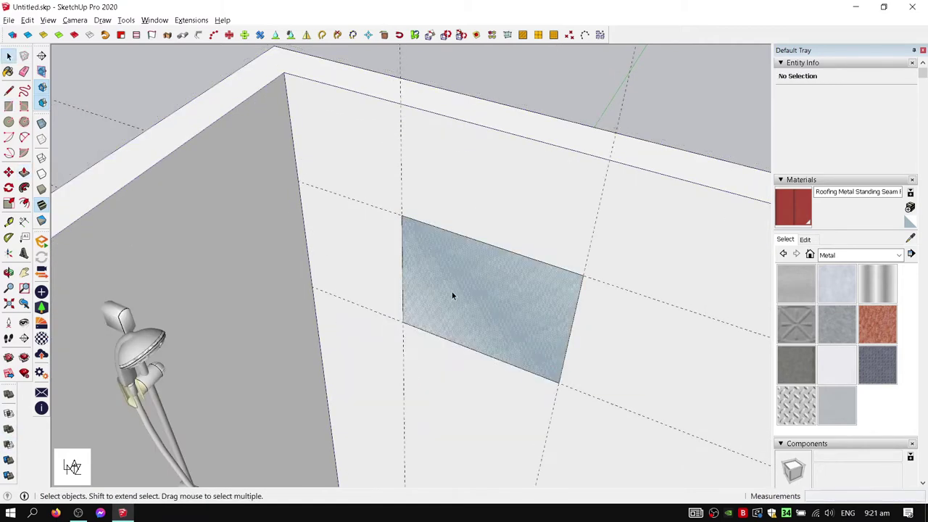
key("ctrl+z")
key("r")
left_click(402, 215)
left_click(513, 344)
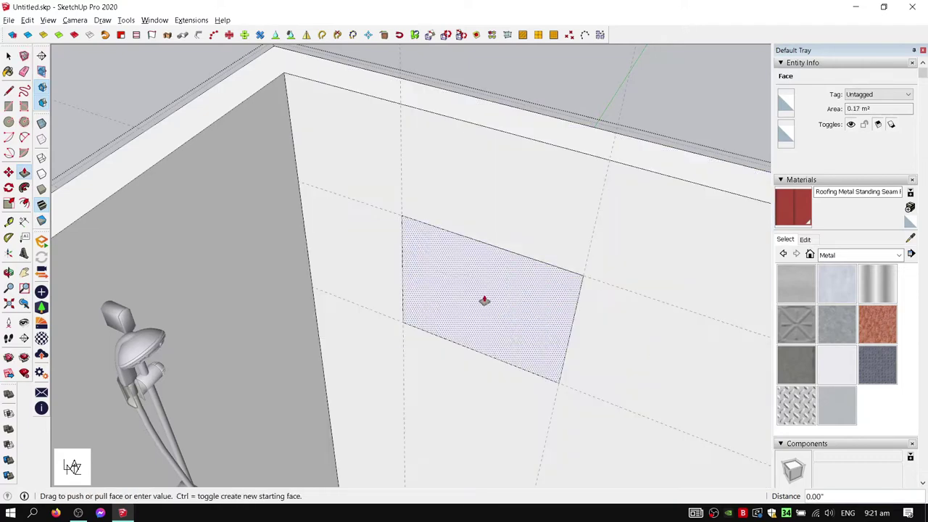
left_click(602, 132)
key("space")
scroll(601, 127, "down", 2)
scroll(601, 127, "down", 1)
scroll(633, 95, "down", 2)
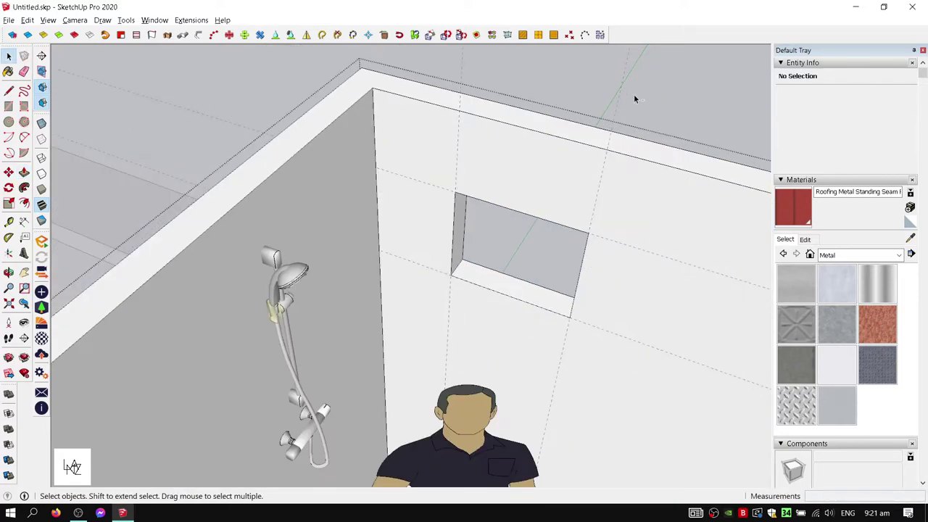
scroll(634, 94, "down", 1)
scroll(653, 145, "down", 3)
scroll(545, 268, "down", 2)
Browse the 3D Warehouse window results and load the 'Fenêtre par jeph77' two-pane window
middle_click_drag(544, 263, 464, 217)
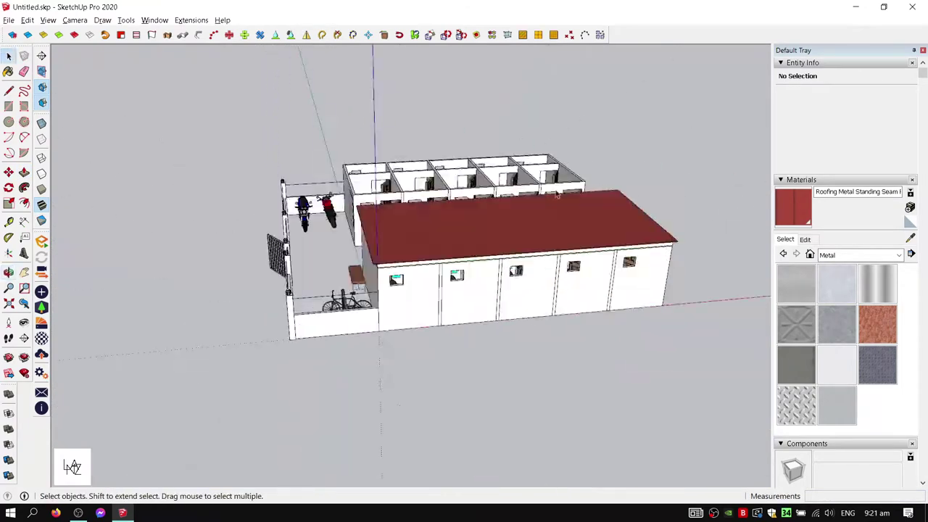
scroll(422, 275, "up", 3)
scroll(441, 135, "up", 3)
scroll(441, 135, "up", 2)
scroll(922, 301, "down", 3)
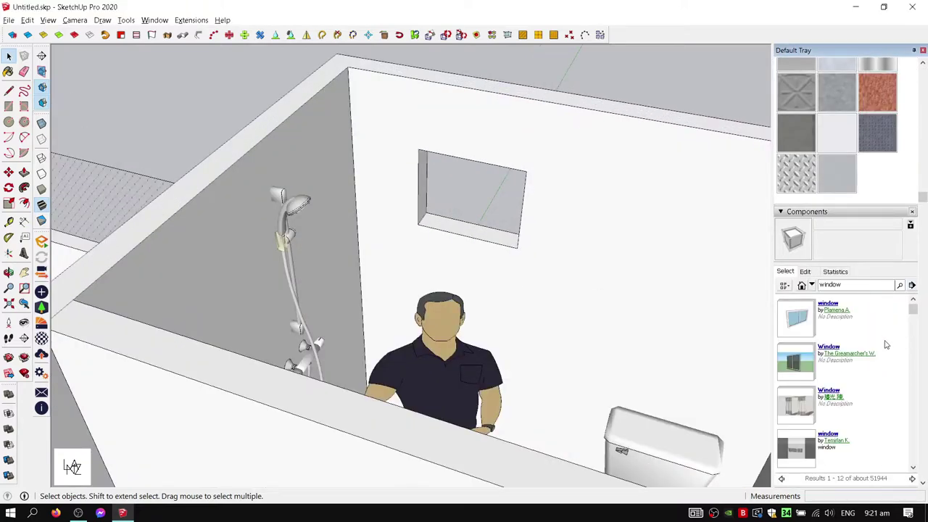
scroll(885, 344, "down", 3)
scroll(885, 344, "down", 3)
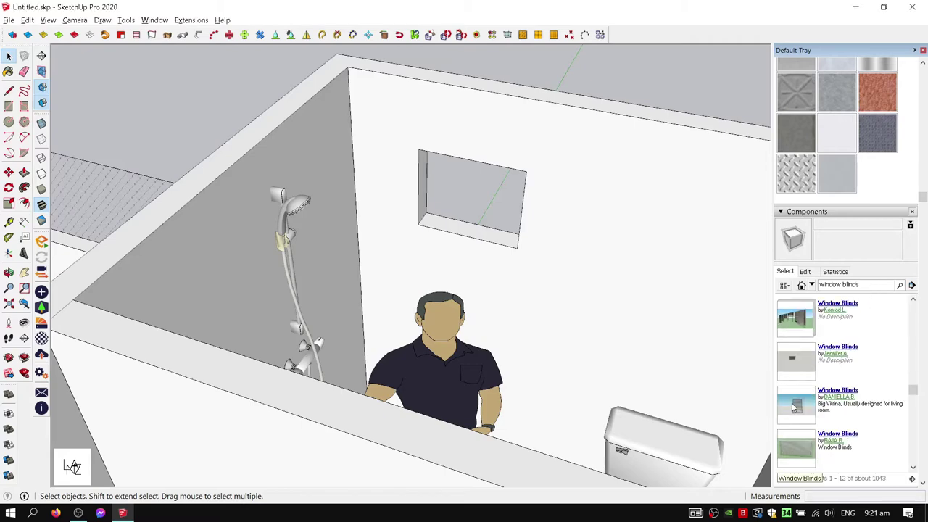
scroll(290, 254, "down", 3)
scroll(290, 253, "down", 3)
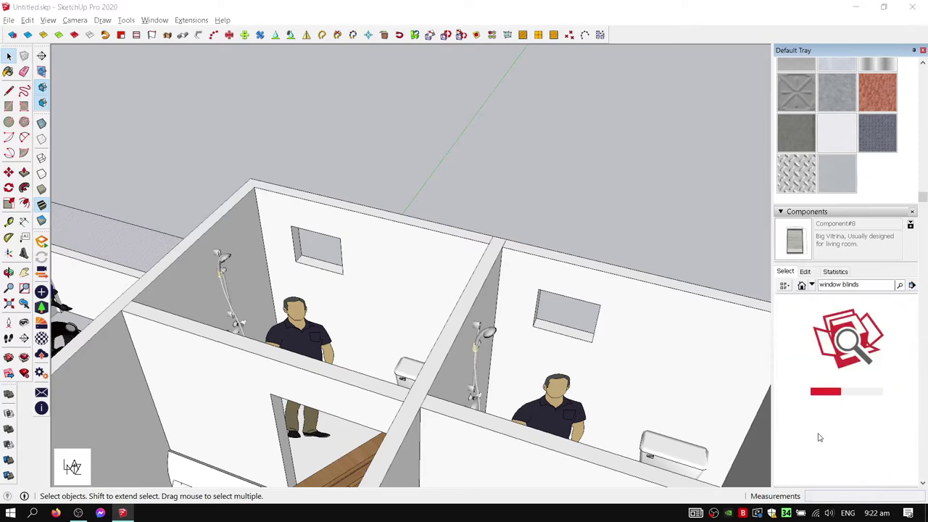
scroll(803, 414, "down", 3)
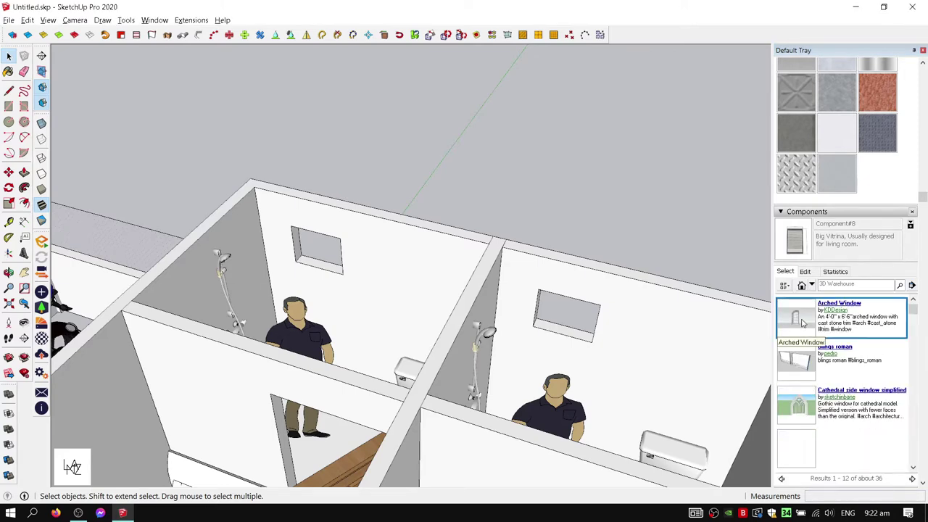
left_click(802, 323)
left_click(782, 478)
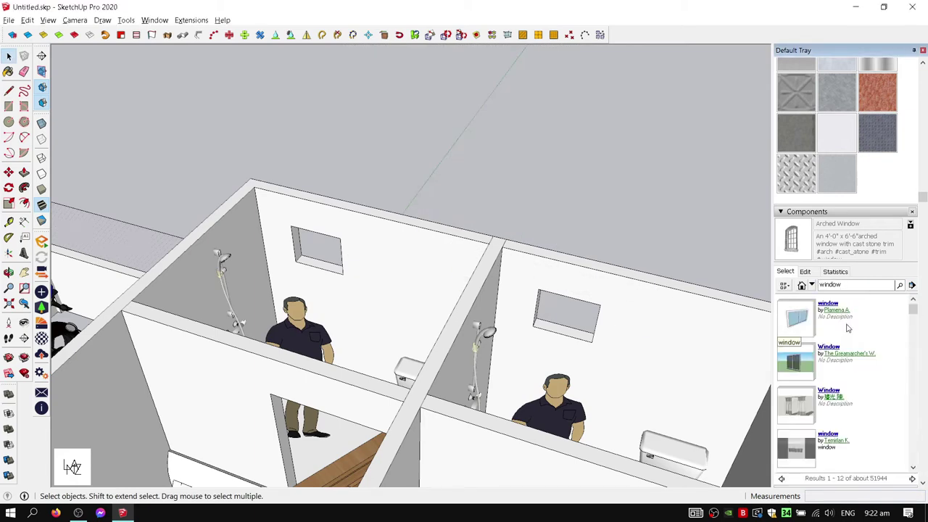
scroll(849, 334, "down", 2)
Place the two-pane PVC window on the first bathroom wall and scale it to fit the opening
left_click(795, 413)
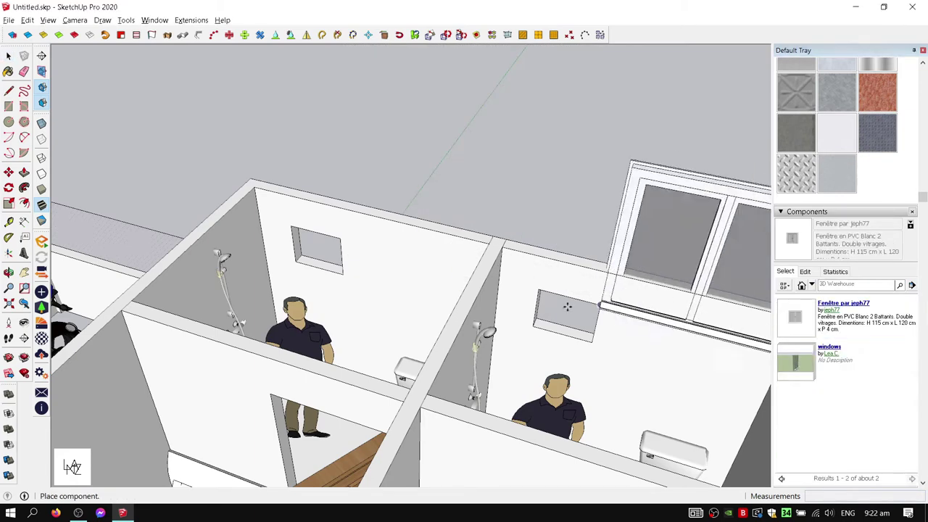
scroll(301, 256, "up", 3)
scroll(301, 256, "up", 3)
scroll(315, 275, "down", 4)
scroll(323, 326, "up", 4)
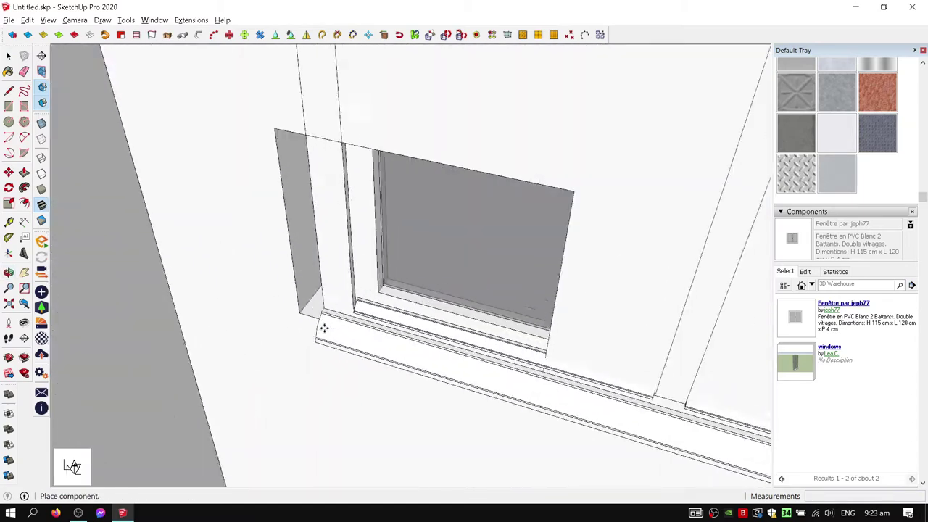
scroll(542, 346, "up", 2)
left_click(542, 347)
scroll(542, 346, "down", 2)
scroll(542, 346, "down", 3)
key("s")
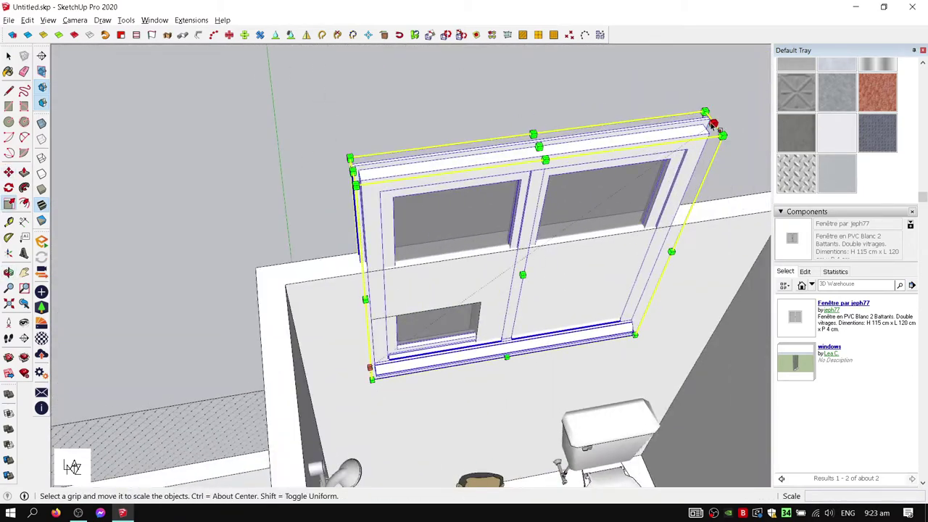
left_click_drag(710, 127, 480, 306)
scroll(481, 305, "up", 5)
middle_click_drag(481, 306, 343, 111)
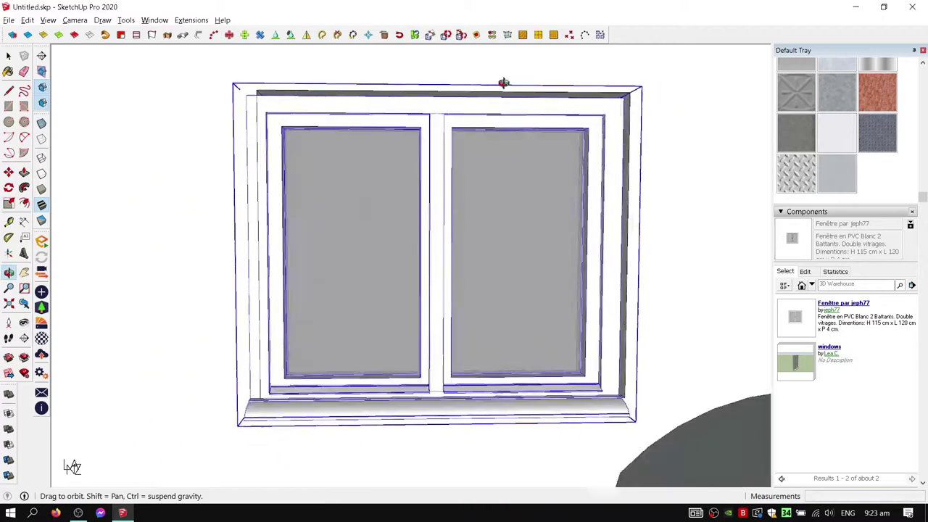
key("m")
scroll(327, 120, "up", 3)
key("space")
scroll(394, 118, "down", 4)
scroll(429, 106, "down", 1)
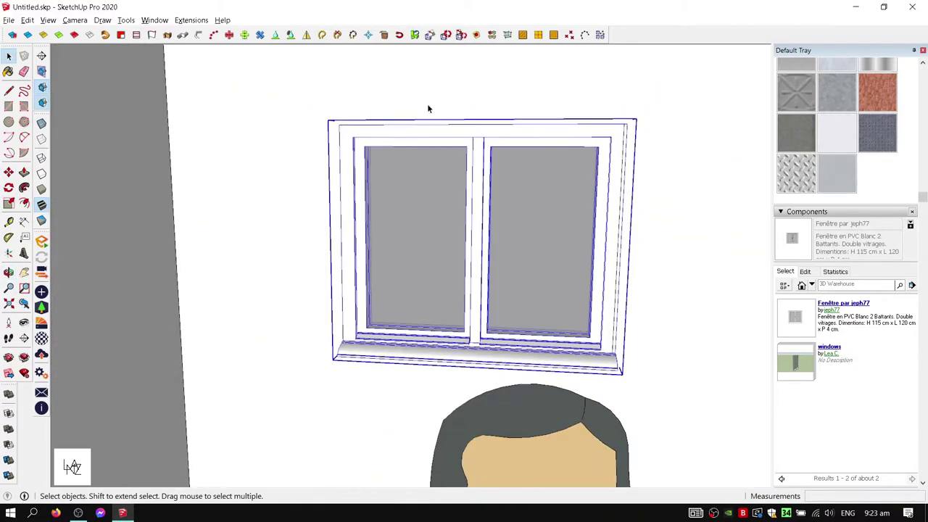
scroll(445, 85, "down", 2)
scroll(445, 85, "up", 4)
scroll(286, 154, "up", 3)
scroll(286, 154, "up", 3)
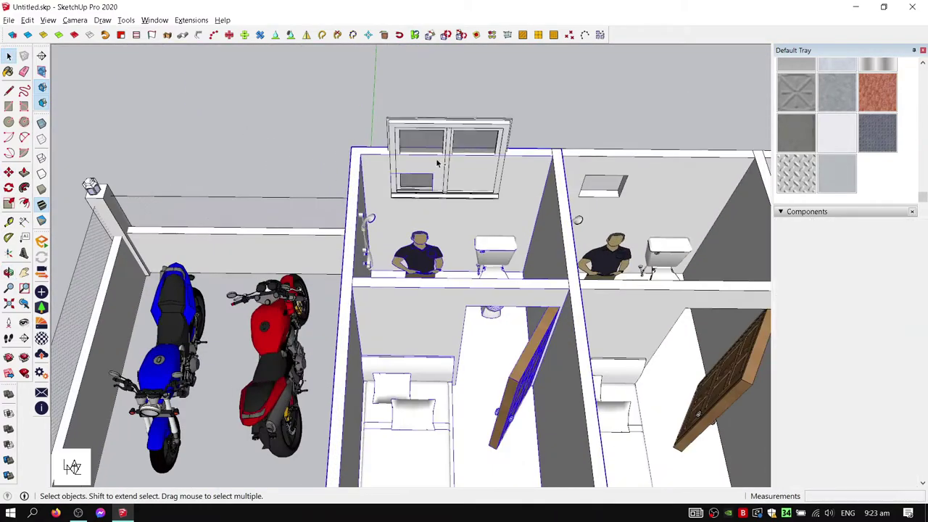
scroll(519, 168, "up", 3)
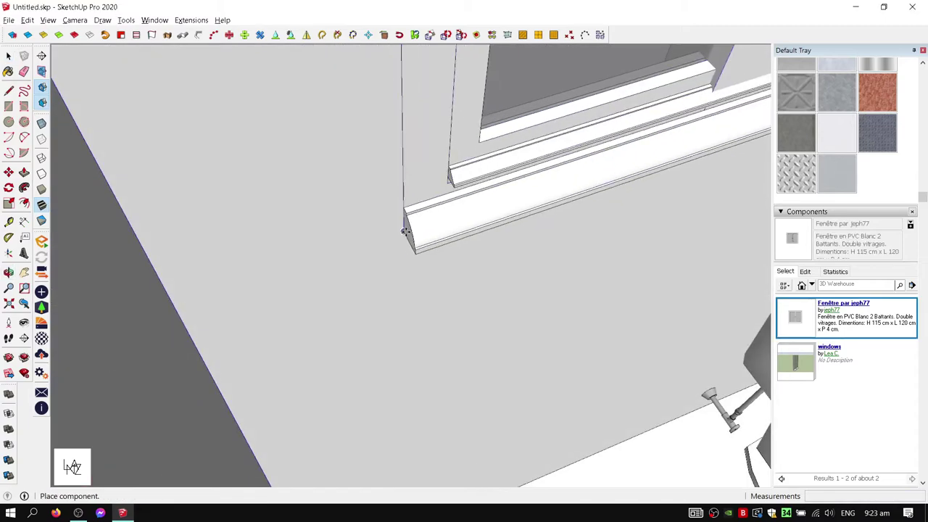
Place a second window in the other bathroom wall and shrink it to fit
left_click(192, 331)
key("s")
left_click_drag(240, 319, 294, 289)
middle_click_drag(294, 288, 373, 246)
scroll(392, 290, "up", 5)
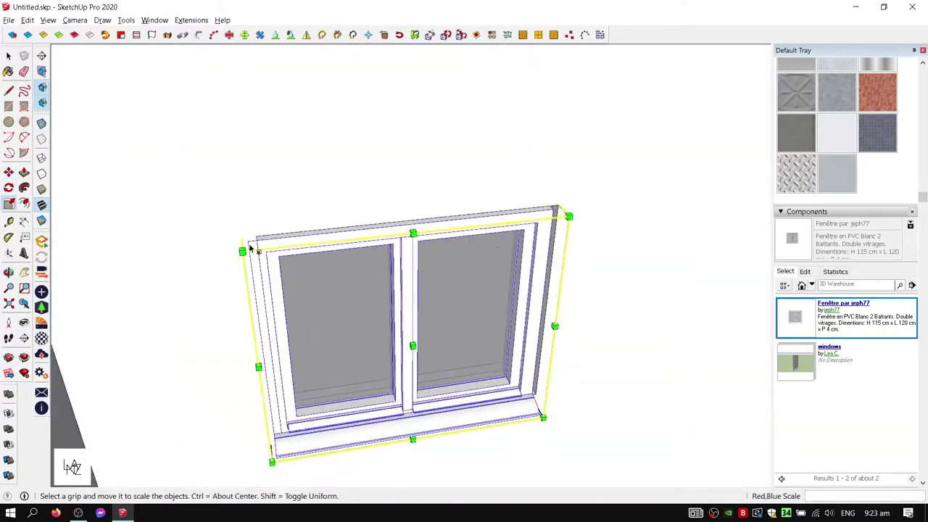
key("m")
scroll(326, 225, "up", 3)
key("space")
scroll(326, 224, "down", 5)
mouse_move(326, 225)
middle_mouse_down()
mouse_move(508, 290)
mouse_move(609, 304)
mouse_move(234, 249)
middle_mouse_up()
scroll(507, 290, "down", 3)
scroll(227, 188, "up", 5)
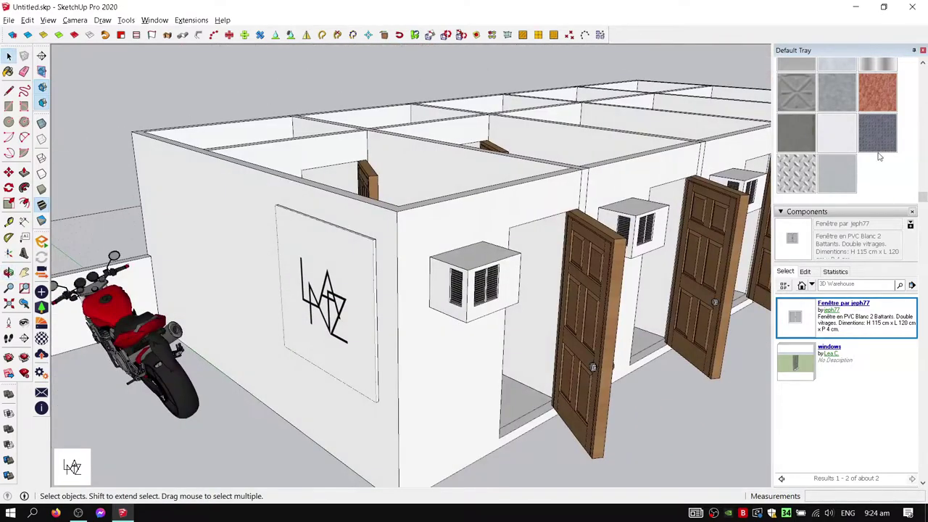
From the Colors collection, try cyan shades on the building walls
scroll(848, 145, "up", 3)
left_click(899, 138)
left_click(835, 180)
scroll(834, 232, "down", 3)
left_click(837, 243)
left_click(390, 221)
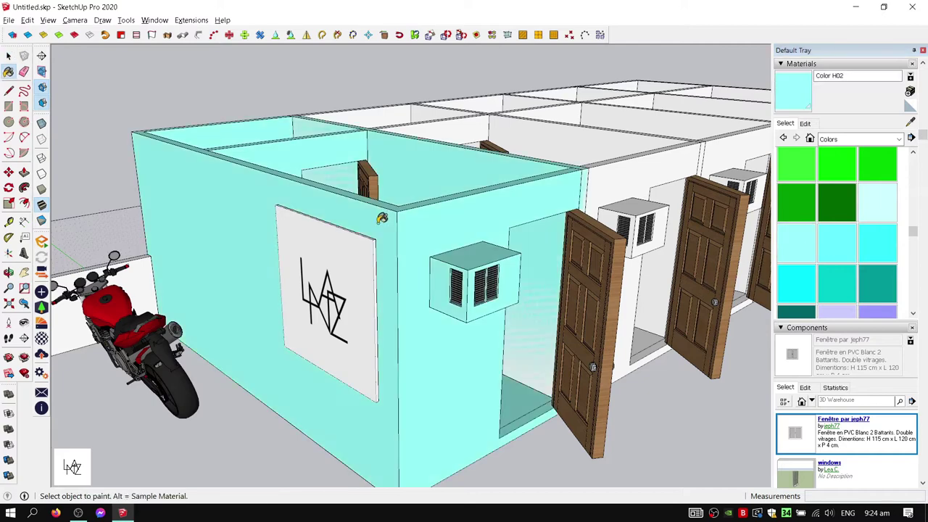
key("ctrl+z")
key("ctrl+z")
left_click(397, 221)
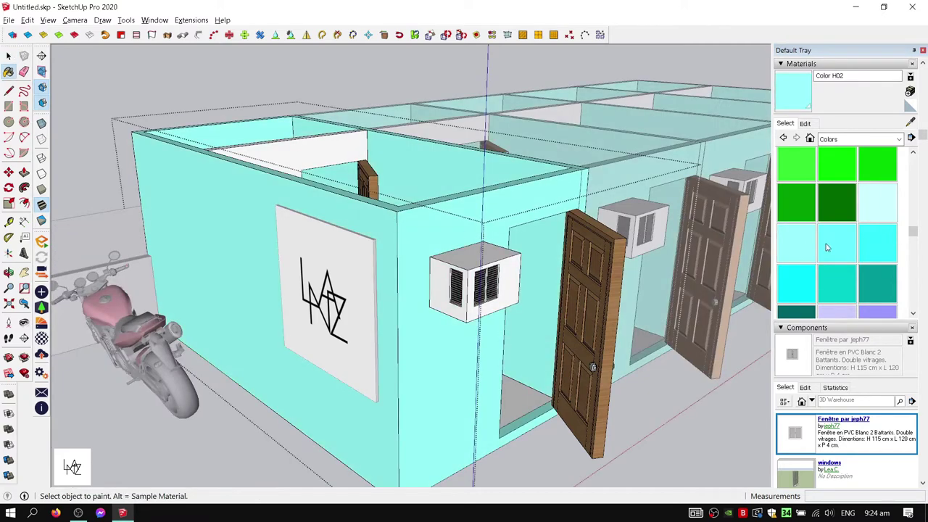
left_click(837, 243)
left_click(593, 207)
scroll(829, 261, "down", 3)
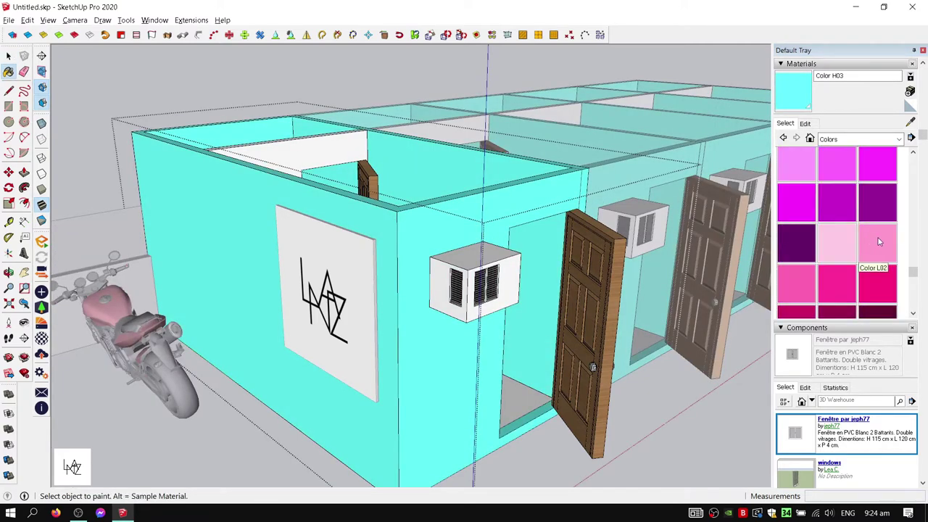
Try pink, grey and teal swatches on the walls
left_click(877, 243)
left_click(837, 239)
scroll(837, 239, "down", 3)
left_click(796, 174)
left_click(605, 185)
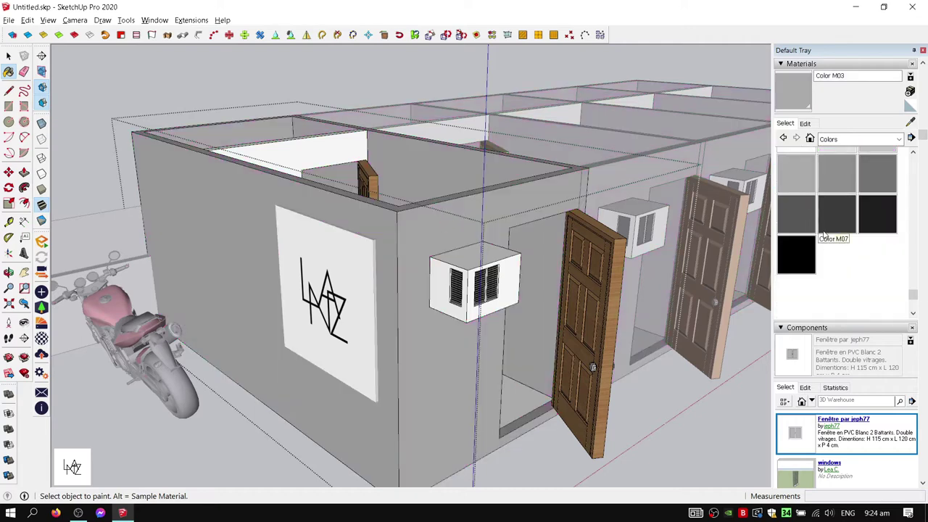
scroll(830, 229, "up", 3)
scroll(830, 229, "up", 1)
left_click(837, 224)
left_click(420, 226)
scroll(814, 221, "up", 2)
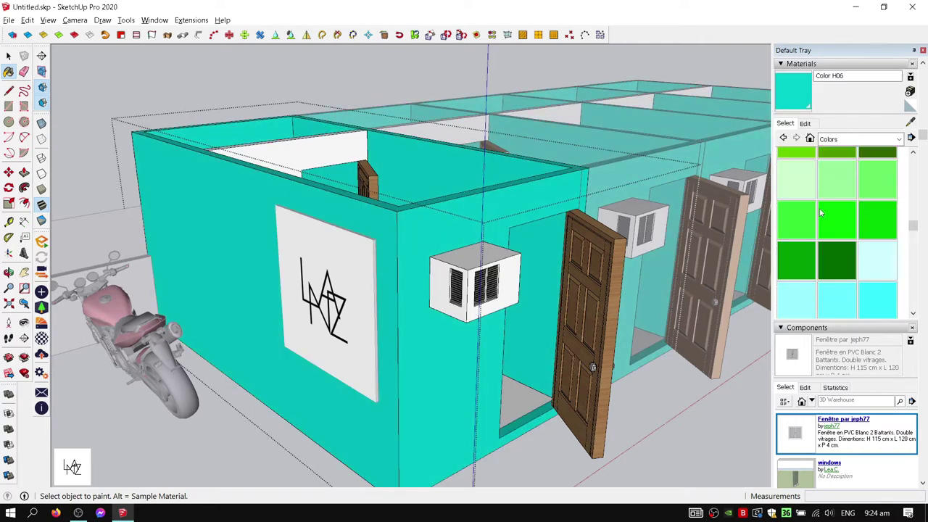
Try pale yellow and lime, then paint the walls cream with Color D01
left_click(796, 236)
left_click(499, 218)
scroll(828, 232, "up", 2)
scroll(850, 259, "up", 2)
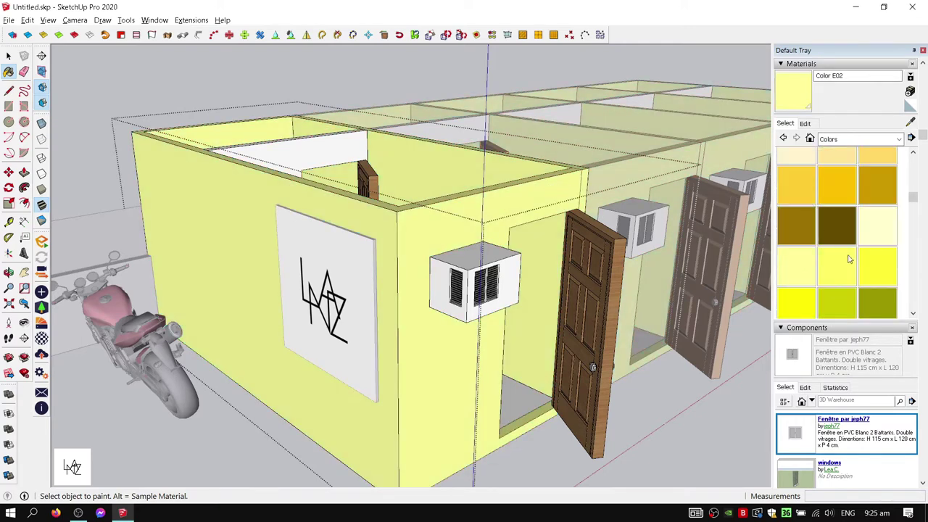
left_click(837, 303)
left_click(555, 187)
scroll(837, 232, "up", 1)
left_click(796, 203)
left_click(516, 186)
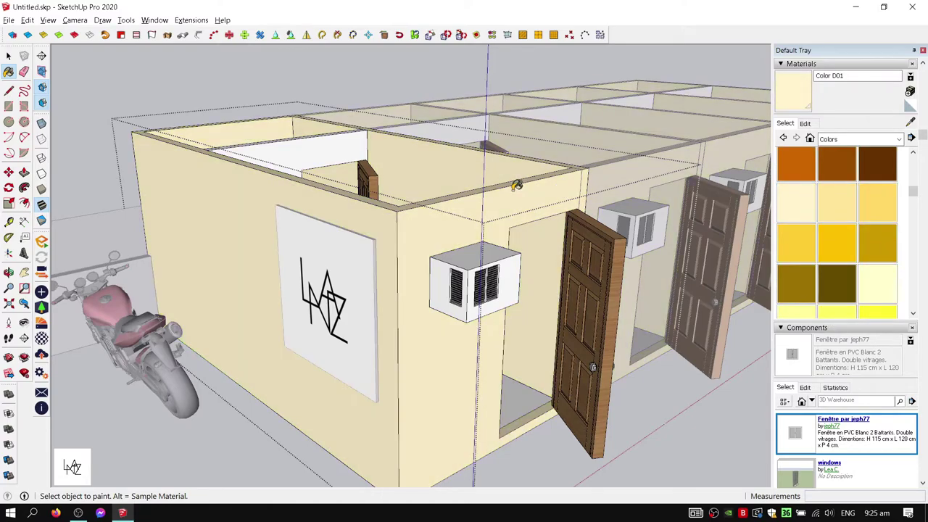
key("space")
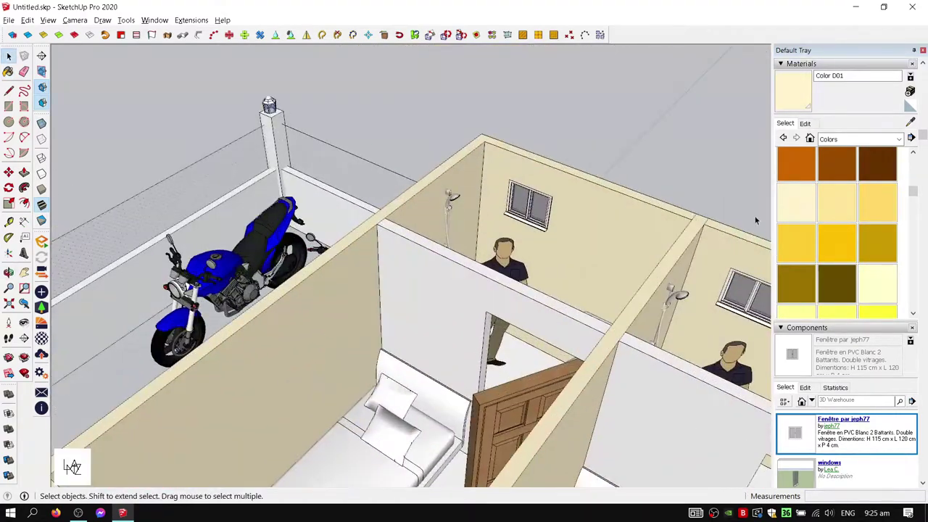
Browse the Materials collections to the landscaping and fencing materials
key("b")
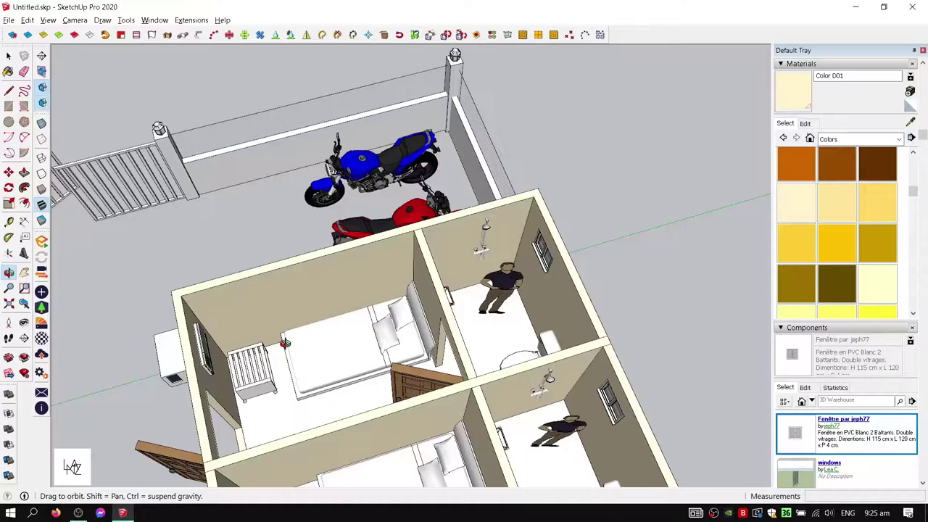
middle_click_drag(447, 282, 253, 290)
key("space")
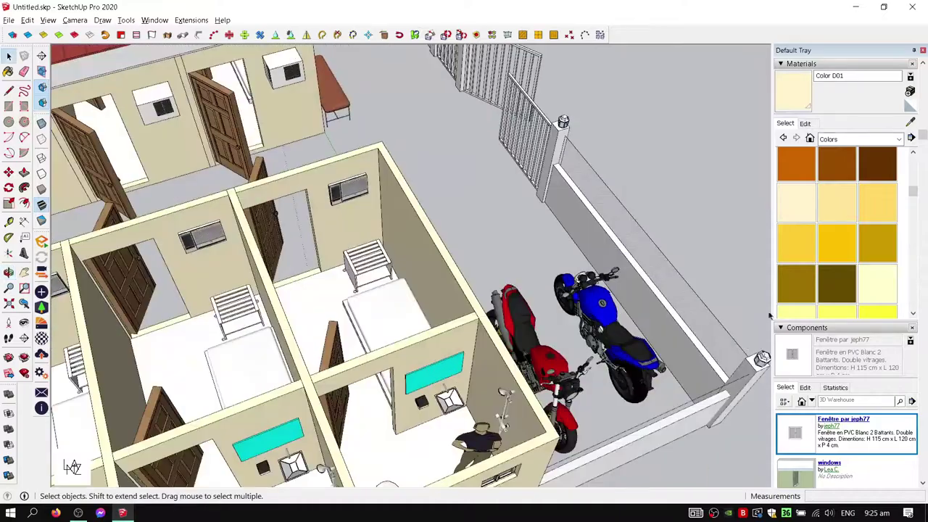
left_click(899, 138)
left_click(874, 170)
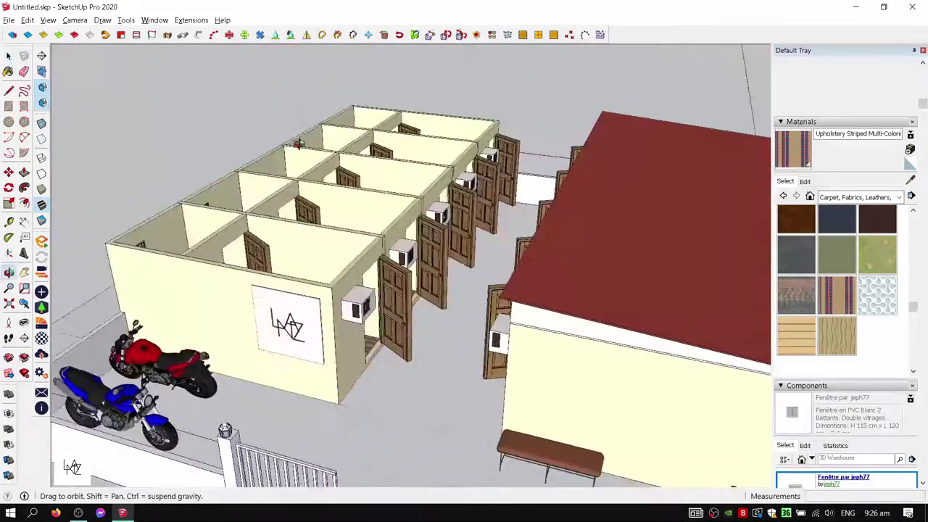
middle_click_drag(508, 247, 456, 205)
key("ctrl+z")
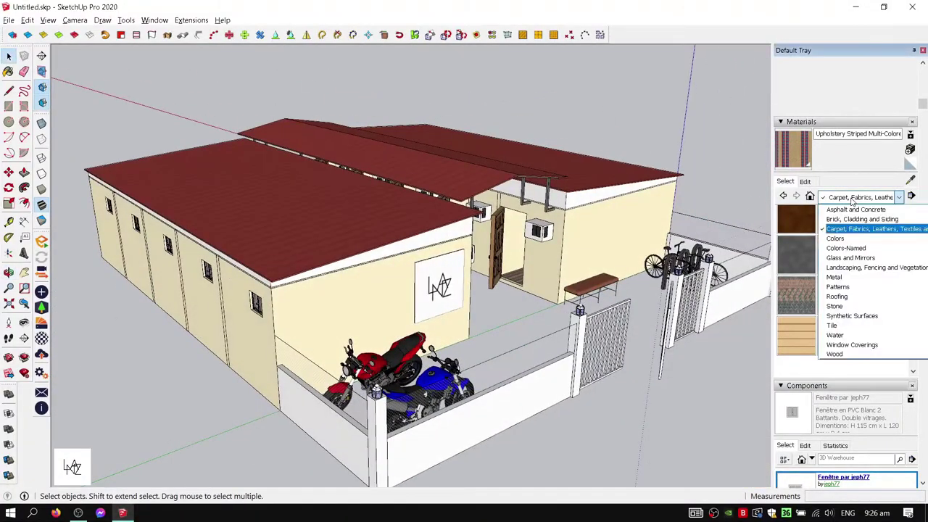
left_click(865, 267)
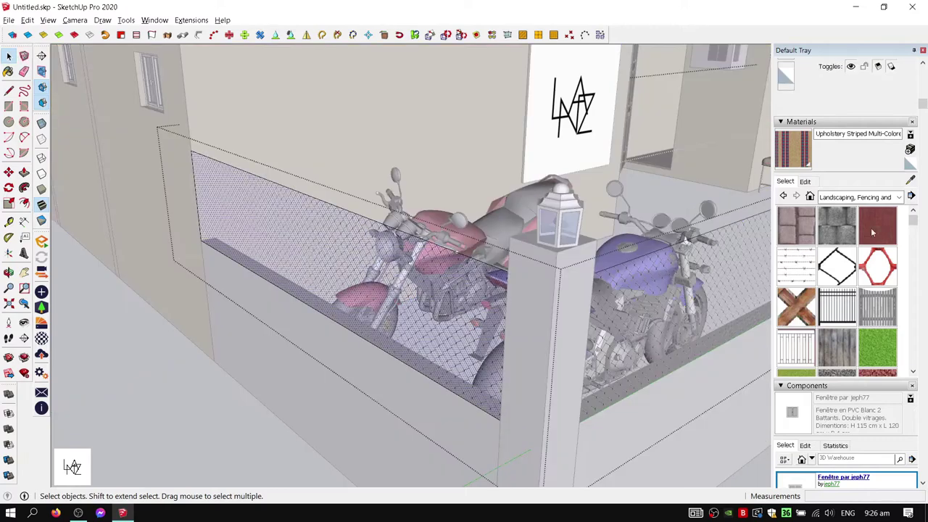
scroll(837, 219, "up", 3)
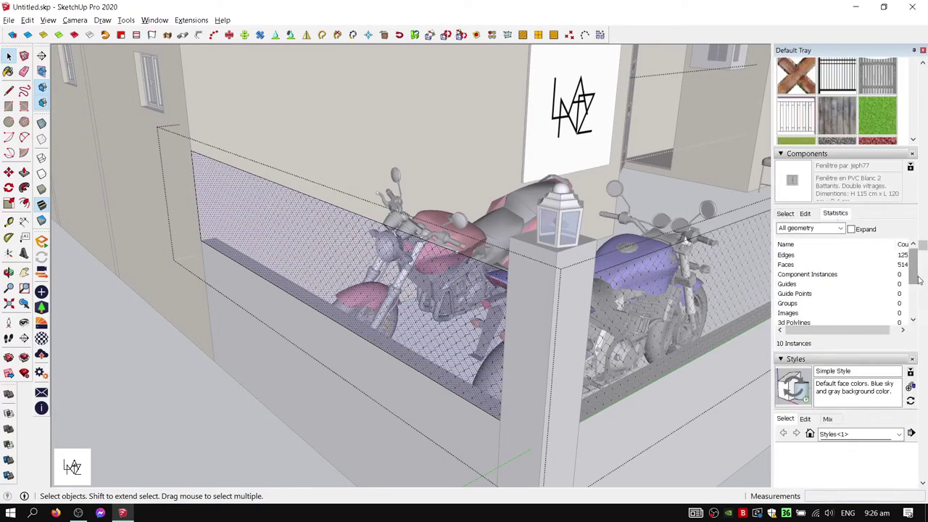
scroll(824, 243, "up", 5)
Open the fence group and set the Fencing_Chain_Link texture size to 4.00"
left_click(806, 240)
scroll(893, 311, "down", 3)
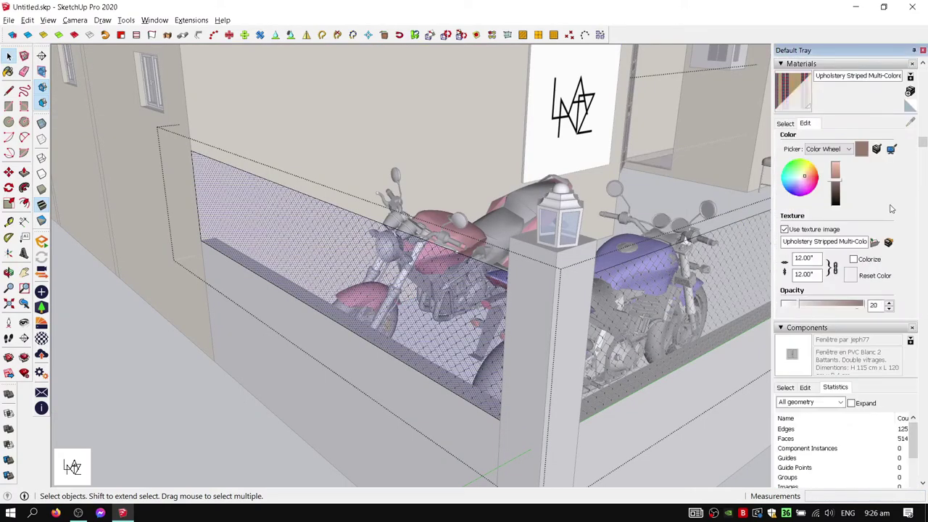
left_click(786, 124)
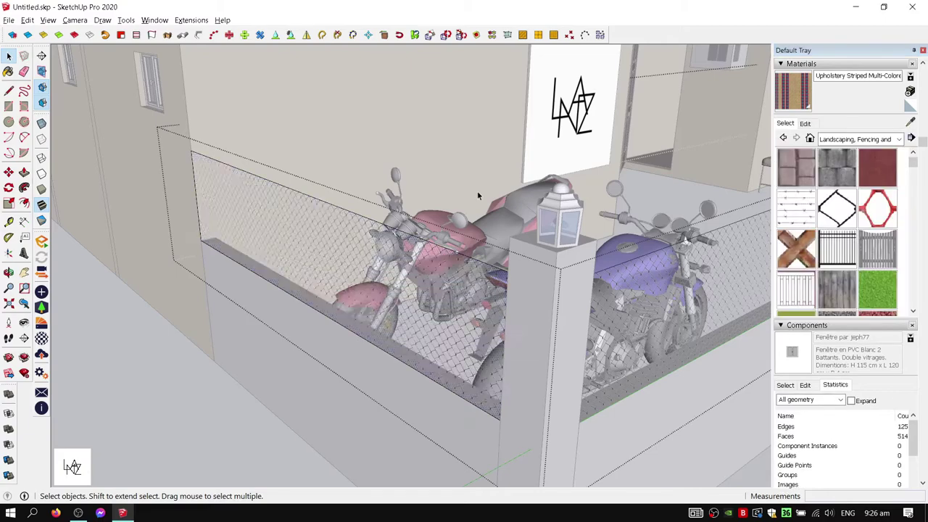
key("b")
double_click(299, 221)
left_click(804, 123)
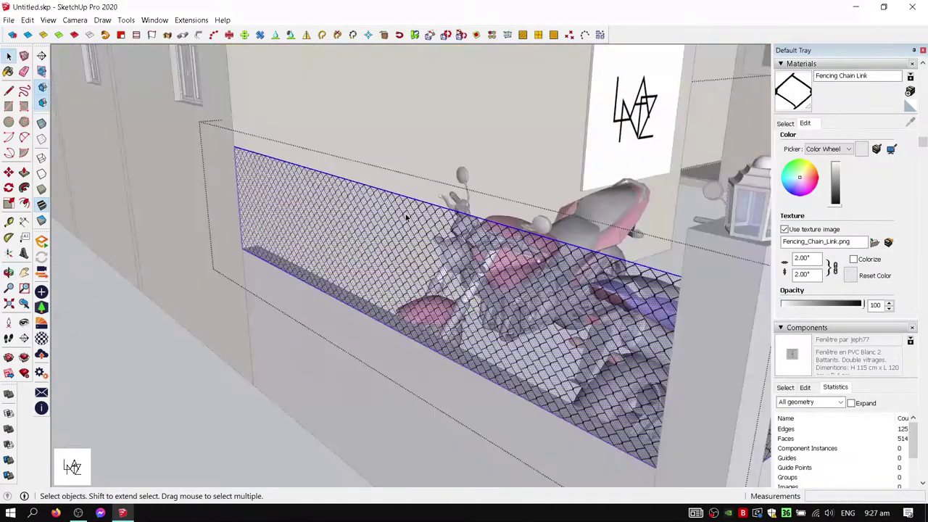
mouse_move(406, 210)
middle_mouse_down()
mouse_move(574, 136)
mouse_move(507, 188)
middle_mouse_up()
type("4")
key("Return")
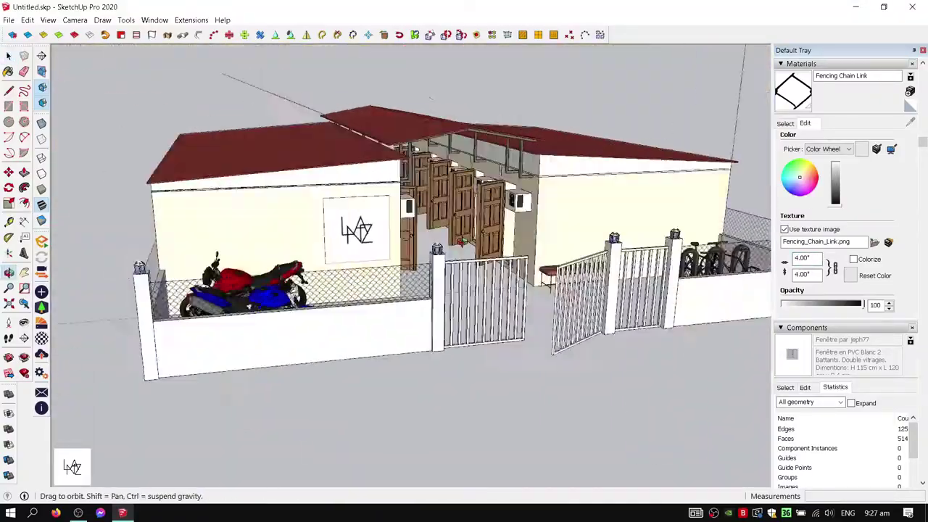
mouse_move(435, 253)
middle_mouse_down()
mouse_move(543, 313)
mouse_move(727, 308)
middle_mouse_up()
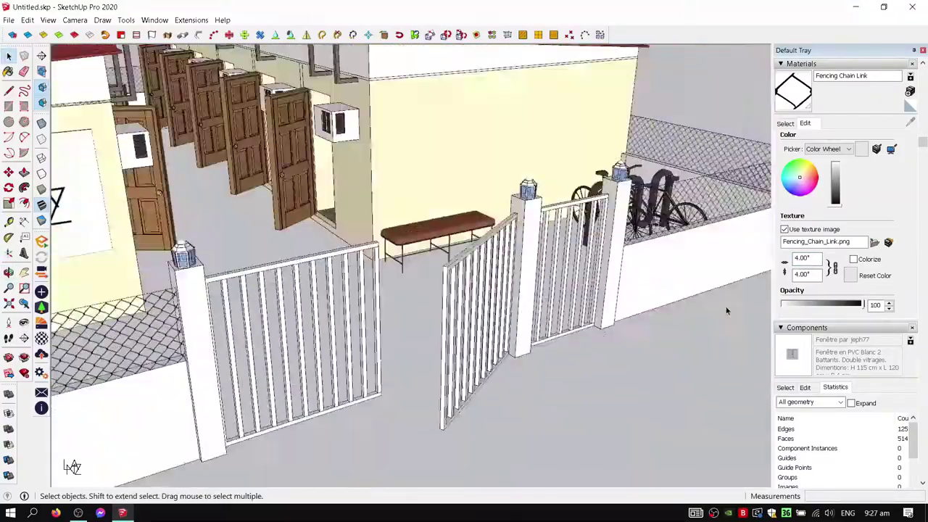
Pave the courtyard floor with Pavers with Grass Brick, after trying sand and driveway pavers
scroll(906, 236, "down", 3)
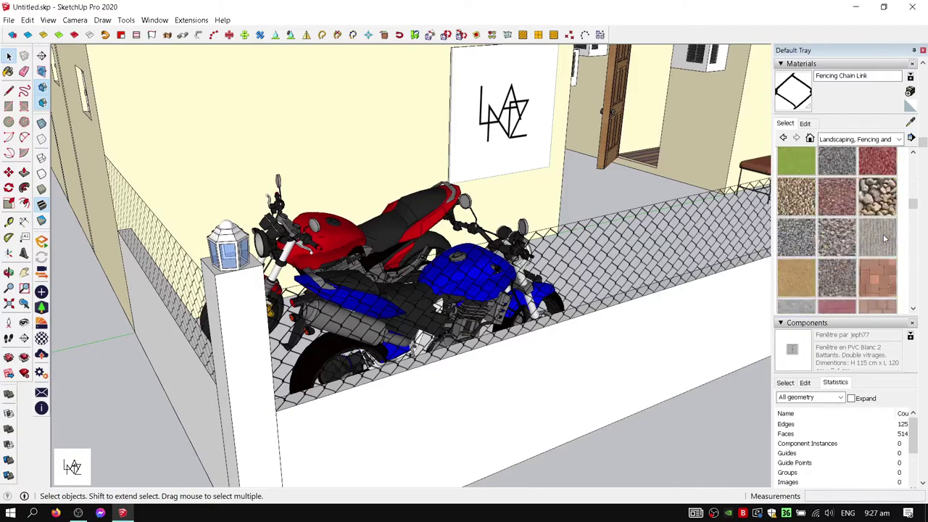
scroll(646, 319, "down", 5)
scroll(638, 342, "down", 3)
middle_click_drag(637, 341, 181, 223)
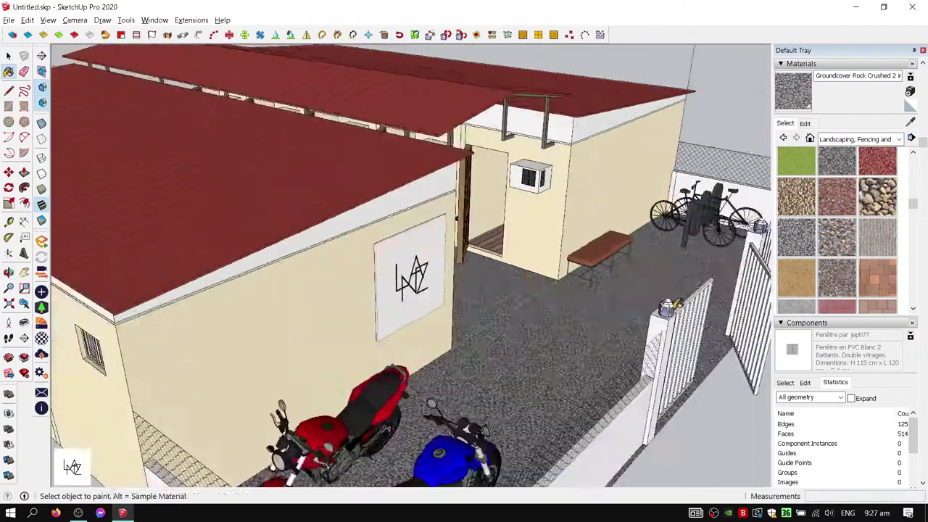
left_click(796, 277)
left_click(555, 323)
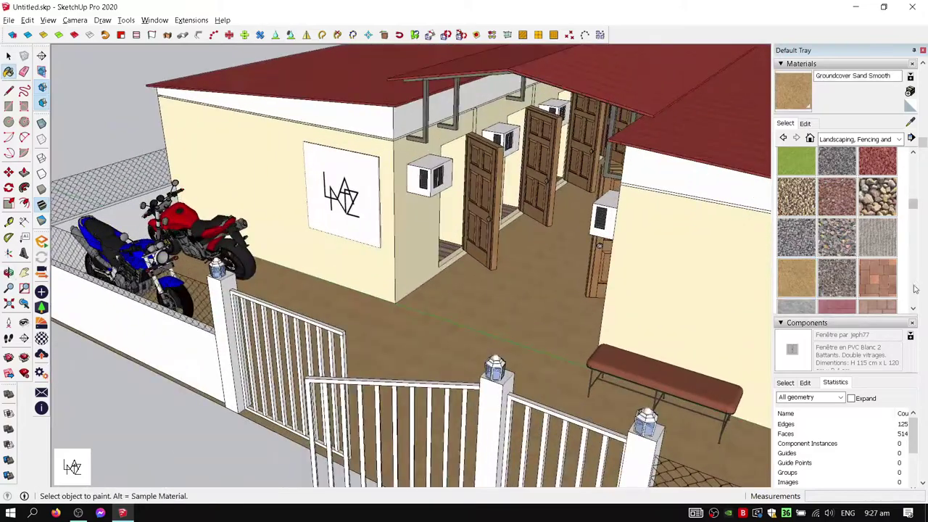
scroll(877, 276, "down", 2)
left_click(877, 219)
left_click(521, 293)
left_click(876, 293)
left_click(571, 290)
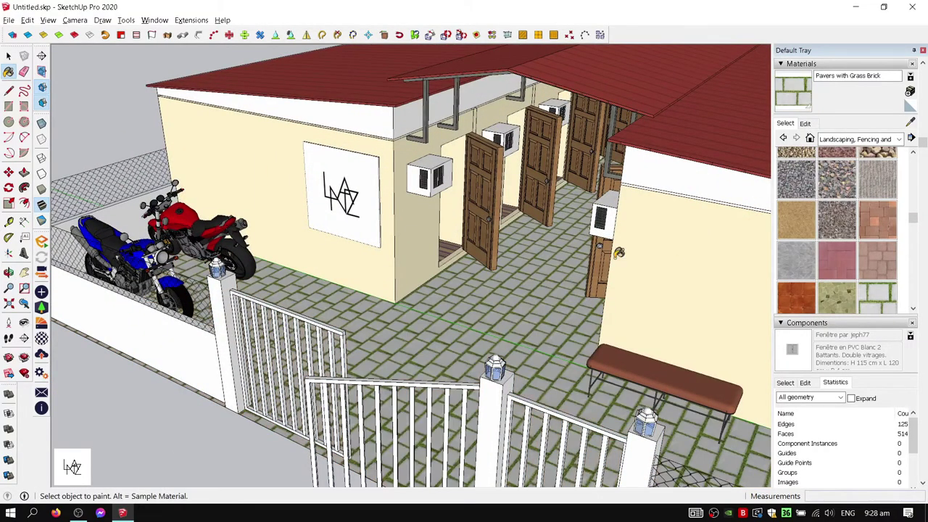
key("space")
Clad the front fence walls in Concrete Scored Jointless from the Asphalt and Concrete collection
scroll(845, 248, "down", 2)
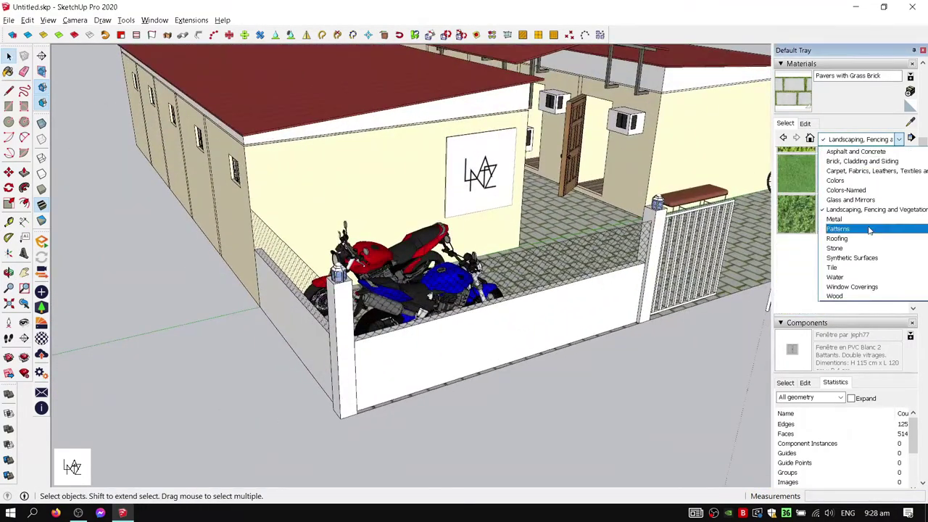
left_click(855, 152)
left_click(796, 248)
middle_click_drag(623, 312, 558, 319)
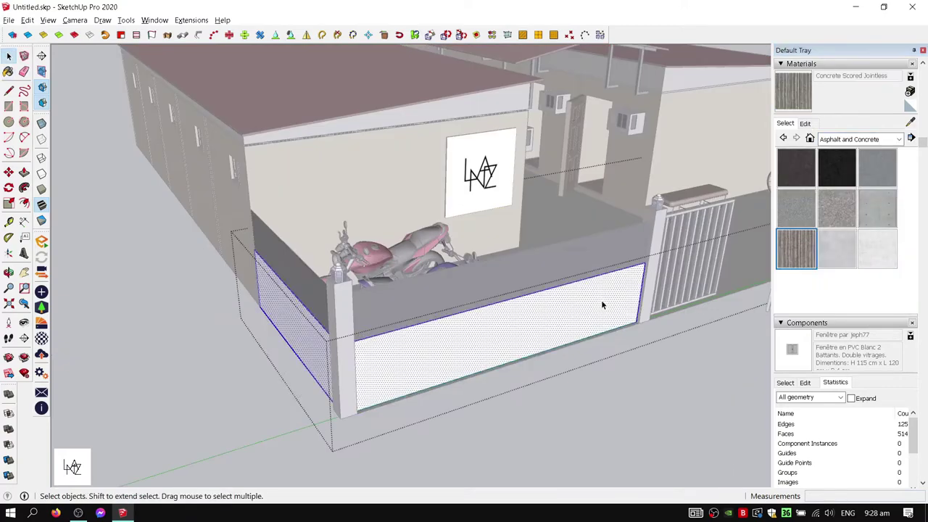
left_click(648, 296)
middle_click_drag(648, 296, 499, 378)
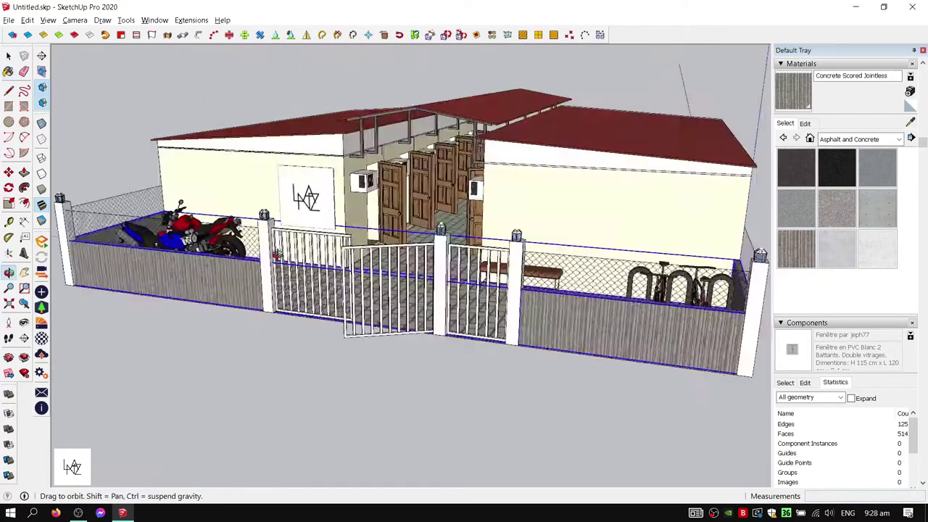
middle_click_drag(608, 274, 788, 203)
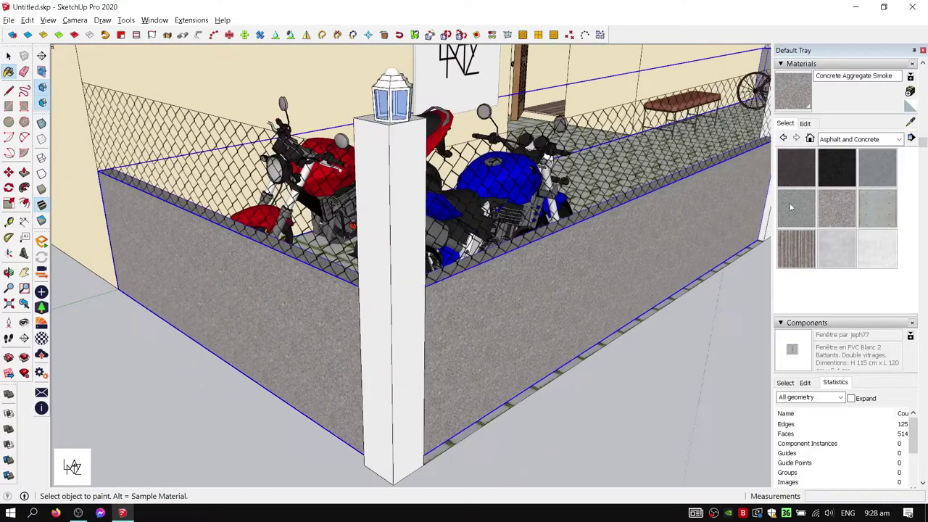
left_click(749, 203)
key("ctrl+z")
key("ctrl+y")
key("space")
scroll(670, 247, "down", 3)
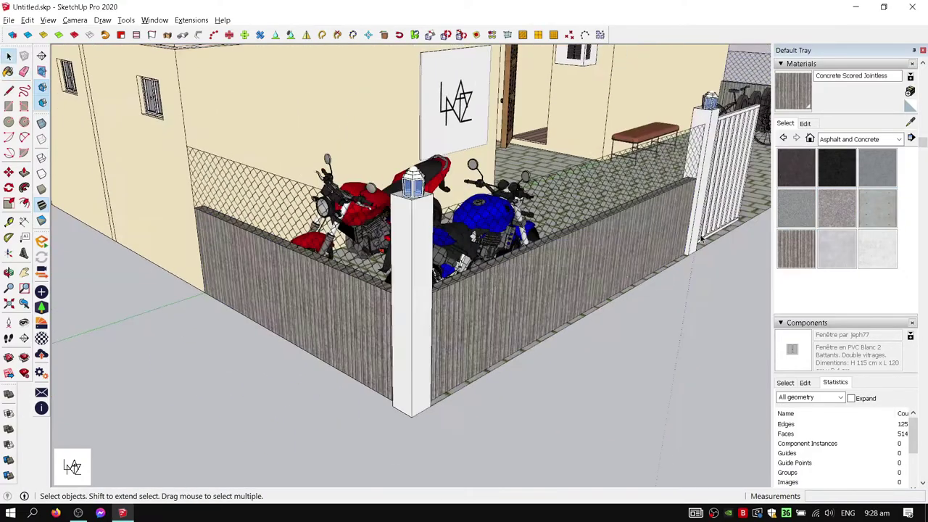
scroll(724, 218, "up", 3)
key("space")
scroll(360, 294, "down", 4)
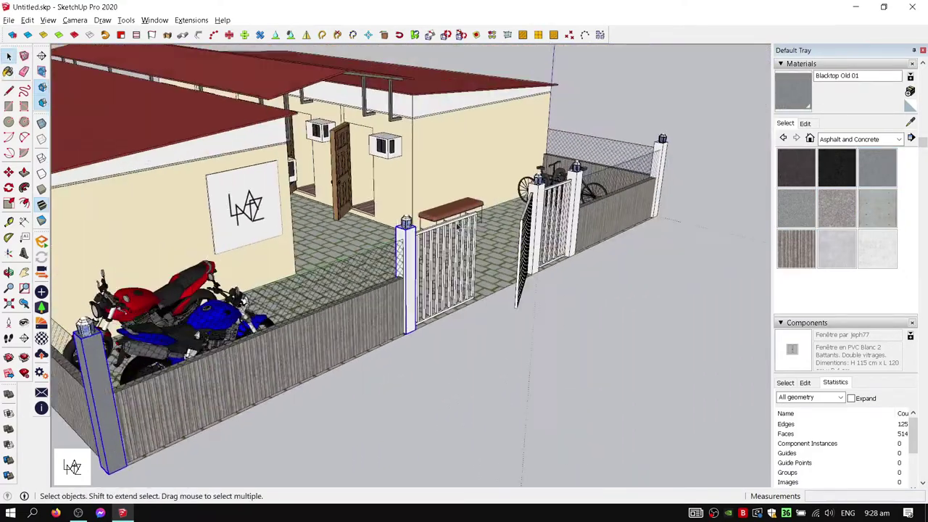
Paint both front gate panels black with Blacktop New
middle_click_drag(435, 290, 580, 189)
scroll(599, 183, "up", 5)
middle_click_drag(727, 126, 507, 217)
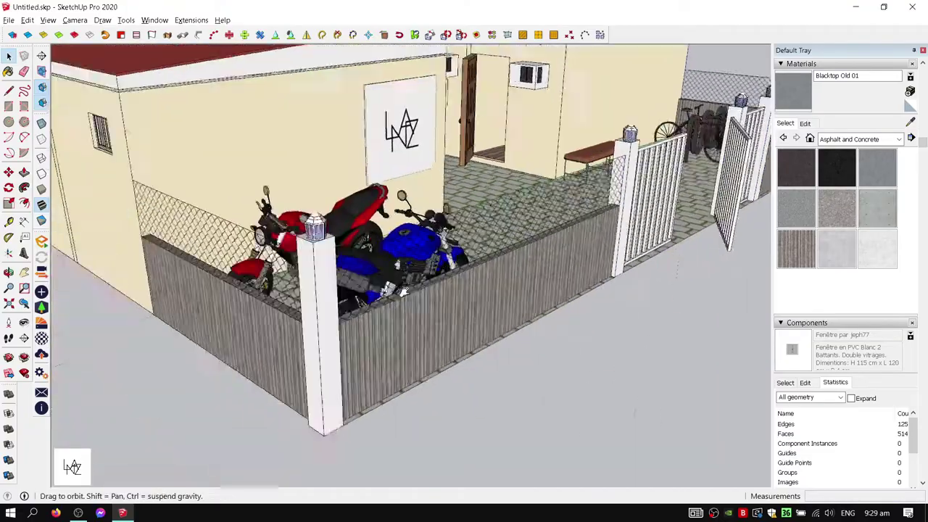
left_click(796, 208)
mouse_move(732, 221)
middle_mouse_down()
mouse_move(507, 217)
mouse_move(652, 181)
middle_mouse_up()
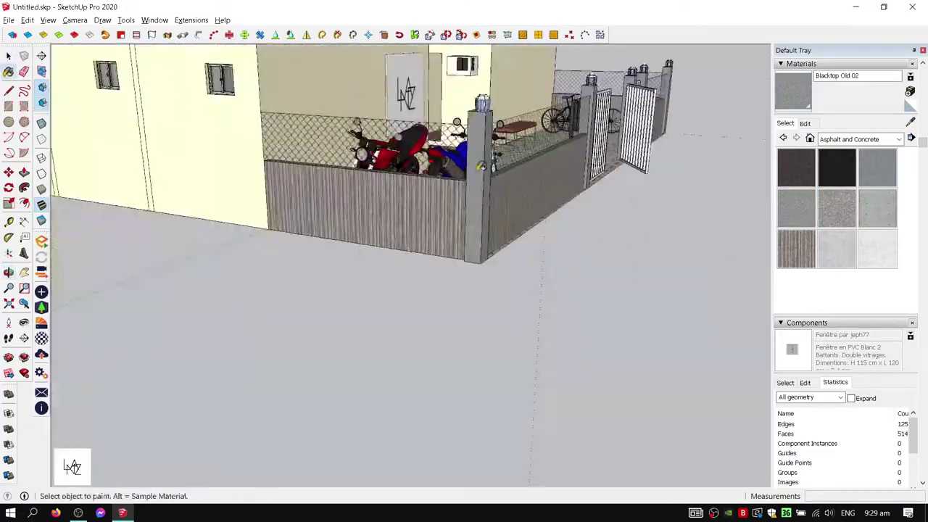
scroll(471, 218, "up", 3)
scroll(698, 246, "down", 4)
scroll(498, 249, "up", 4)
left_click(837, 168)
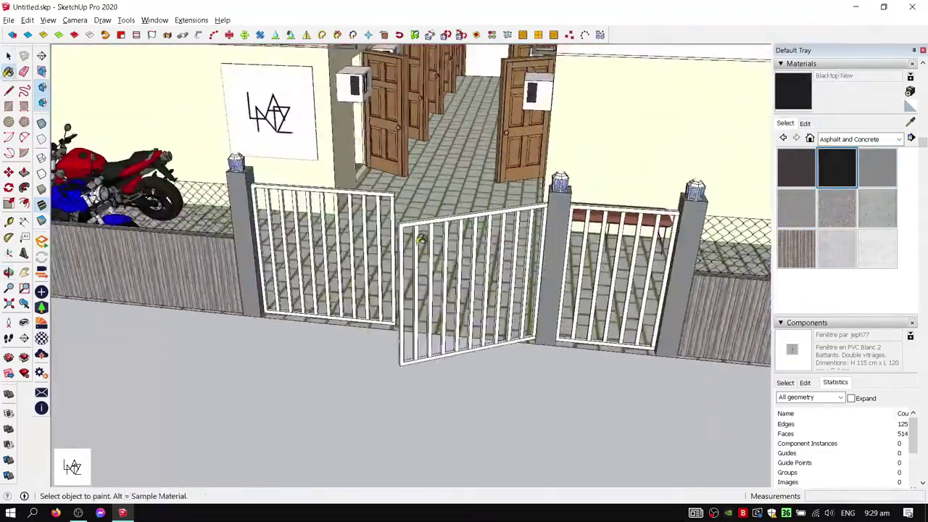
left_click(332, 290)
left_click(637, 290)
key("space")
scroll(560, 316, "down", 5)
mouse_move(560, 317)
middle_mouse_down()
mouse_move(471, 319)
mouse_move(508, 319)
middle_mouse_up()
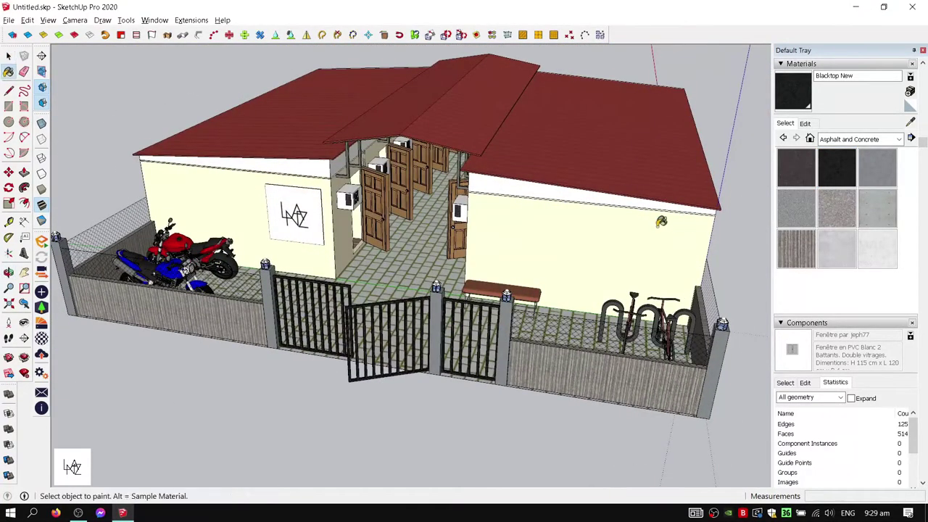
Pick Brick Rough Dark from Brick, Cladding and Siding and view the left-front pillars
left_click(839, 160)
left_click(877, 208)
scroll(507, 290, "up", 3)
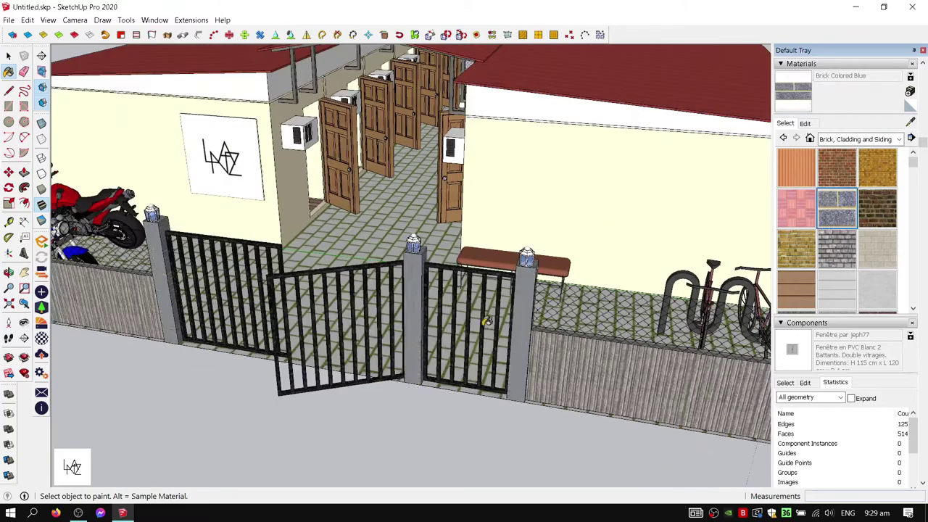
mouse_move(507, 290)
middle_mouse_down()
mouse_move(507, 241)
mouse_move(620, 251)
mouse_move(482, 374)
middle_mouse_up()
scroll(507, 240, "up", 3)
scroll(507, 239, "down", 5)
Select the chain-link fence panel by the bicycles and begin resizing it
scroll(482, 375, "up", 2)
scroll(482, 379, "up", 2)
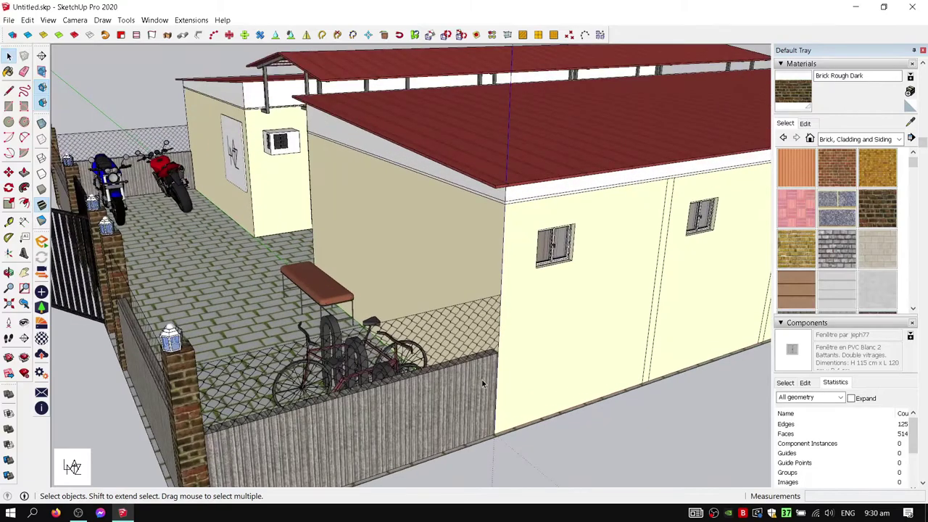
scroll(481, 379, "up", 3)
scroll(481, 363, "up", 3)
left_click(483, 325)
left_click(512, 310)
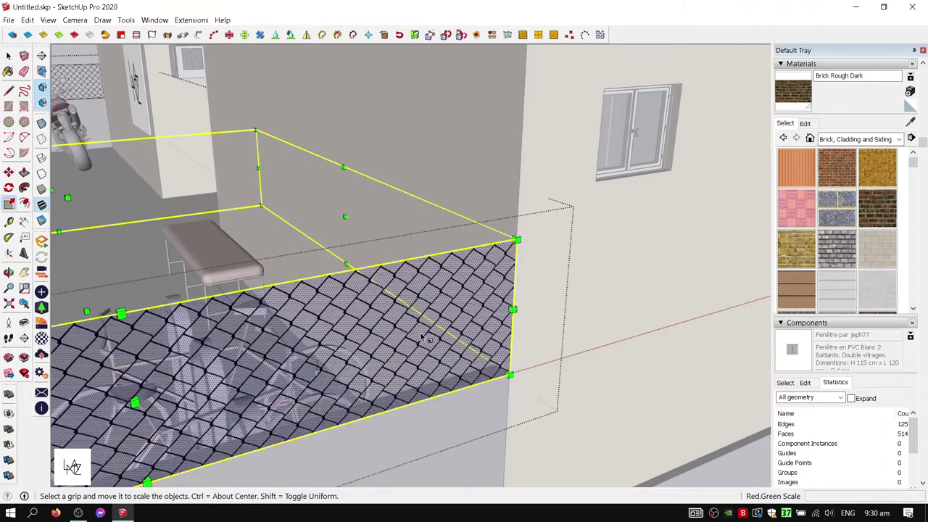
Measure from the fence-top edge near the bike rack with the Tape Measure
scroll(633, 307, "up", 3)
scroll(671, 330, "up", 3)
scroll(616, 355, "up", 2)
key("t")
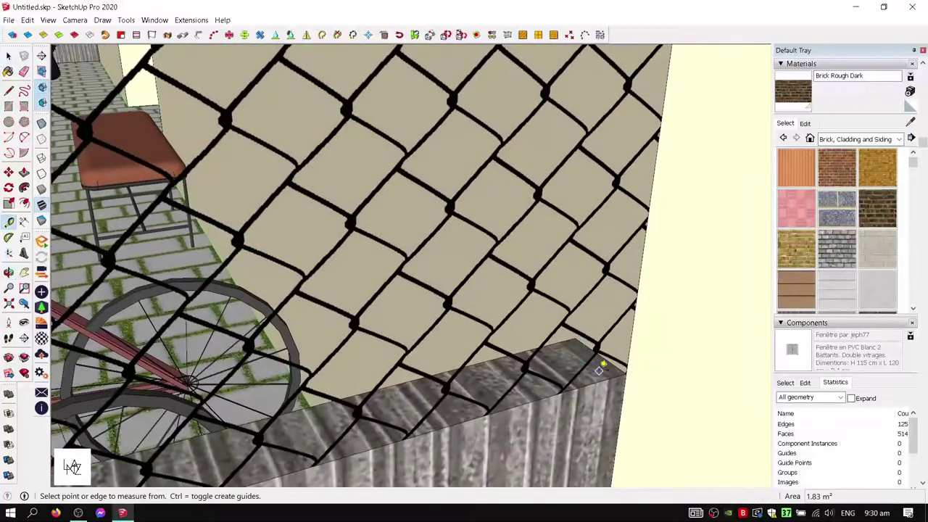
scroll(572, 336, "up", 4)
left_click(484, 236)
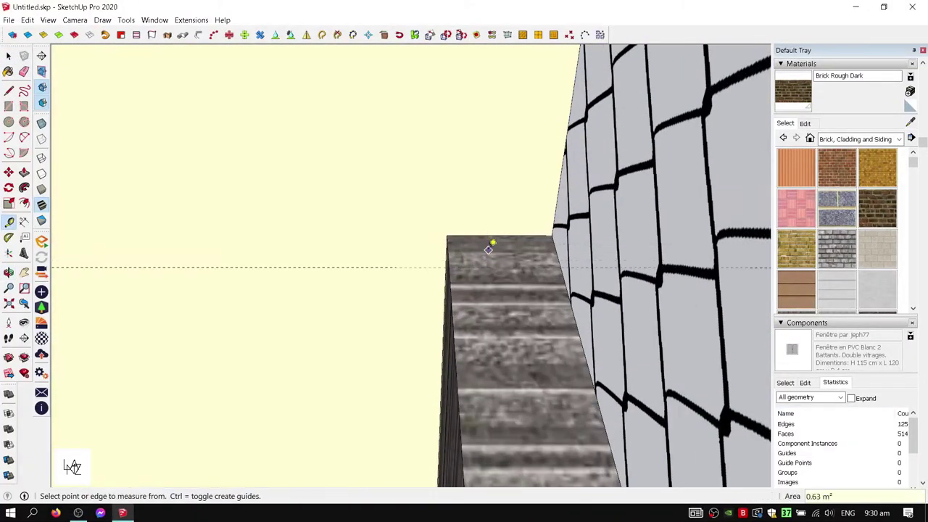
scroll(549, 241, "down", 3)
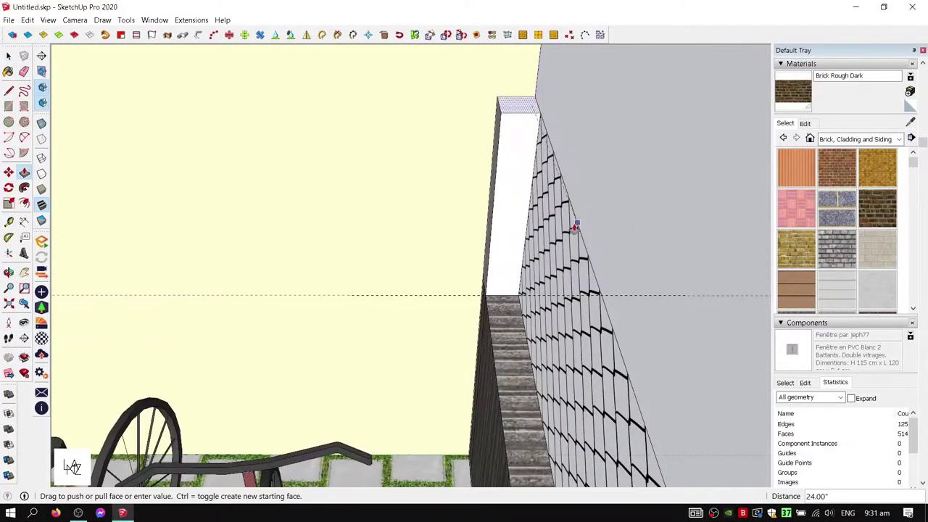
scroll(548, 241, "down", 3)
mouse_move(549, 240)
middle_mouse_down()
mouse_move(547, 148)
mouse_move(553, 184)
middle_mouse_up()
scroll(553, 183, "up", 3)
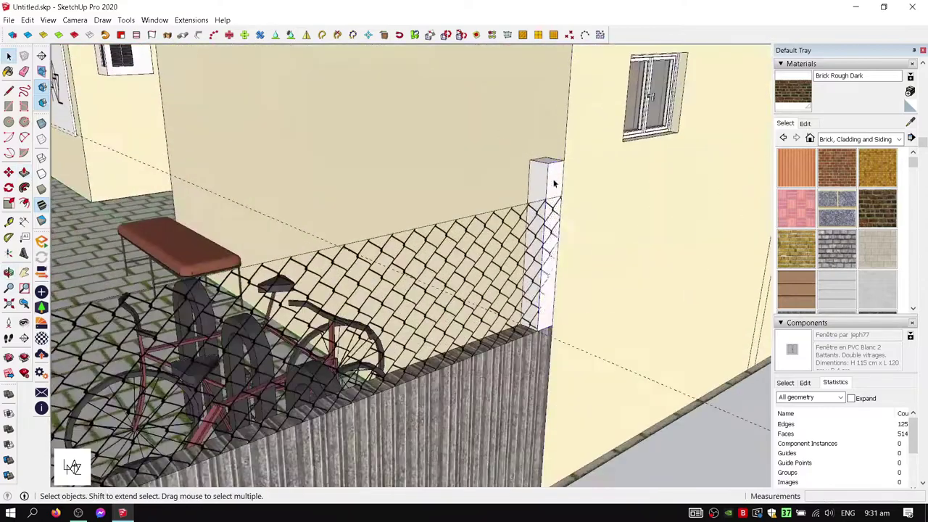
middle_click_drag(666, 391, 573, 239)
scroll(551, 204, "up", 2)
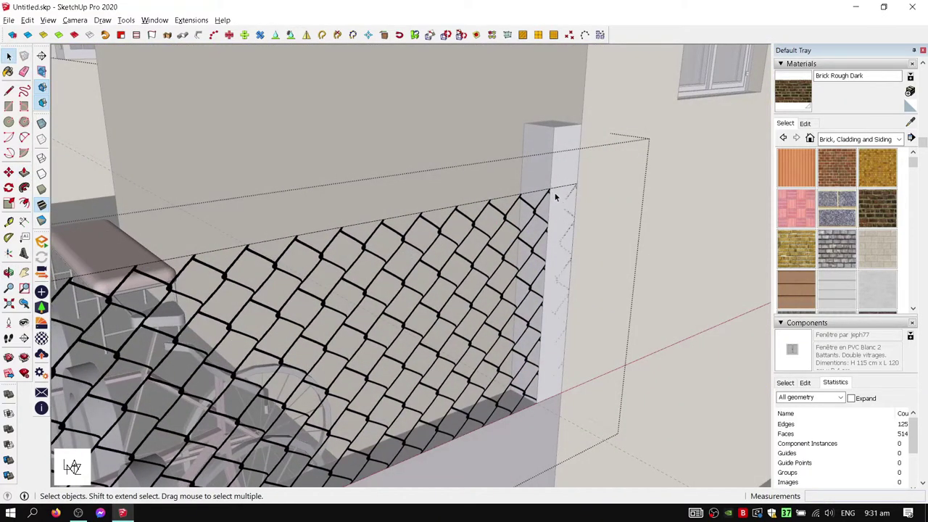
Open the fence group and push the wall's end face in 4 inches
key("space")
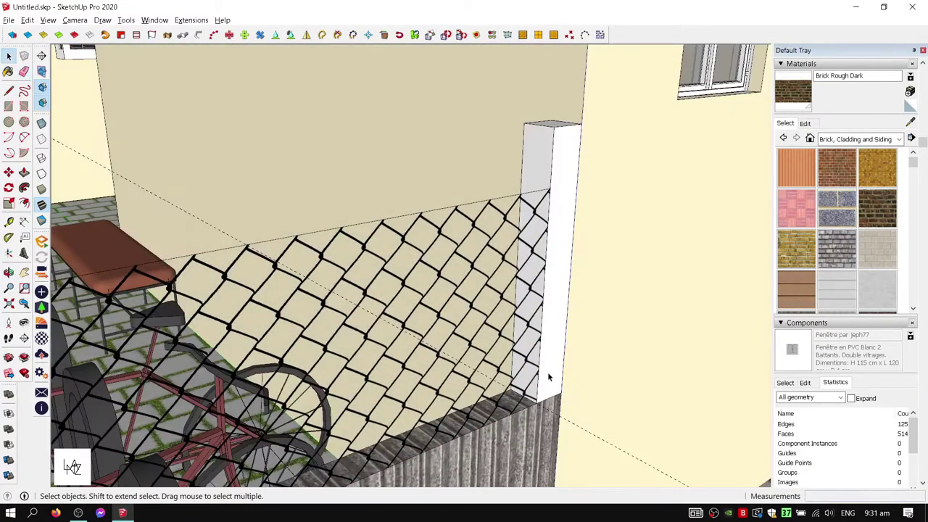
middle_click_drag(547, 372, 408, 193)
scroll(540, 196, "down", 5)
middle_click_drag(540, 196, 269, 267)
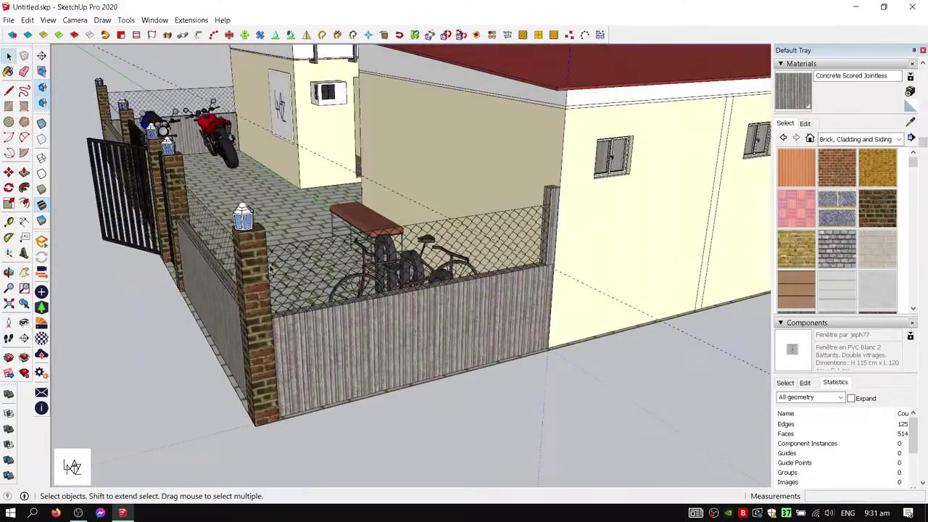
double_click(486, 279)
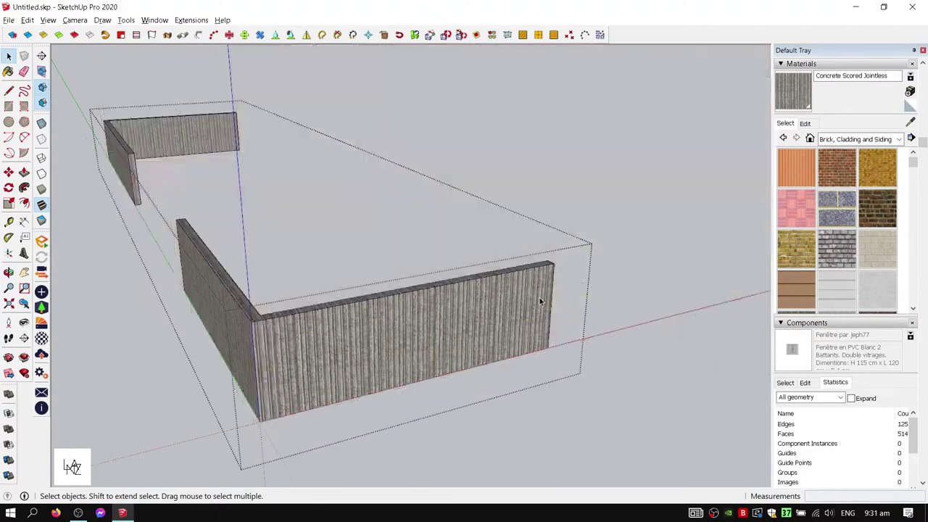
middle_click_drag(540, 297, 523, 319)
key("t")
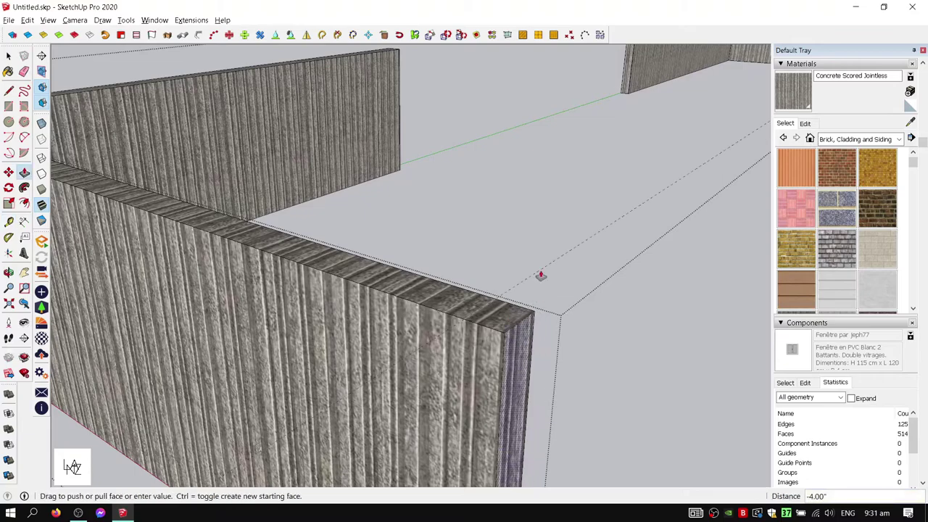
key("space")
scroll(540, 276, "down", 5)
scroll(474, 247, "up", 5)
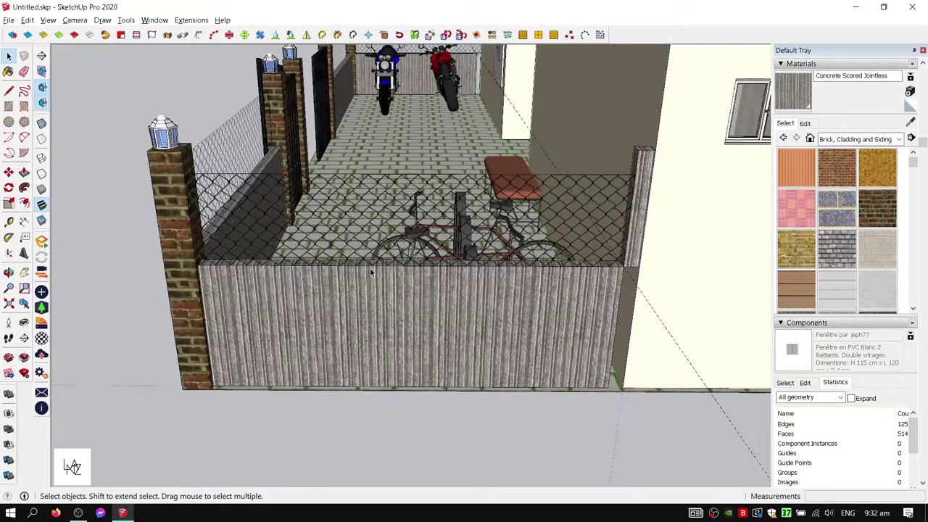
Paint the remaining fence-end pillars with Brick Rough Dark
key("b")
left_click(532, 297, "alt")
key("space")
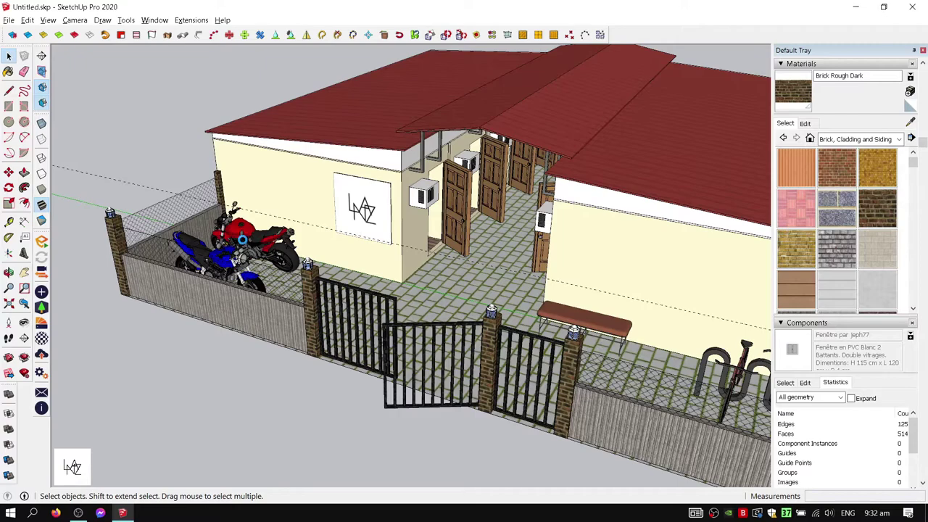
Download a model from the 'parking area' 3D Warehouse search results
scroll(243, 239, "down", 5)
middle_click_drag(242, 239, 301, 237)
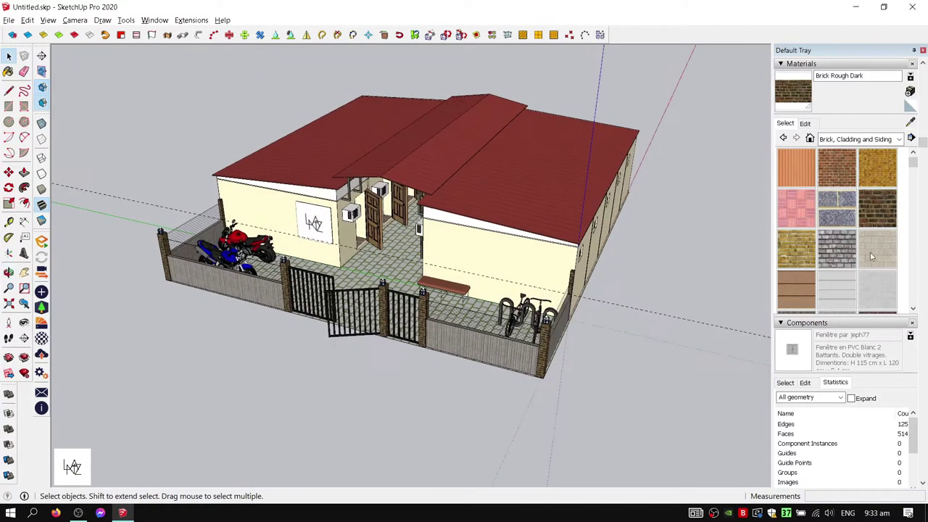
scroll(872, 255, "down", 5)
scroll(884, 217, "up", 8)
scroll(907, 185, "down", 3)
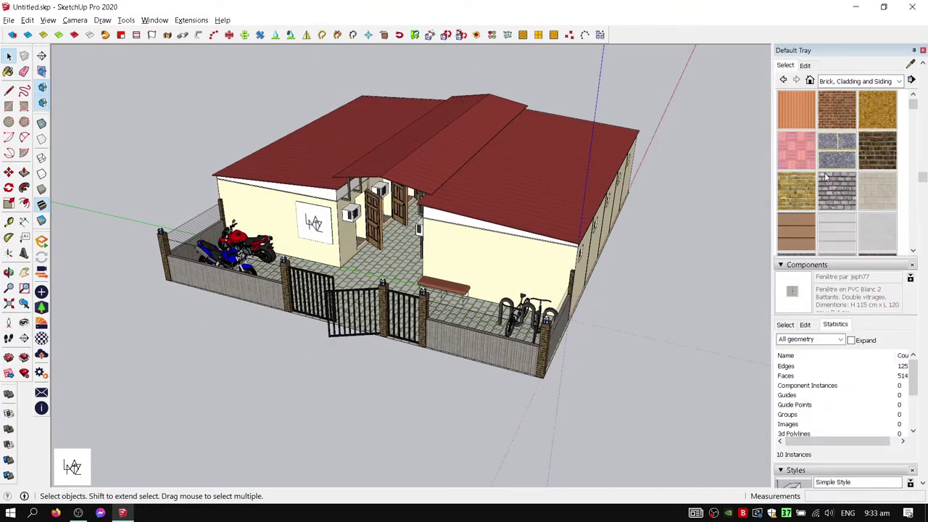
scroll(825, 178, "up", 5)
scroll(825, 178, "down", 5)
scroll(812, 218, "up", 5)
scroll(797, 254, "down", 3)
left_click(783, 268)
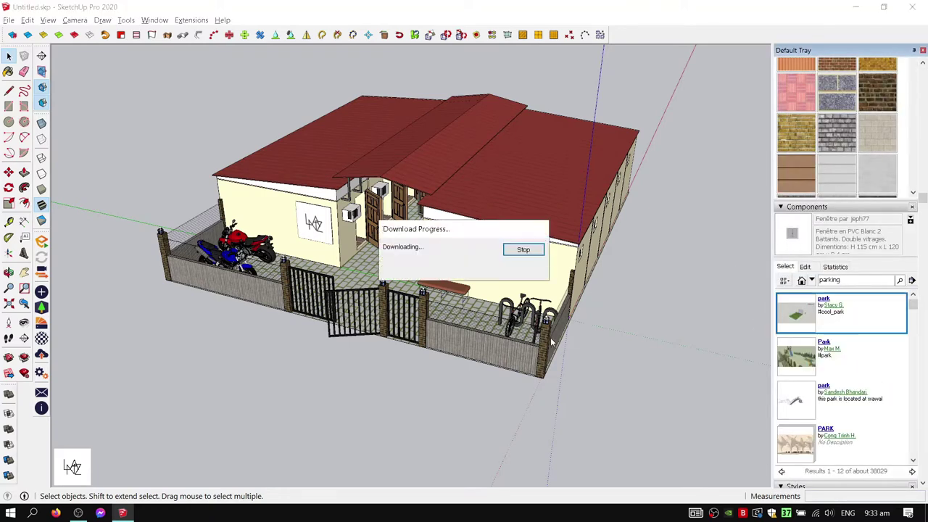
Load the PARKING AREA model and place it in the scene
scroll(551, 342, "down", 3)
scroll(829, 294, "down", 2)
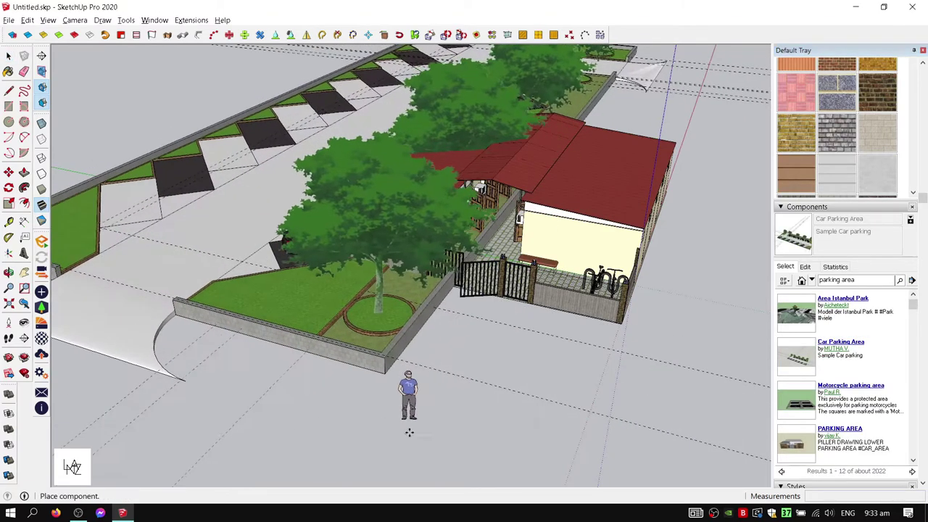
scroll(834, 363, "down", 2)
left_click(797, 355)
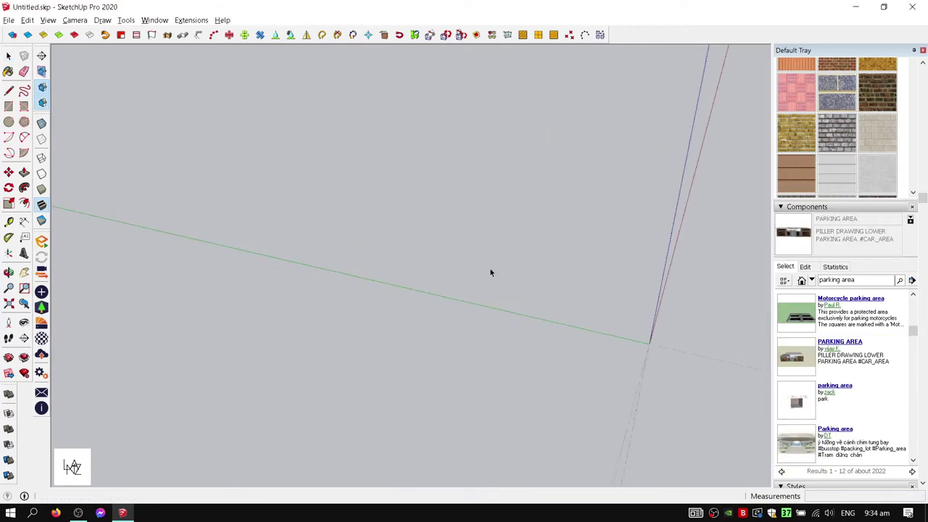
left_click(629, 286)
Check Model Info Statistics, then load another parking area as PARKING AREA #2
left_click(173, 75)
left_click(95, 283)
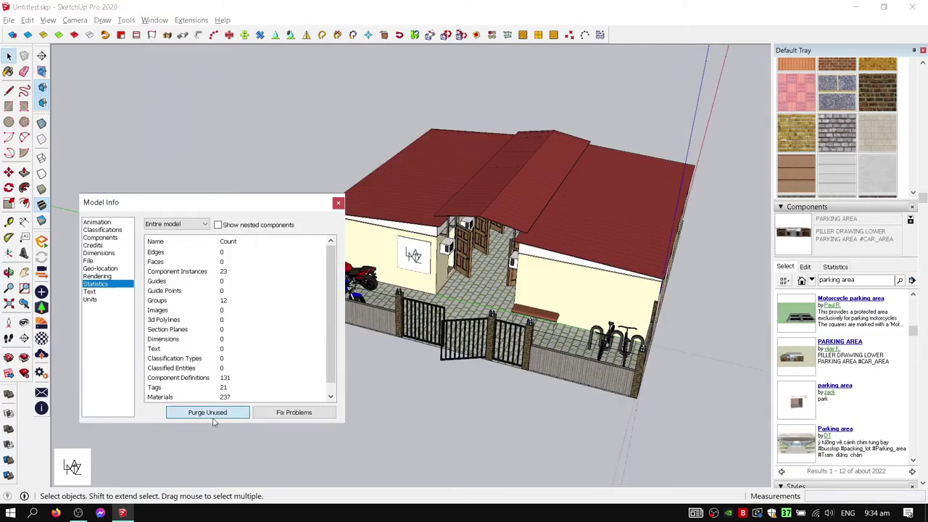
left_click(338, 203)
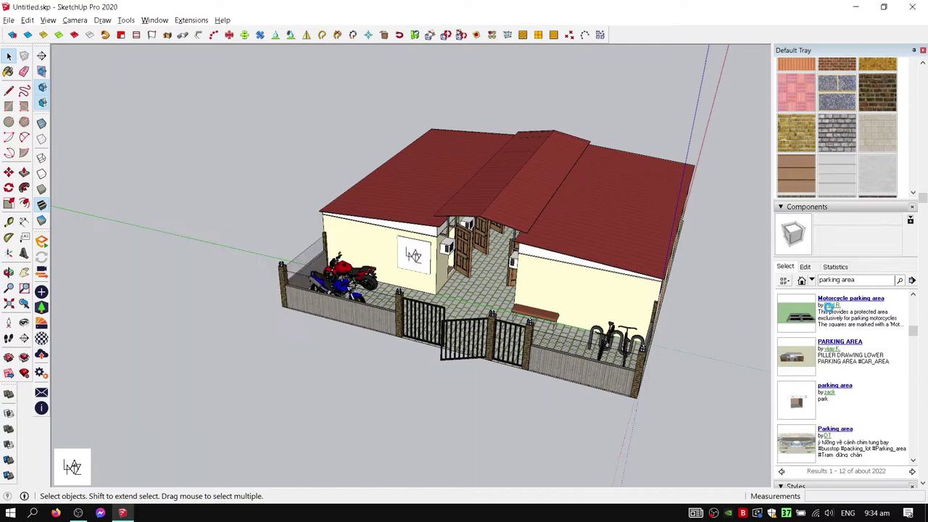
scroll(823, 360, "down", 3)
left_click(833, 395)
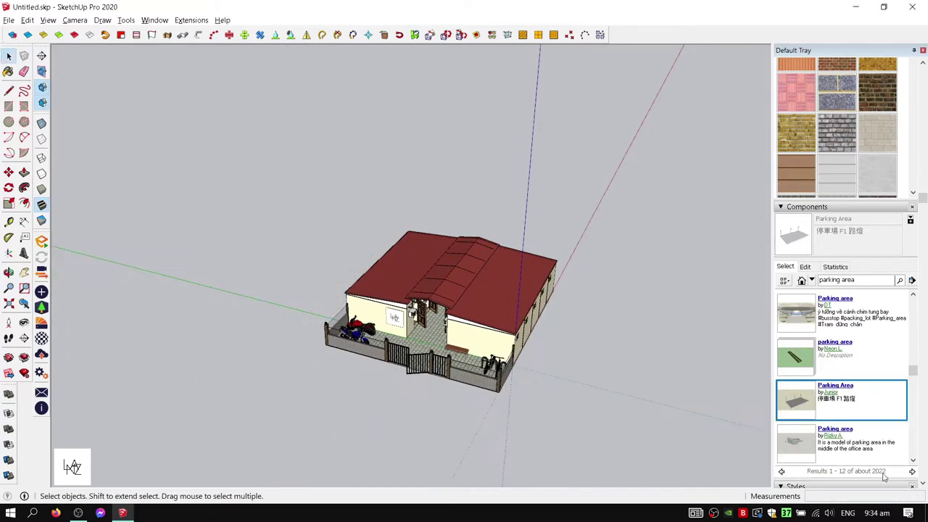
scroll(792, 358, "down", 3)
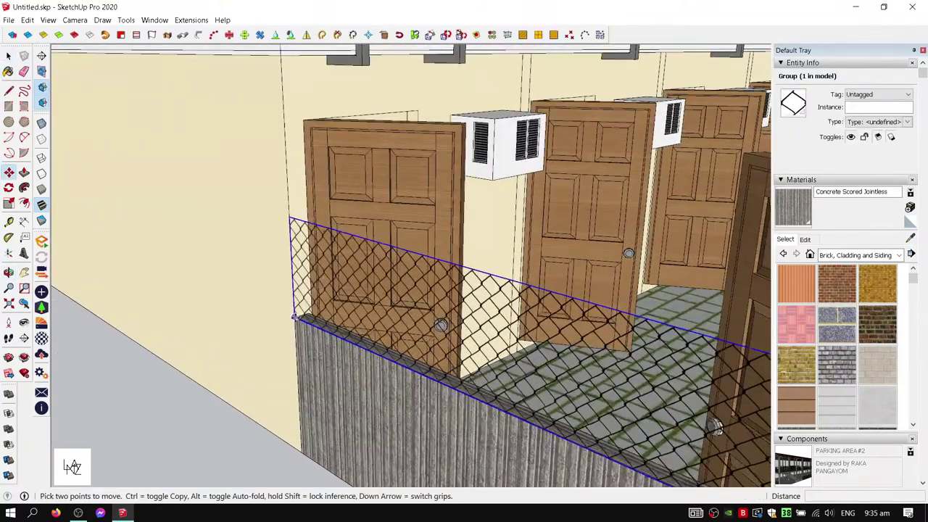
Lift the corrugated chain-link fence group into place between the two room wings
left_click_drag(326, 469, 326, 364)
key("space")
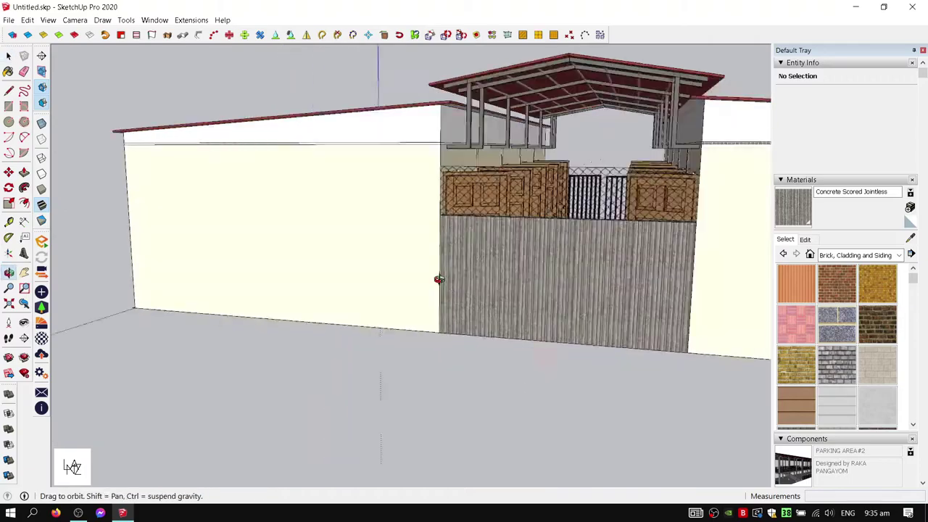
middle_click_drag(439, 279, 326, 276)
Place a copy of the motorbike-side brick pillar at one fence end and resize it
scroll(325, 276, "up", 10)
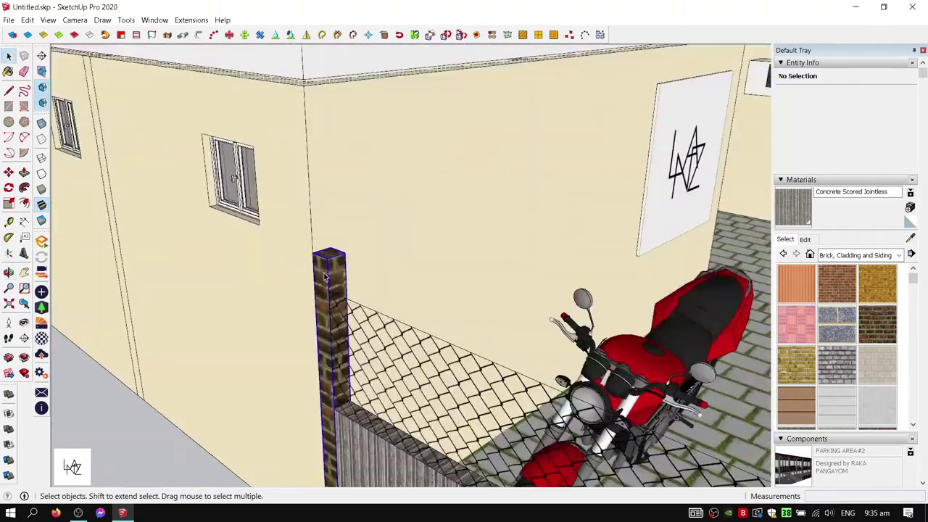
left_click(325, 276)
key("m")
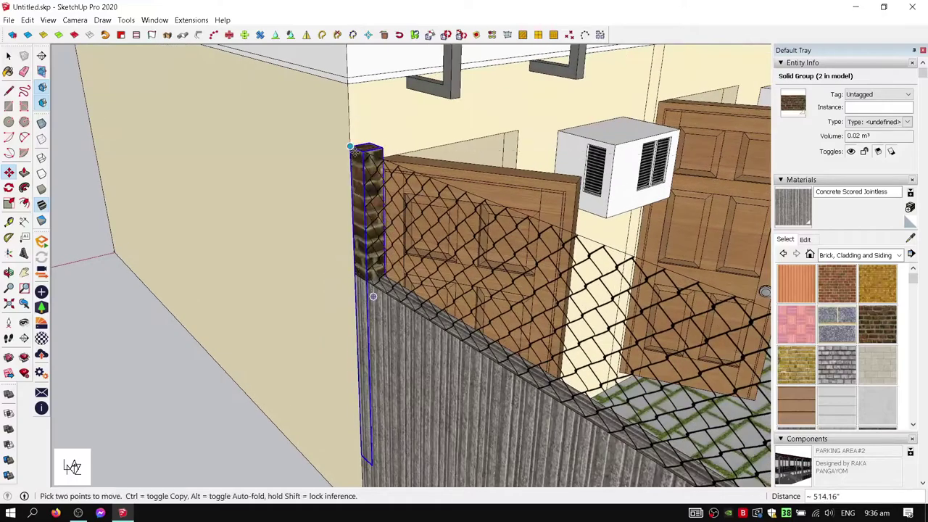
left_click(351, 147)
mouse_move(350, 148)
middle_mouse_down()
mouse_move(354, 156)
mouse_move(405, 156)
middle_mouse_up()
scroll(414, 163, "up", 5)
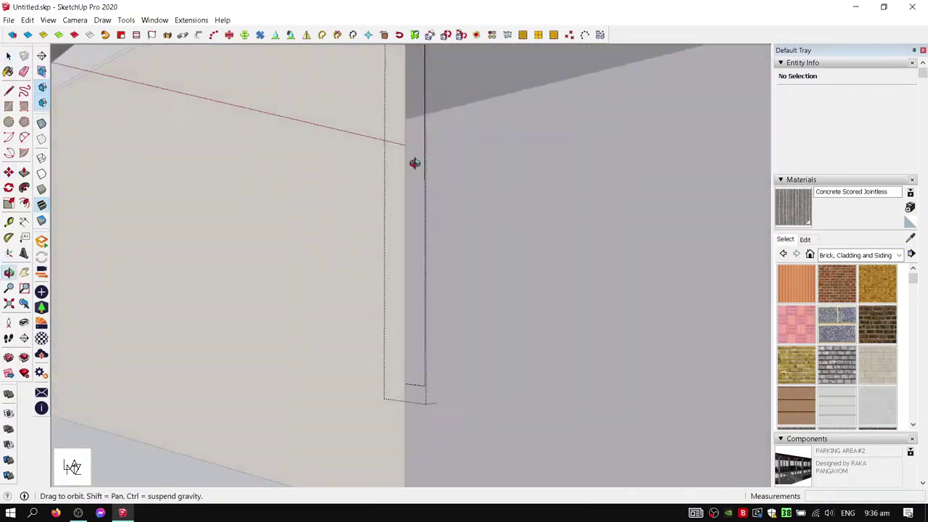
left_click(427, 321)
middle_click_drag(418, 321, 449, 327)
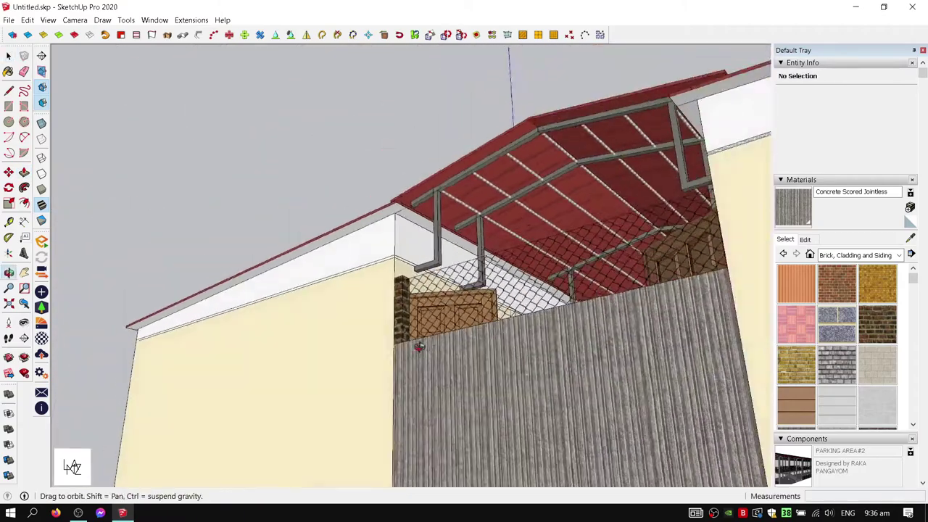
key("space")
key("space")
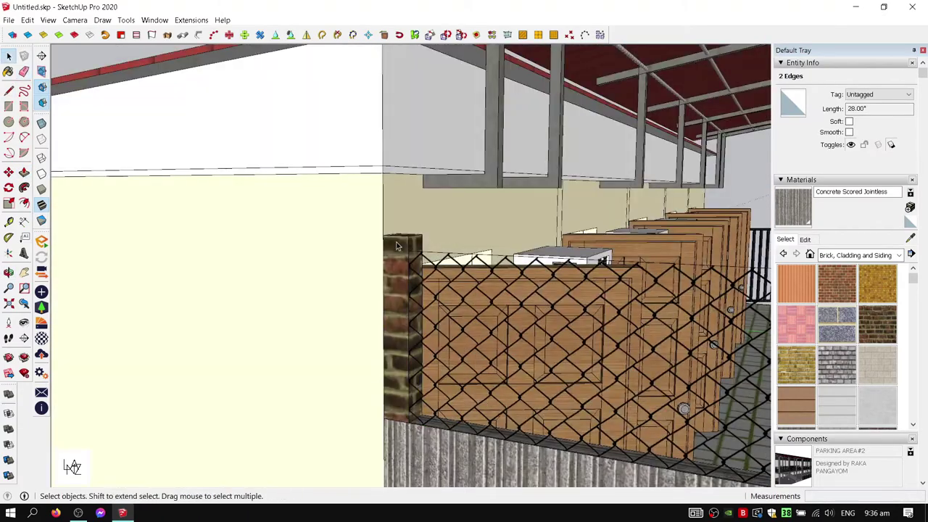
Copy the pillar to the other fence end and erase the leftover edges
left_click(403, 326)
key("m")
key("ctrl")
left_click(402, 239)
middle_click_drag(402, 239, 515, 201)
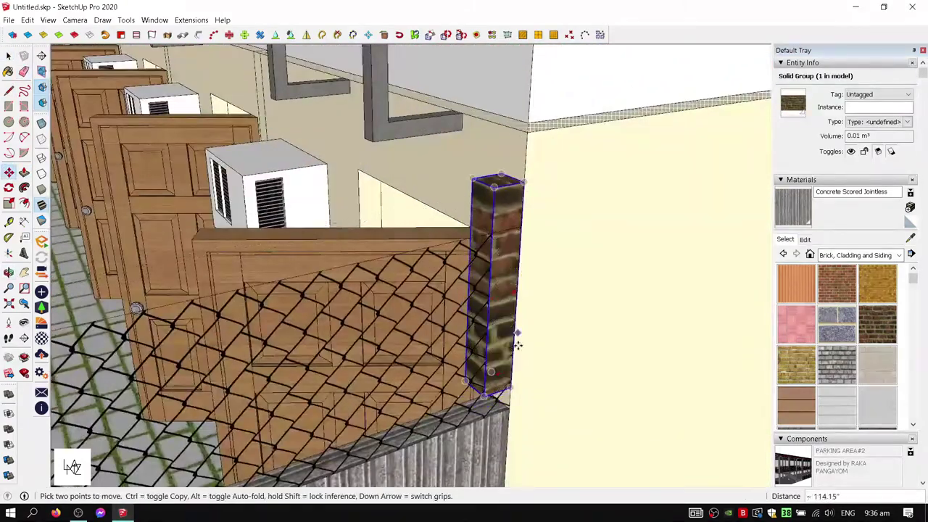
key("space")
double_click(445, 265)
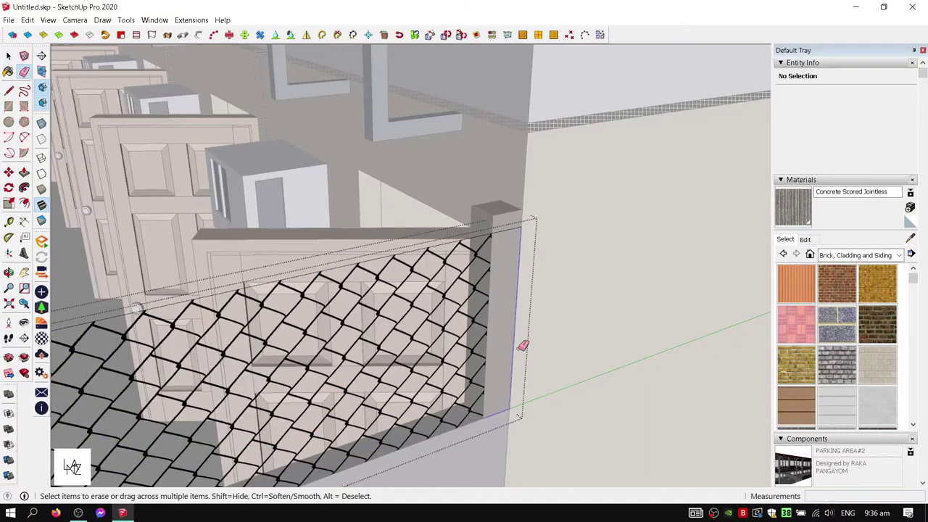
key("space")
key("Escape")
middle_click_drag(522, 346, 343, 184)
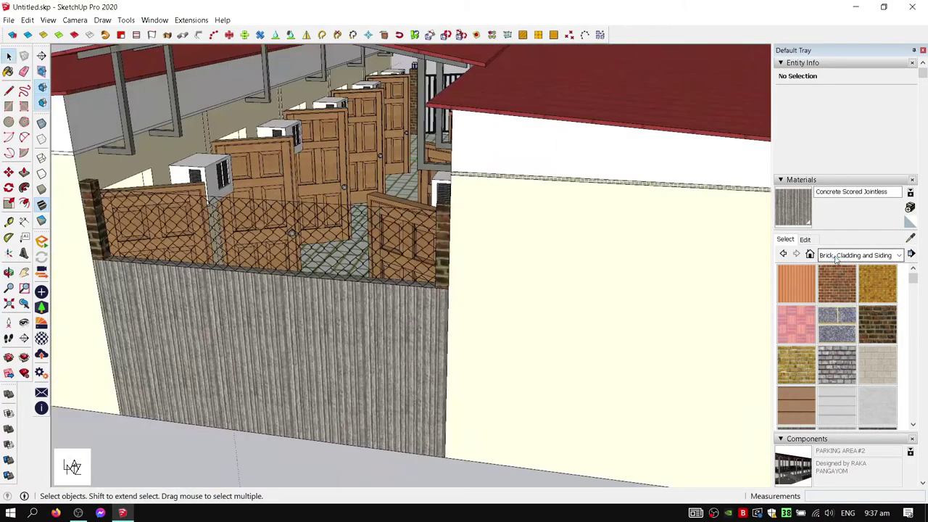
Load the Wood material collection and paint the fascia under the roof with a wood material
left_click(837, 257)
left_click(834, 412)
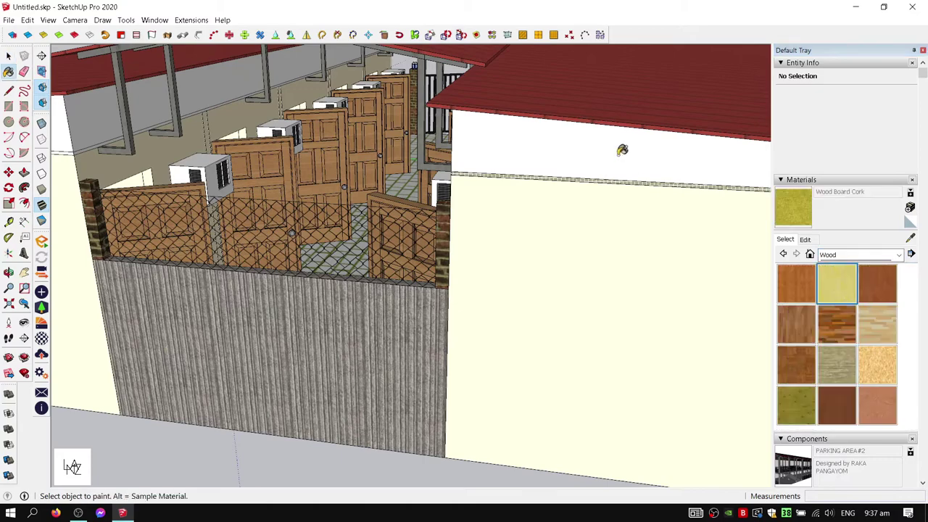
middle_click_drag(617, 149, 648, 152)
key("space")
double_click(606, 147)
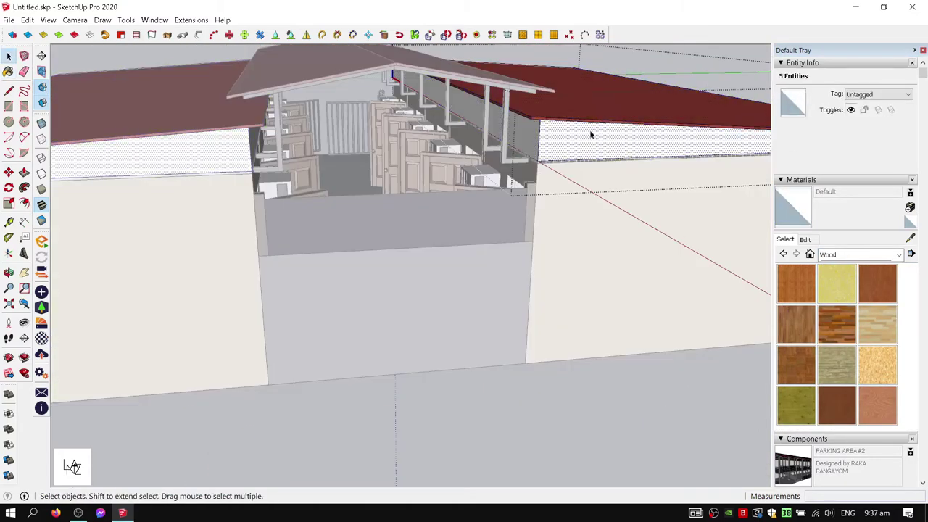
left_click(796, 324)
left_click(616, 141)
Try light wood, butt-joined lumber, yellow-green and reddish-brown wood textures on the fascia band
scroll(717, 238, "up", 3)
left_click(866, 354)
left_click(625, 145)
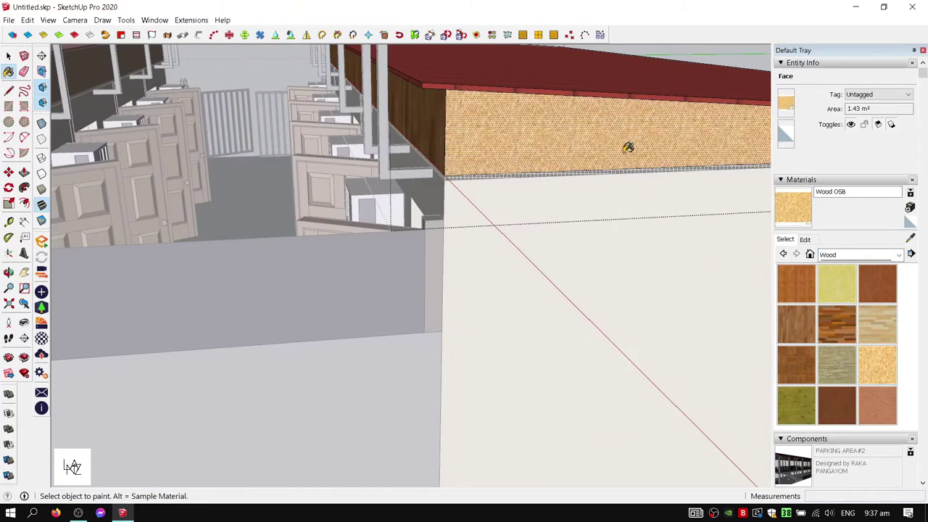
left_click(832, 366)
left_click(599, 145)
mouse_move(599, 145)
middle_mouse_down()
mouse_move(507, 114)
mouse_move(529, 95)
mouse_move(551, 101)
middle_mouse_up()
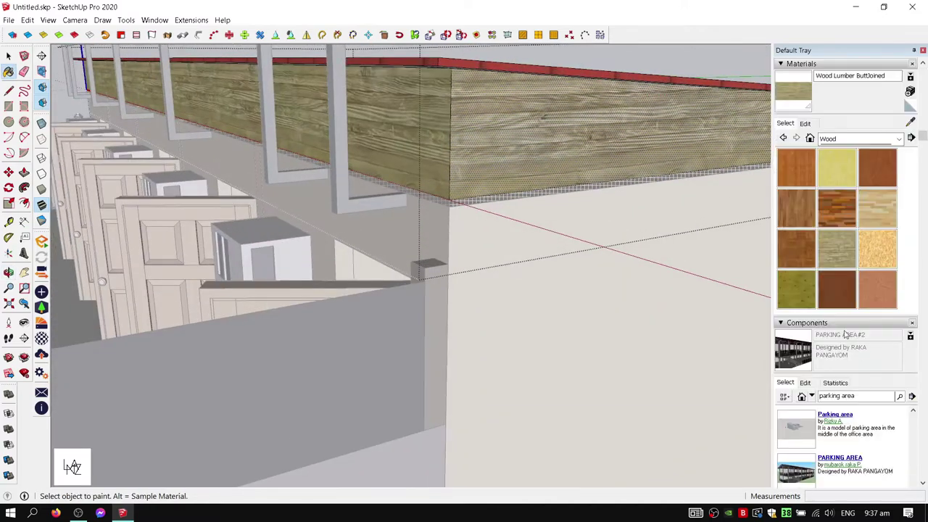
left_click(796, 272)
left_click(616, 130)
left_click(877, 272)
left_click(449, 109)
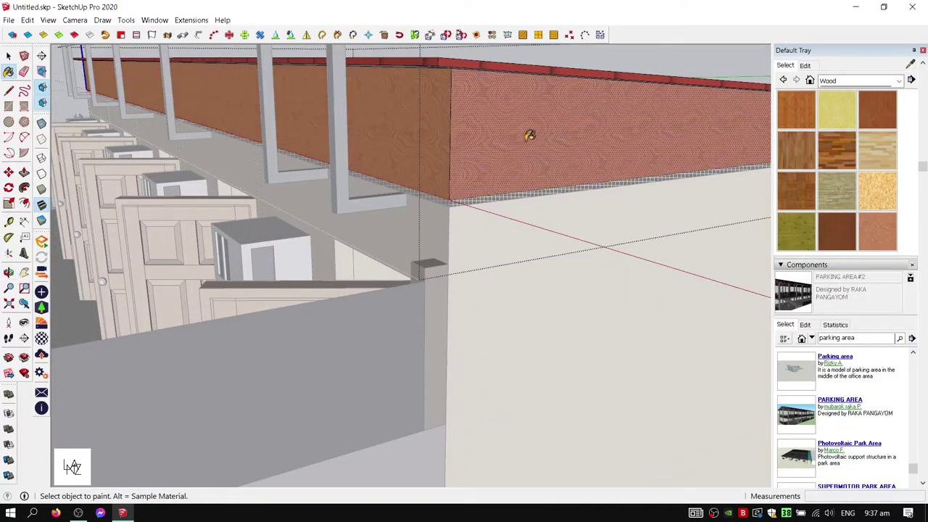
Undo the reddish-brown wood so the fascia keeps the light olive wood
key("ctrl+z")
scroll(430, 114, "down", 3)
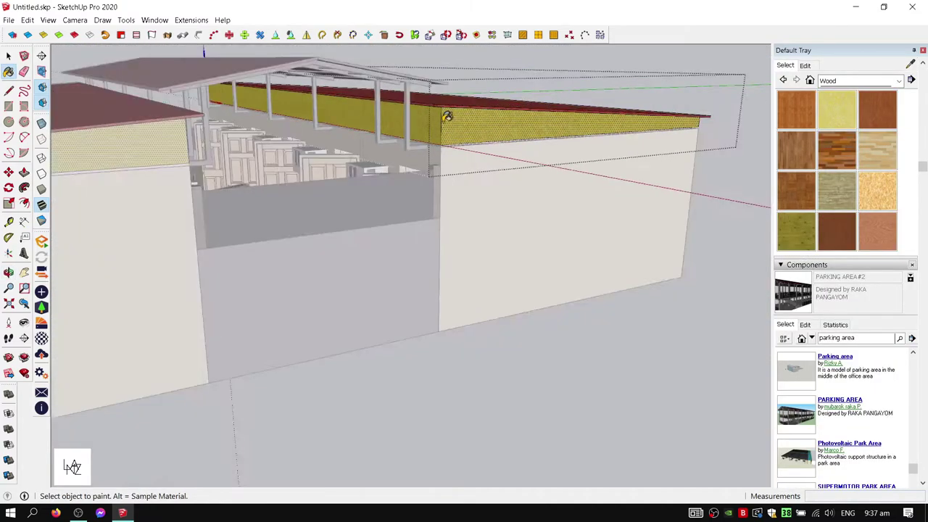
mouse_move(445, 114)
middle_mouse_down()
mouse_move(549, 157)
mouse_move(425, 151)
mouse_move(405, 192)
mouse_move(178, 184)
mouse_move(524, 213)
middle_mouse_up()
scroll(425, 151, "up", 2)
scroll(429, 168, "down", 3)
scroll(390, 203, "up", 4)
scroll(387, 212, "down", 3)
scroll(388, 212, "up", 4)
scroll(177, 183, "down", 3)
Orbit beneath the roof and select the fascia's underside
right_click(524, 213)
key("Escape")
scroll(547, 215, "up", 4)
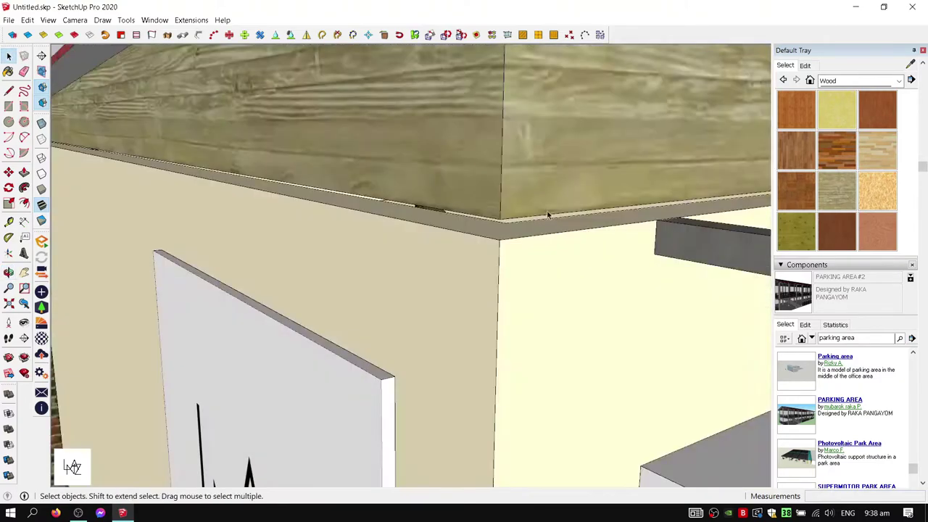
scroll(547, 215, "down", 3)
left_click(571, 190)
middle_click_drag(571, 190, 560, 245)
scroll(560, 245, "up", 3)
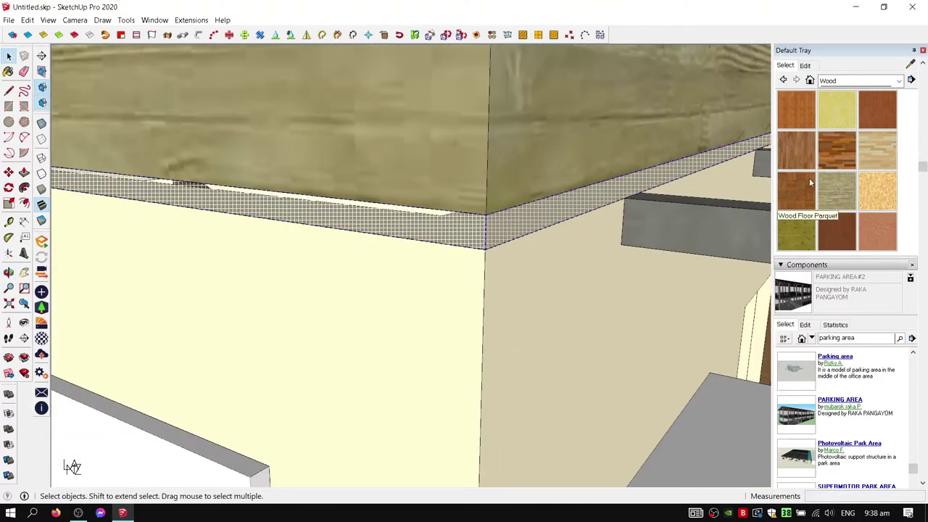
right_click(611, 189)
key("Escape")
scroll(611, 189, "down", 3)
scroll(566, 217, "down", 4)
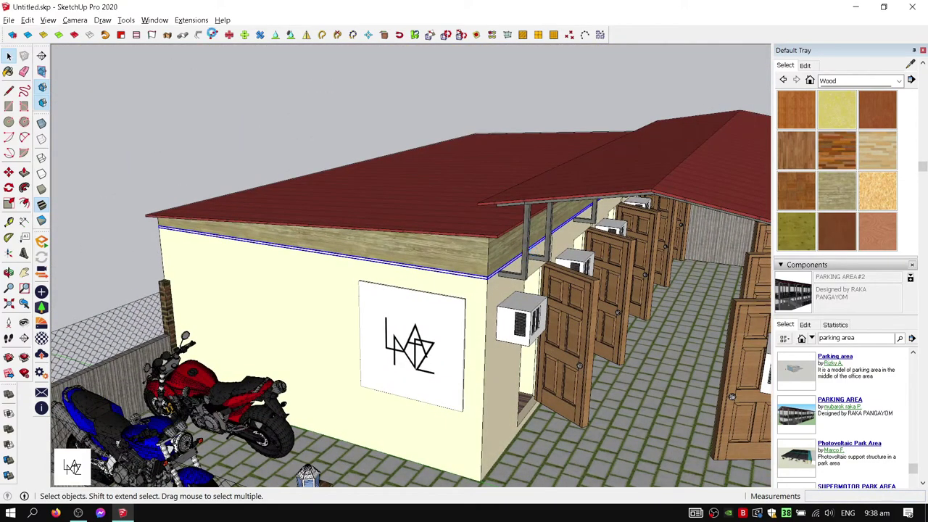
Check the model statistics in Model Info, then view the building from an oblique angle
left_click(194, 74)
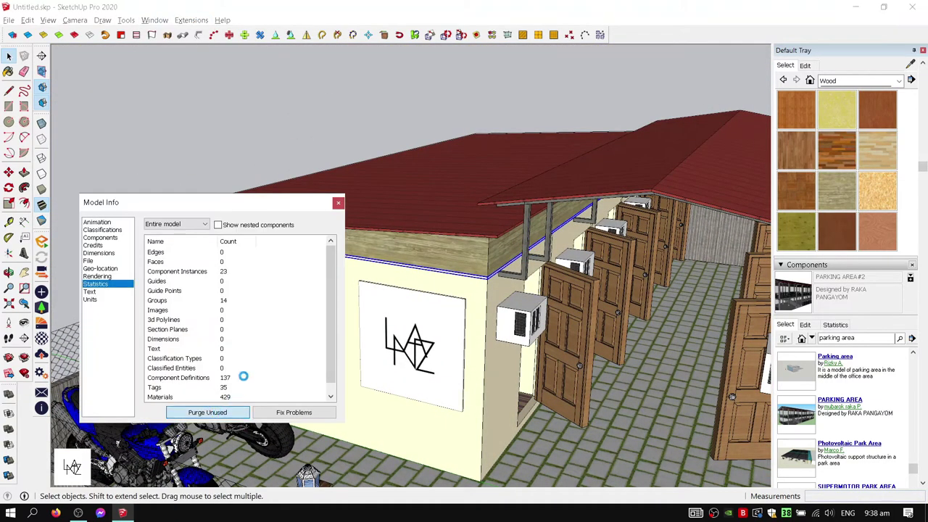
left_click(338, 202)
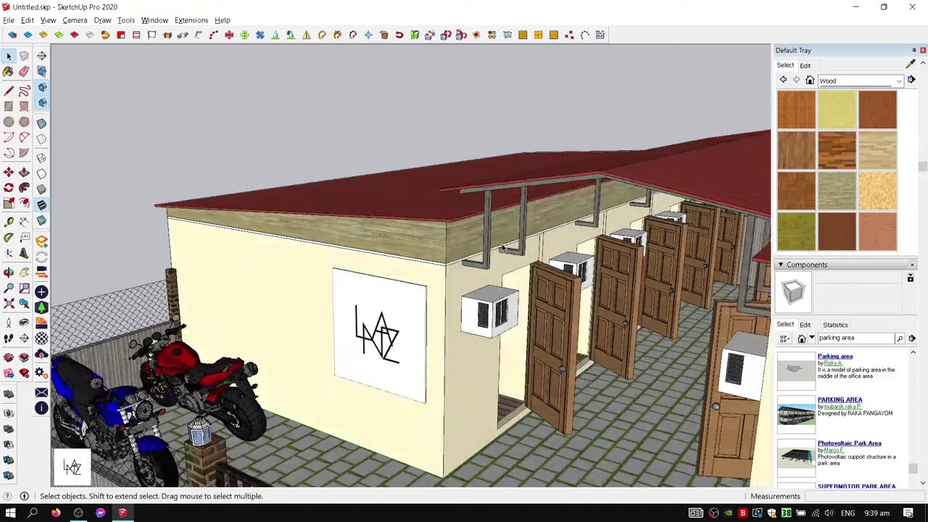
mouse_move(269, 139)
middle_mouse_down()
mouse_move(508, 114)
mouse_move(370, 231)
mouse_move(428, 239)
mouse_move(464, 261)
mouse_move(625, 232)
middle_mouse_up()
scroll(472, 266, "up", 5)
Sample the wood material from the fascia and move in closer to it
key("b")
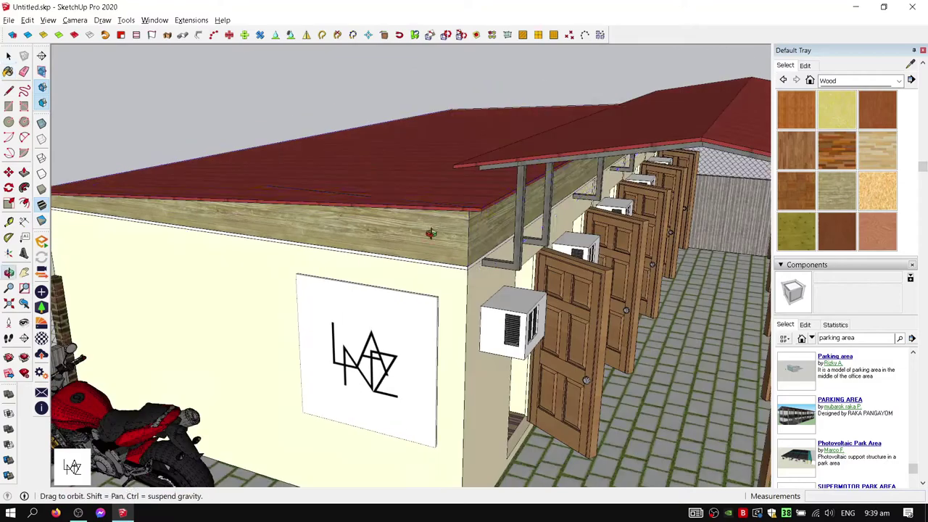
key("space")
left_click(499, 226, "ctrl")
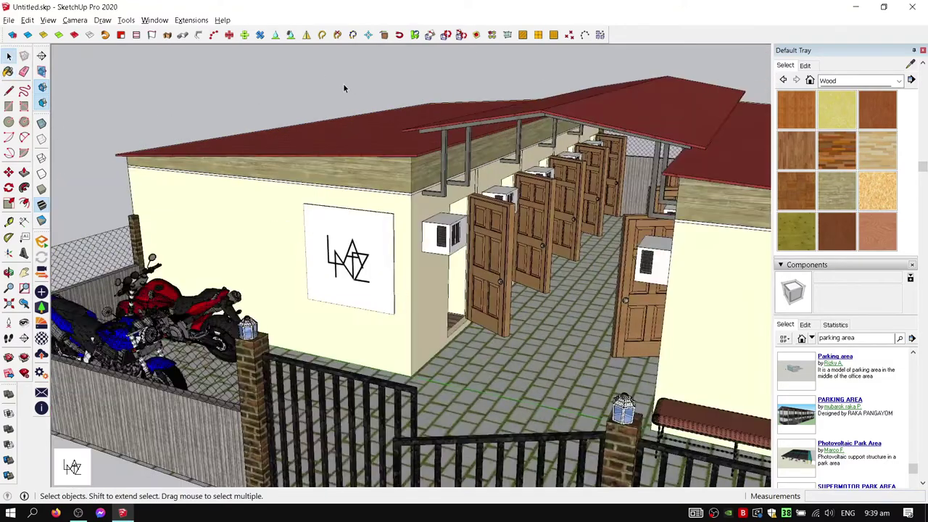
mouse_move(343, 83)
middle_mouse_down()
mouse_move(524, 247)
mouse_move(276, 124)
mouse_move(449, 189)
middle_mouse_up()
key("space")
scroll(701, 180, "down", 5)
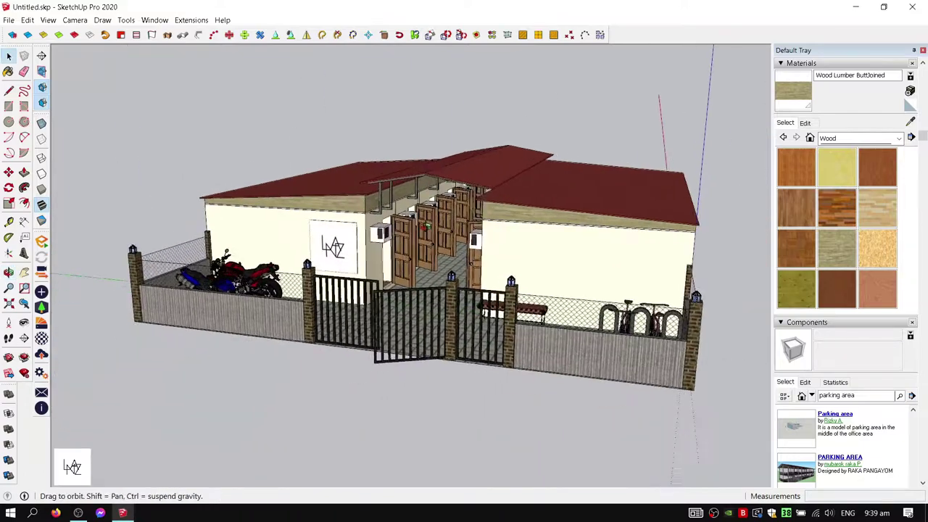
scroll(924, 305, "down", 5)
Change the style's background colour from grey to white
left_click(804, 314)
left_click(823, 351)
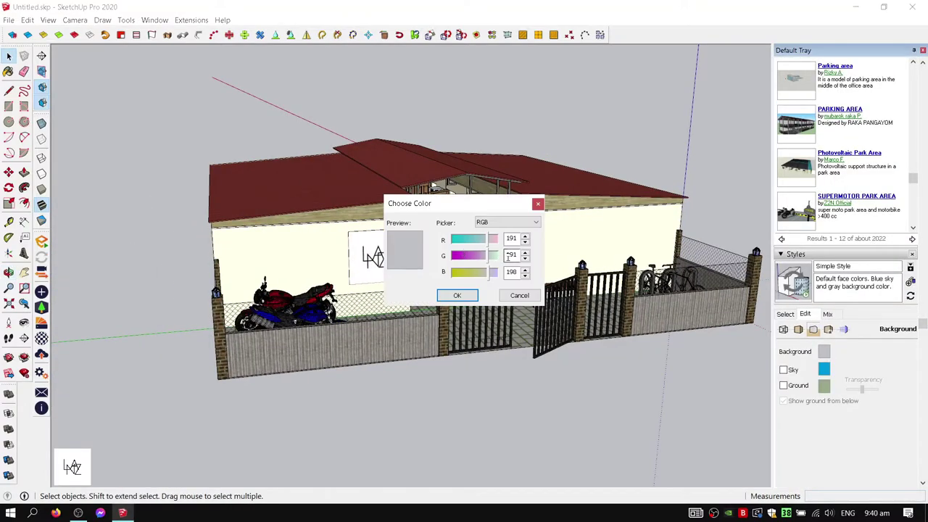
key("Return")
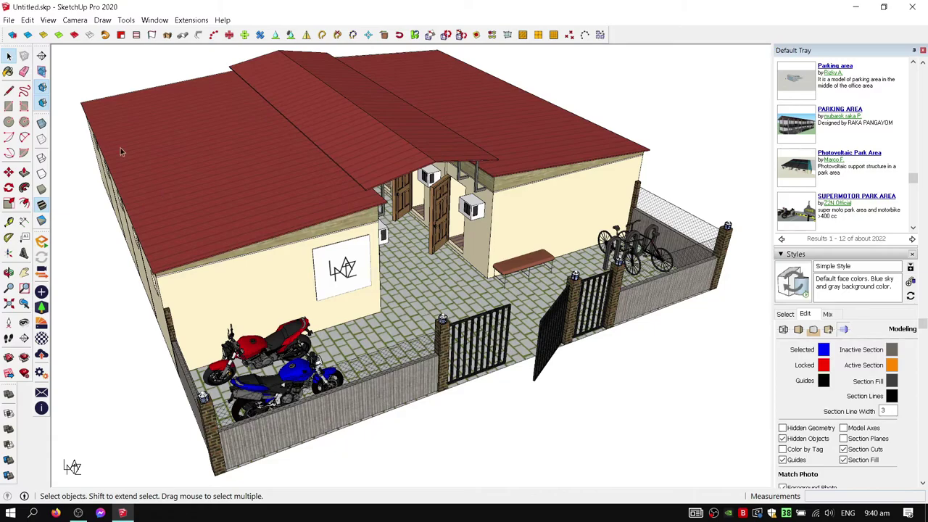
Take three Snip & Sketch screenshots of the model, including the courtyard and bikes
key("super+shift+s")
left_click_drag(52, 44, 740, 476)
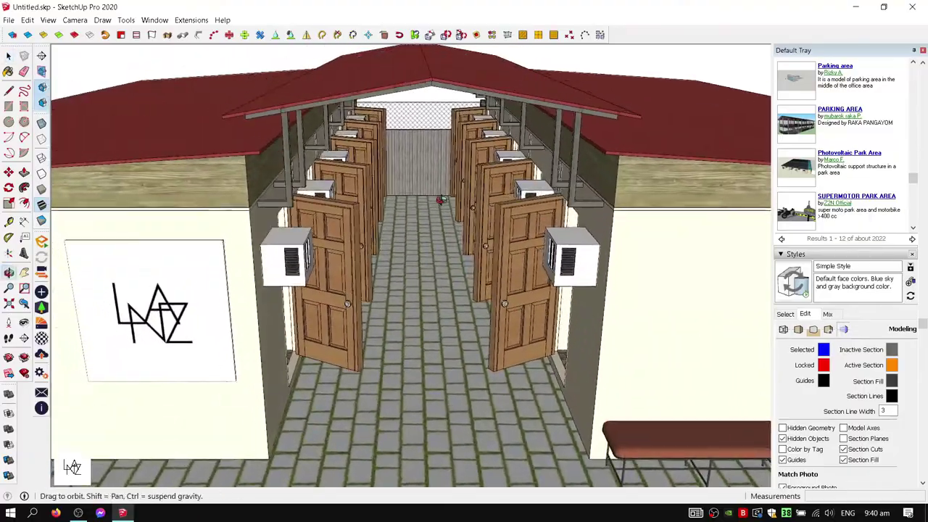
key("space")
key("super+shift+s")
left_click_drag(51, 38, 764, 484)
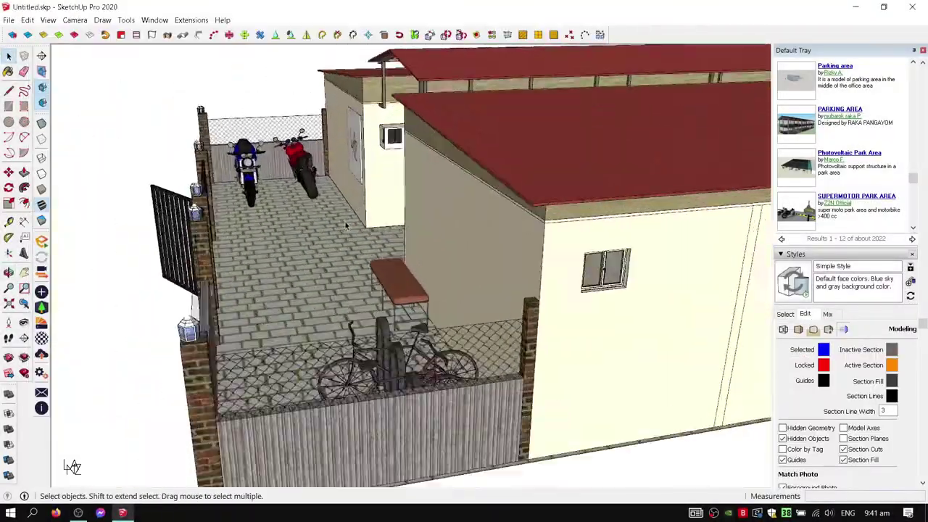
mouse_move(346, 226)
middle_mouse_down()
mouse_move(307, 196)
mouse_move(374, 208)
mouse_move(348, 201)
middle_mouse_up()
key("super+shift+s")
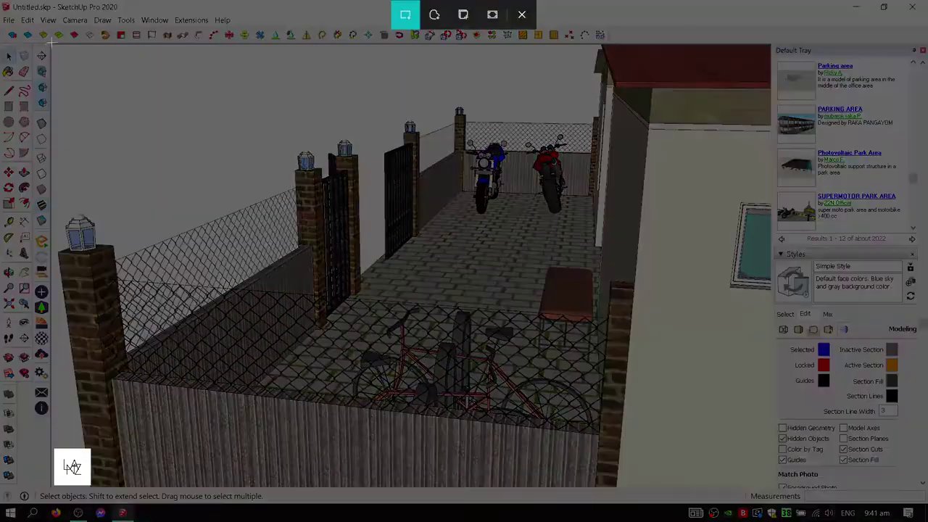
left_click_drag(51, 44, 682, 462)
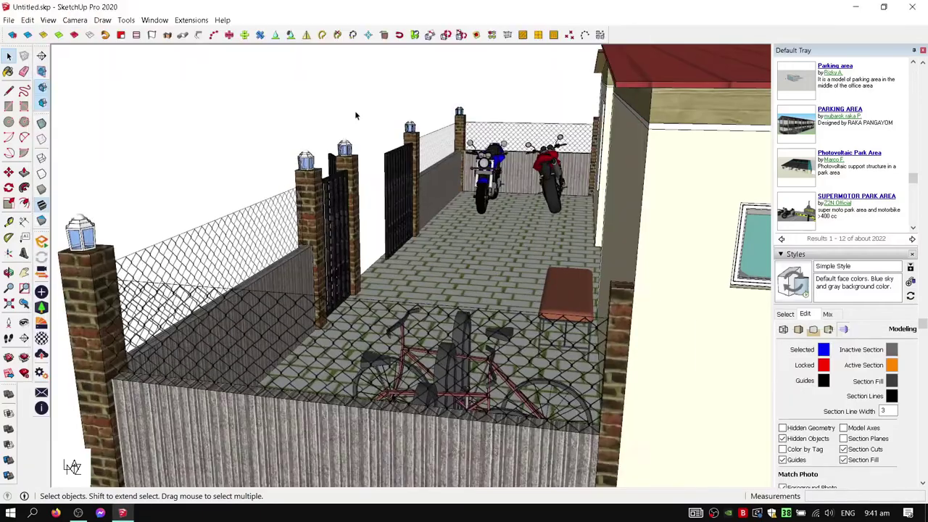
mouse_move(355, 111)
middle_mouse_down()
mouse_move(476, 205)
mouse_move(505, 209)
mouse_move(478, 218)
middle_mouse_up()
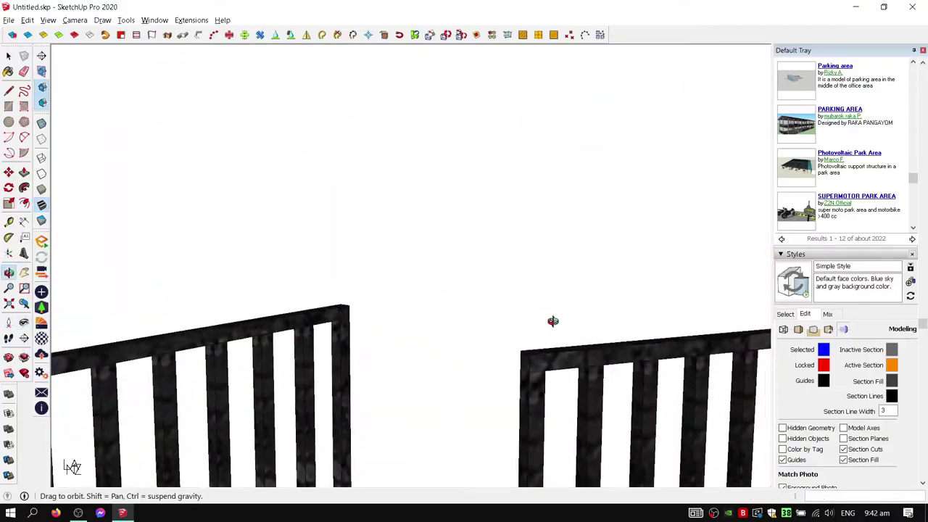
middle_click_drag(436, 147, 553, 321)
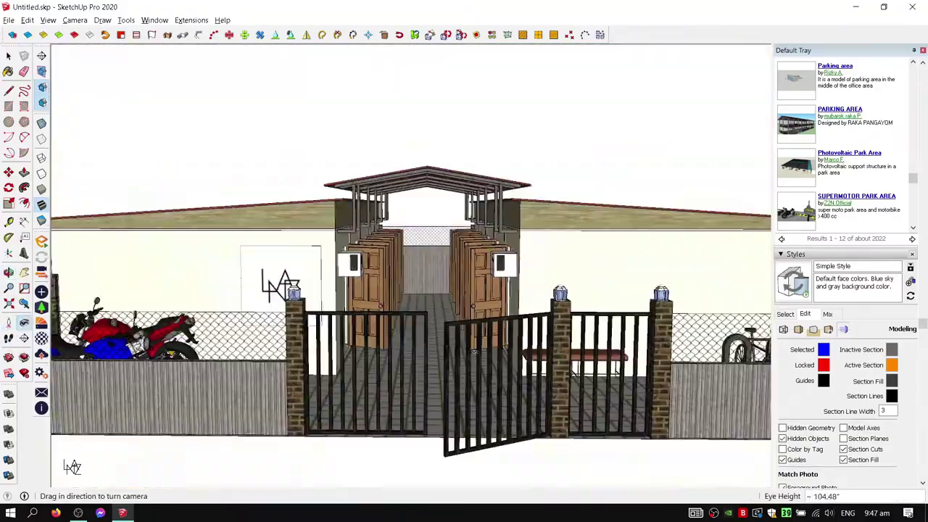
scroll(474, 351, "up", 5)
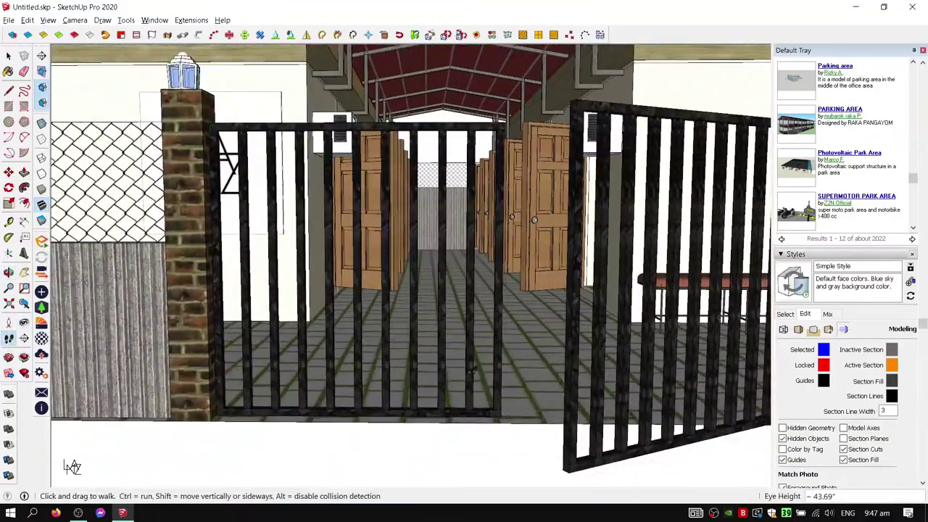
left_click_drag(472, 370, 472, 341)
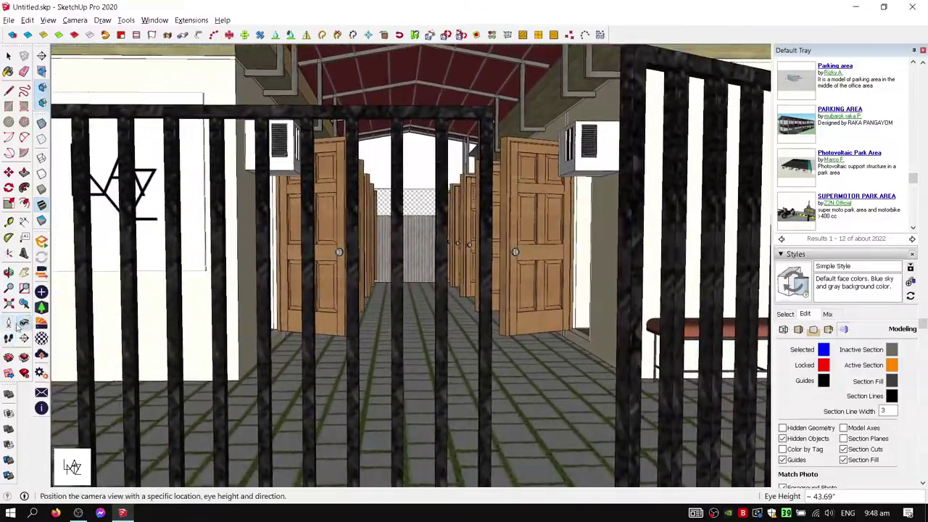
mouse_move(514, 433)
left_mouse_down()
mouse_move(716, 439)
mouse_move(497, 397)
mouse_move(378, 418)
mouse_move(507, 402)
mouse_move(435, 435)
mouse_move(519, 401)
mouse_move(371, 446)
mouse_move(512, 437)
left_mouse_up()
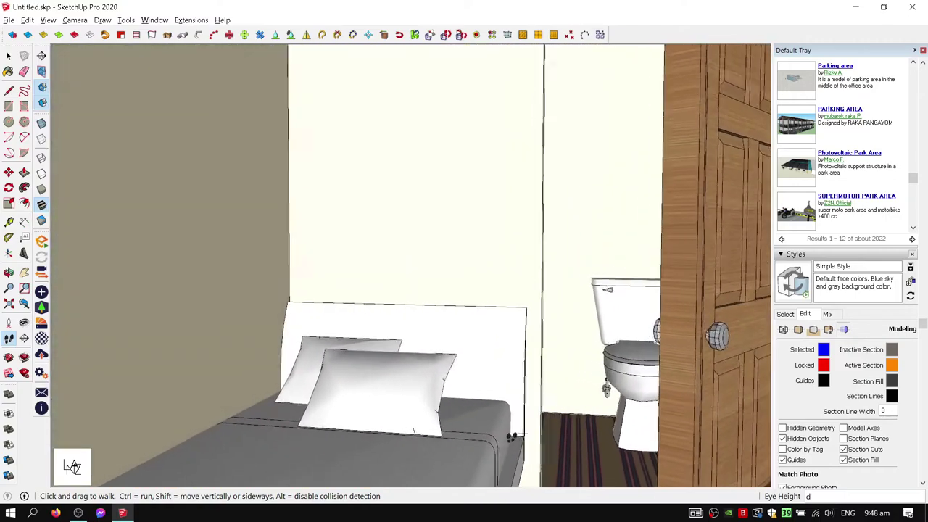
mouse_move(389, 378)
left_mouse_down()
mouse_move(375, 385)
mouse_move(285, 210)
left_mouse_up()
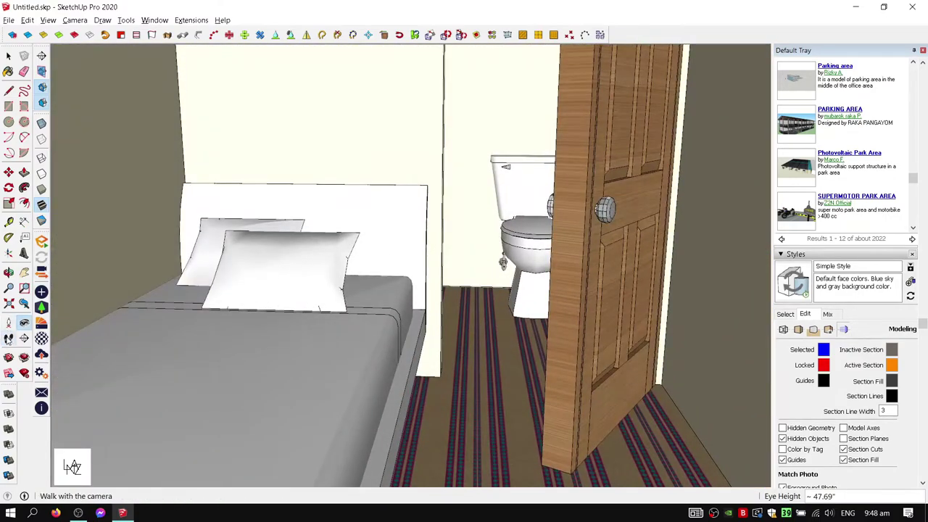
left_click_drag(461, 443, 179, 440)
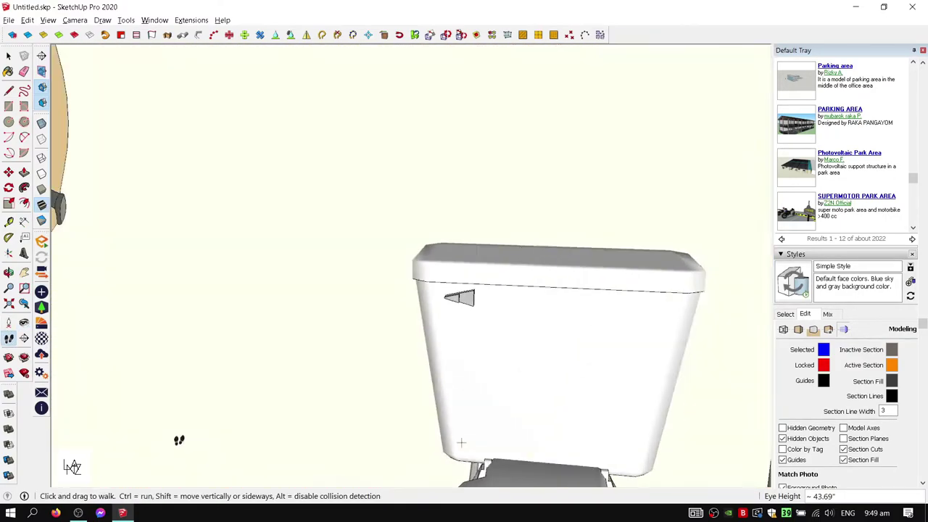
mouse_move(179, 440)
middle_mouse_down()
mouse_move(464, 304)
mouse_move(601, 271)
mouse_move(581, 292)
mouse_move(548, 288)
middle_mouse_up()
key("space")
key("shift+z")
key("t")
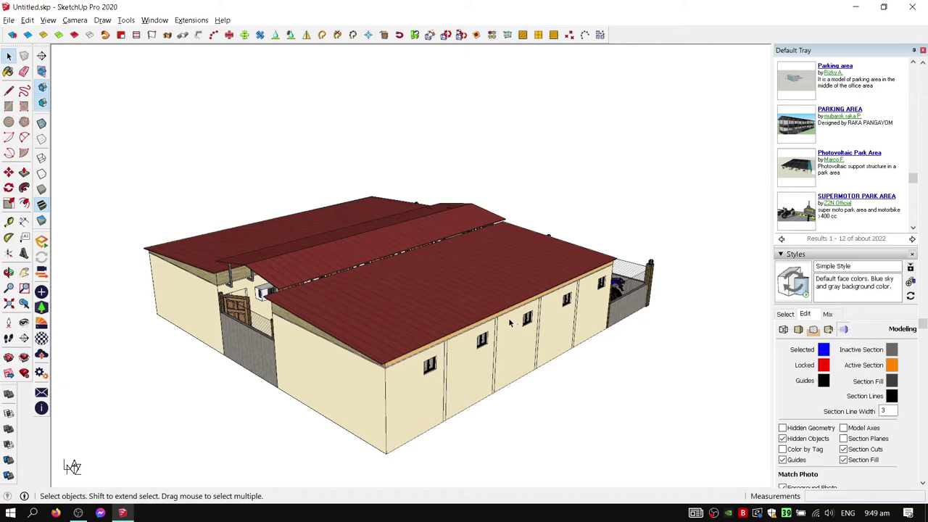
key("t")
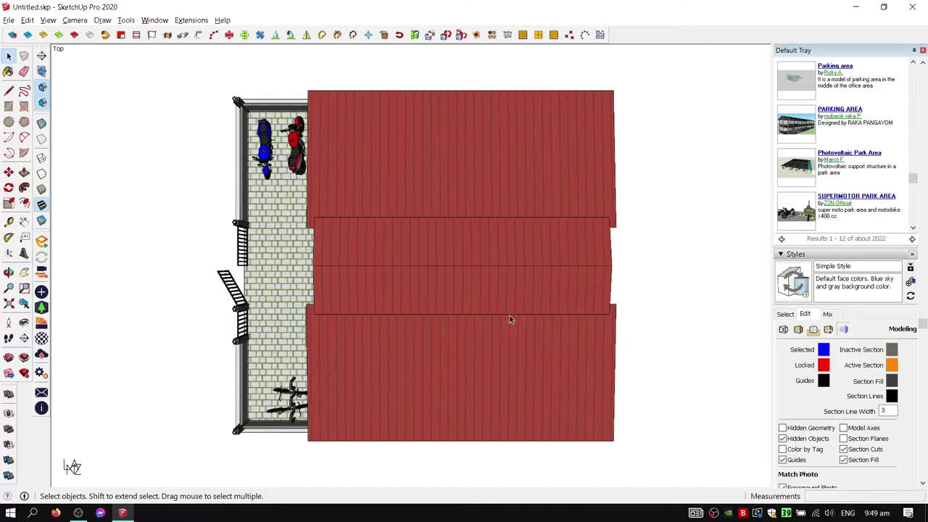
mouse_move(512, 317)
middle_mouse_down()
mouse_move(599, 341)
mouse_move(507, 290)
middle_mouse_up()
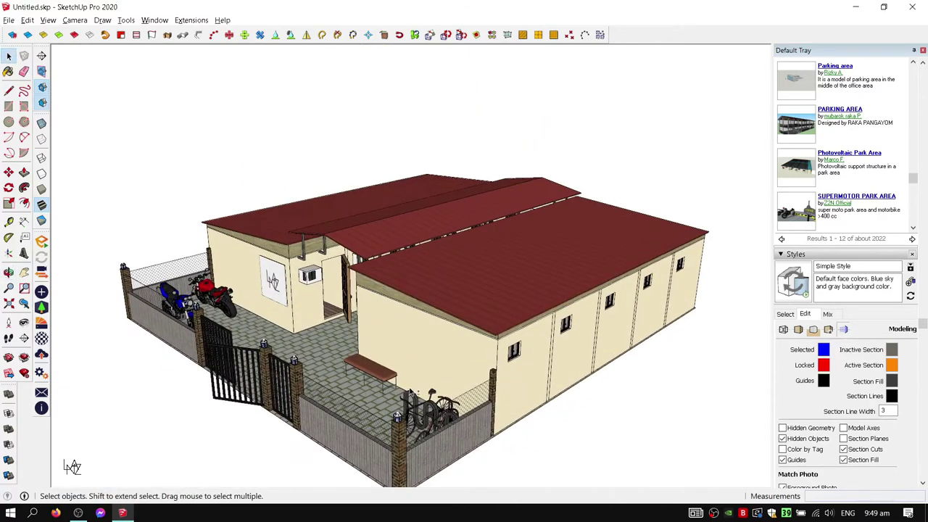
middle_click_drag(507, 326, 416, 369)
scroll(654, 360, "up", 3)
middle_click_drag(654, 360, 695, 391)
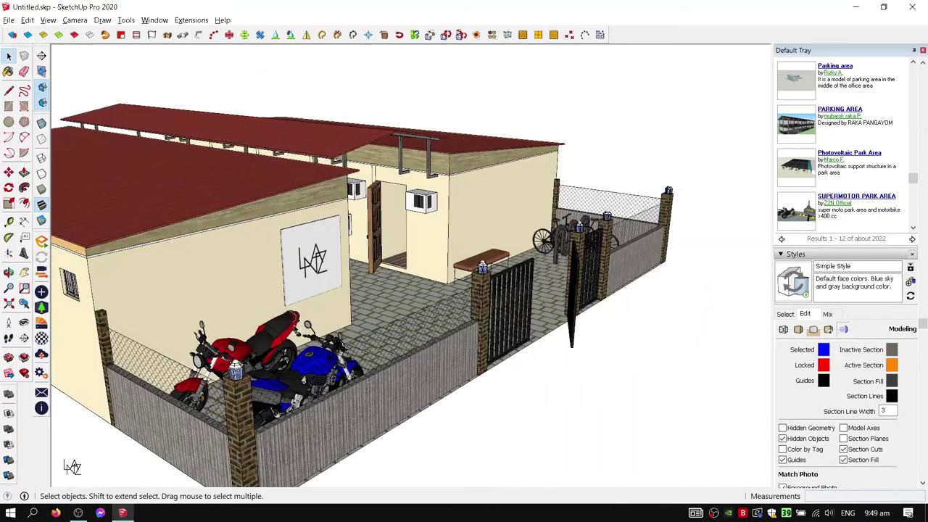